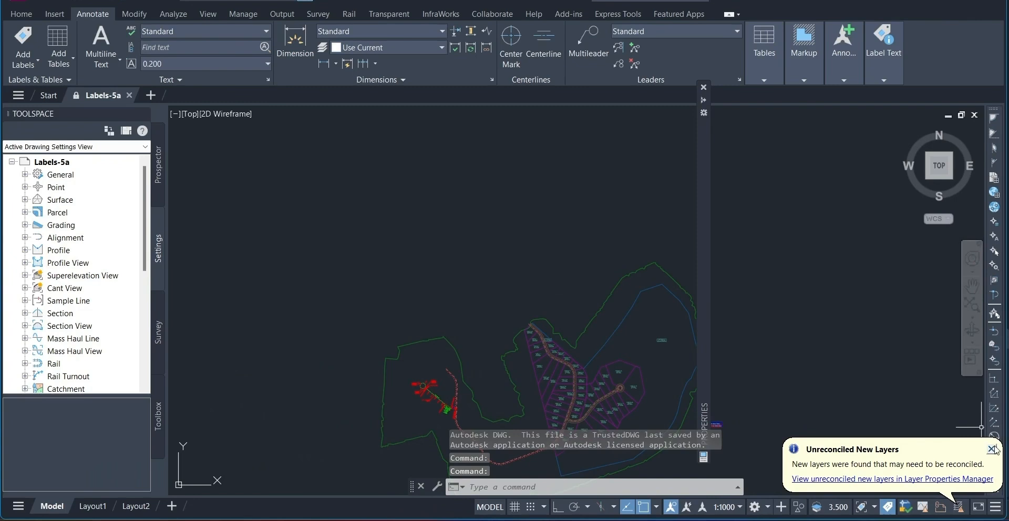
# Step: Dismiss the unreconciled new layers notice and close the Properties palette
pyautogui.click(992, 449)
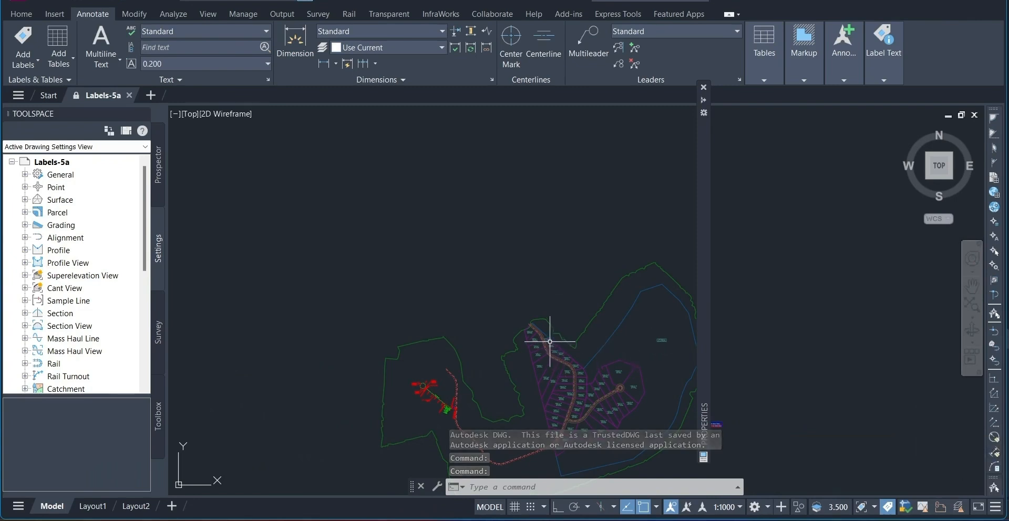
pyautogui.click(703, 88)
# Step: Bind the external reference containing the red station-labelled road alignment into the drawing
pyautogui.scroll(4, 498, 276)
pyautogui.moveTo(458, 358)
pyautogui.mouseDown(button='middle')
pyautogui.moveTo(505, 279)
pyautogui.moveTo(632, 113)
pyautogui.mouseUp(button='middle')
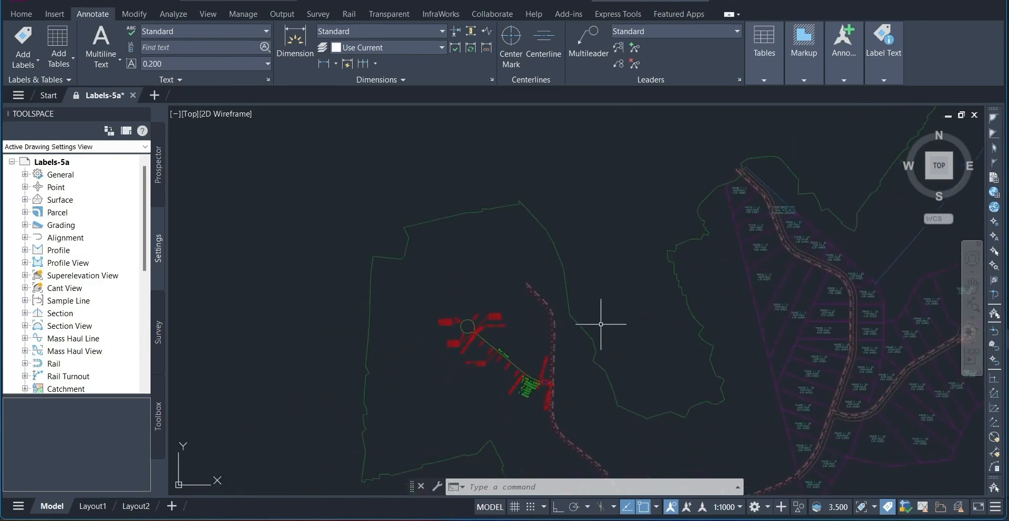
pyautogui.moveTo(604, 326); pyautogui.dragTo(613, 210, button='middle')
pyautogui.scroll(2, 613, 209)
pyautogui.moveTo(578, 161); pyautogui.dragTo(586, 408, button='middle')
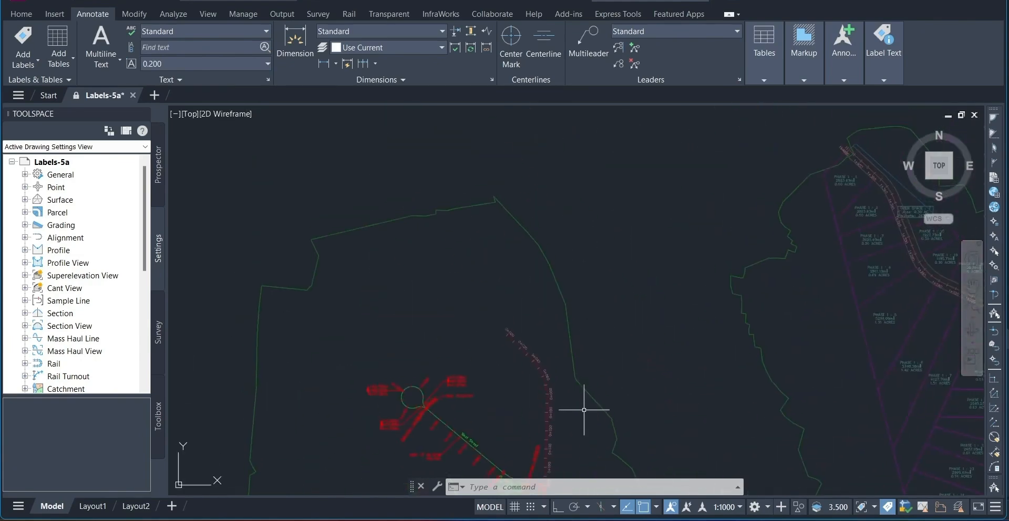
pyautogui.scroll(2, 473, 345)
pyautogui.click(476, 318)
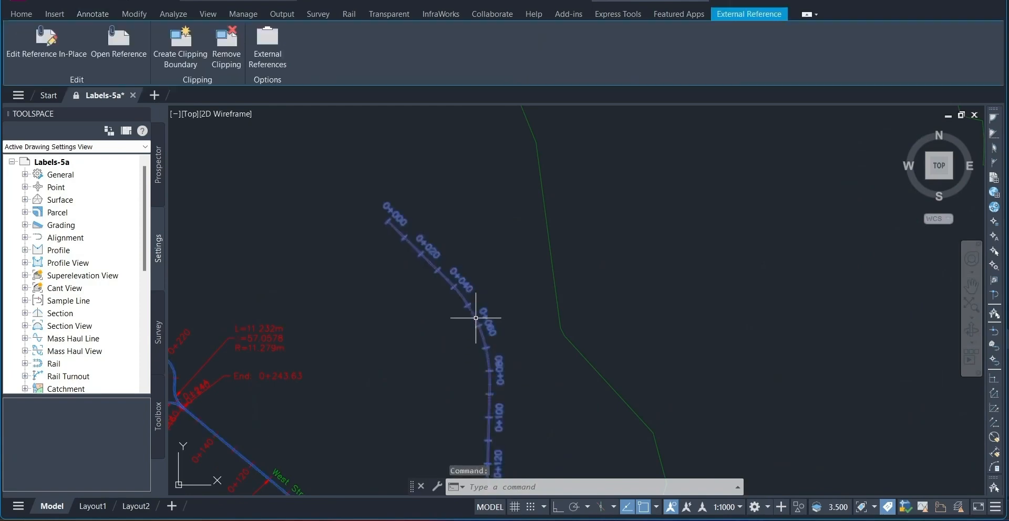
pyautogui.rightClick(476, 318)
pyautogui.moveTo(514, 363)
pyautogui.click(664, 377)
# Step: Explode the bound reference block containing the road alignment
pyautogui.write('X')
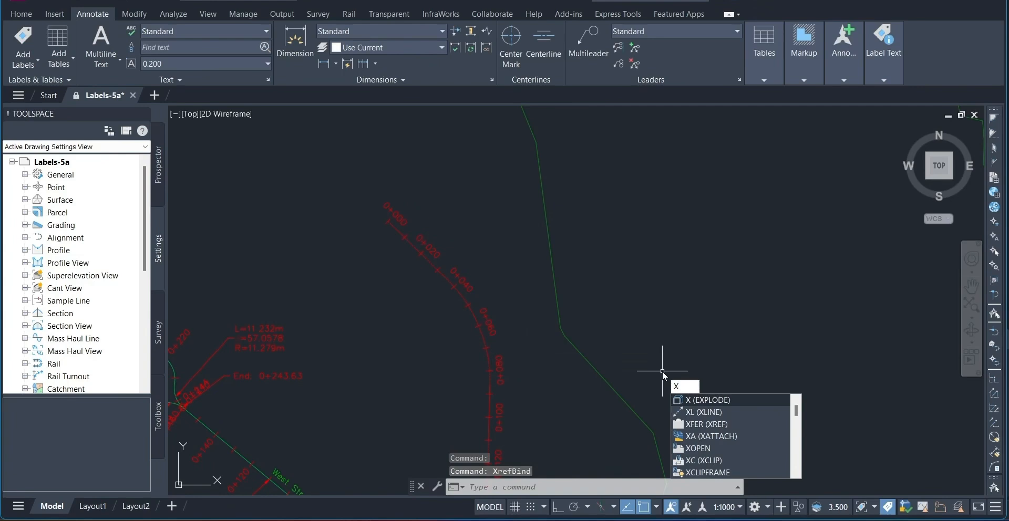
pyautogui.press('Return')
pyautogui.click(479, 332)
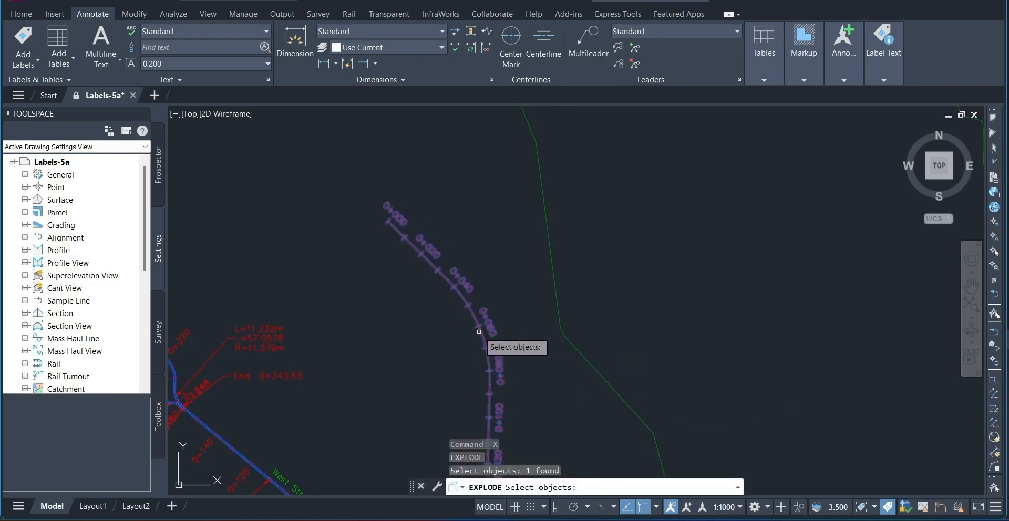
pyautogui.press('Return')
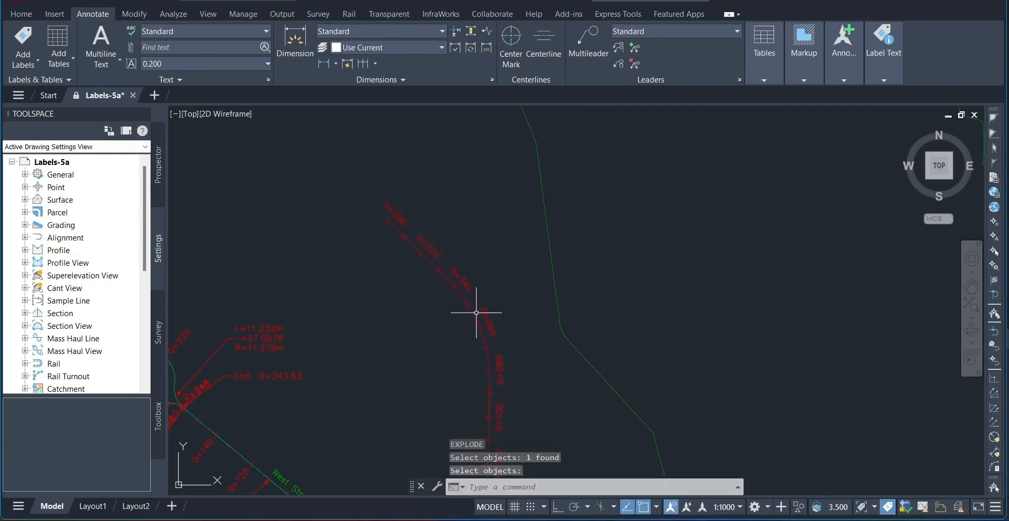
# Step: Add Design Speeds labels in the Station over Speed style to the Main Street alignment's labels
pyautogui.click(478, 307)
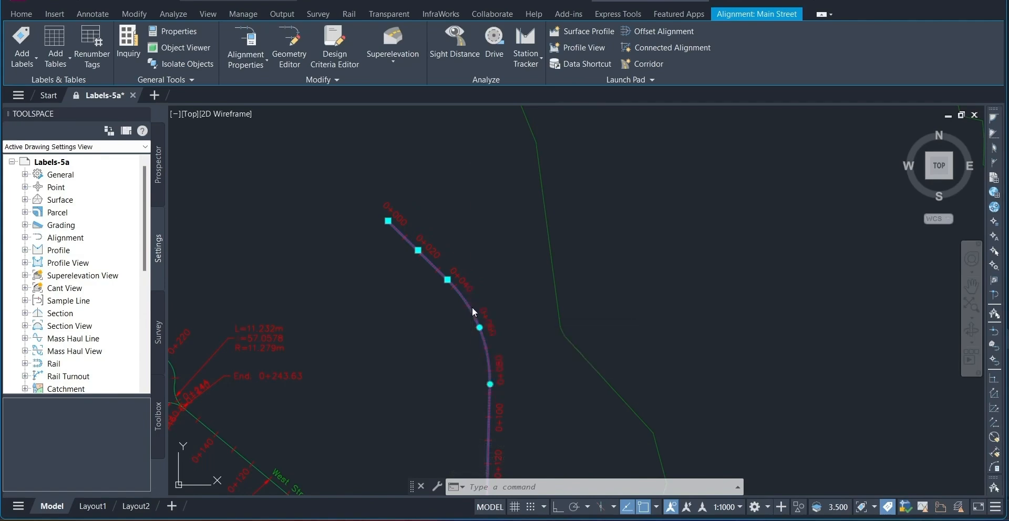
pyautogui.rightClick(472, 307)
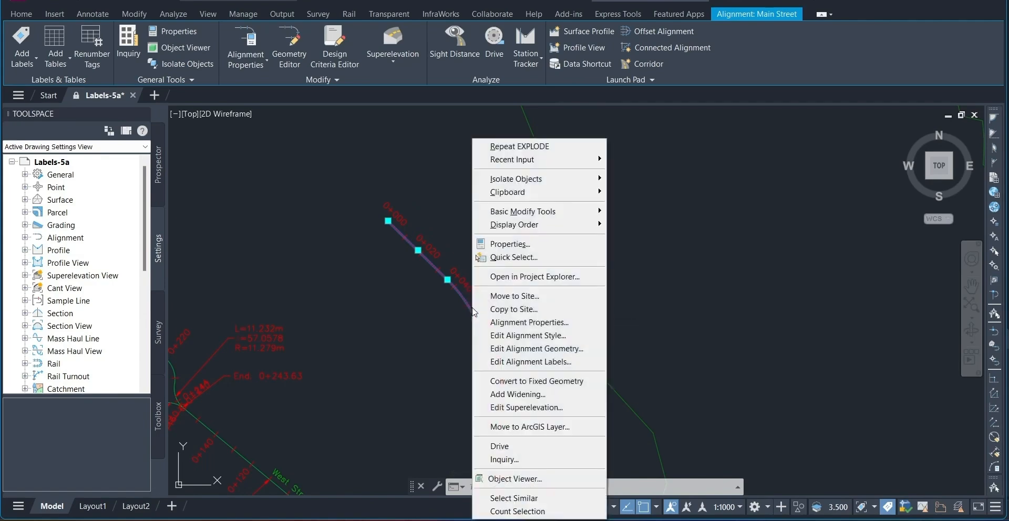
pyautogui.click(550, 364)
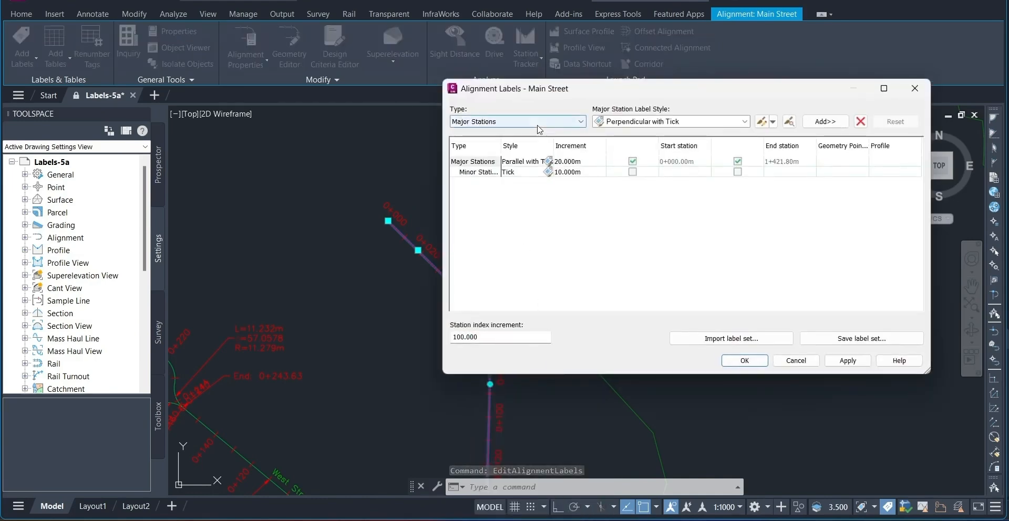
pyautogui.click(536, 121)
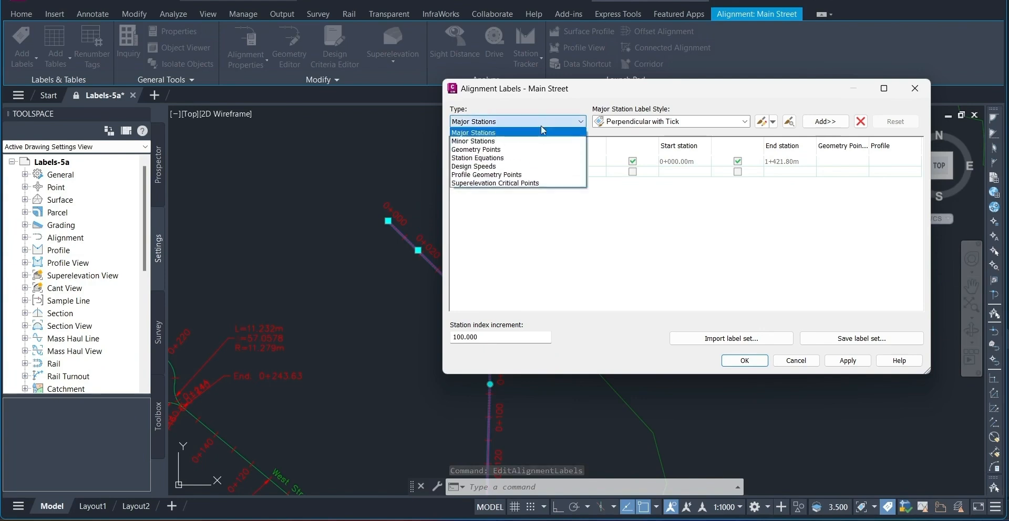
pyautogui.click(484, 166)
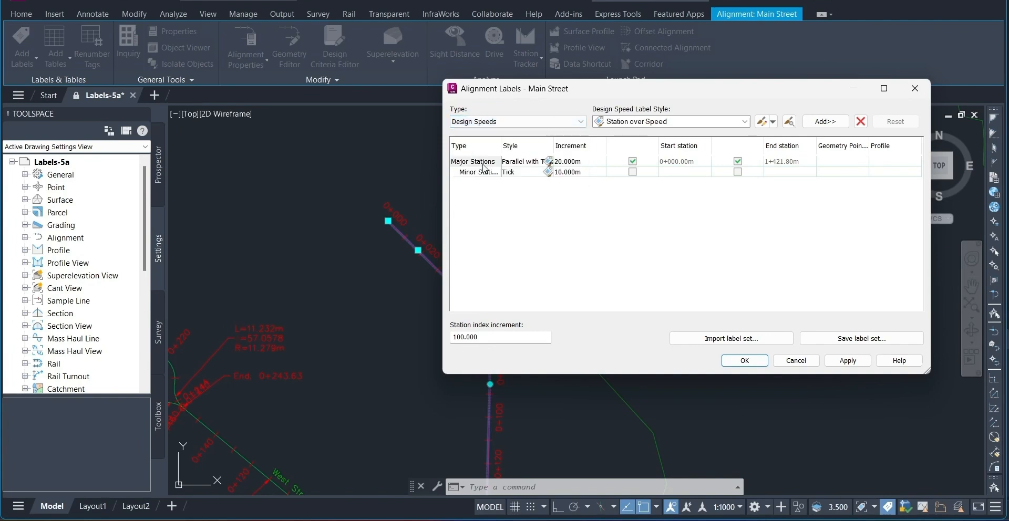
pyautogui.click(631, 125)
pyautogui.click(634, 133)
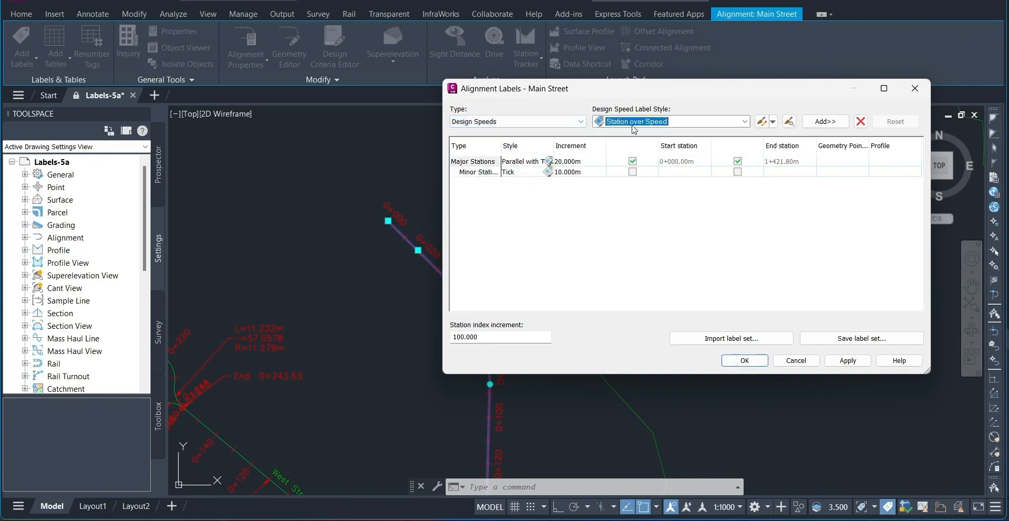
pyautogui.click(825, 122)
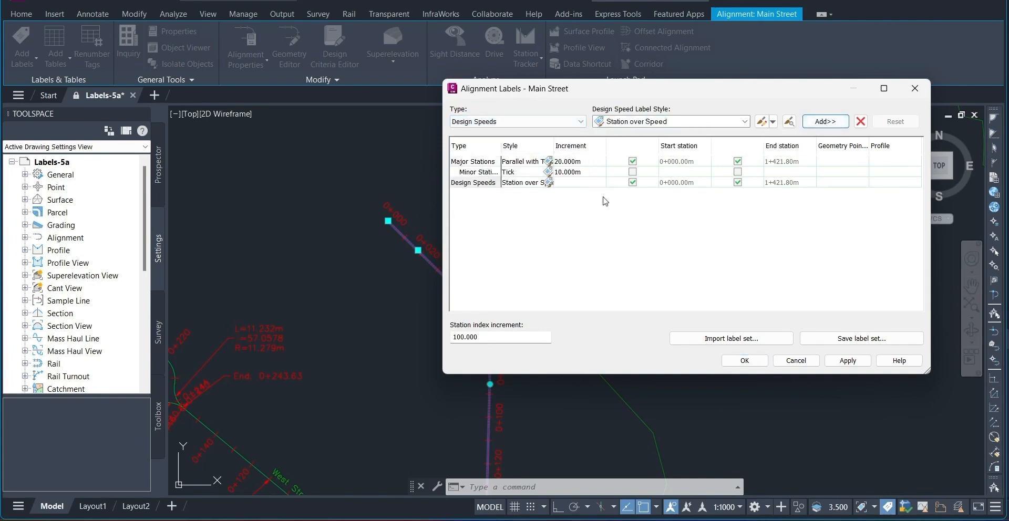
# Step: Create a new label style for the Design Speeds labels and name it "Design Speed - Inline"
pyautogui.click(549, 183)
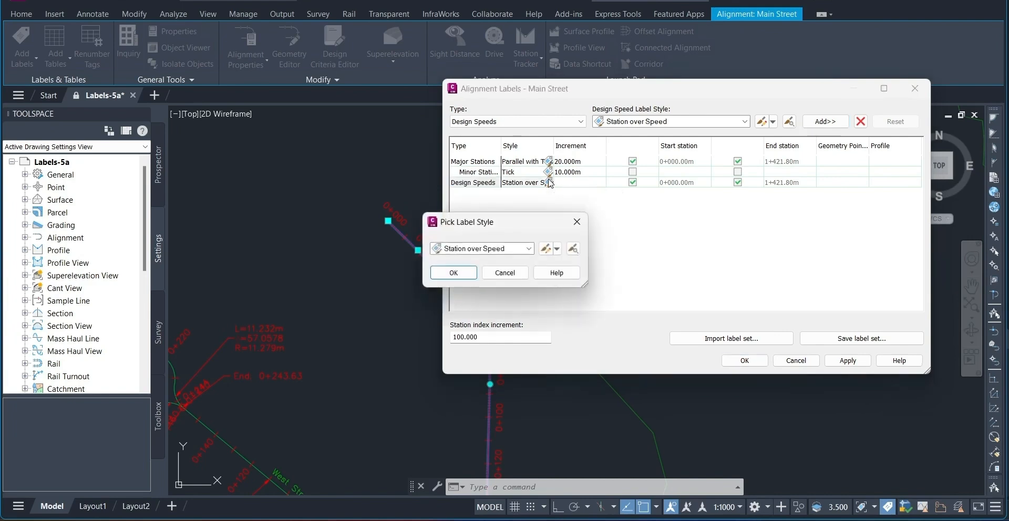
pyautogui.click(557, 248)
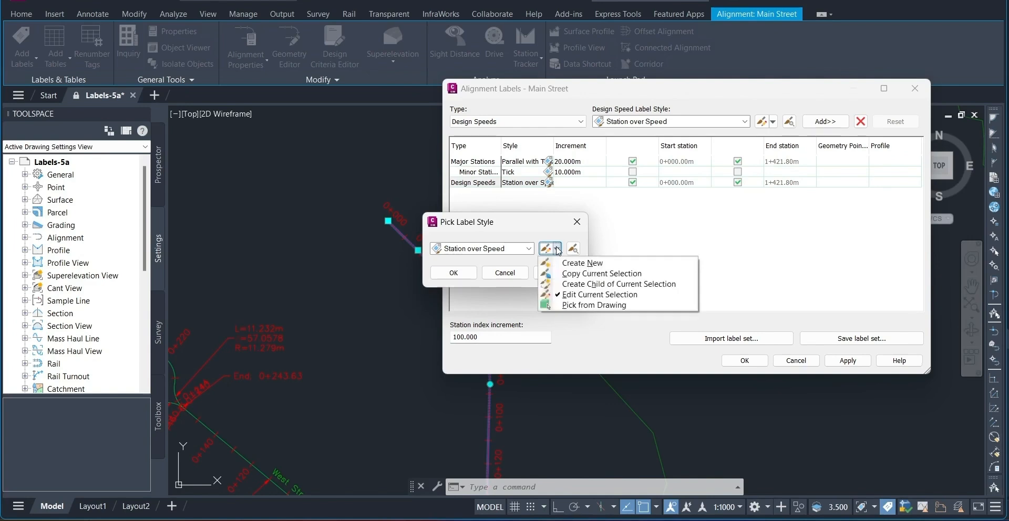
pyautogui.click(580, 263)
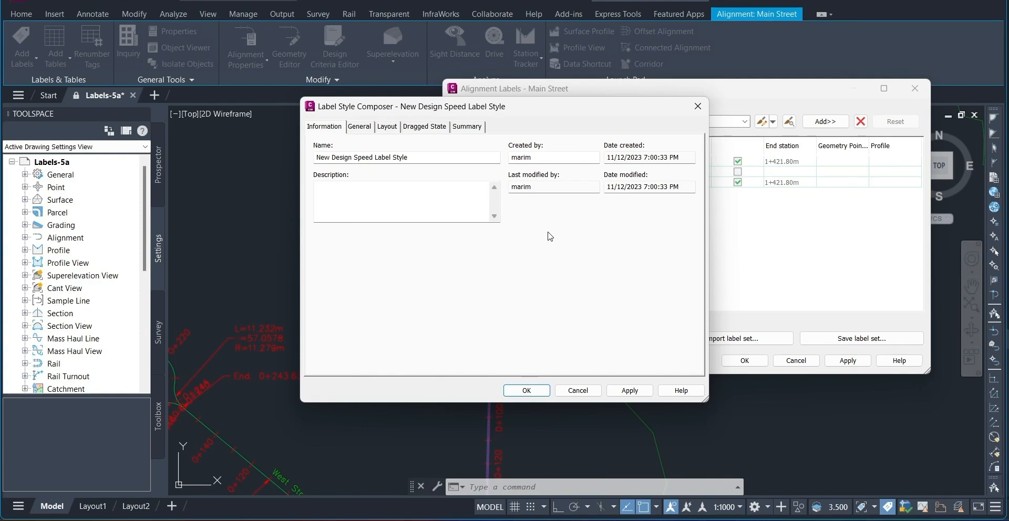
pyautogui.click(332, 157)
pyautogui.press('BackSpace')
pyautogui.press('BackSpace')
pyautogui.press('BackSpace')
pyautogui.press('BackSpace')
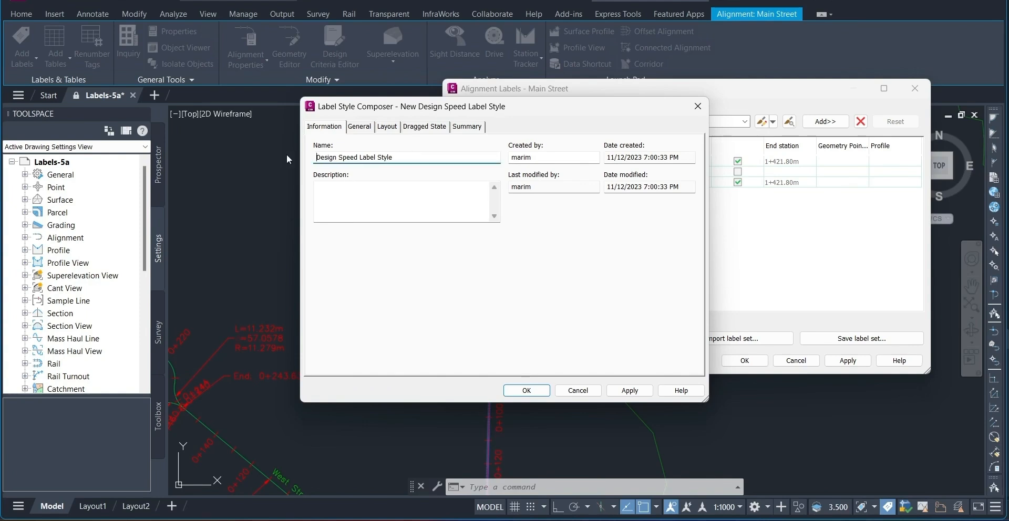
pyautogui.moveTo(360, 157); pyautogui.dragTo(423, 155)
pyautogui.write('- Ins')
pyautogui.press('BackSpace')
pyautogui.write('line')
# Step: Enter "Small design speed label perpendicular to the alignment" as the new style's description
pyautogui.click(381, 202)
pyautogui.write('Small')
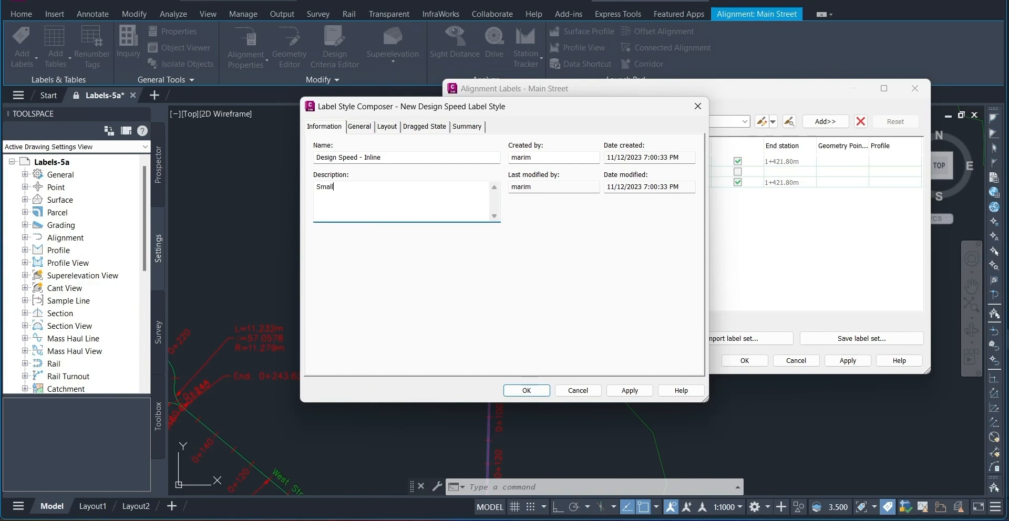
pyautogui.write(' design speed label perpendicular ')
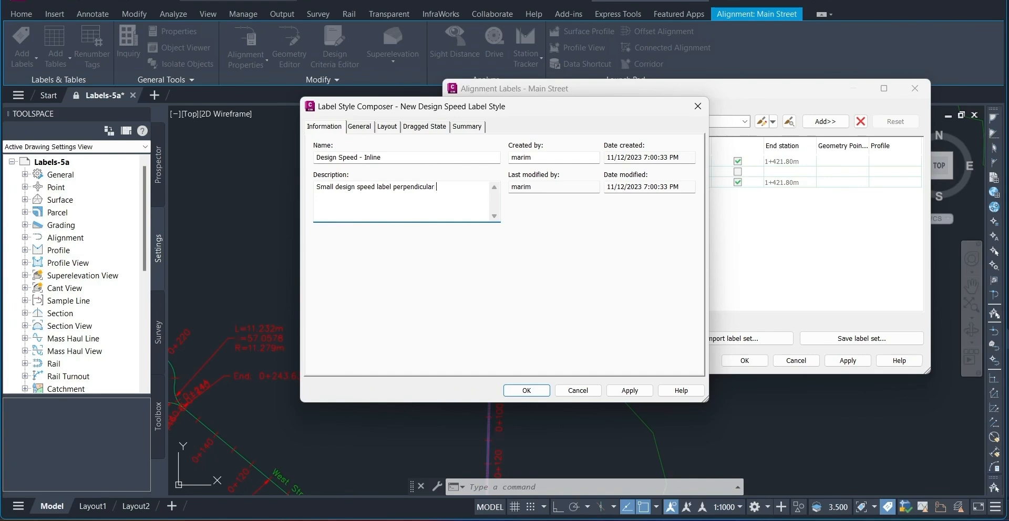
pyautogui.write('to the alignment')
# Step: Review the style's general settings for label text, visibility, layer, behavior and plan readability
pyautogui.click(360, 127)
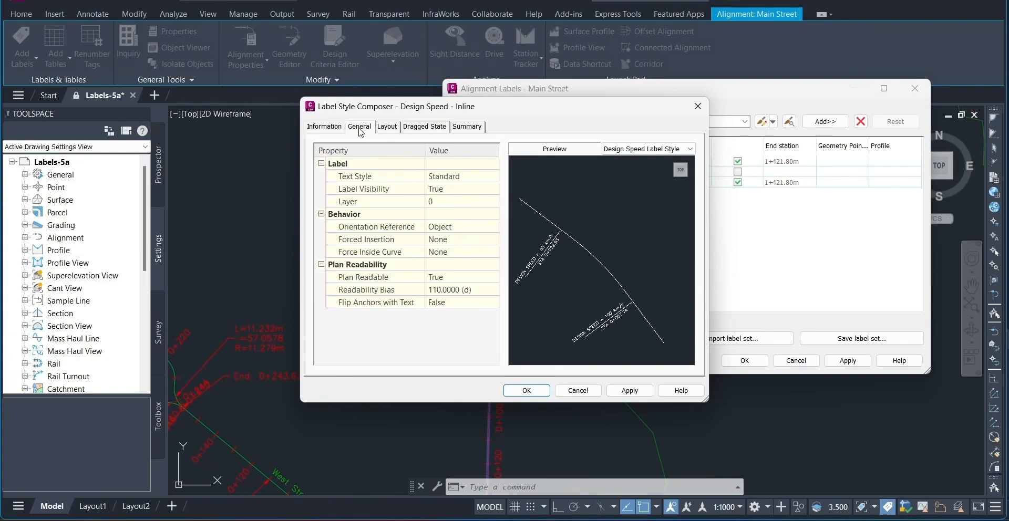
pyautogui.click(387, 175)
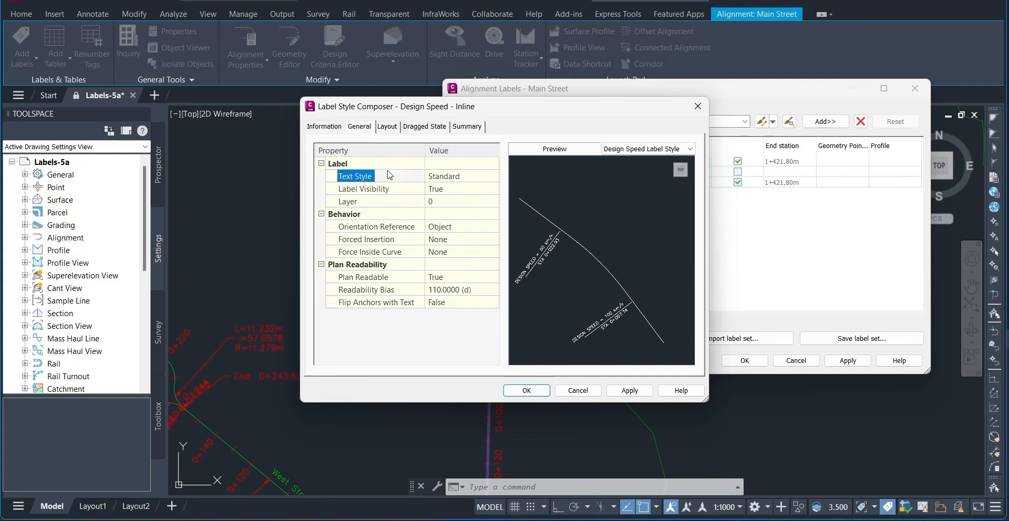
pyautogui.click(388, 188)
pyautogui.click(387, 203)
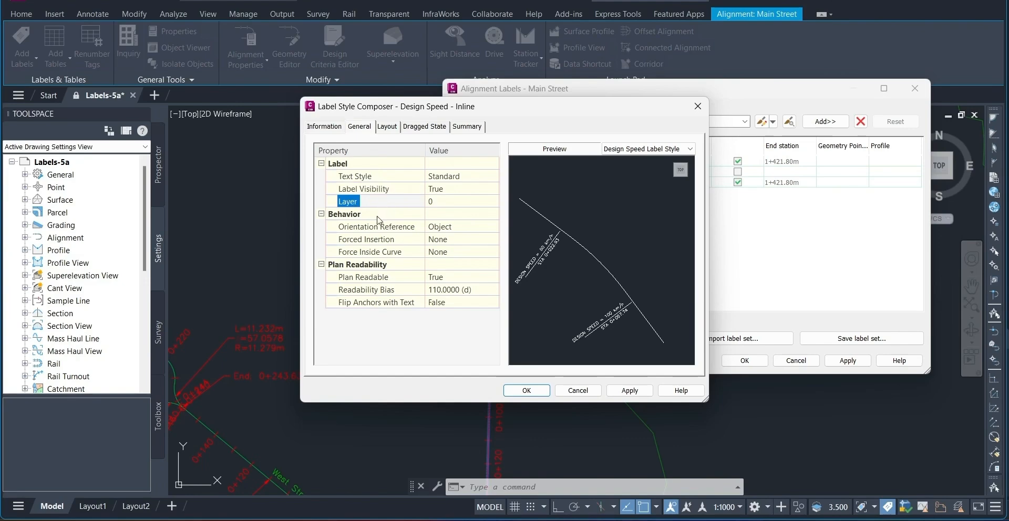
pyautogui.click(376, 216)
pyautogui.click(375, 192)
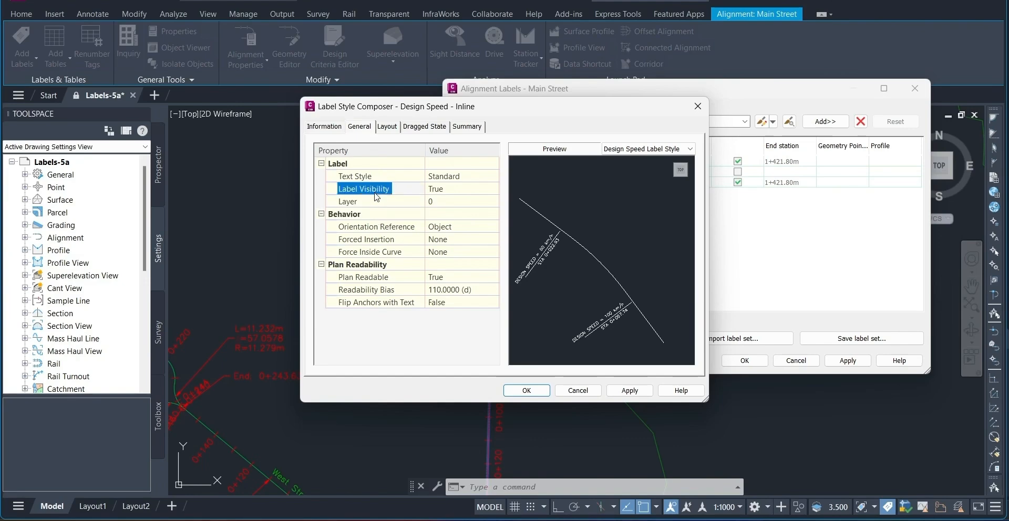
pyautogui.click(368, 203)
pyautogui.click(369, 227)
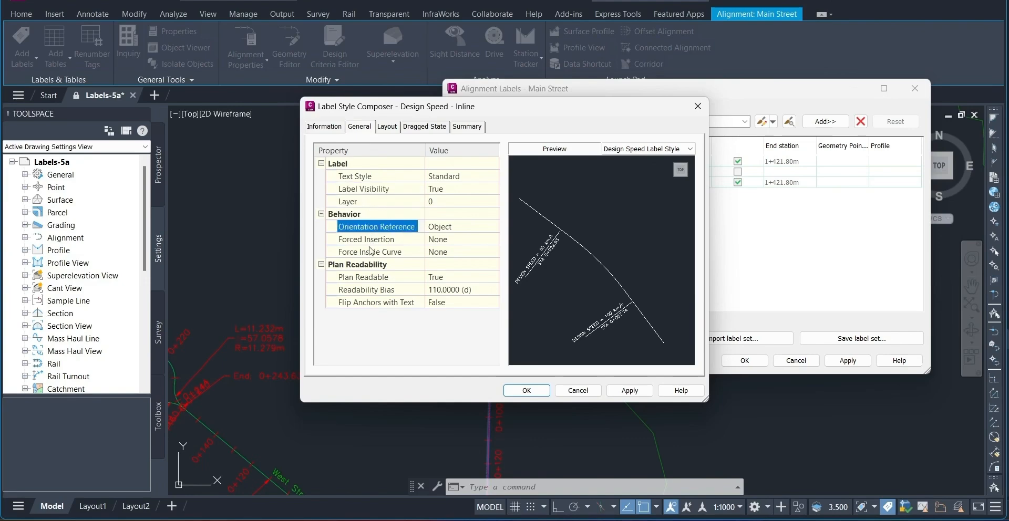
pyautogui.click(372, 265)
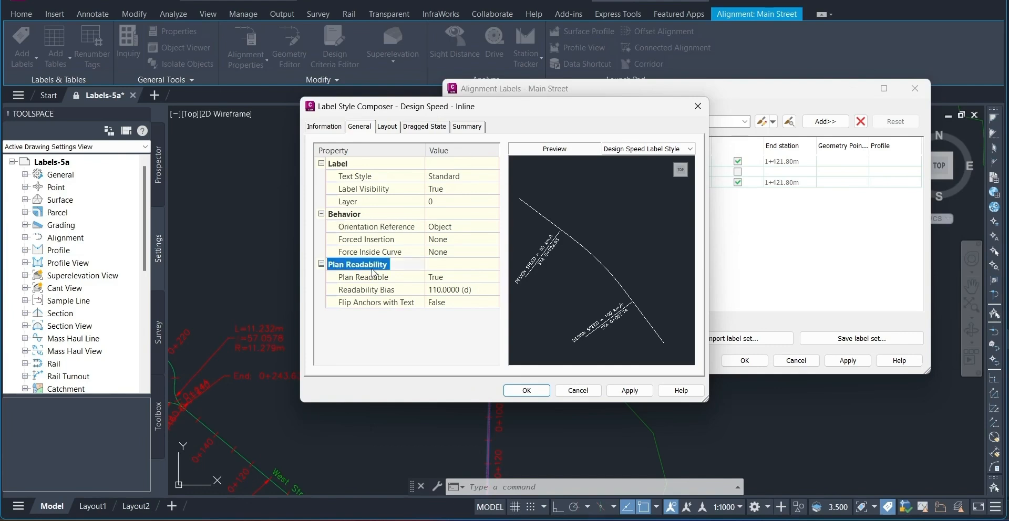
pyautogui.click(372, 304)
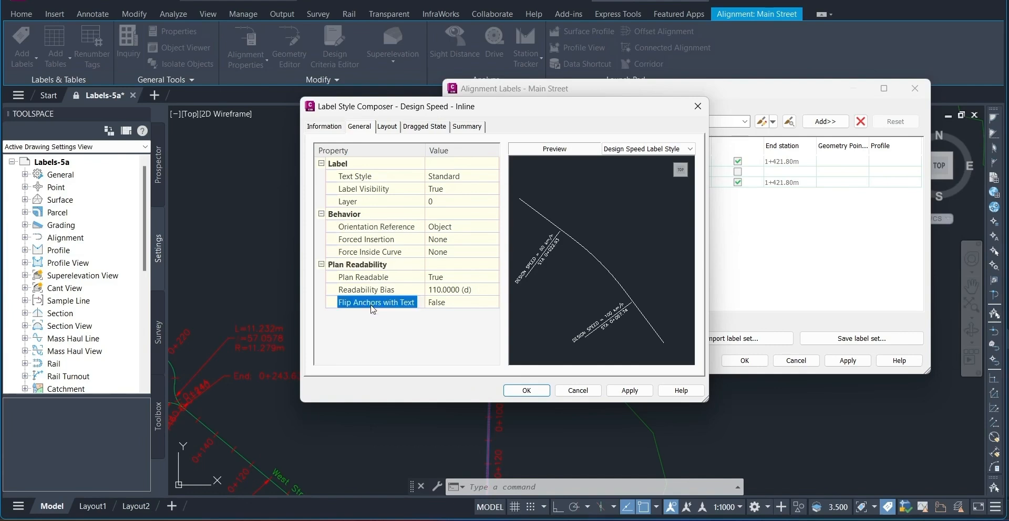
# Step: Review the layout properties of the style's Station, Design Speed and Line components
pyautogui.click(388, 128)
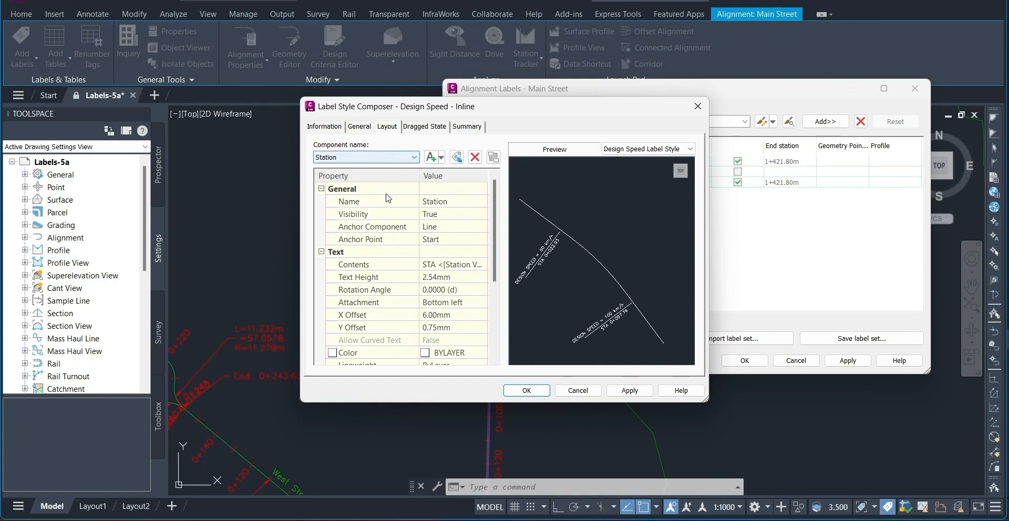
pyautogui.scroll(-1, 397, 208)
pyautogui.click(381, 229)
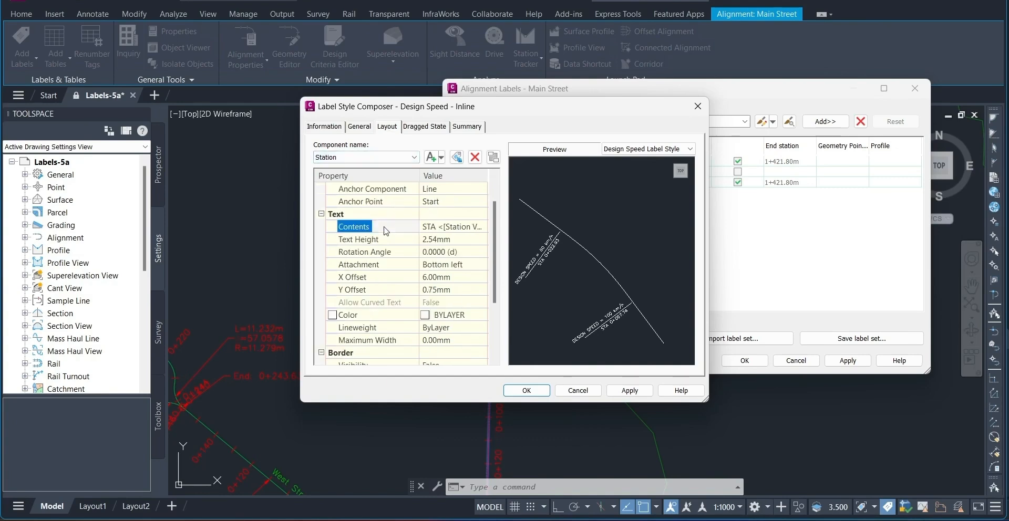
pyautogui.scroll(-3, 383, 234)
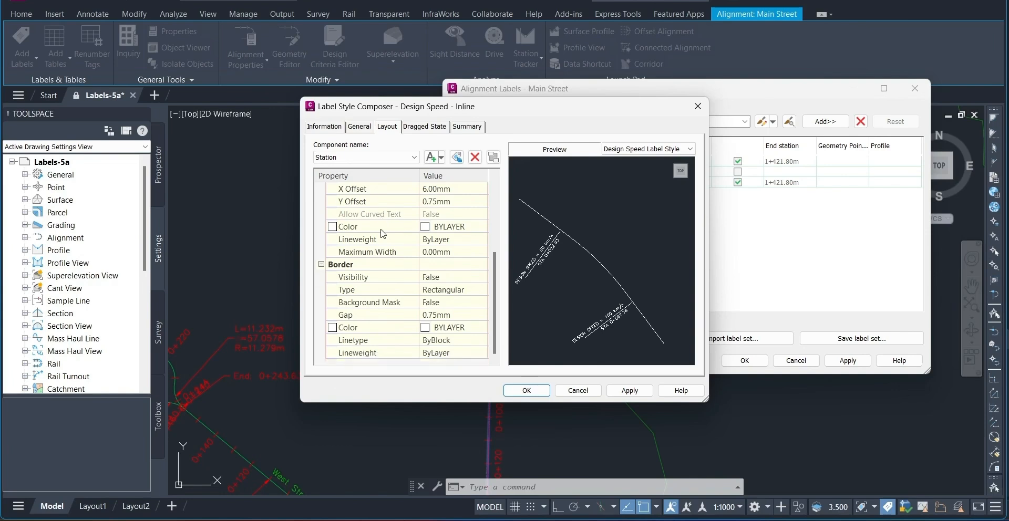
pyautogui.scroll(3, 384, 234)
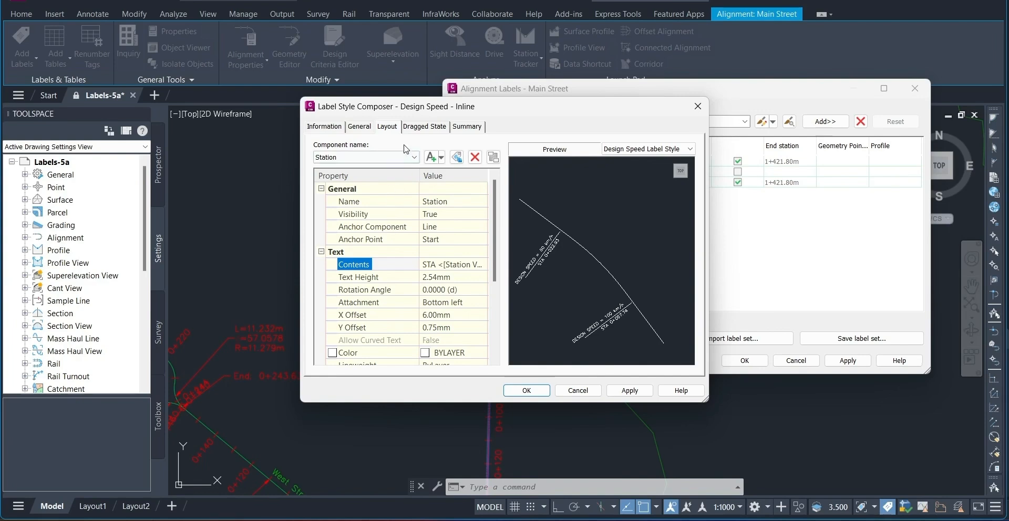
pyautogui.click(387, 158)
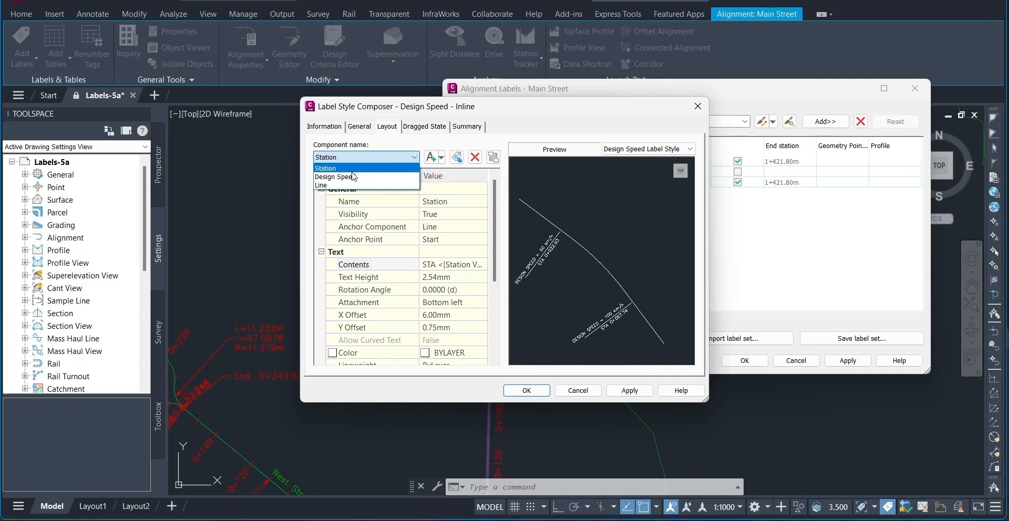
pyautogui.click(355, 177)
pyautogui.click(374, 158)
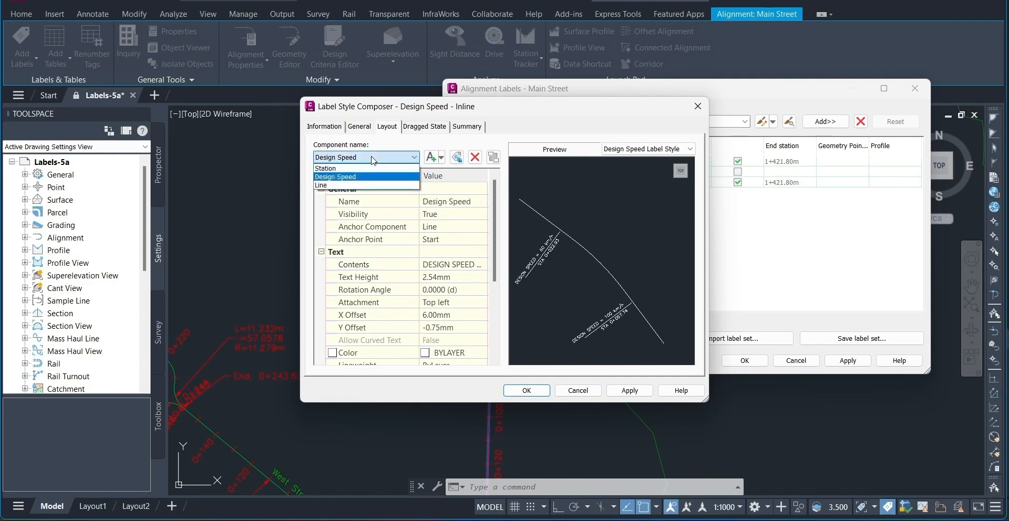
pyautogui.click(343, 186)
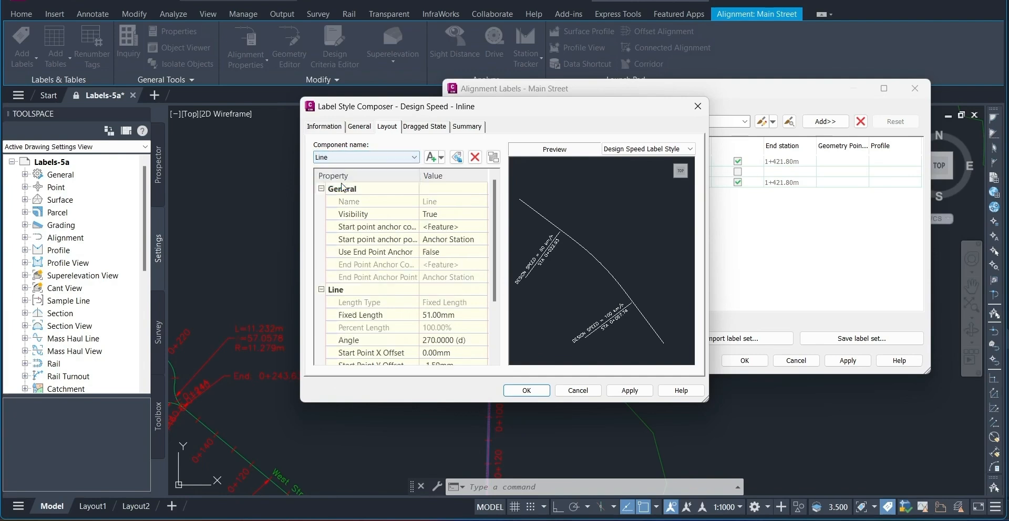
# Step: Hide the Station component by setting its visibility to False
pyautogui.click(362, 158)
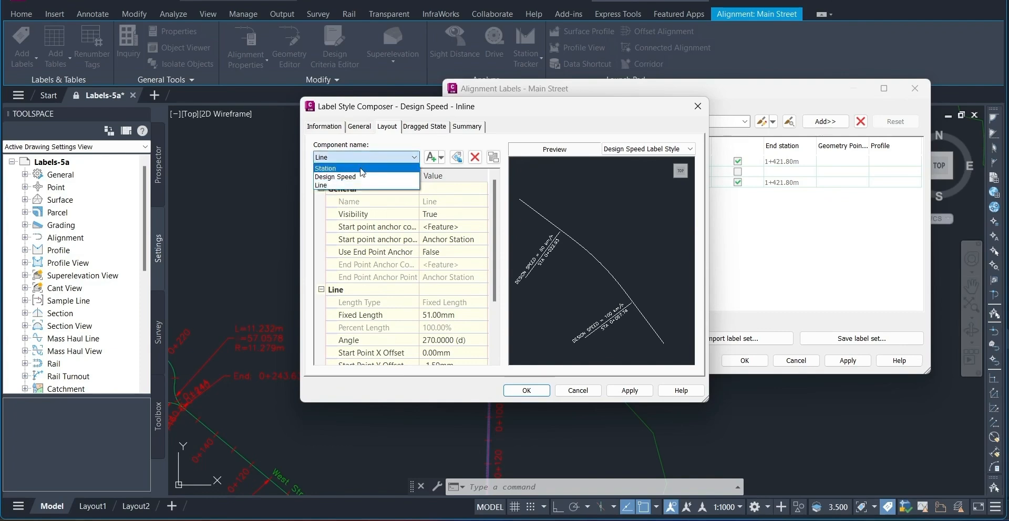
pyautogui.click(363, 169)
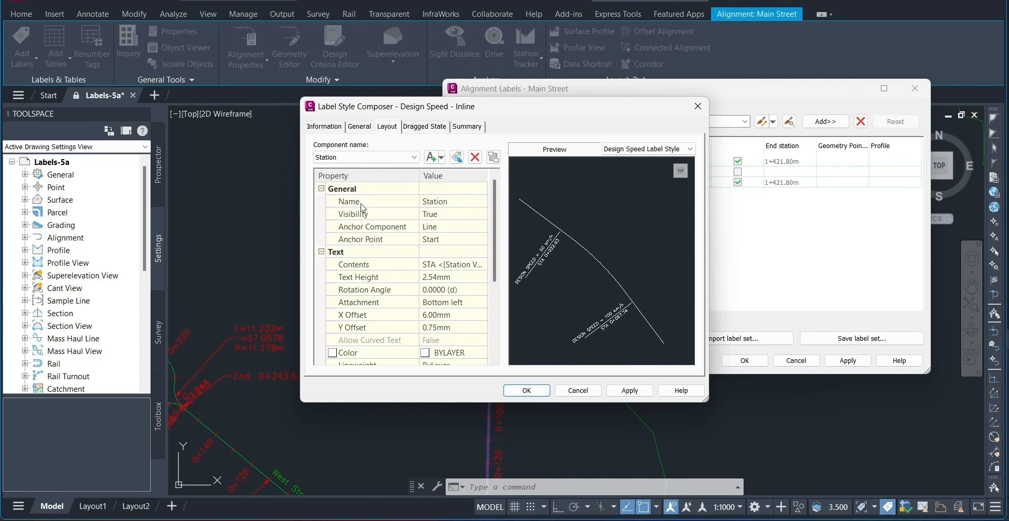
pyautogui.click(432, 215)
pyautogui.click(440, 214)
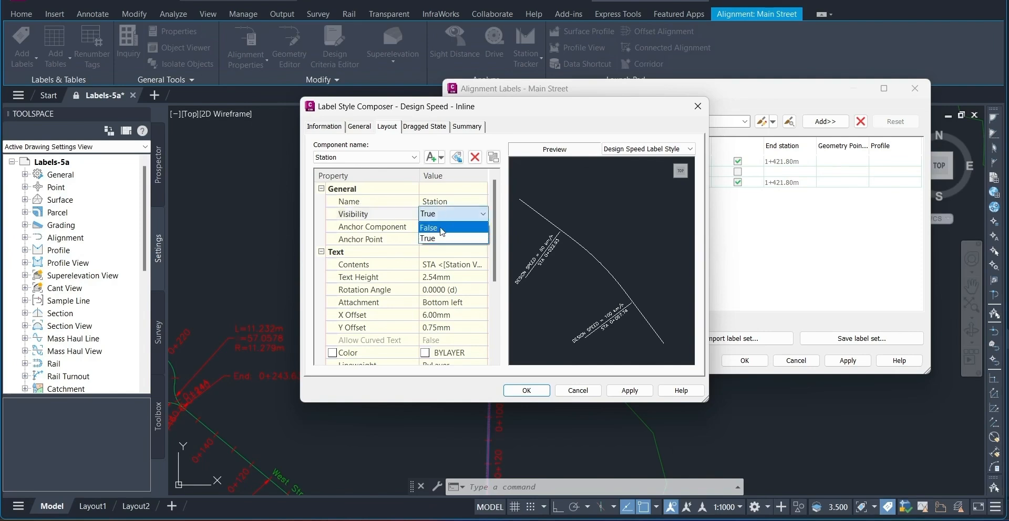
pyautogui.click(440, 228)
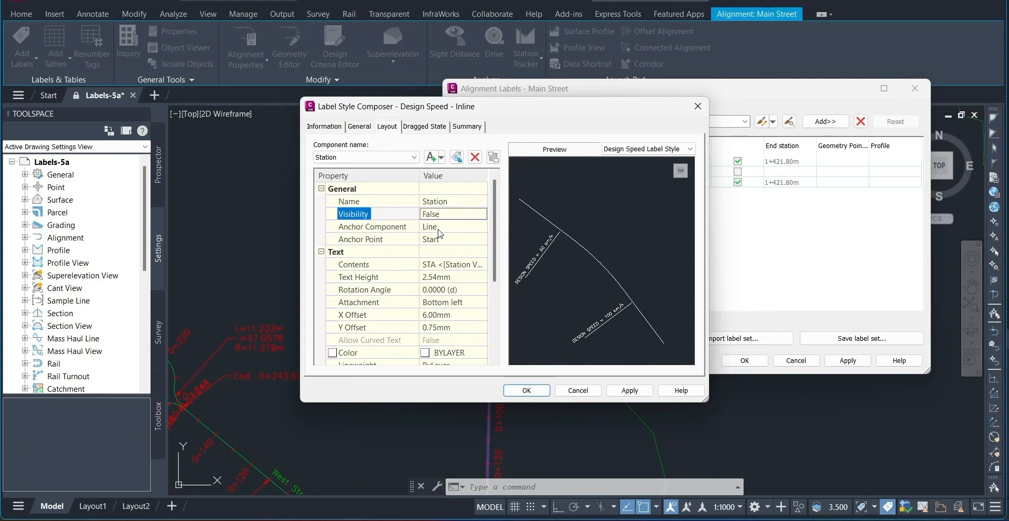
# Step: Switch the Station component's visibility back to True and return it to False
pyautogui.click(465, 215)
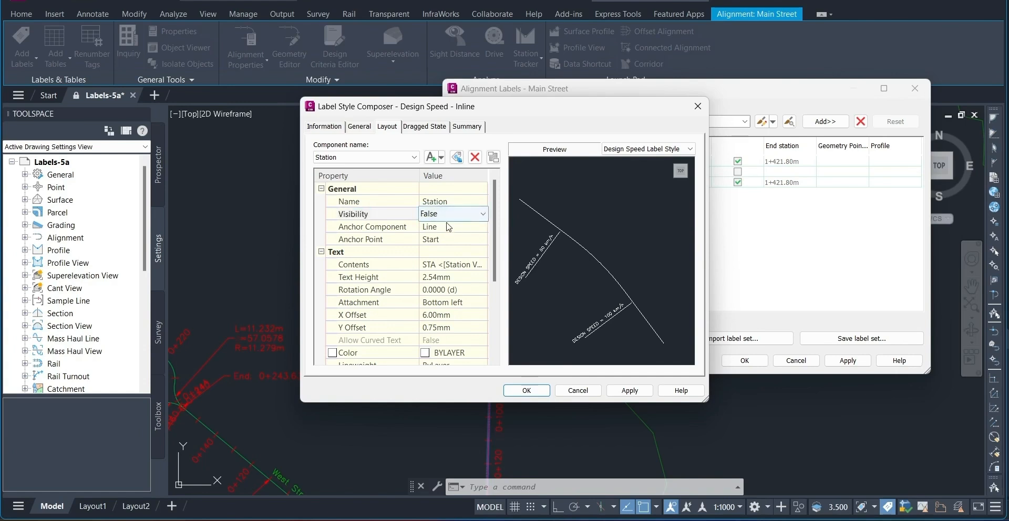
pyautogui.click(448, 214)
pyautogui.click(439, 239)
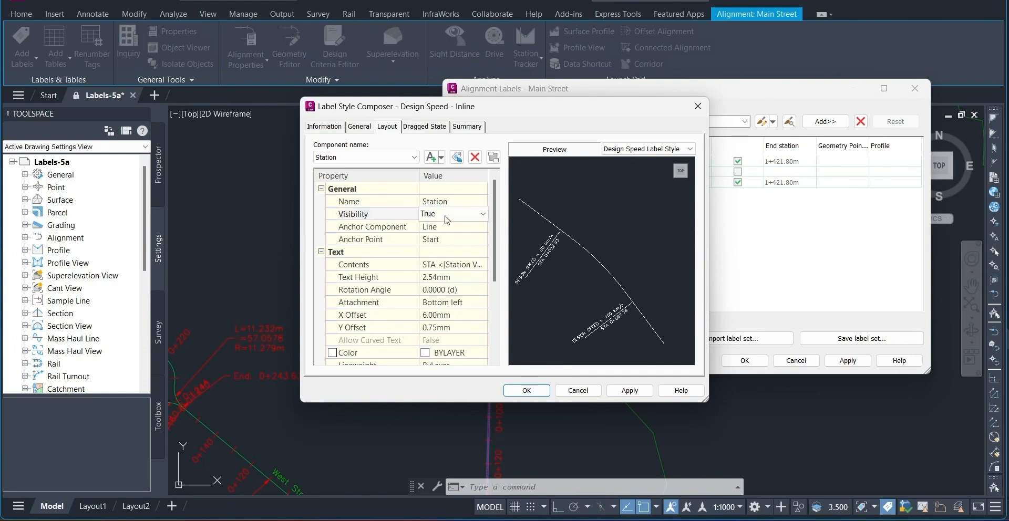
pyautogui.click(447, 220)
pyautogui.click(440, 231)
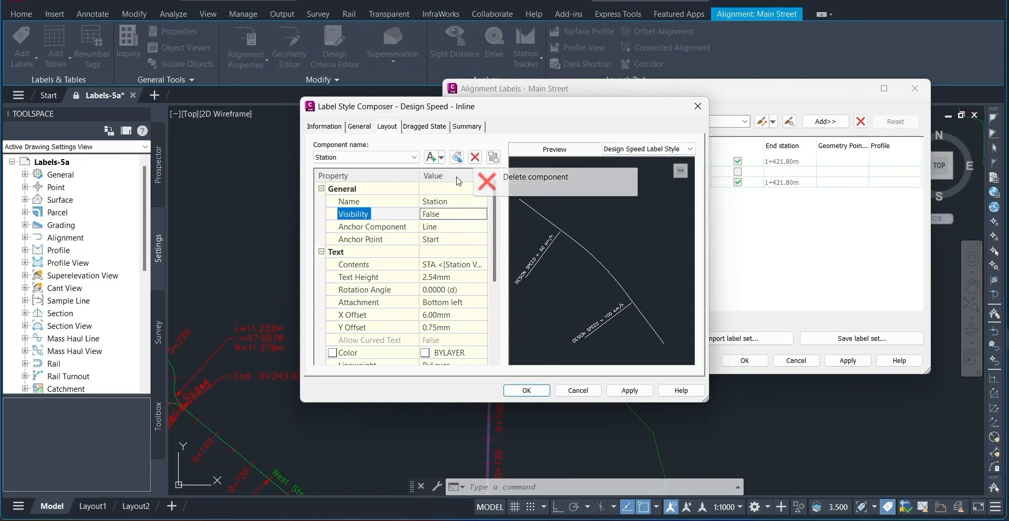
# Step: For the Design Speed component, set the anchor point to End and the text attachment to Bottom right
pyautogui.click(363, 157)
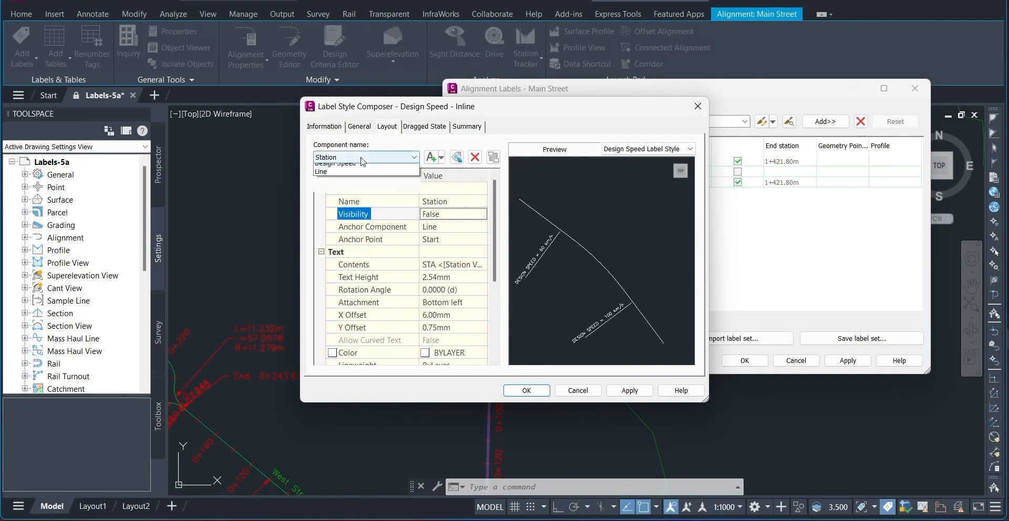
pyautogui.click(347, 179)
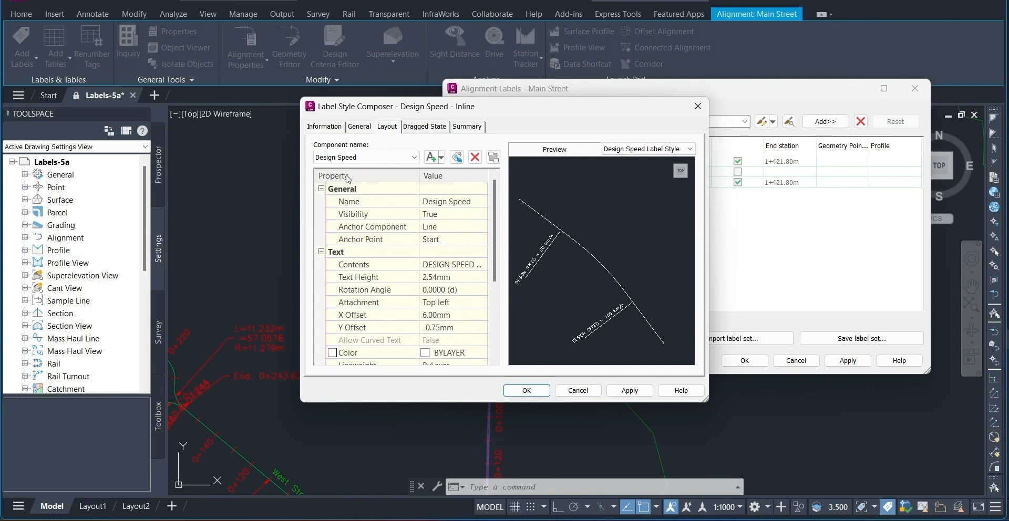
pyautogui.click(395, 228)
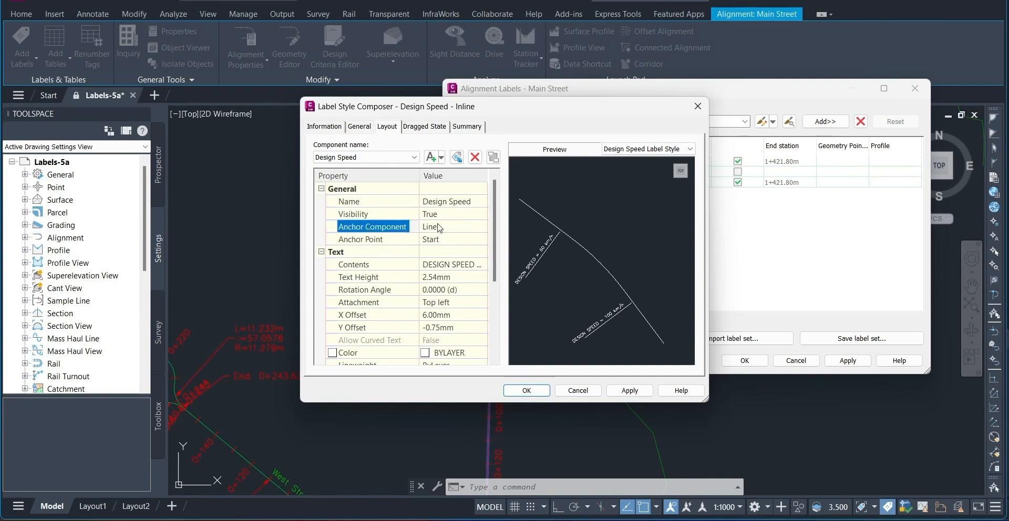
pyautogui.click(442, 240)
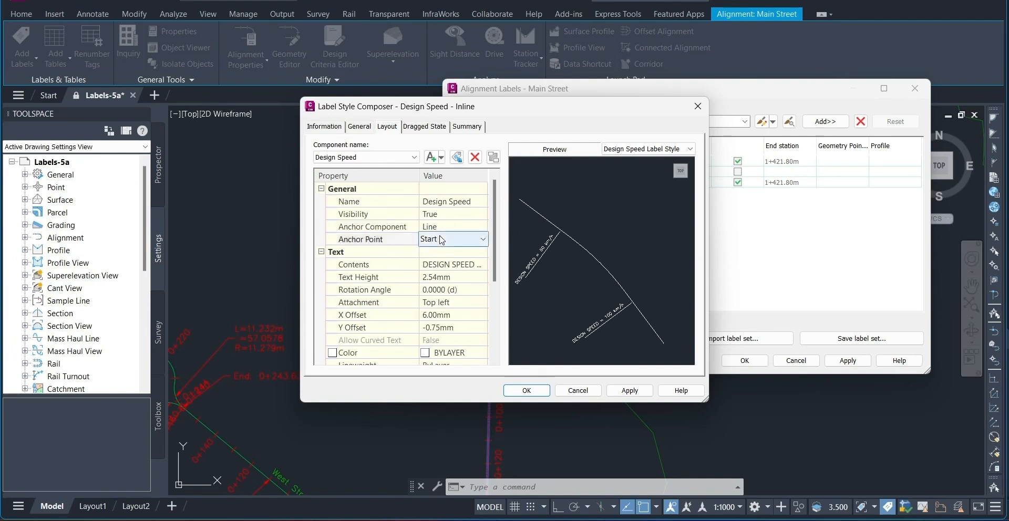
pyautogui.click(442, 239)
pyautogui.click(439, 274)
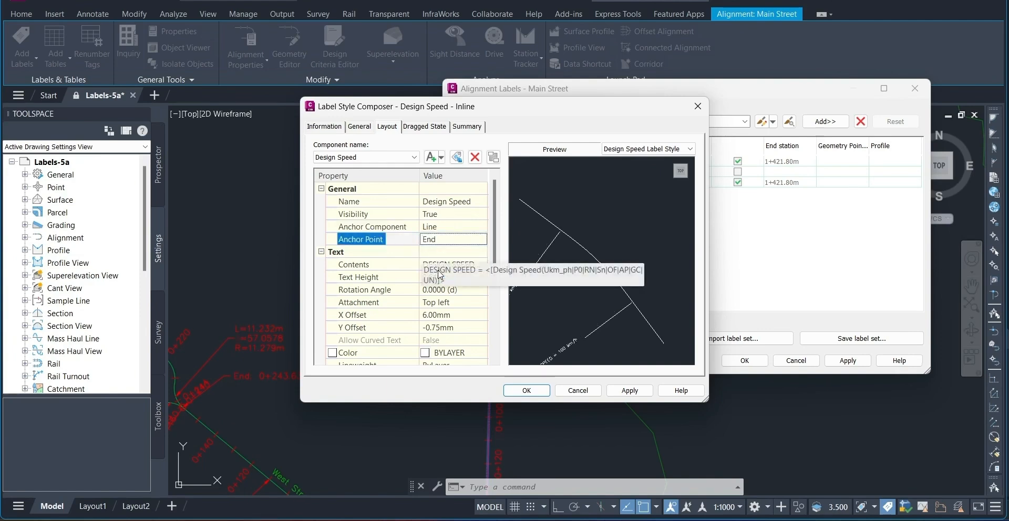
pyautogui.click(371, 307)
pyautogui.click(448, 303)
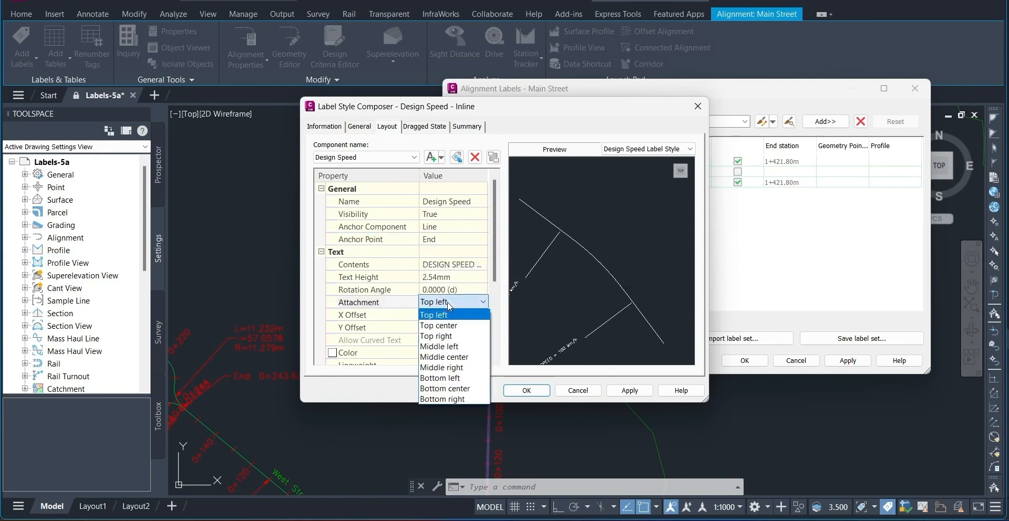
pyautogui.click(453, 399)
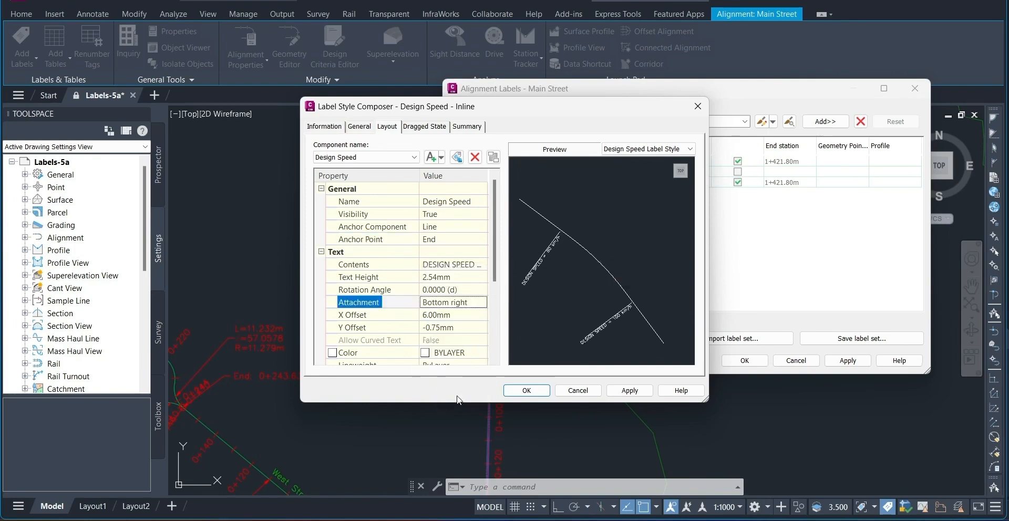
# Step: Set the Design Speed text's X offset to 0 mm and its Y offset to 1 mm
pyautogui.click(434, 315)
pyautogui.write('0')
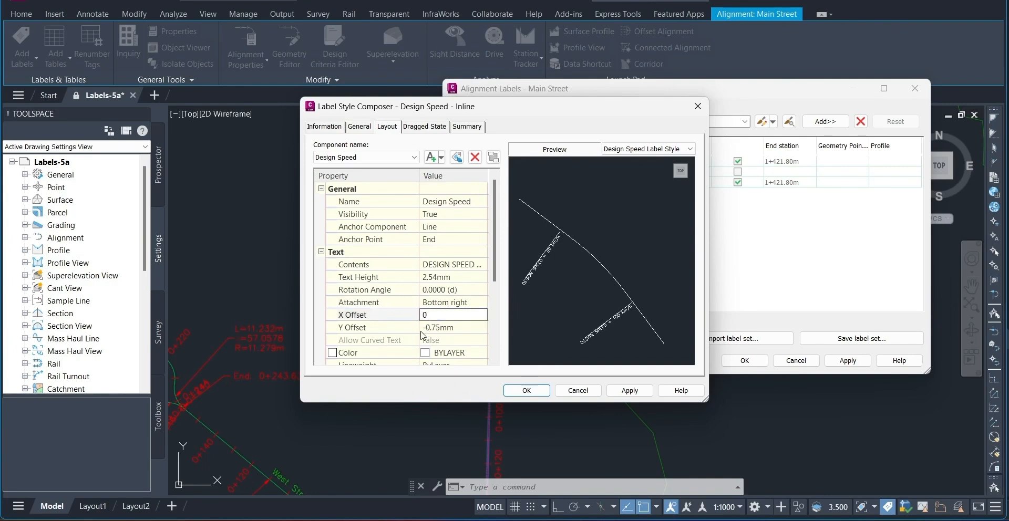
pyautogui.click(434, 328)
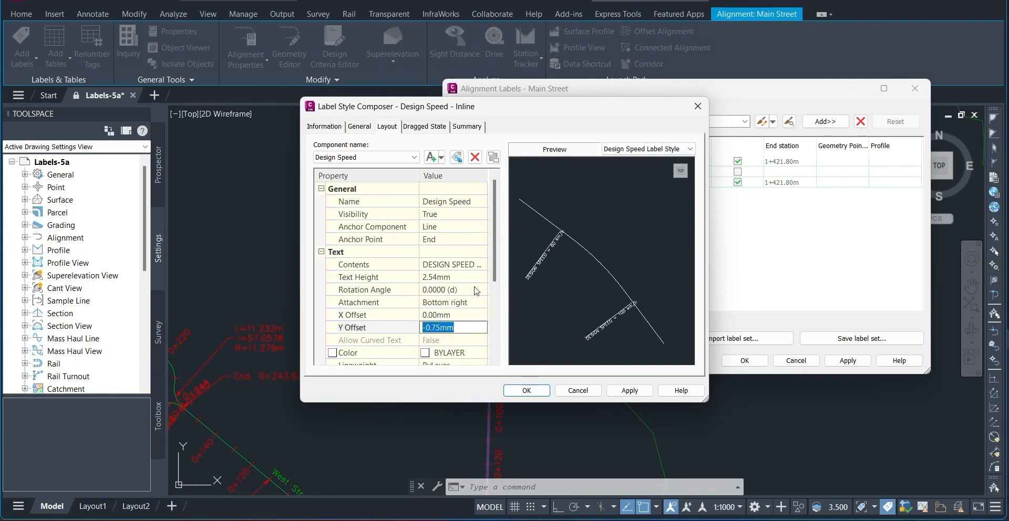
pyautogui.write('1')
pyautogui.click(398, 307)
# Step: Open the Design Speed component's text contents for editing and delete the word "DESIGN" from the start of the label
pyautogui.click(450, 267)
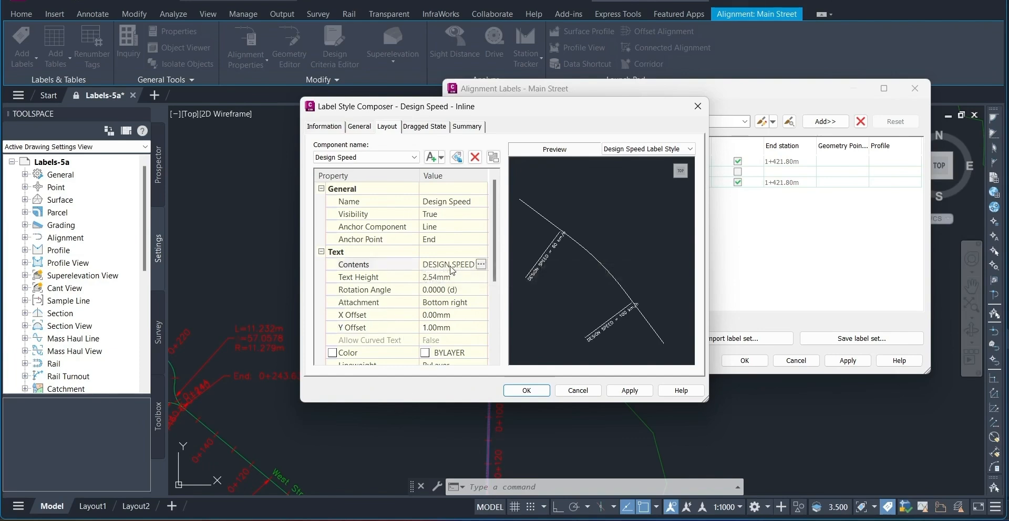
pyautogui.click(481, 264)
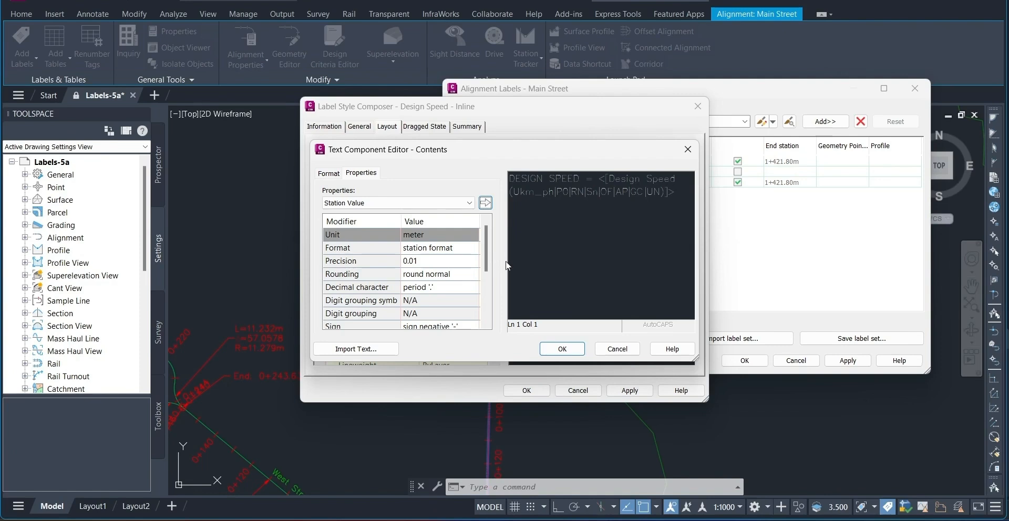
pyautogui.click(560, 225)
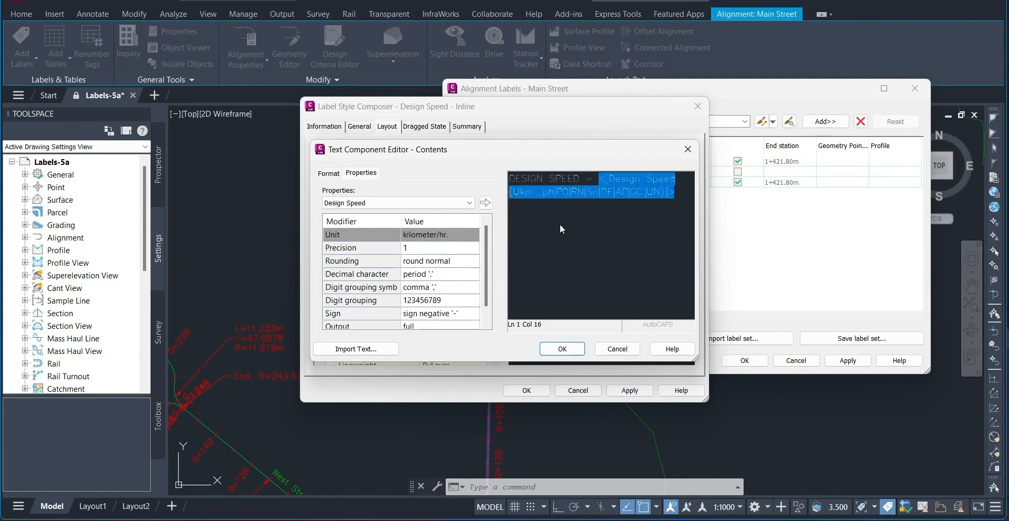
pyautogui.click(585, 180)
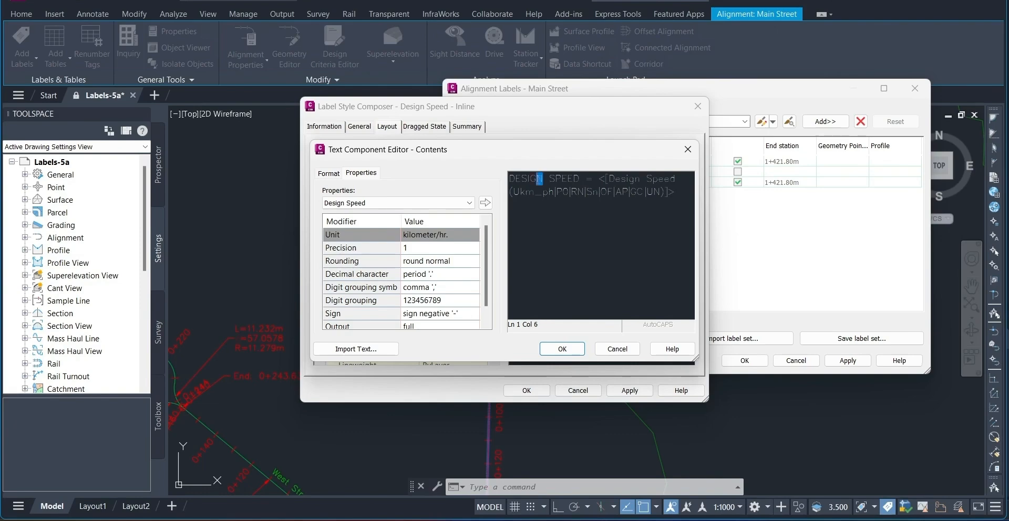
pyautogui.moveTo(543, 179); pyautogui.dragTo(506, 182)
pyautogui.press('Delete')
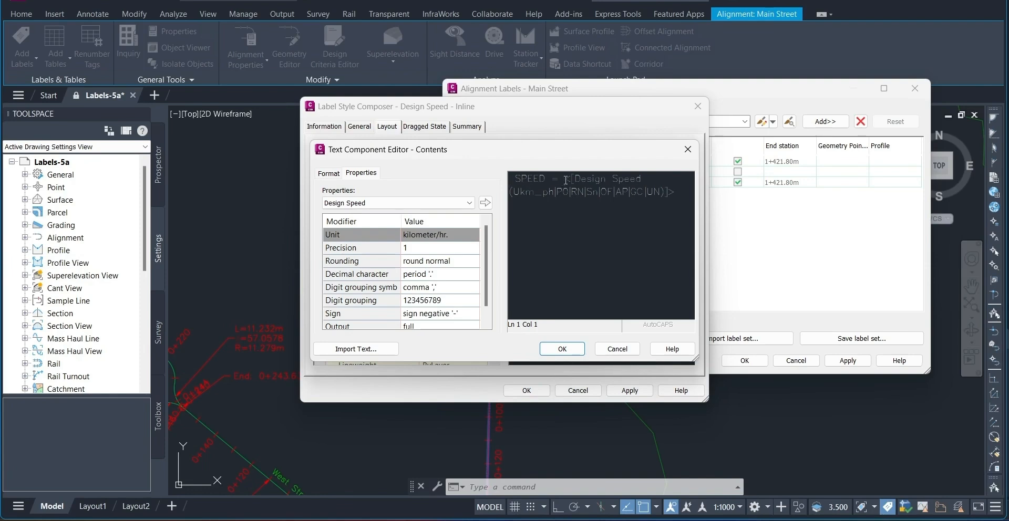
# Step: Set the precision of the Design Speed field in the label text to 0.1 and update the field with it
pyautogui.moveTo(565, 180); pyautogui.dragTo(601, 194)
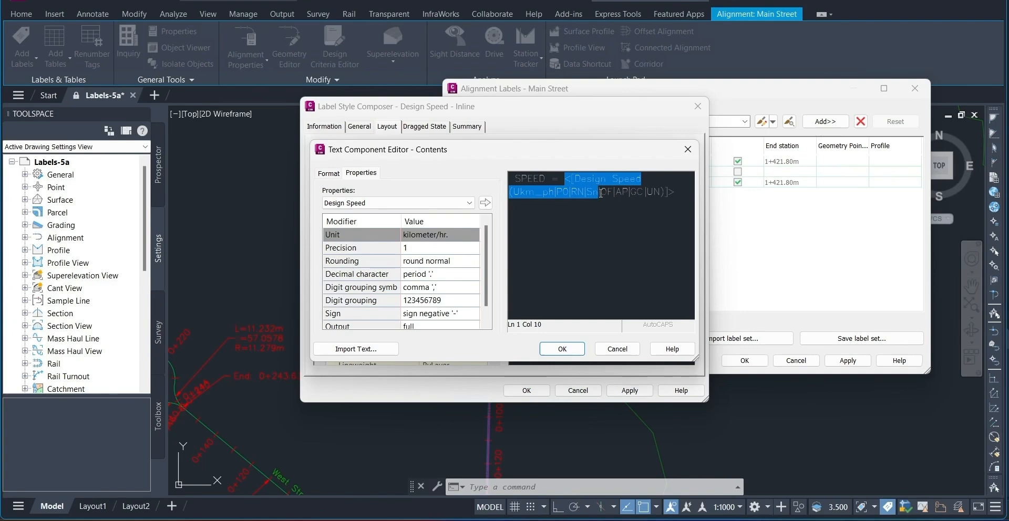
pyautogui.moveTo(601, 194); pyautogui.dragTo(629, 191)
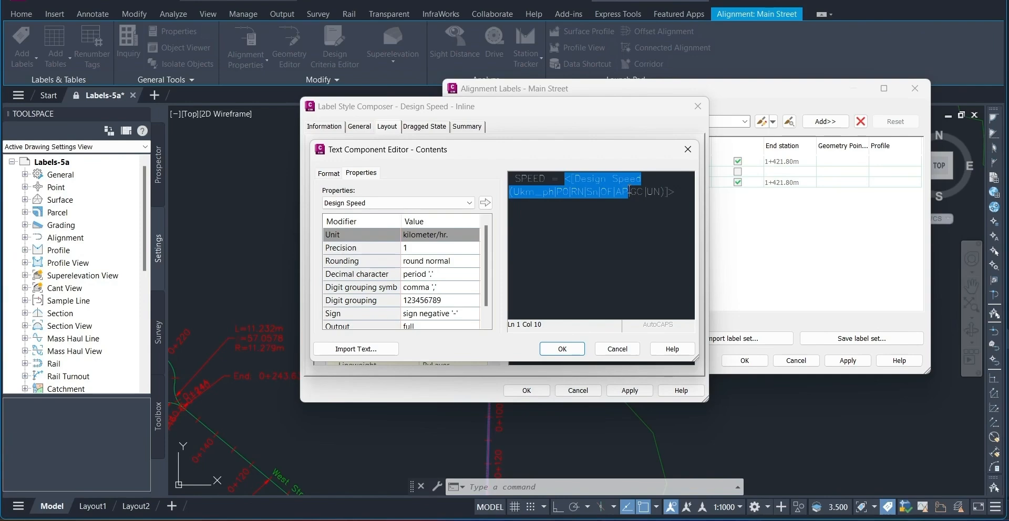
pyautogui.hotkey('shift', 'End')
pyautogui.click(374, 203)
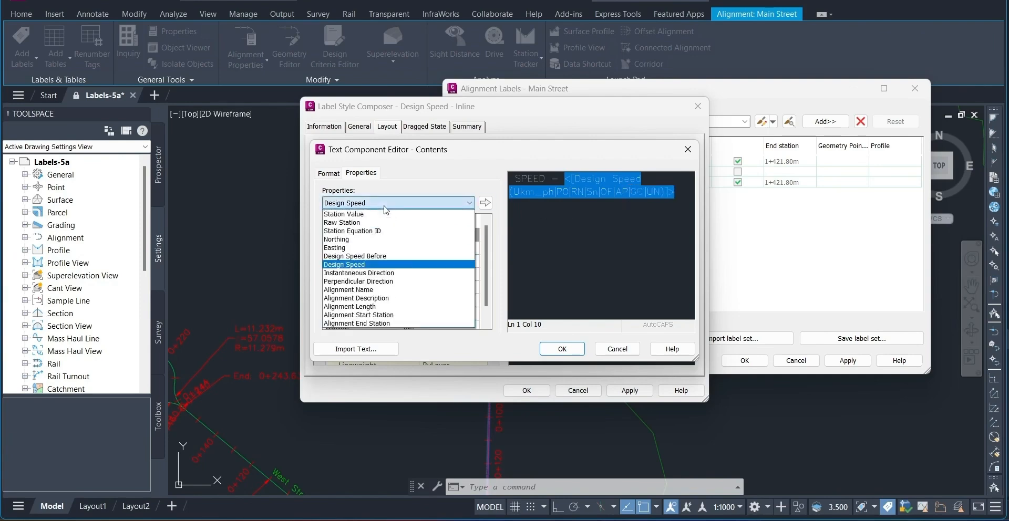
pyautogui.click(352, 265)
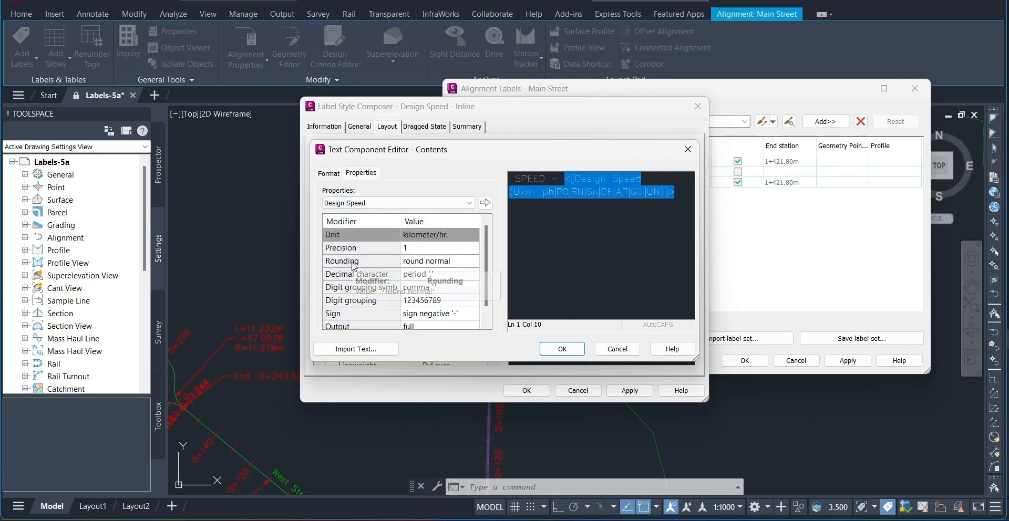
pyautogui.click(411, 250)
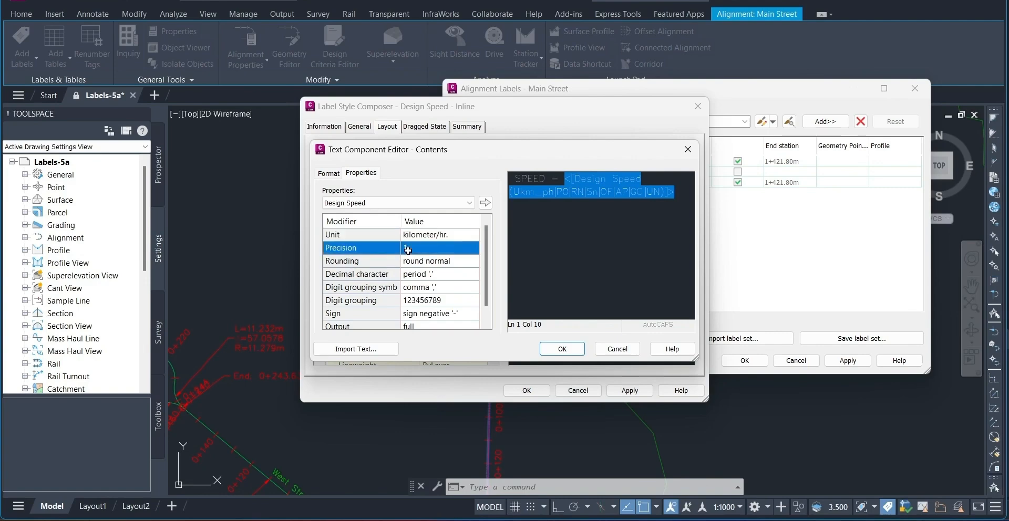
pyautogui.click(413, 249)
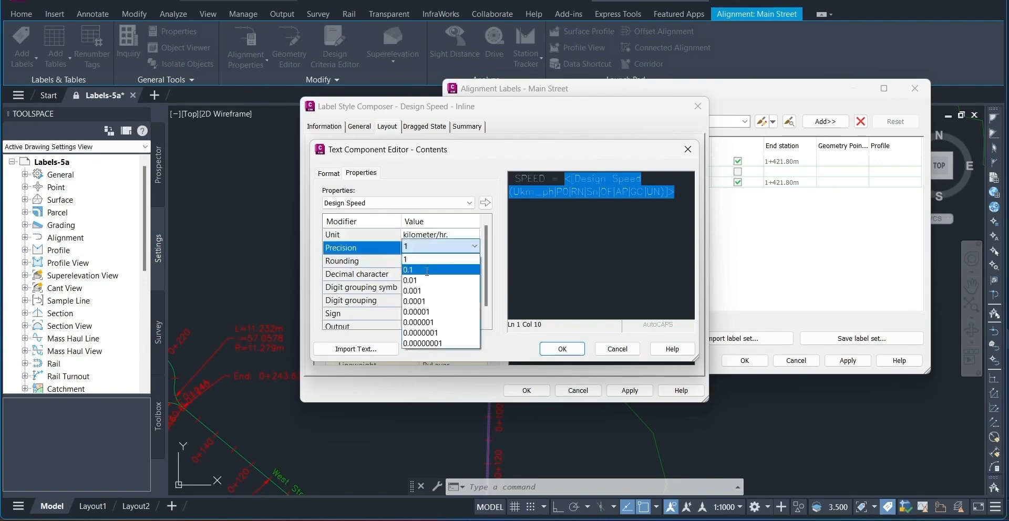
pyautogui.click(426, 270)
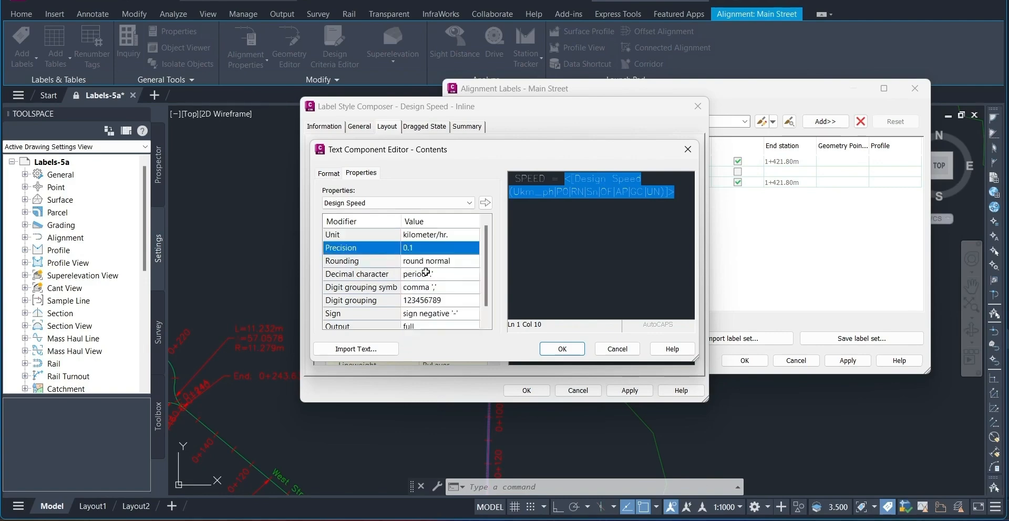
pyautogui.click(486, 203)
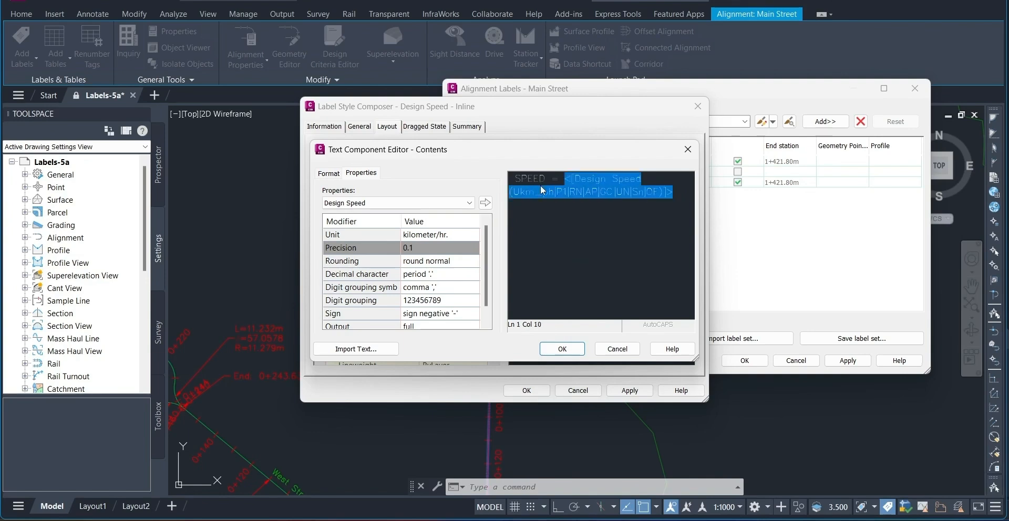
# Step: Change the font of the word "SPEED" in the label text to Times New Roman and accept the text contents
pyautogui.moveTo(545, 178); pyautogui.dragTo(494, 181)
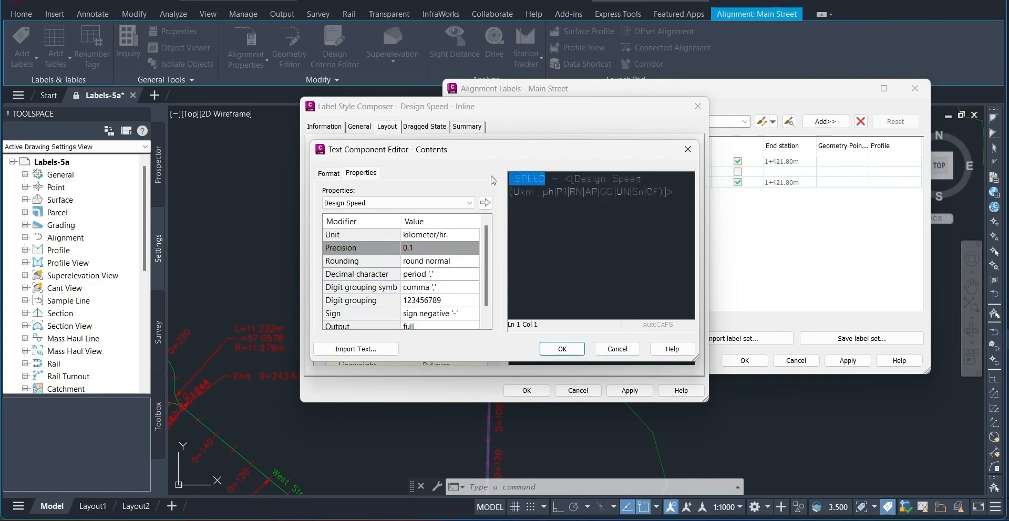
pyautogui.click(320, 177)
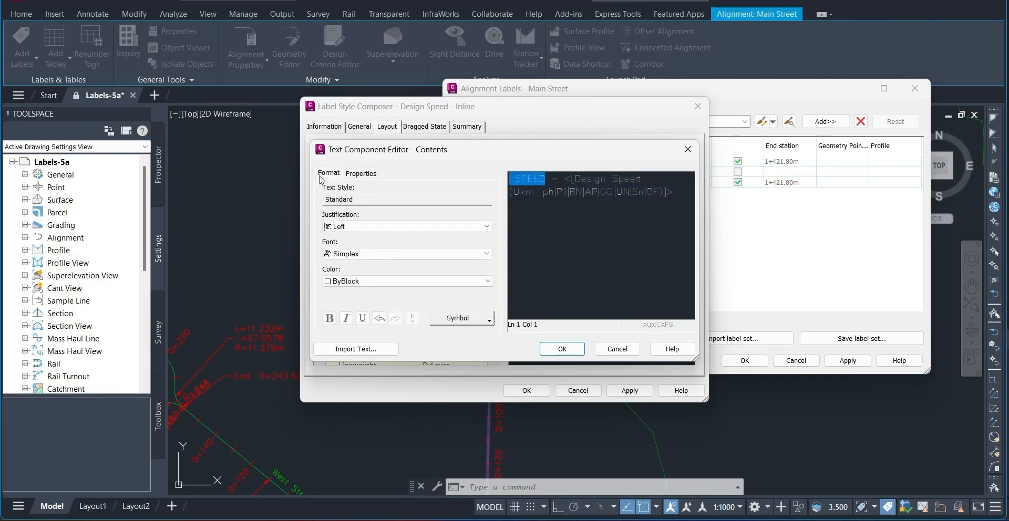
pyautogui.click(355, 255)
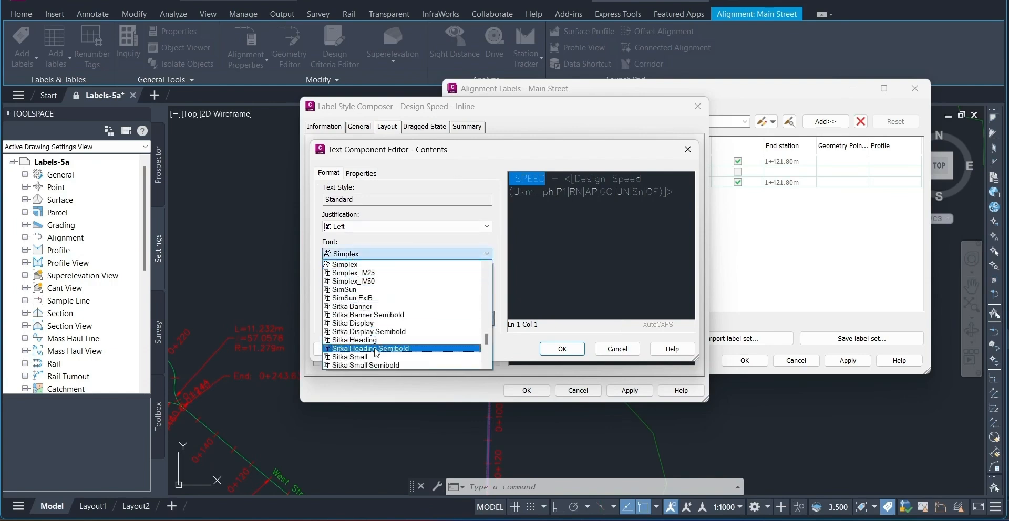
pyautogui.scroll(-6, 376, 351)
pyautogui.scroll(-10, 376, 351)
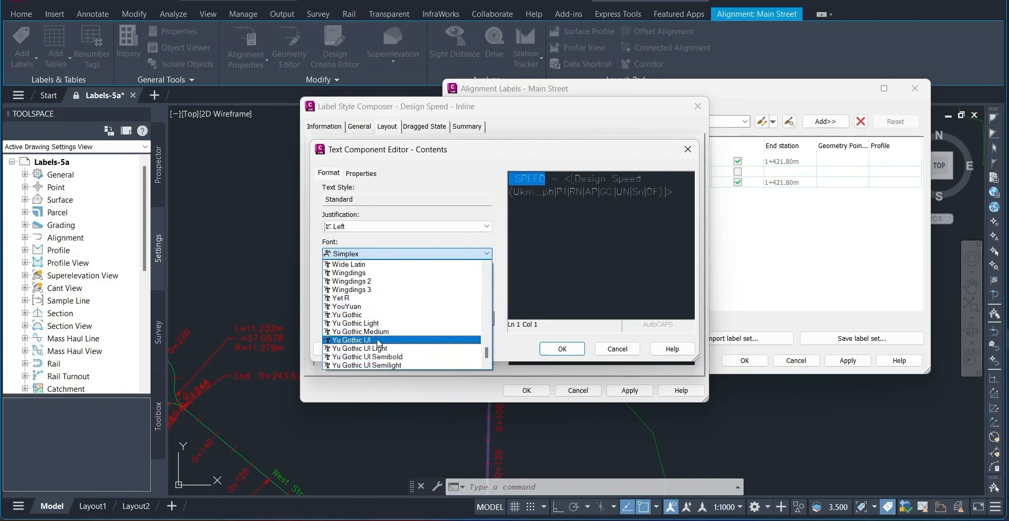
pyautogui.scroll(4, 379, 344)
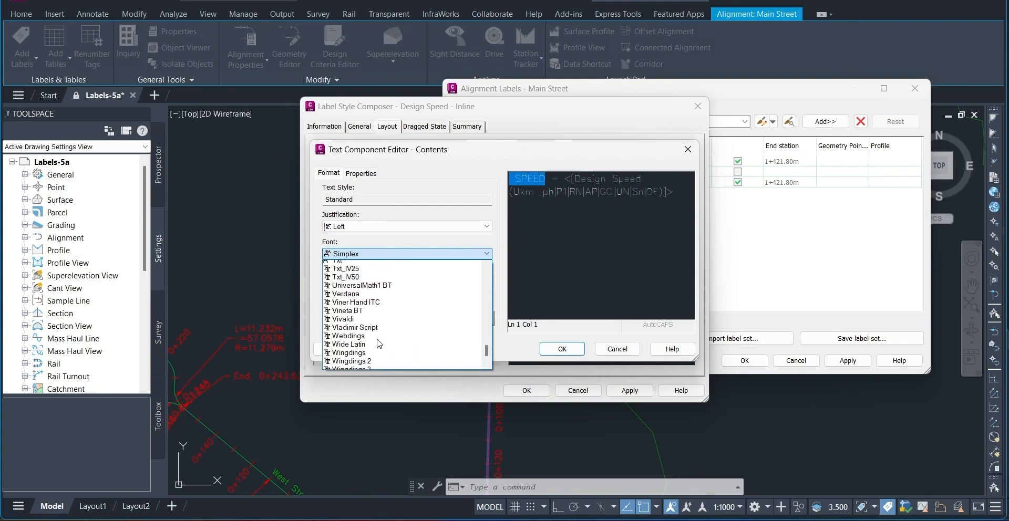
pyautogui.scroll(2, 379, 343)
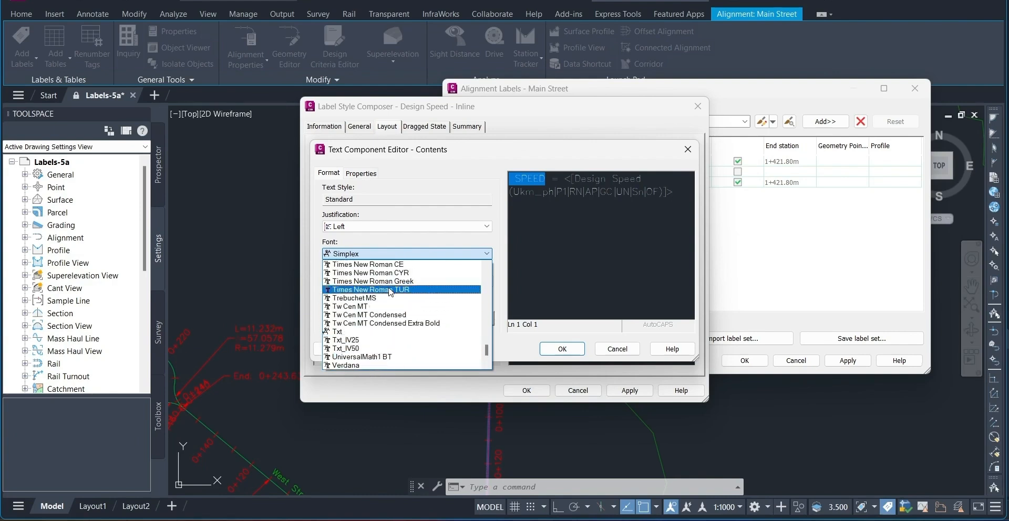
pyautogui.scroll(1, 391, 289)
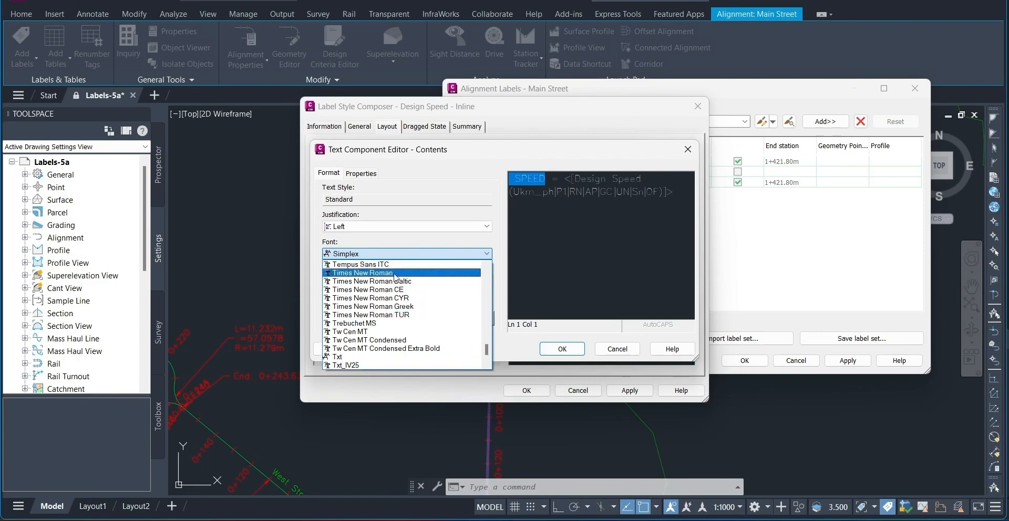
pyautogui.click(395, 273)
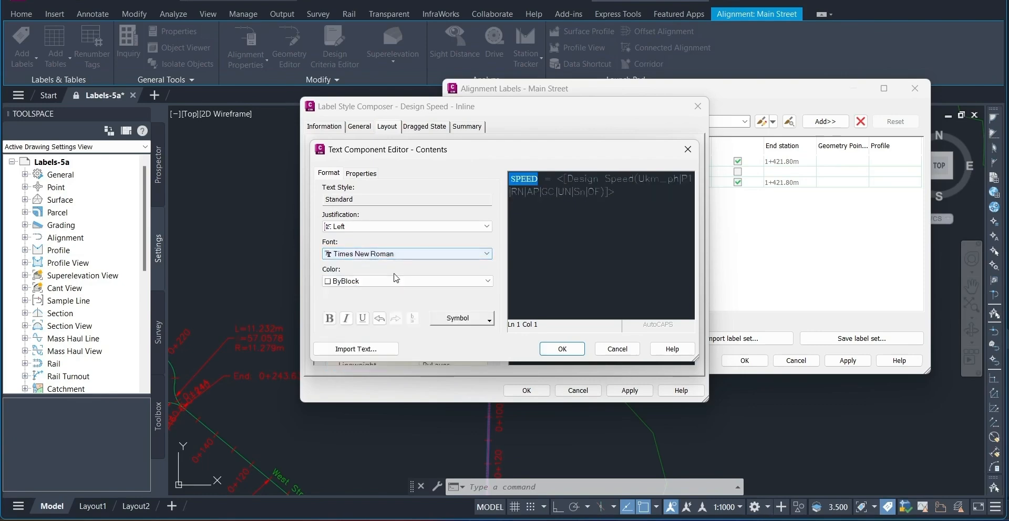
pyautogui.click(563, 349)
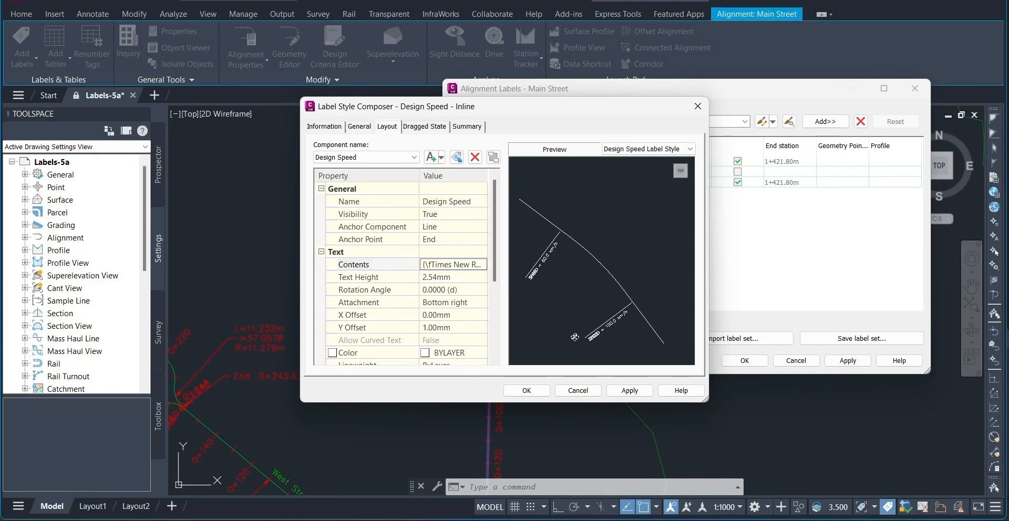
# Step: Save the label style changes and apply Design Speed - Inline to the Design Speeds labels of the Main Street alignment
pyautogui.click(630, 390)
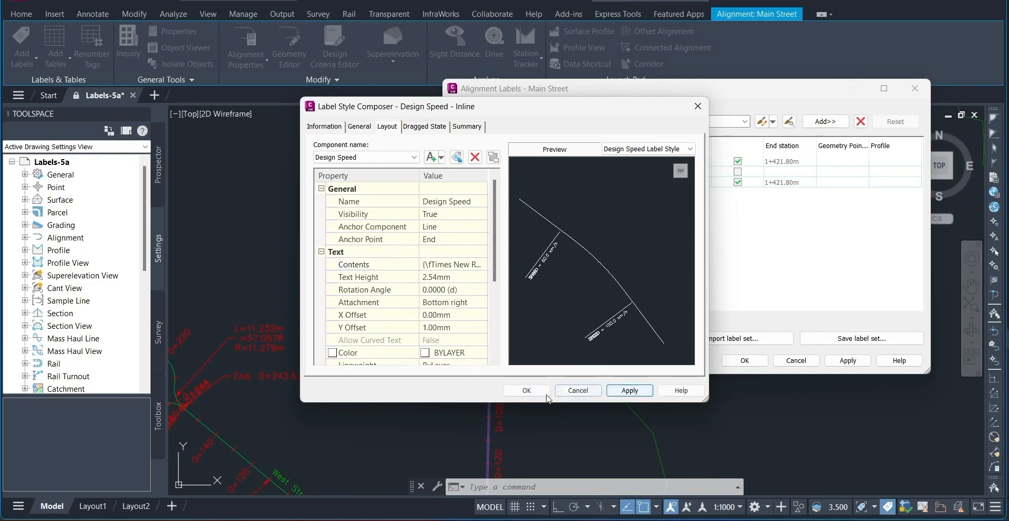
pyautogui.click(537, 392)
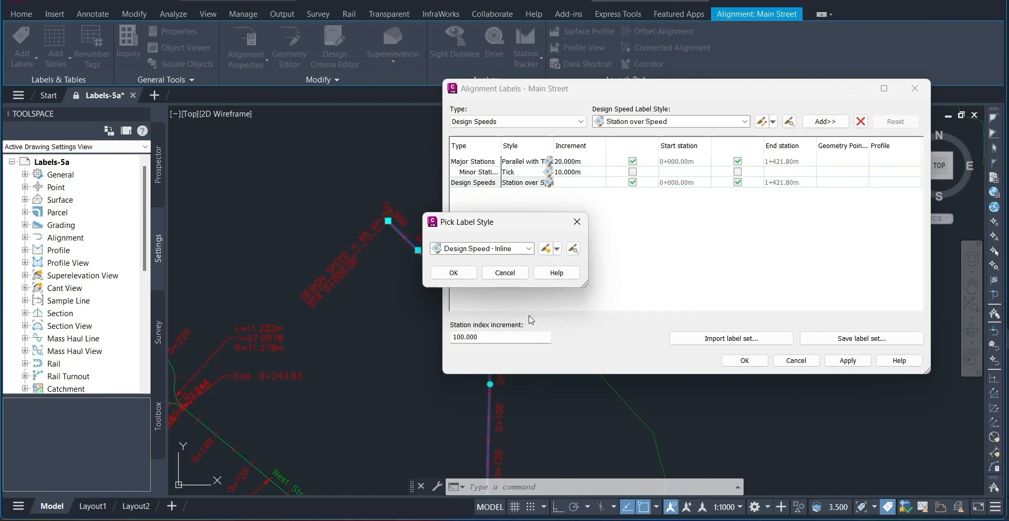
pyautogui.click(452, 273)
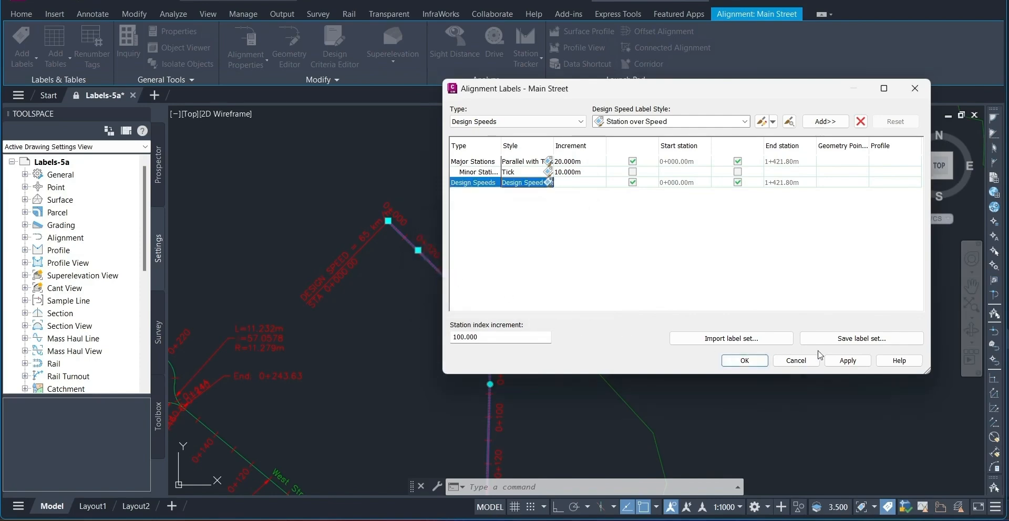
pyautogui.click(843, 360)
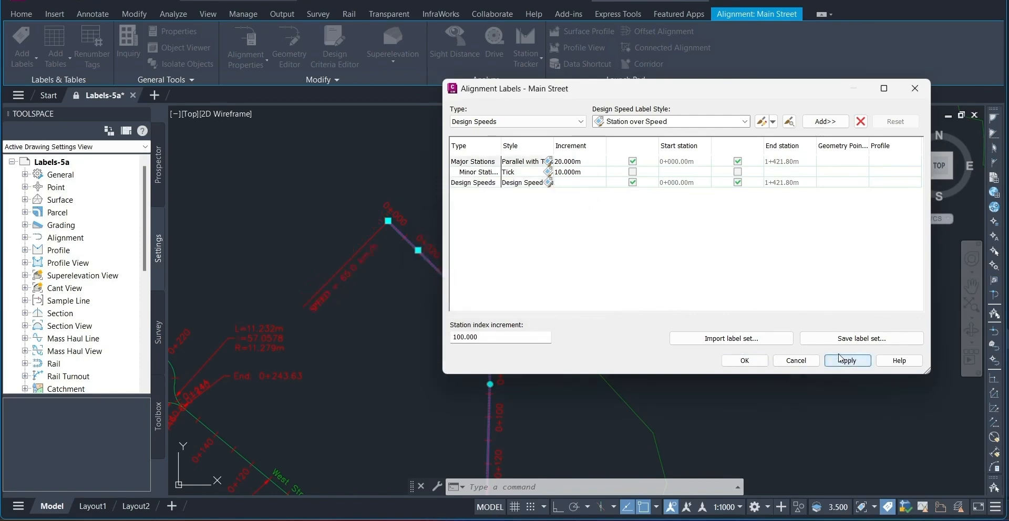
pyautogui.click(745, 361)
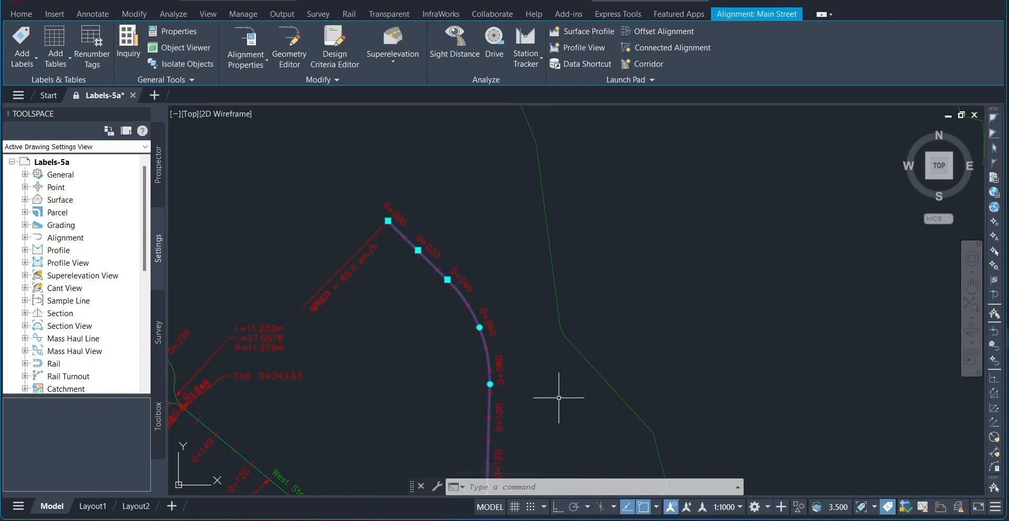
# Step: Clear the Main Street alignment selection and bring the West Street alignment into view
pyautogui.moveTo(559, 398)
pyautogui.mouseDown(button='middle')
pyautogui.moveTo(578, 305)
pyautogui.moveTo(567, 285)
pyautogui.mouseUp(button='middle')
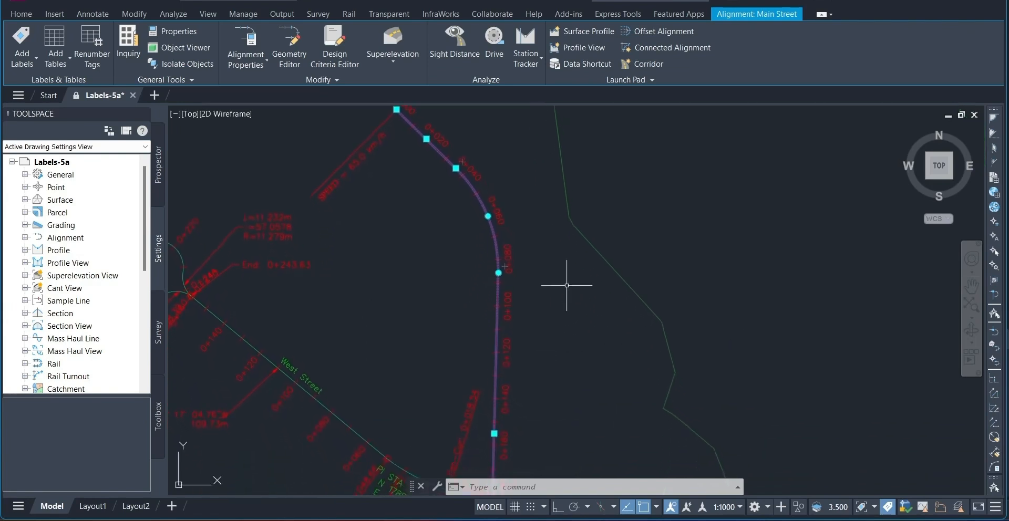
pyautogui.moveTo(400, 413); pyautogui.dragTo(468, 329, button='middle')
pyautogui.click(455, 339)
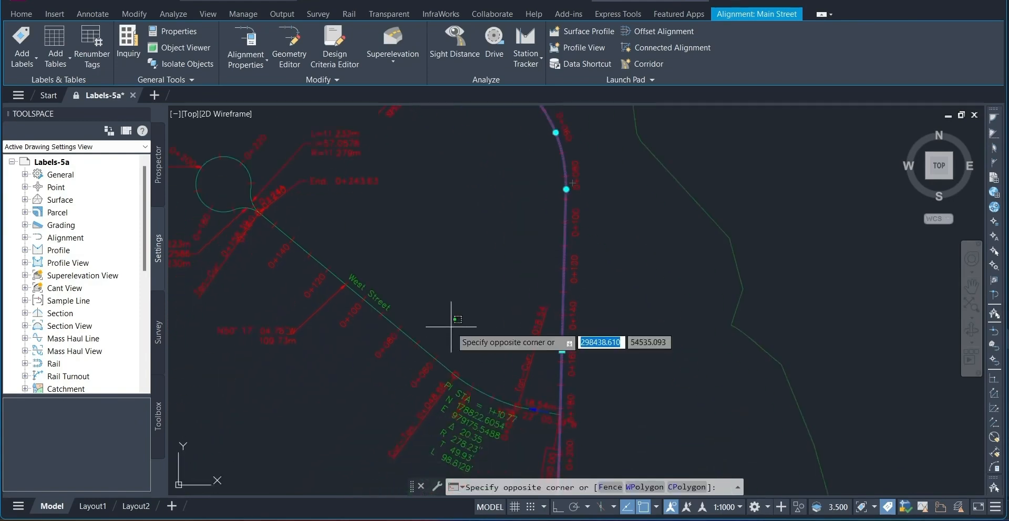
pyautogui.click(432, 335)
pyautogui.press('Escape')
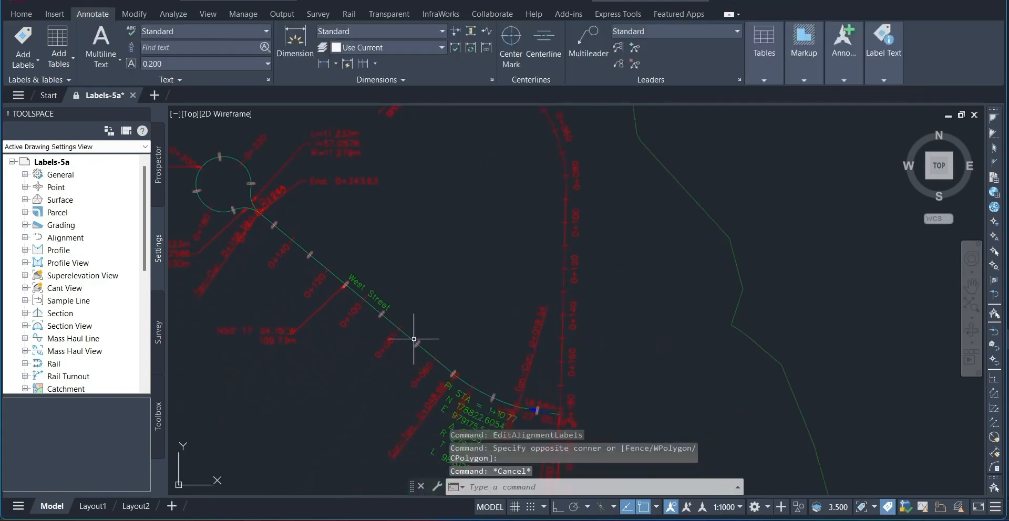
# Step: Select the single 0+080 station label on West Street and open its label properties
pyautogui.scroll(2, 406, 334)
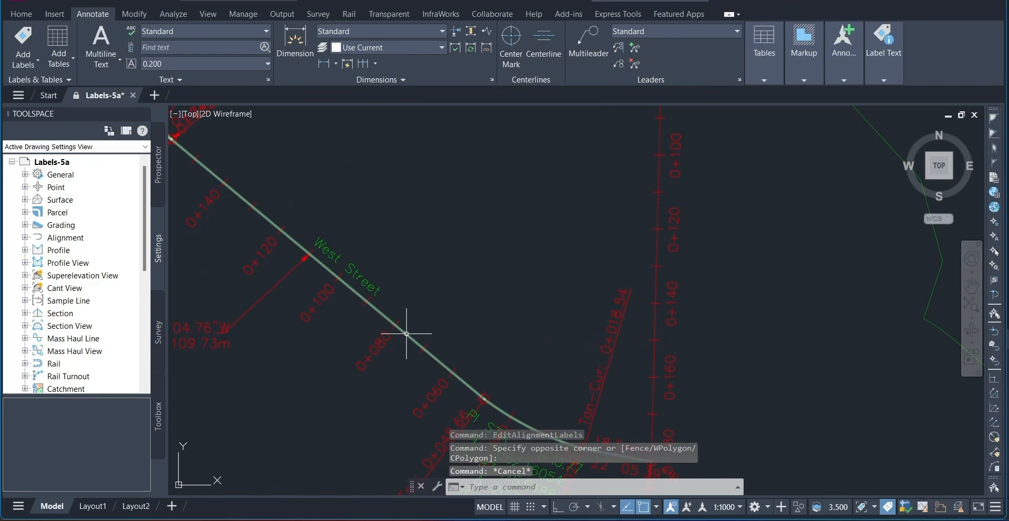
pyautogui.moveTo(406, 333)
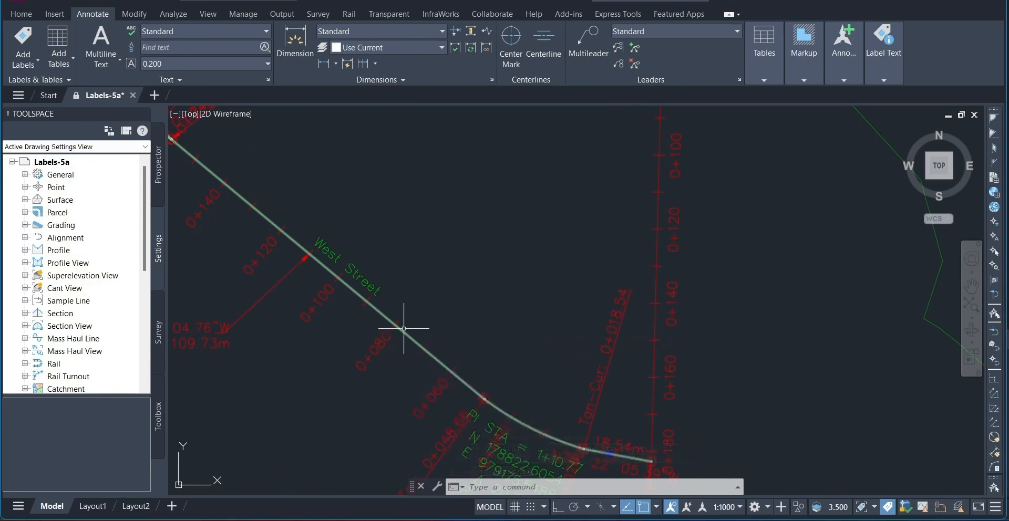
pyautogui.moveTo(373, 382)
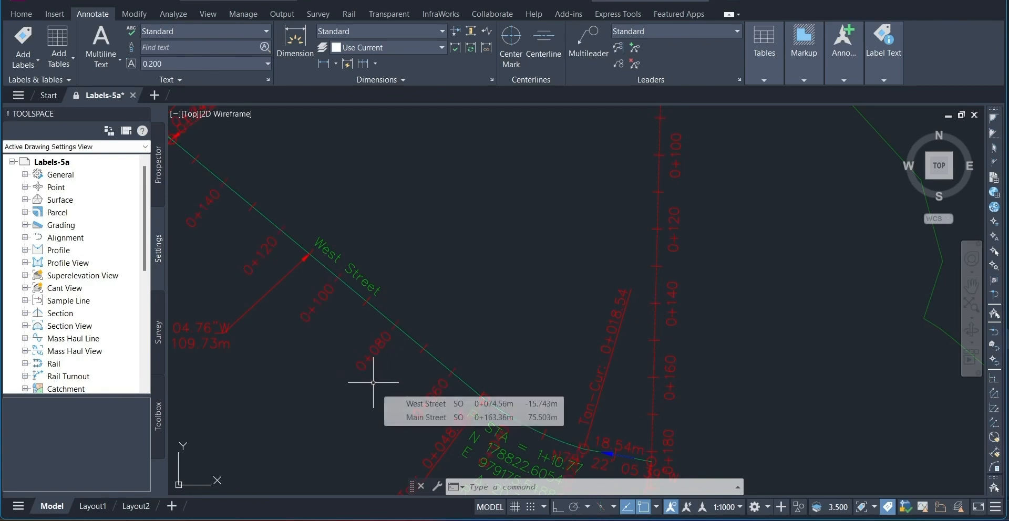
pyautogui.click(369, 360)
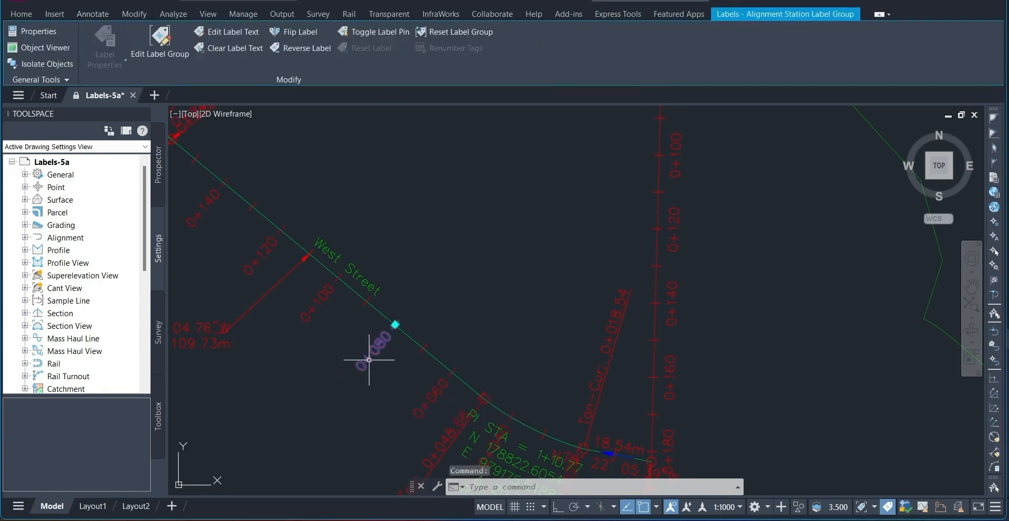
pyautogui.rightClick(369, 360)
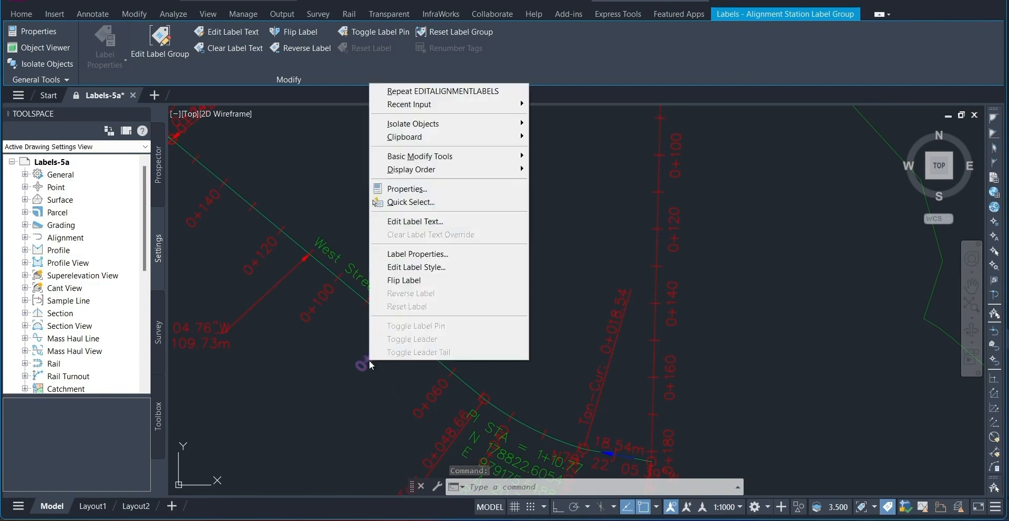
pyautogui.click(429, 255)
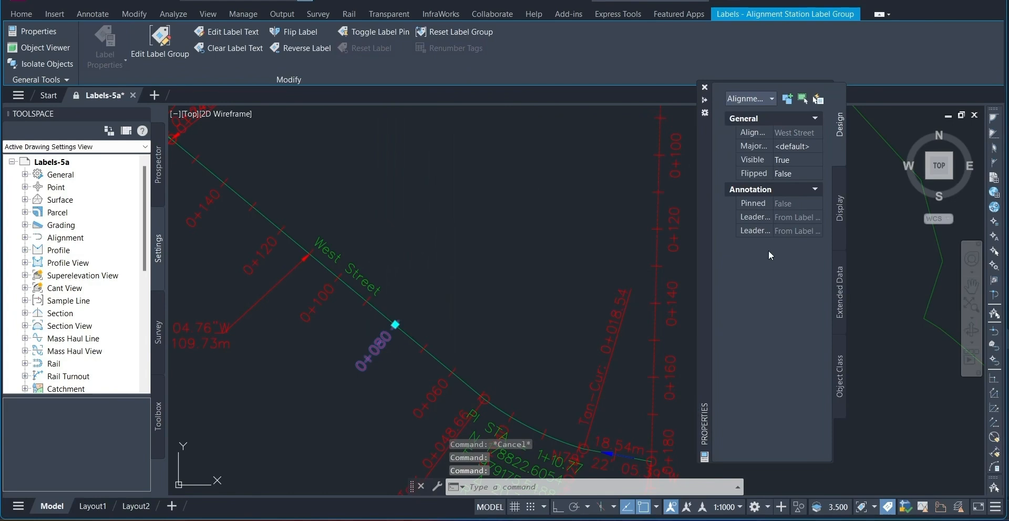
# Step: Start a child style of Perpendicular with Line as the major station label style for the selected 0+080 label
pyautogui.click(791, 146)
pyautogui.click(791, 147)
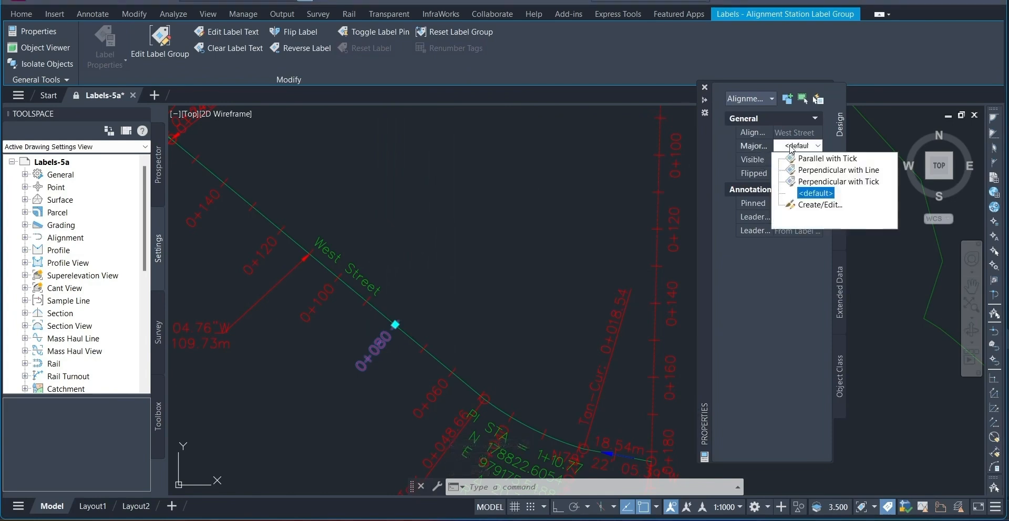
pyautogui.click(820, 205)
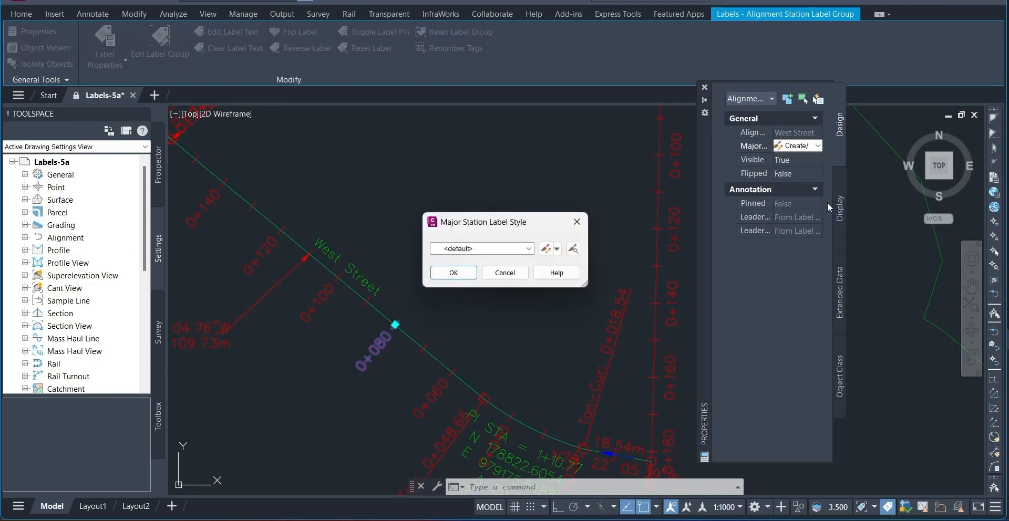
pyautogui.click(529, 248)
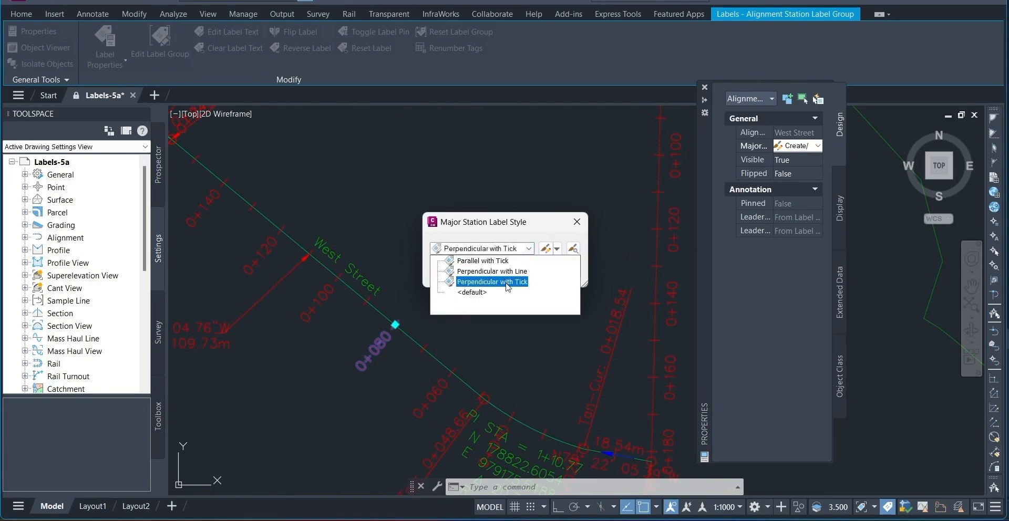
pyautogui.click(514, 272)
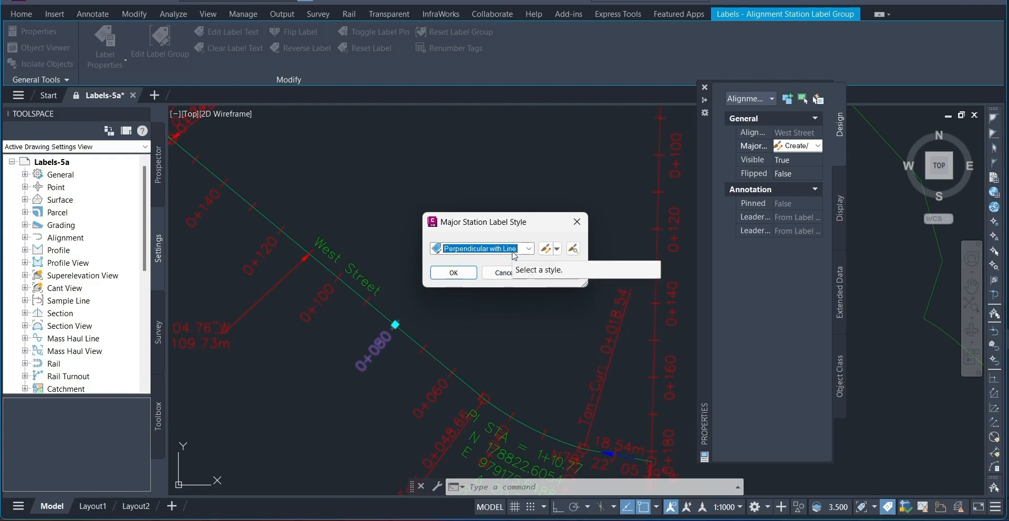
pyautogui.click(556, 250)
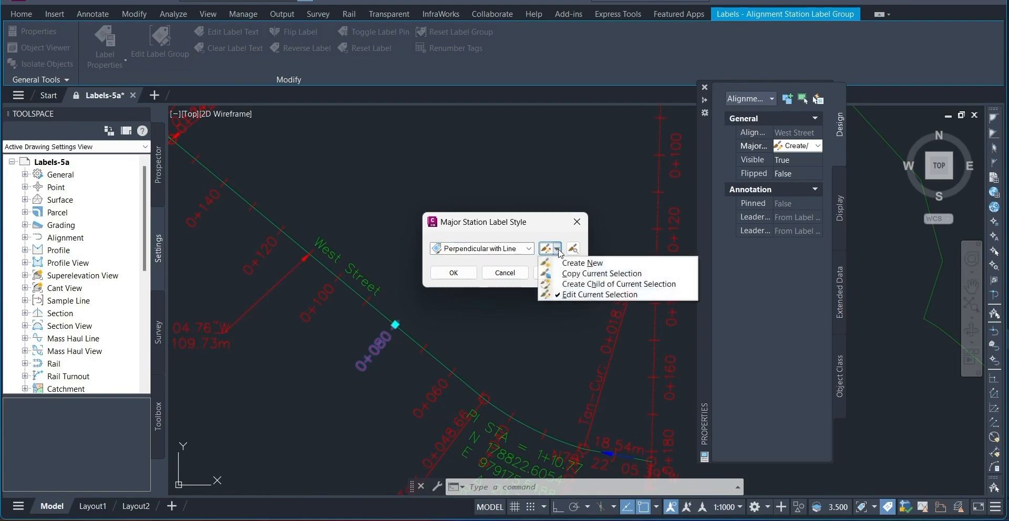
pyautogui.click(607, 284)
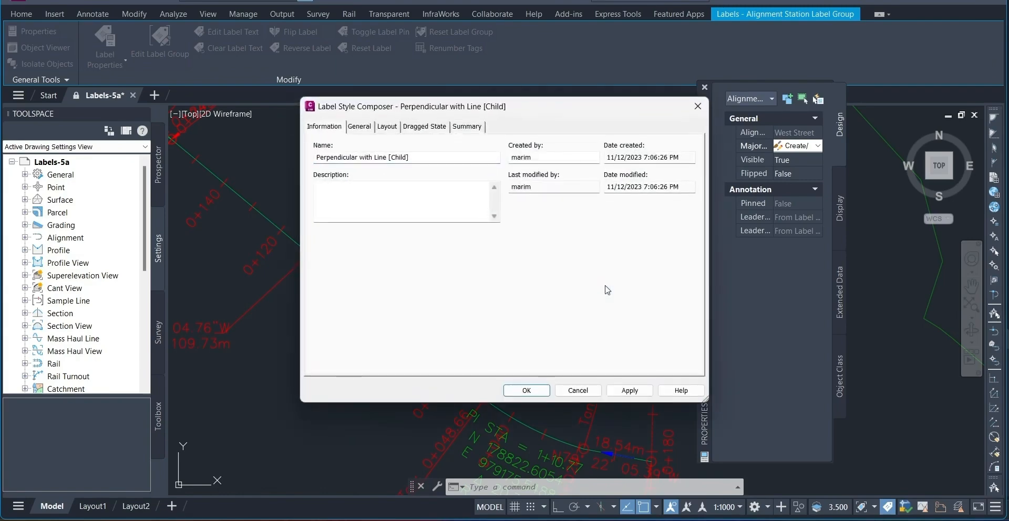
# Step: Name the new child label style Station Emphasis
pyautogui.click(390, 127)
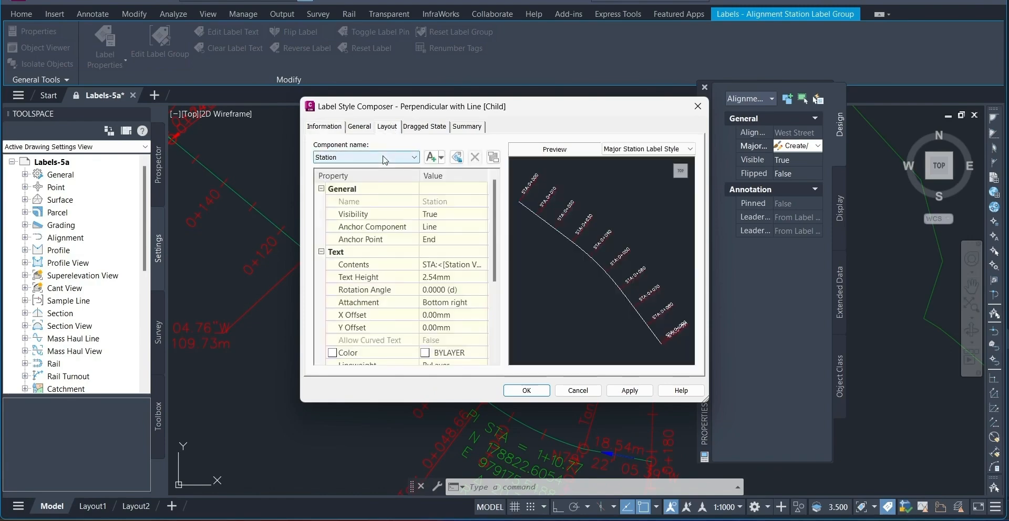
pyautogui.click(386, 157)
pyautogui.click(386, 158)
pyautogui.click(326, 129)
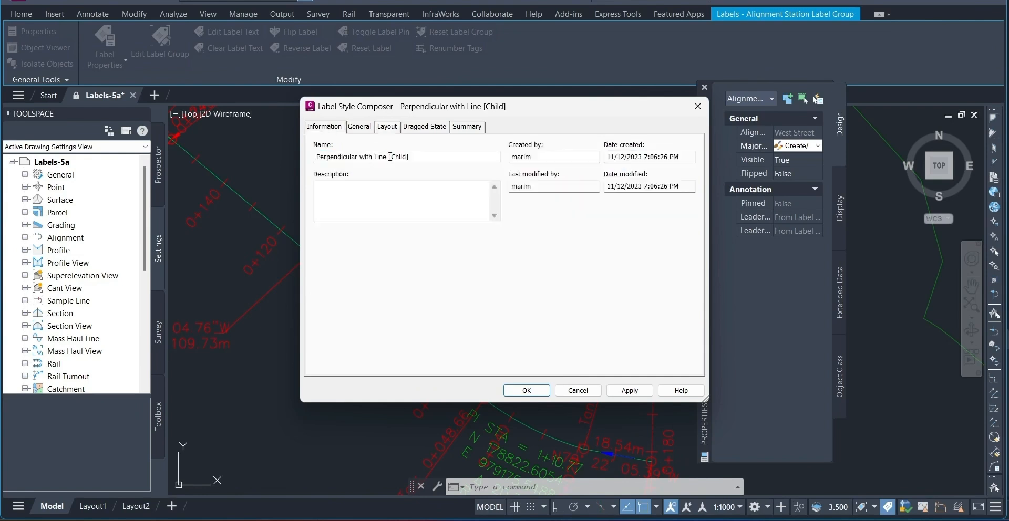
pyautogui.moveTo(425, 158); pyautogui.dragTo(284, 164)
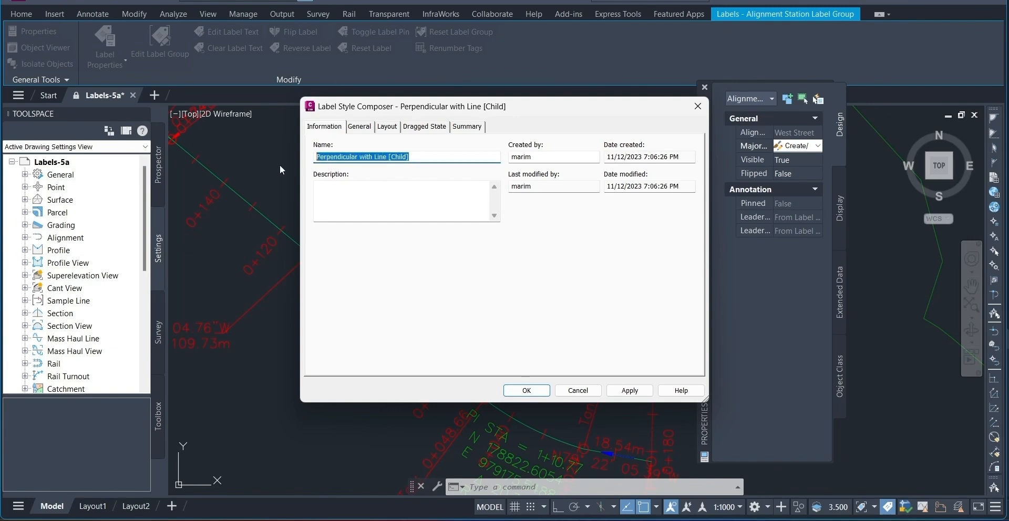
pyautogui.write('S')
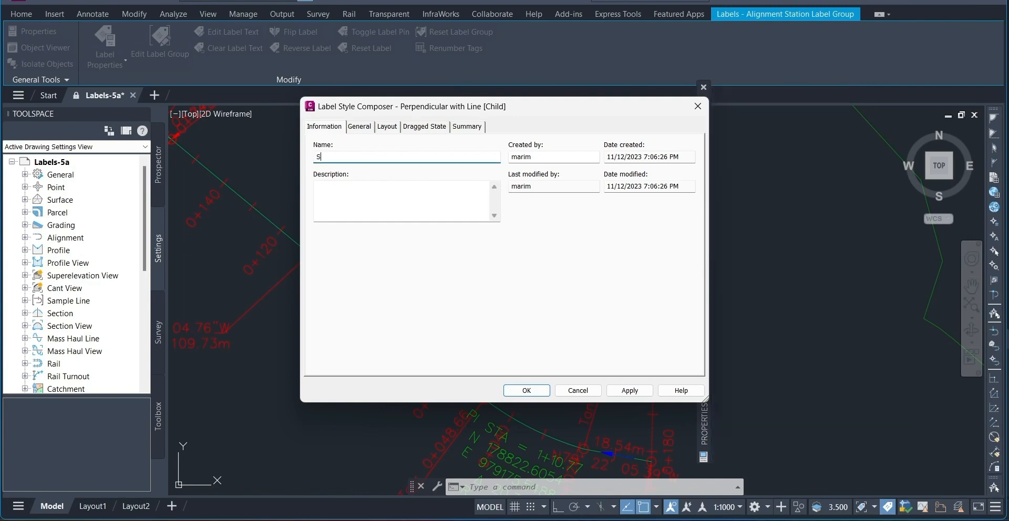
pyautogui.write('tation Emphasis')
# Step: Set the Station text component's height to 5 mm and its attachment to Middle left in the label style
pyautogui.click(359, 127)
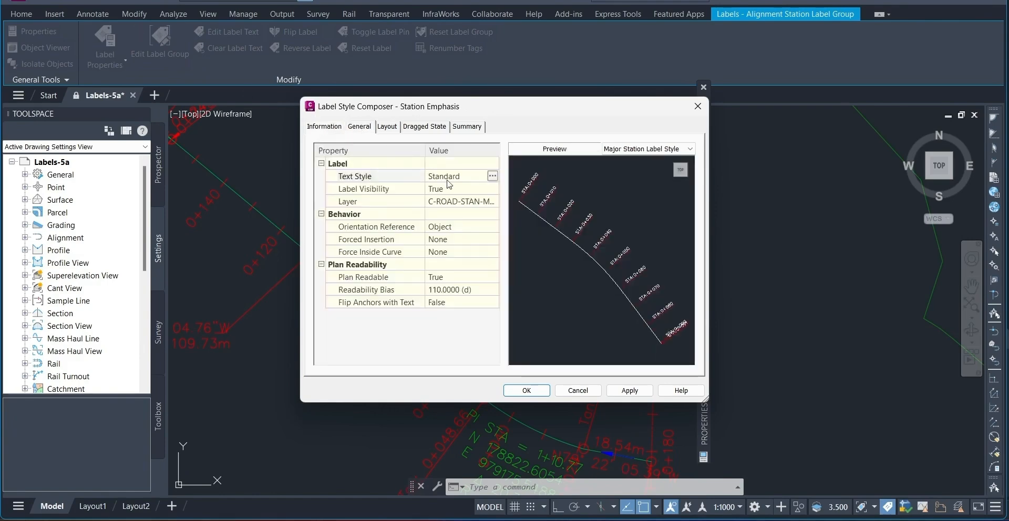
pyautogui.click(396, 130)
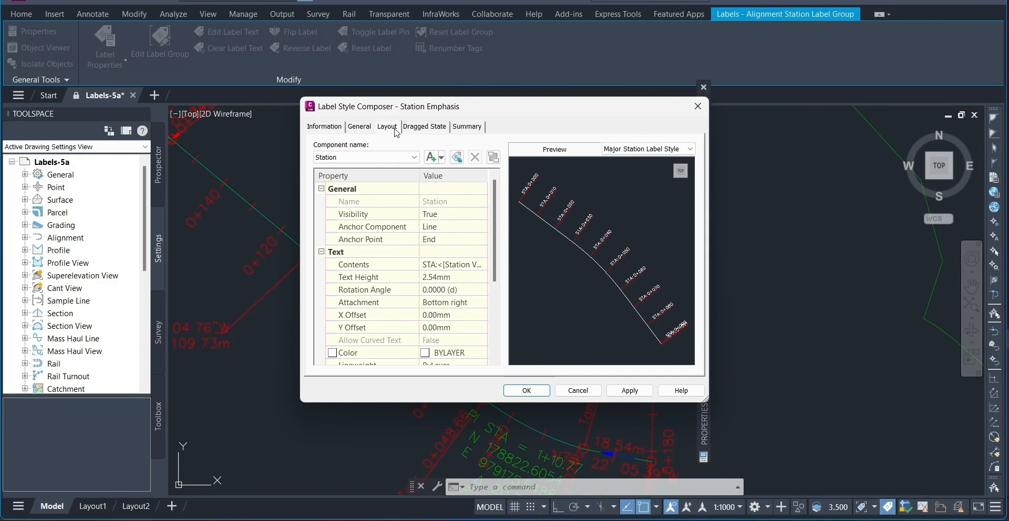
pyautogui.click(442, 277)
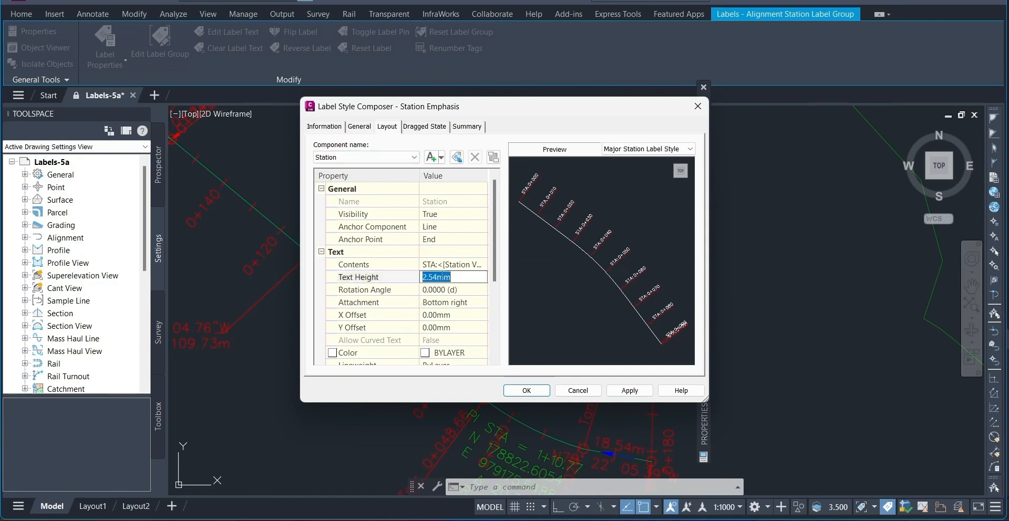
pyautogui.write('5')
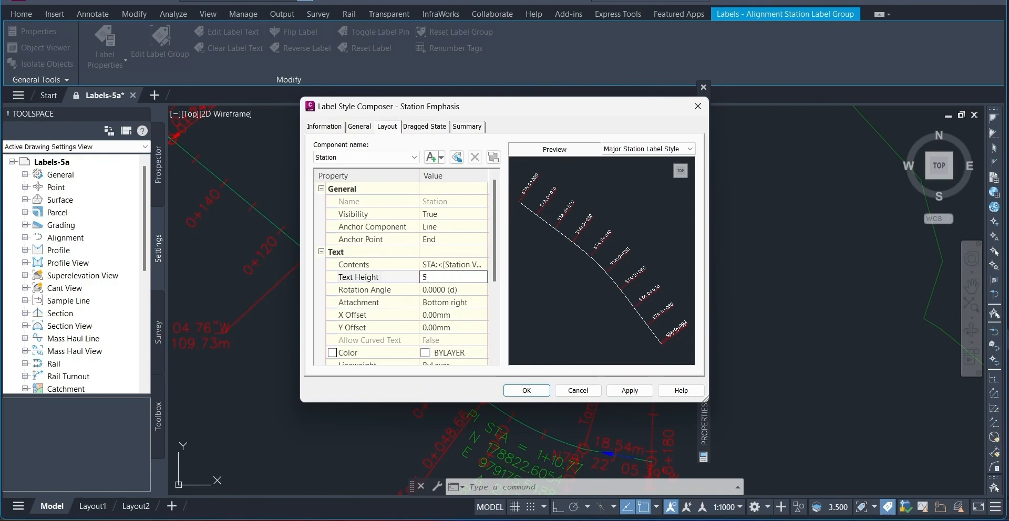
pyautogui.click(455, 303)
pyautogui.click(455, 302)
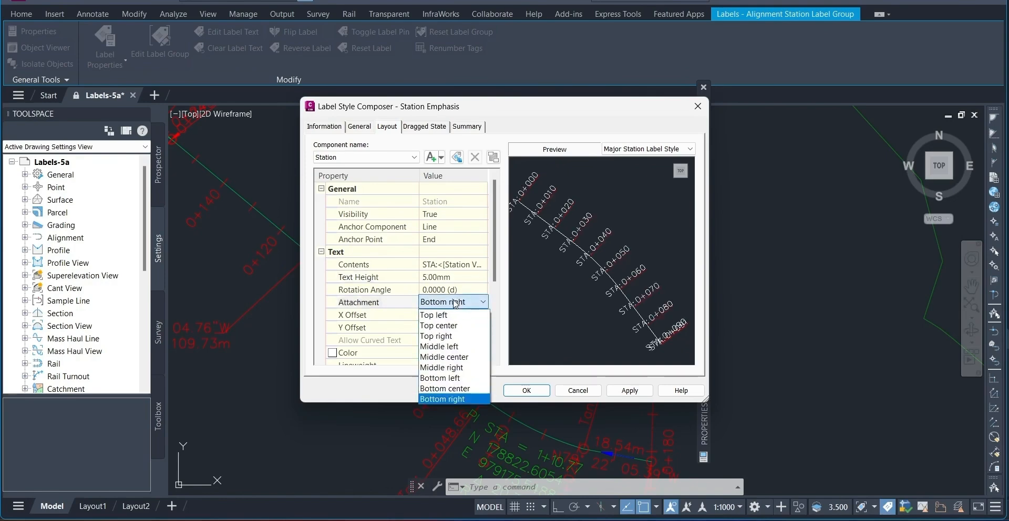
pyautogui.click(458, 348)
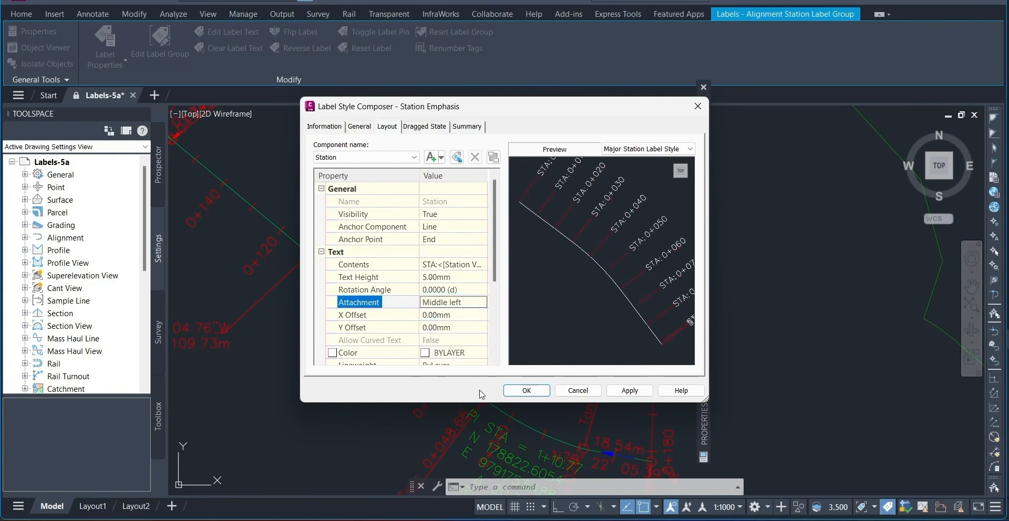
# Step: Save the Station Emphasis style, apply it to the 0+080 label on West Street, and clear the selection
pyautogui.click(525, 391)
pyautogui.click(463, 280)
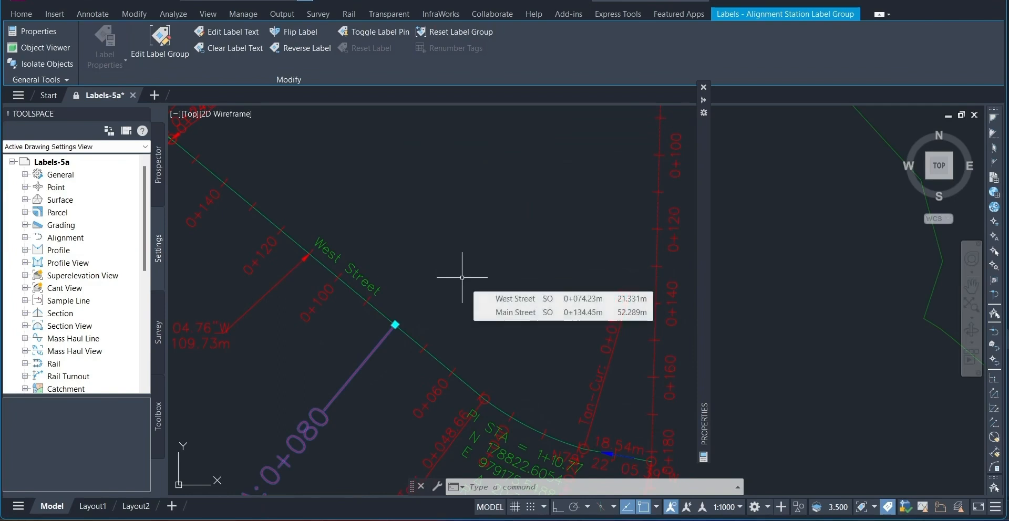
pyautogui.moveTo(455, 284); pyautogui.dragTo(576, 202, button='middle')
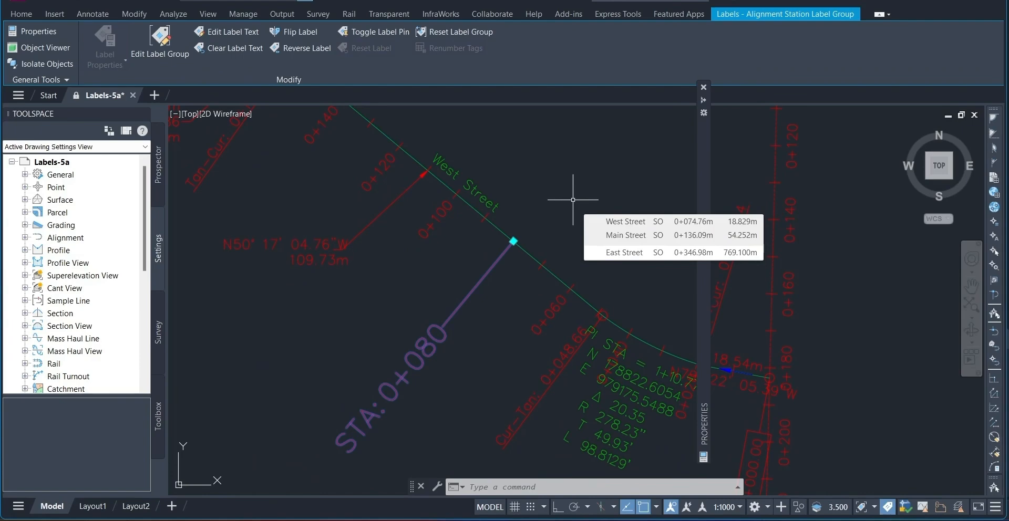
pyautogui.press('Escape')
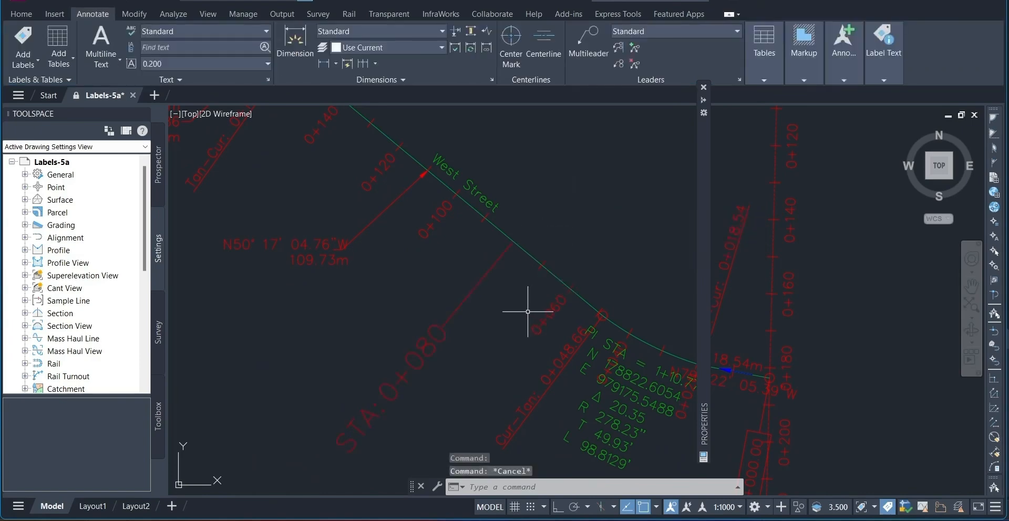
# Step: Change the major station label style of the single 0+100 label on West Street to Perpendicular with Line
pyautogui.scroll(-2, 444, 222)
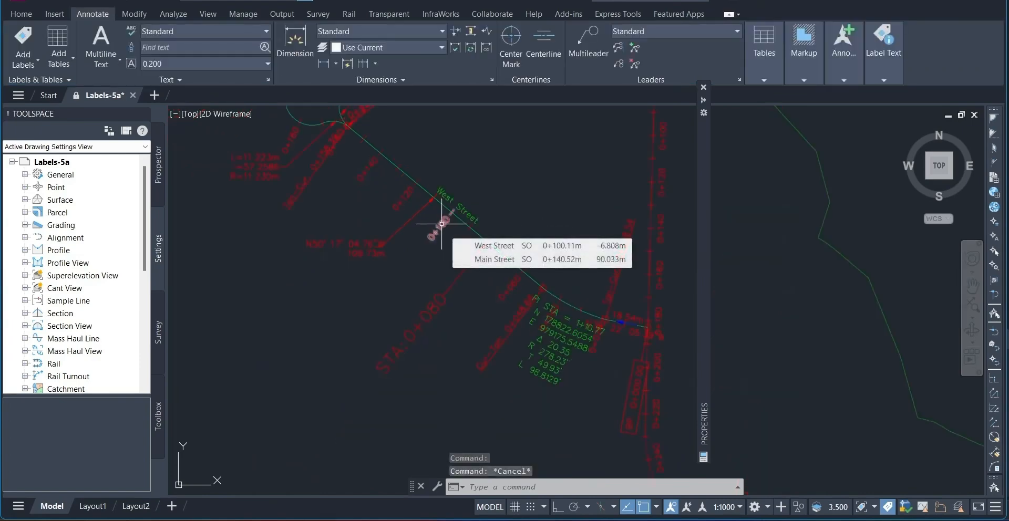
pyautogui.click(442, 224)
pyautogui.rightClick(442, 223)
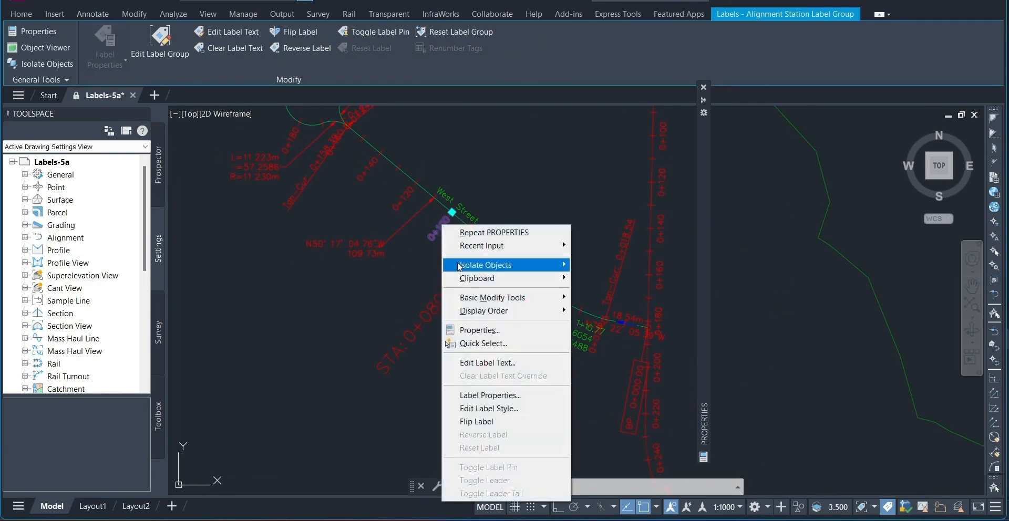
pyautogui.click(500, 395)
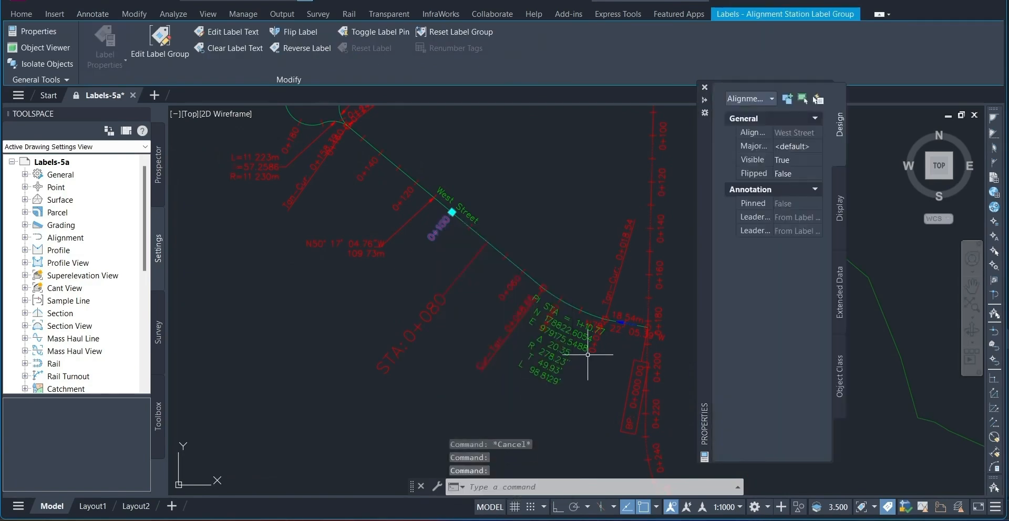
pyautogui.click(787, 147)
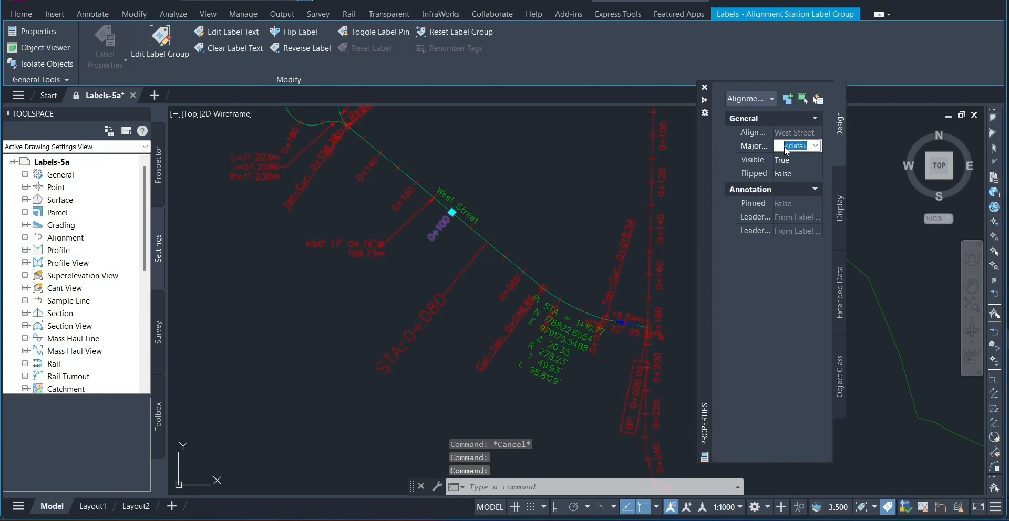
pyautogui.click(799, 147)
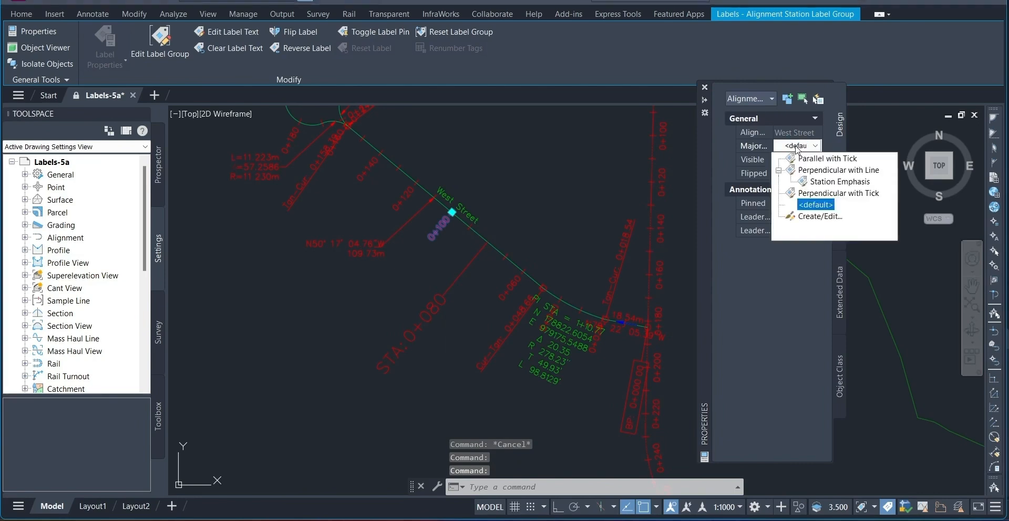
pyautogui.click(848, 171)
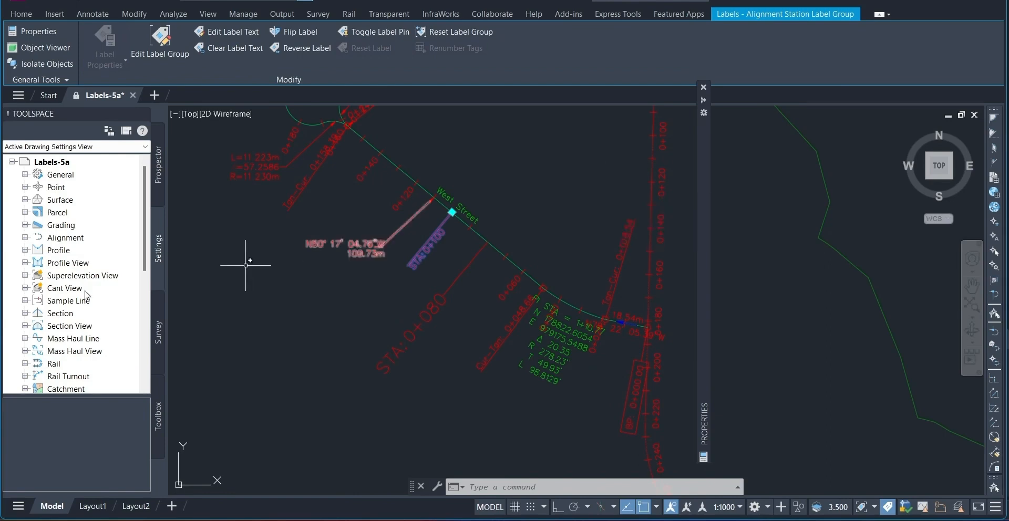
# Step: Expand the alignment label styles in the drawing settings down to the Major Station styles
pyautogui.click(25, 237)
pyautogui.click(41, 276)
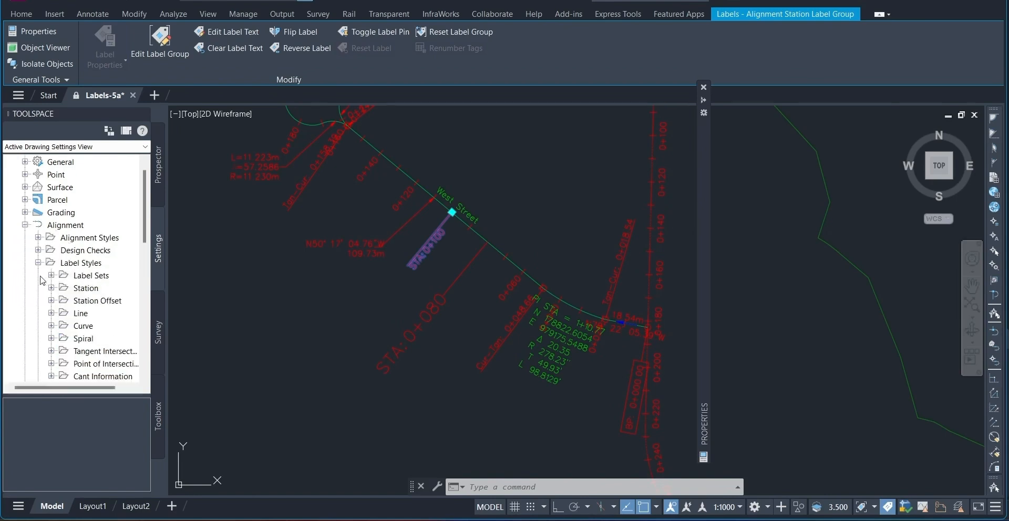
pyautogui.click(53, 298)
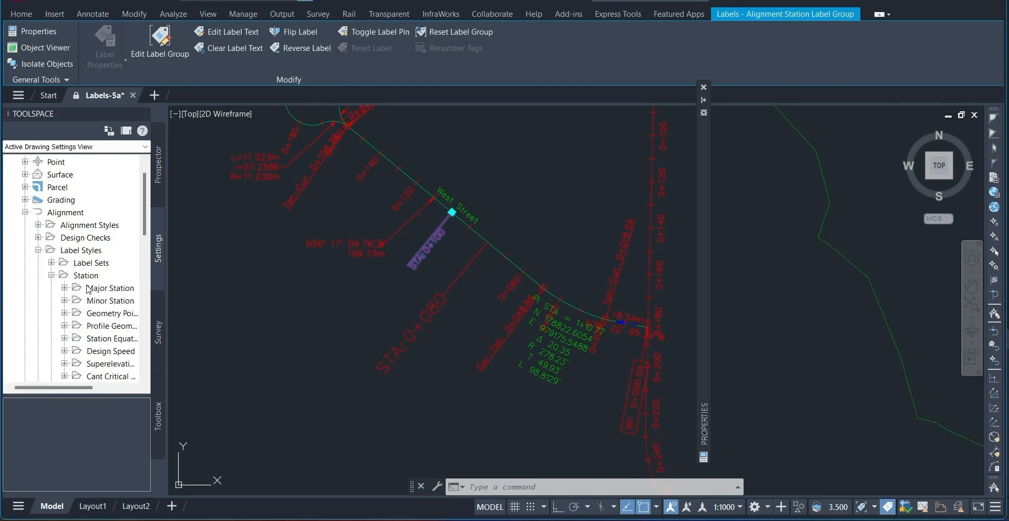
pyautogui.click(111, 288)
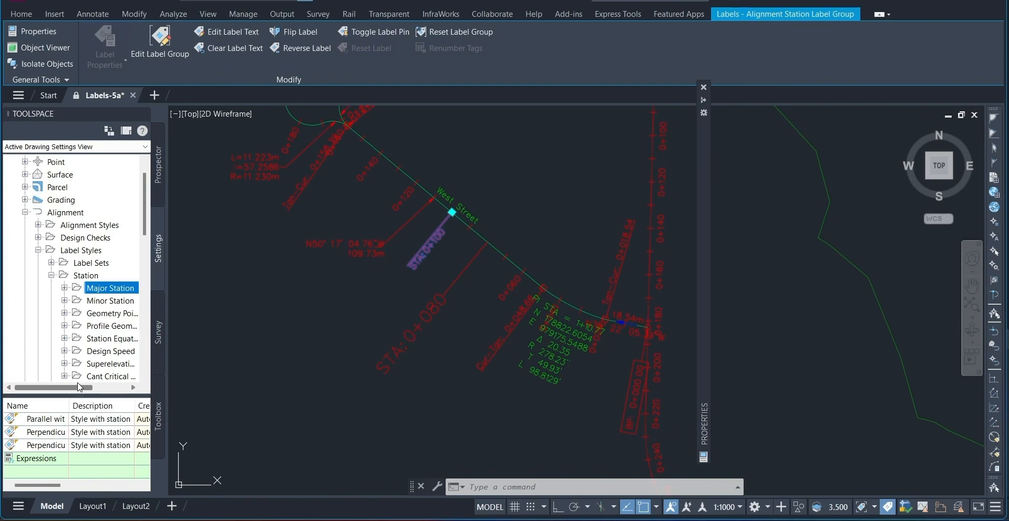
pyautogui.moveTo(77, 388); pyautogui.dragTo(107, 387)
pyautogui.click(14, 288)
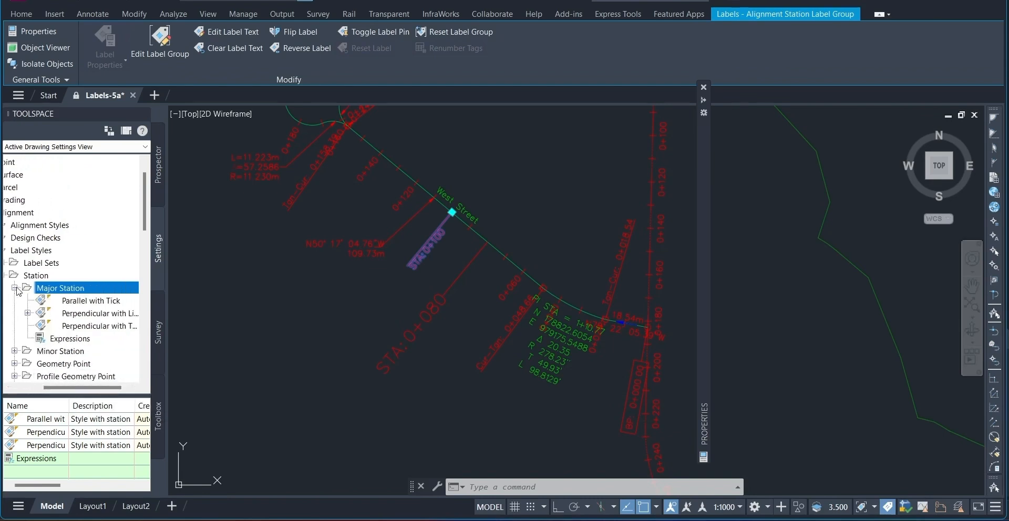
# Step: Examine the parent-child relationship between the Perpendicular with Line and Station Emphasis label styles
pyautogui.click(56, 314)
pyautogui.click(28, 313)
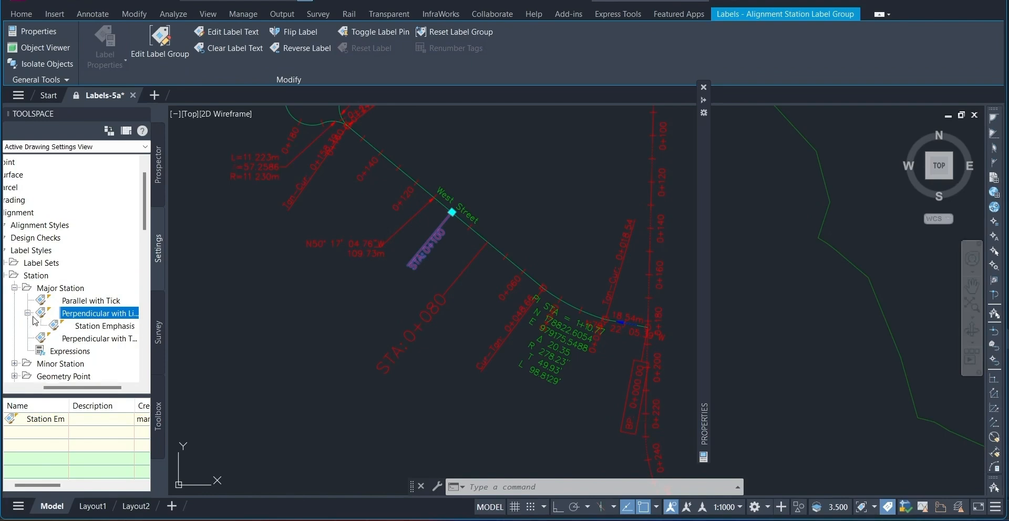
pyautogui.click(130, 389)
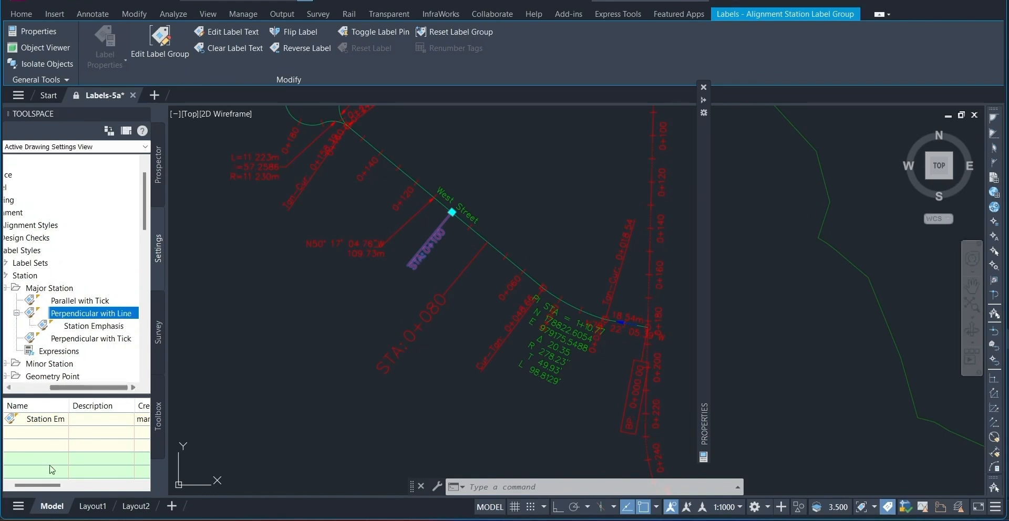
pyautogui.click(51, 422)
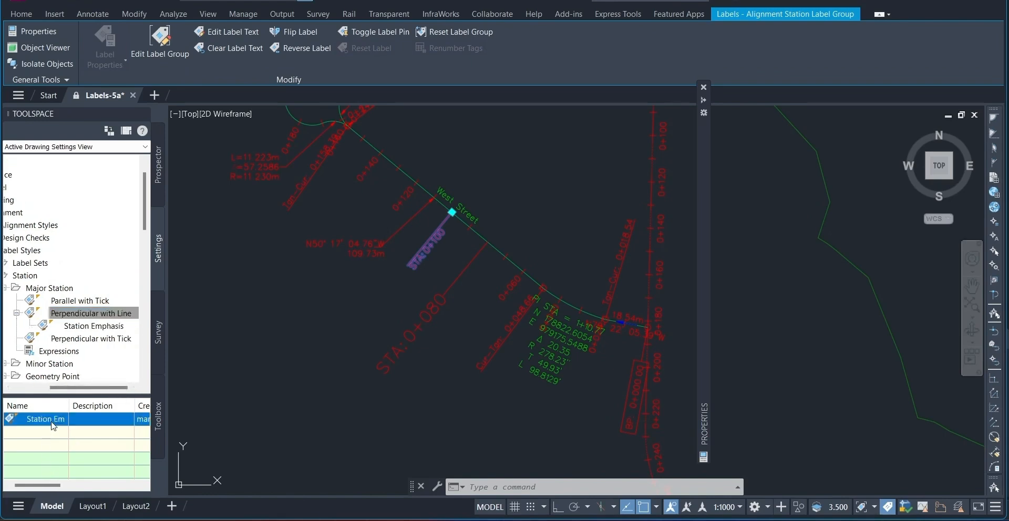
pyautogui.click(89, 327)
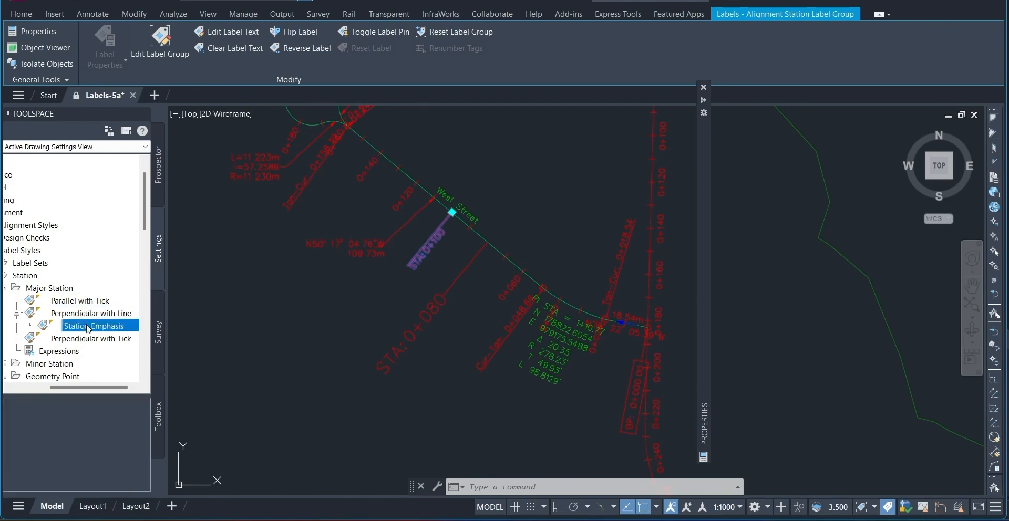
pyautogui.click(92, 315)
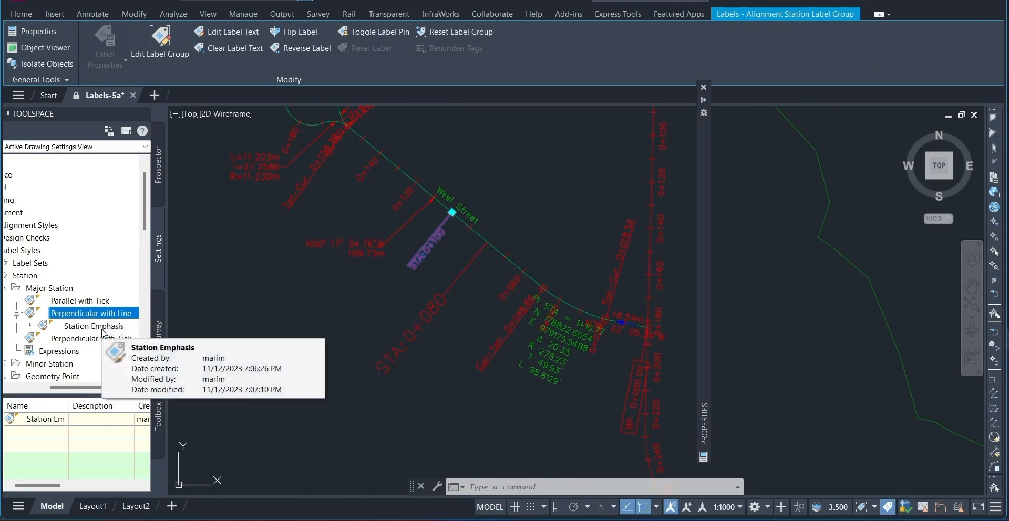
pyautogui.moveTo(445, 256)
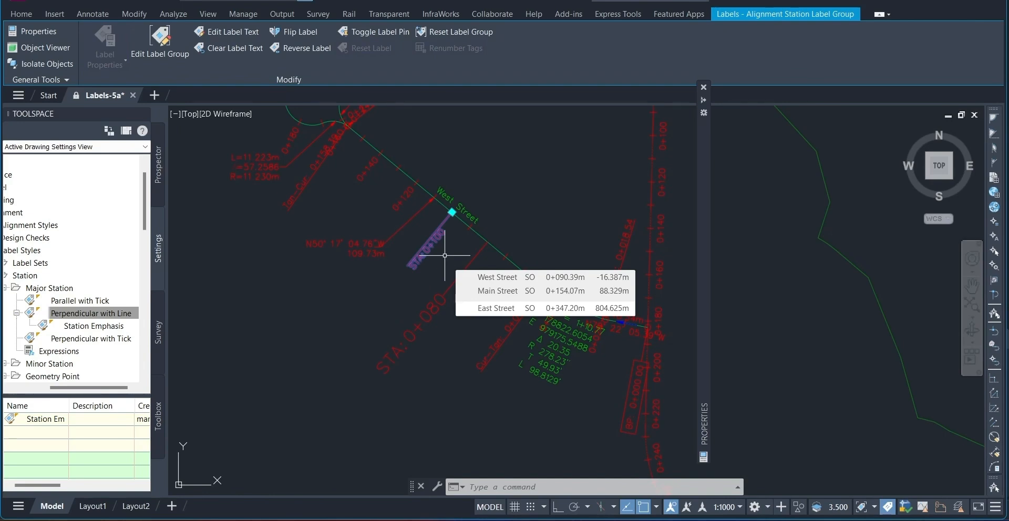
# Step: Open the Perpendicular with Line major station style for editing, review its settings, and display the Component 1 properties in its summary
pyautogui.rightClick(99, 316)
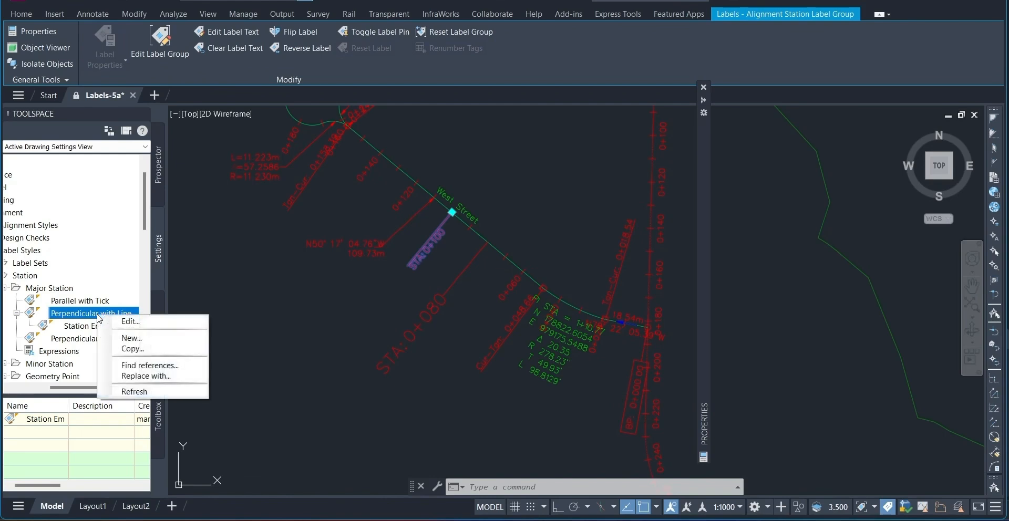
pyautogui.click(131, 322)
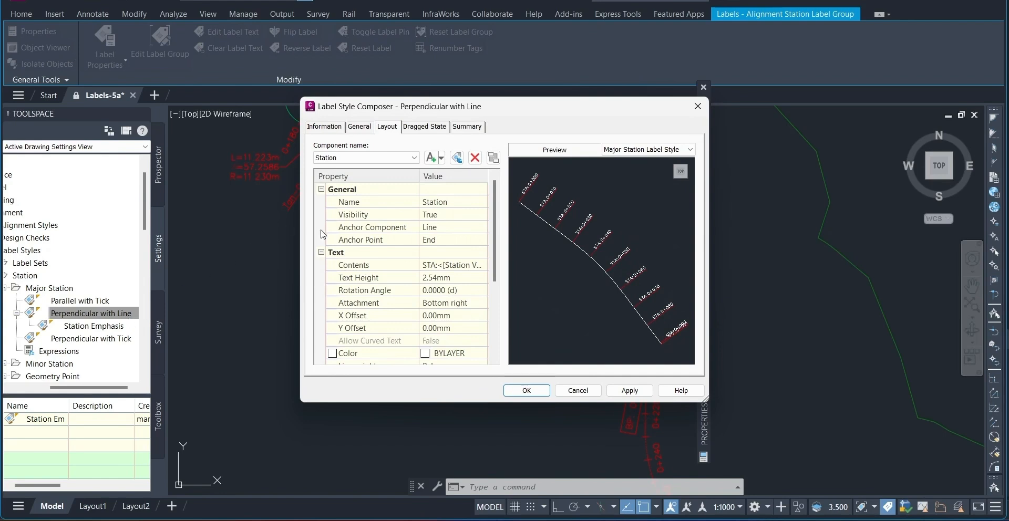
pyautogui.click(367, 128)
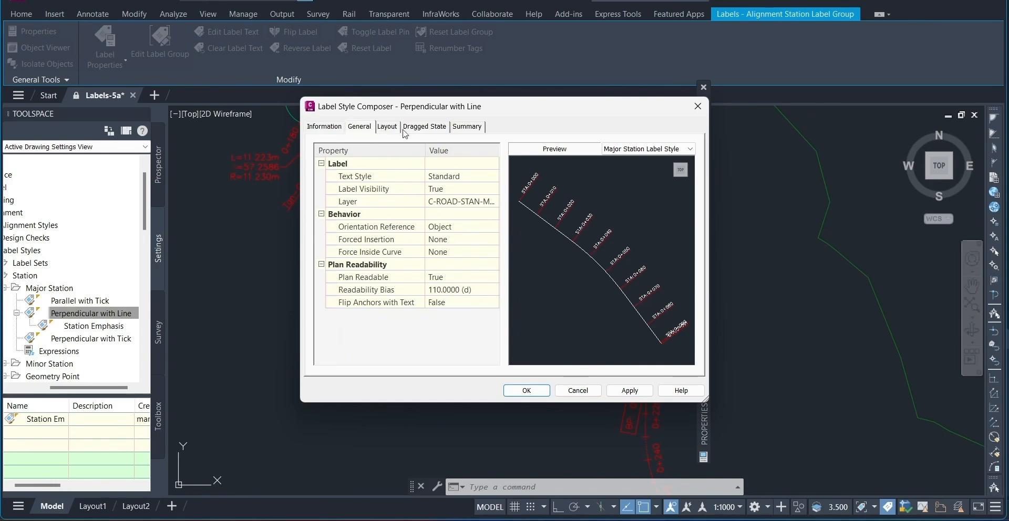
pyautogui.click(331, 128)
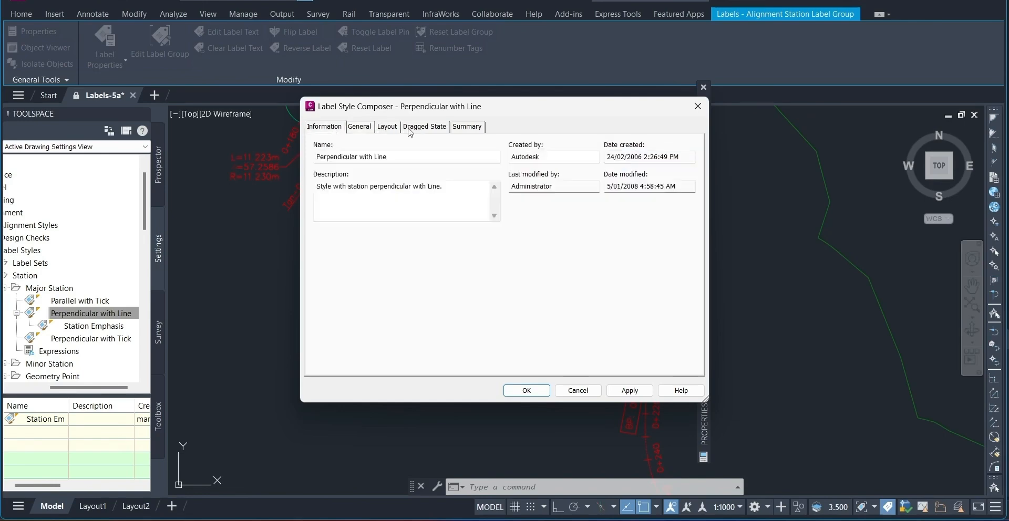
pyautogui.click(466, 127)
pyautogui.click(321, 164)
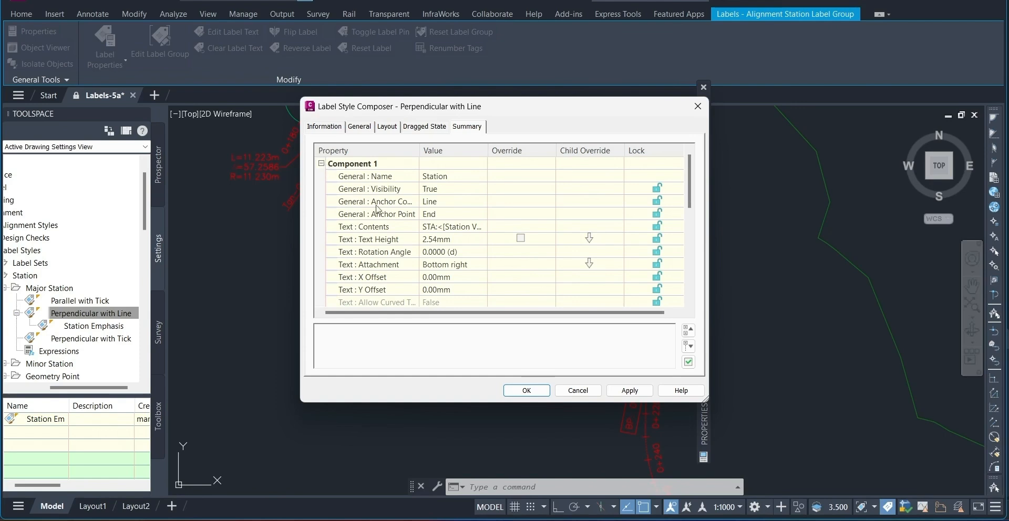
# Step: Apply a child override to Component 1's Text Height, save the Perpendicular with Line style, and clear the label selection
pyautogui.click(380, 241)
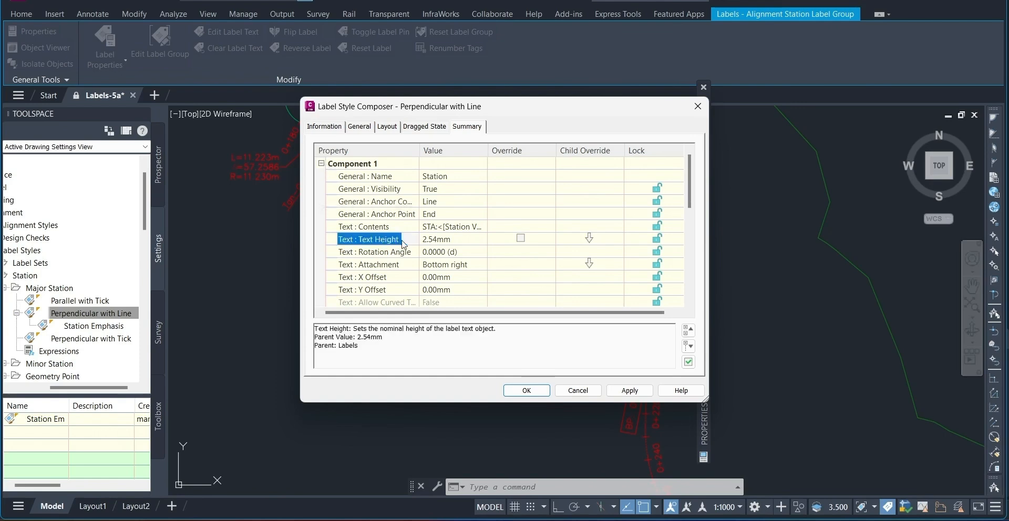
pyautogui.click(587, 240)
pyautogui.click(527, 390)
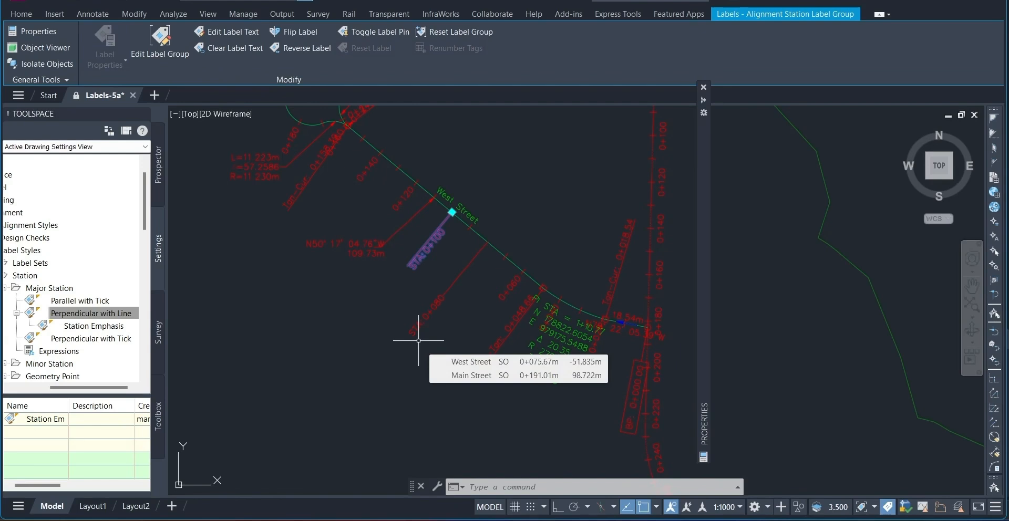
pyautogui.click(430, 296)
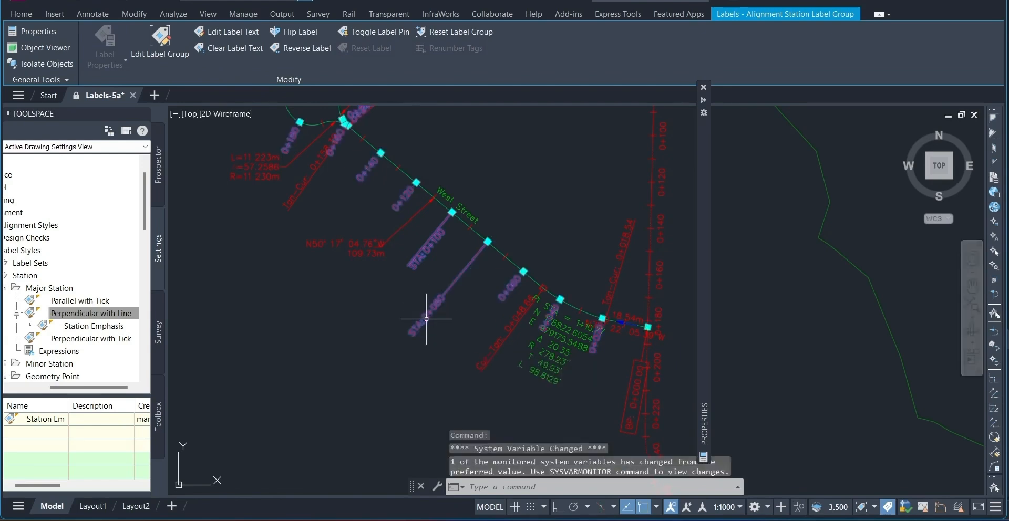
pyautogui.press('Escape')
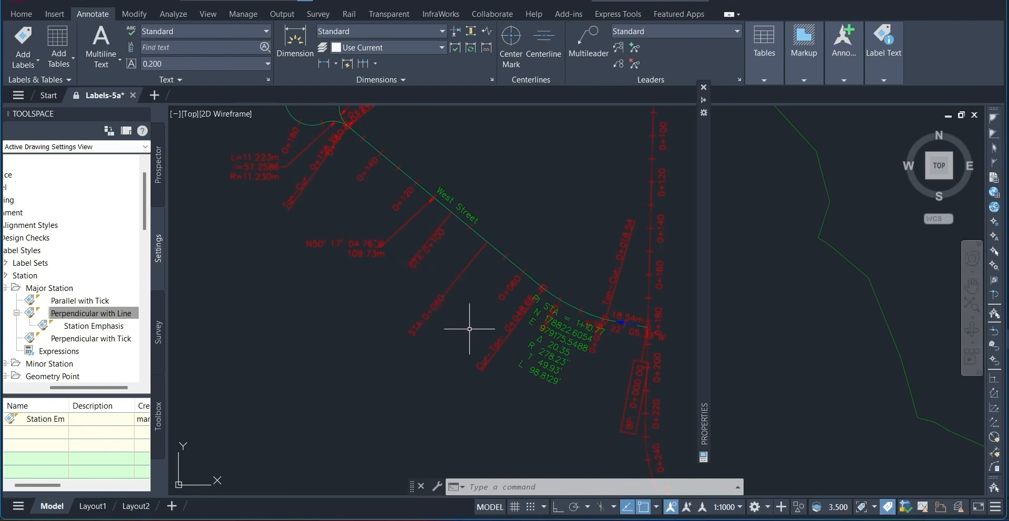
# Step: Close the properties palette
pyautogui.moveTo(468, 329)
pyautogui.moveTo(666, 518)
pyautogui.click(665, 520)
pyautogui.click(666, 520)
pyautogui.click(705, 88)
# Step: Compare selecting the whole West Street station label group with selecting only the 0+120 label, clearing each selection
pyautogui.scroll(-2, 609, 225)
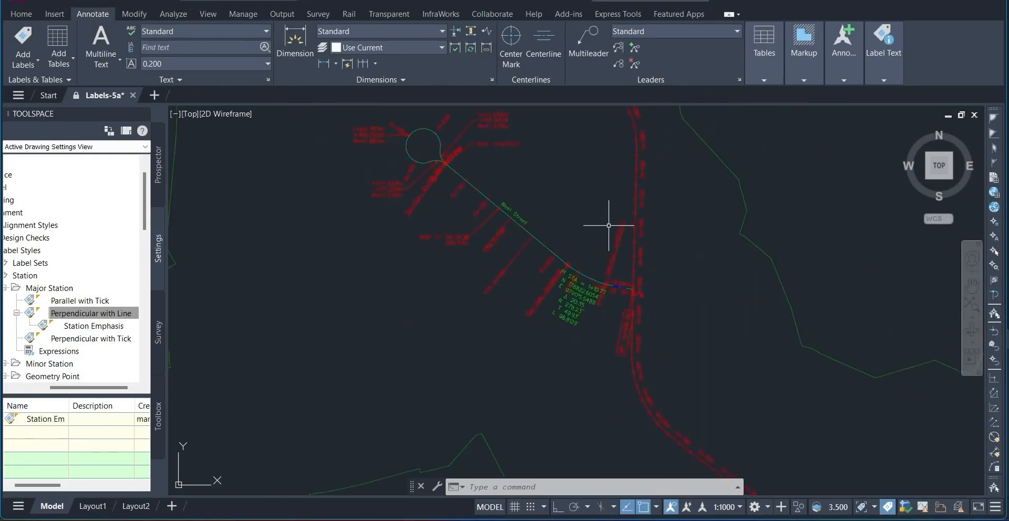
pyautogui.moveTo(609, 225)
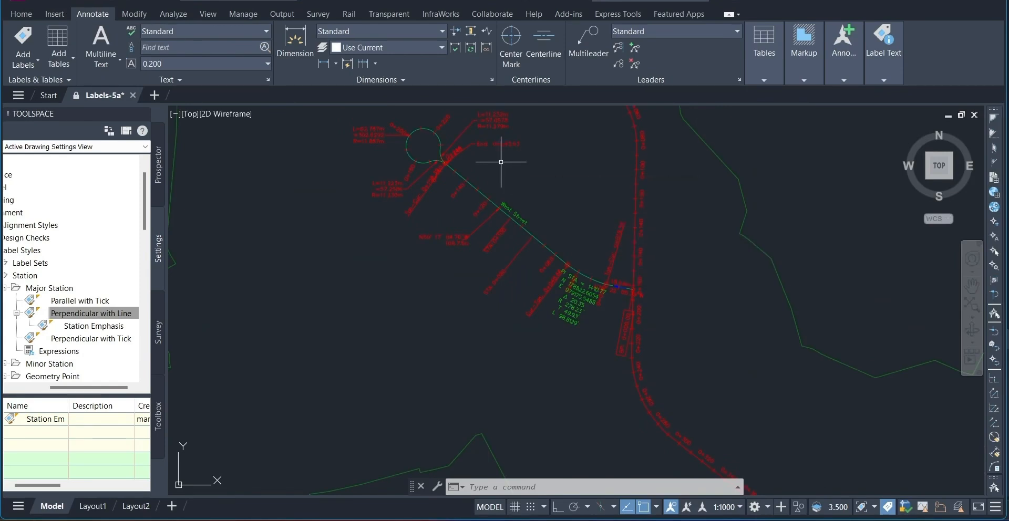
pyautogui.scroll(4, 436, 166)
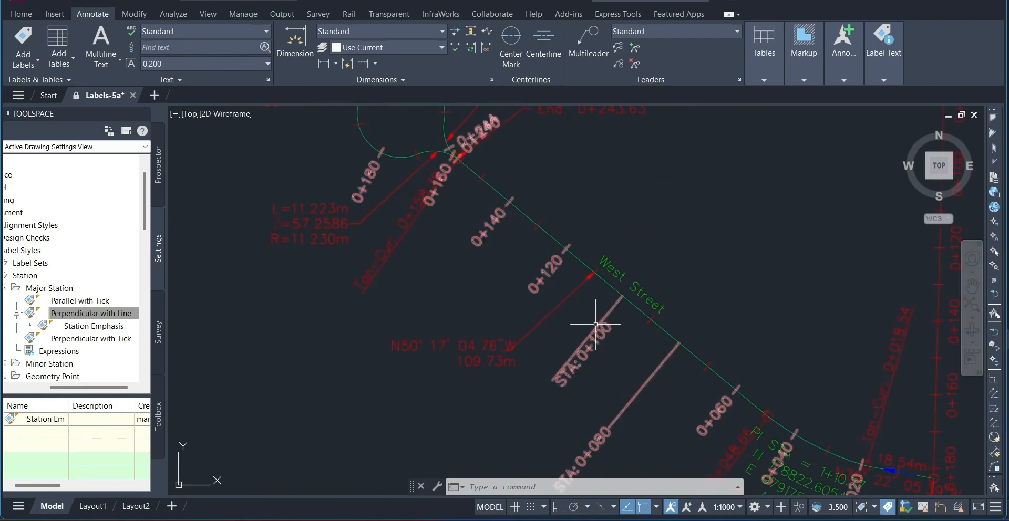
pyautogui.moveTo(563, 272)
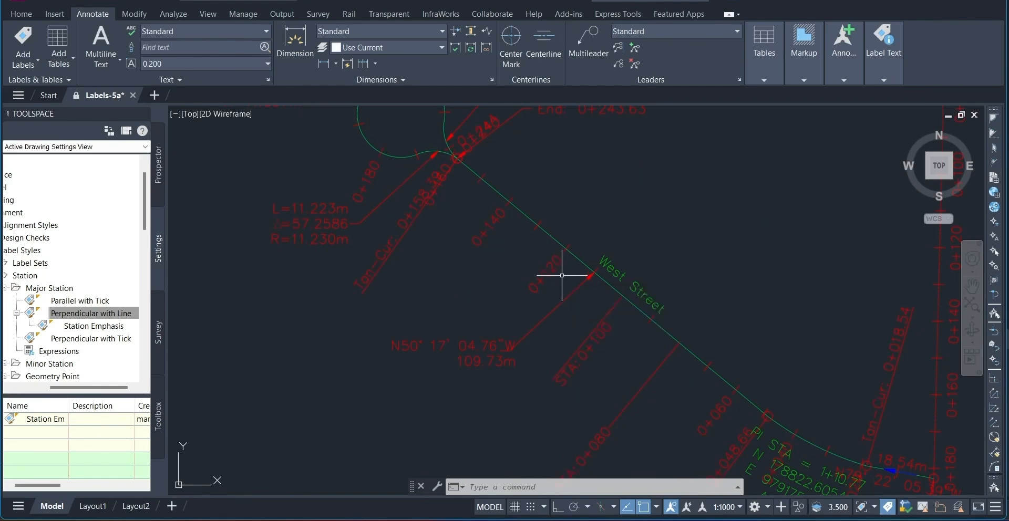
pyautogui.click(551, 273)
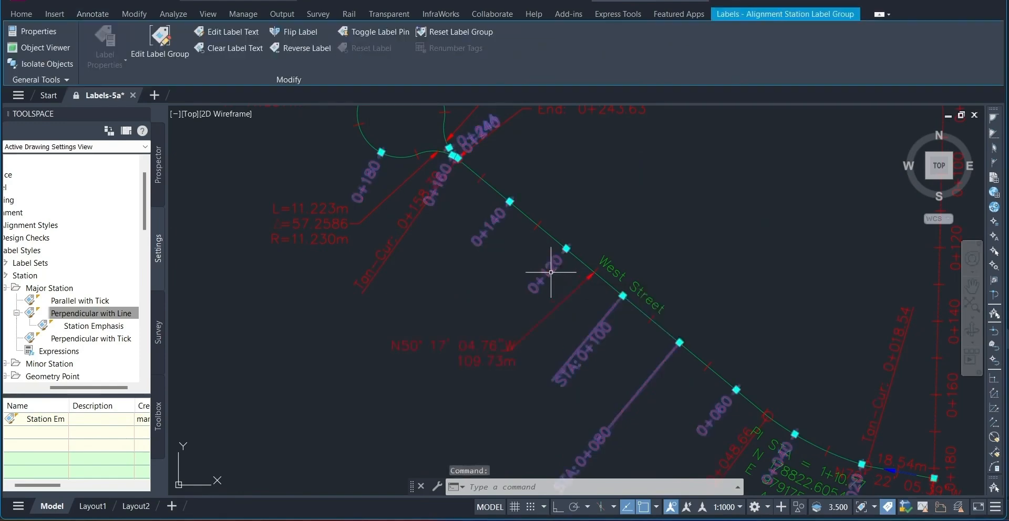
pyautogui.press('Escape')
pyautogui.press('Escape')
pyautogui.click(552, 273)
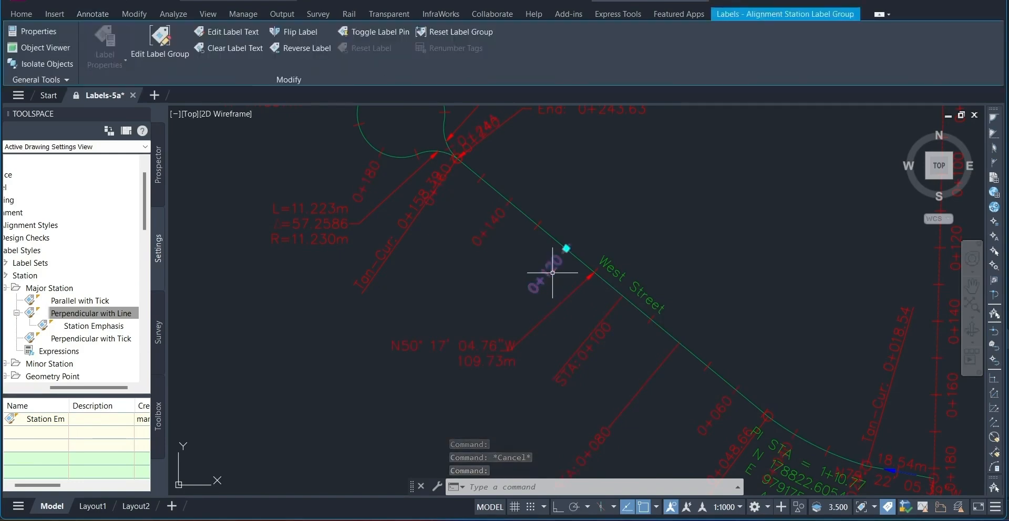
pyautogui.press('Escape')
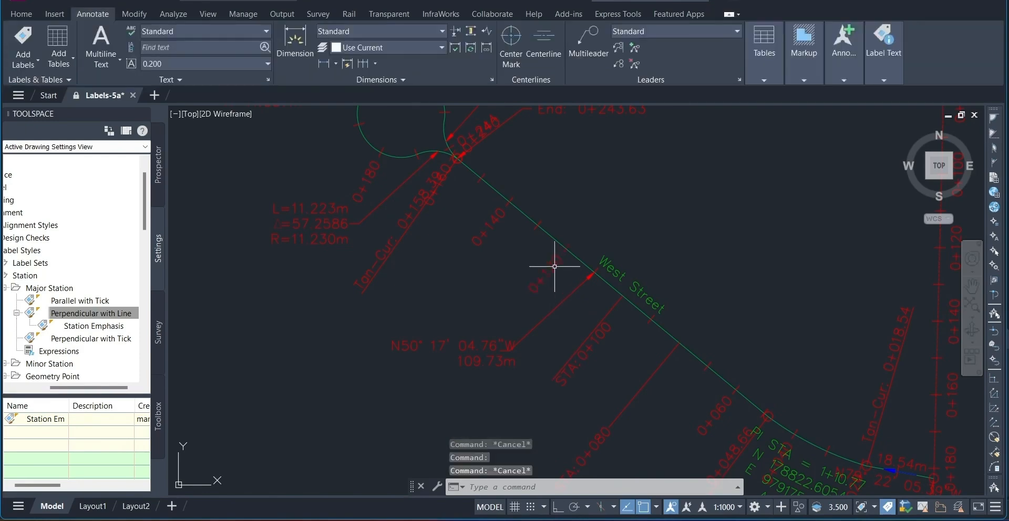
# Step: Show the properties of the West Street major station label group and choose C-ROAD-TEXT as its layer
pyautogui.click(555, 264)
pyautogui.rightClick(555, 264)
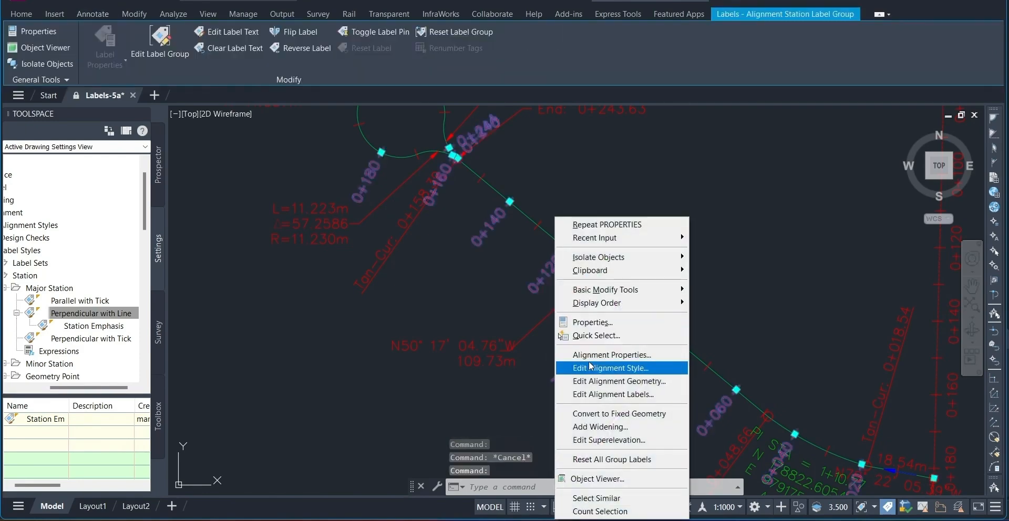
pyautogui.click(616, 323)
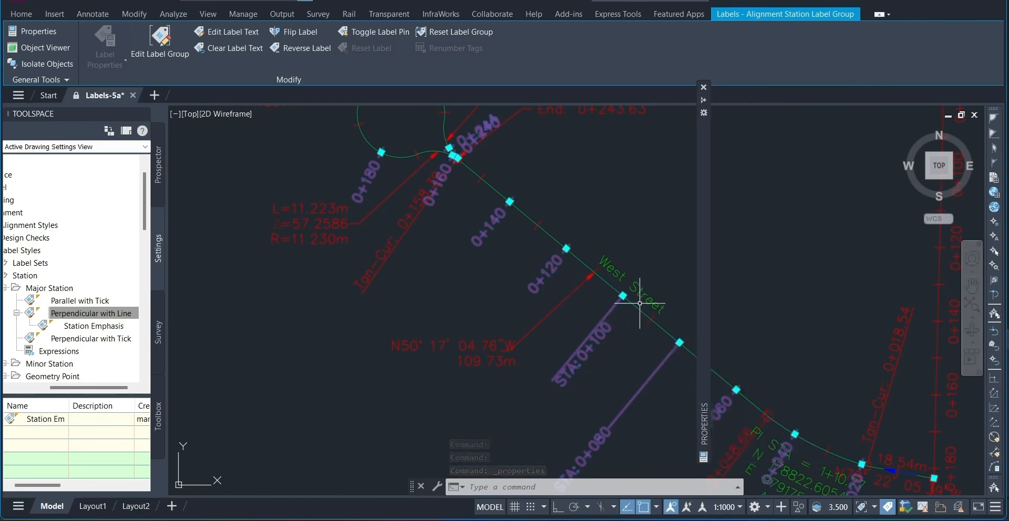
pyautogui.moveTo(705, 231)
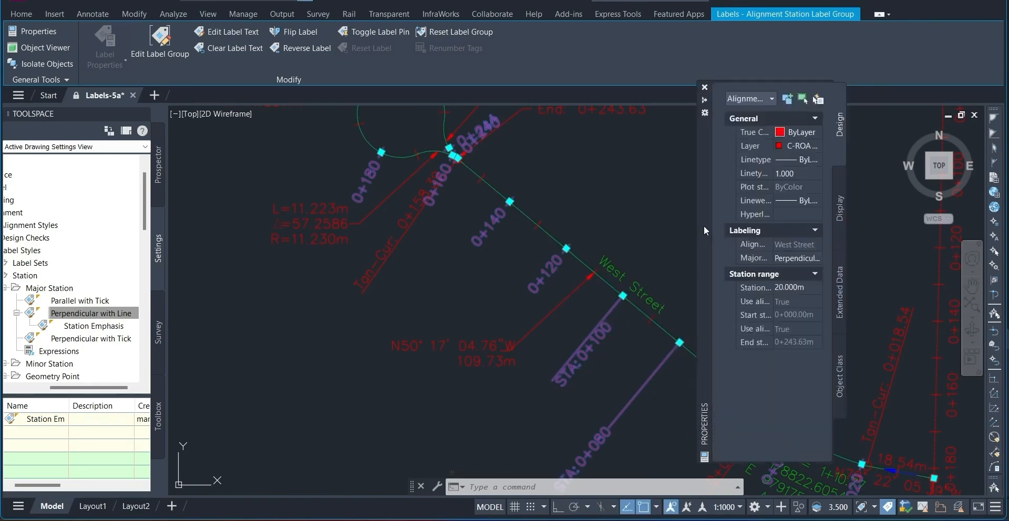
pyautogui.click(752, 147)
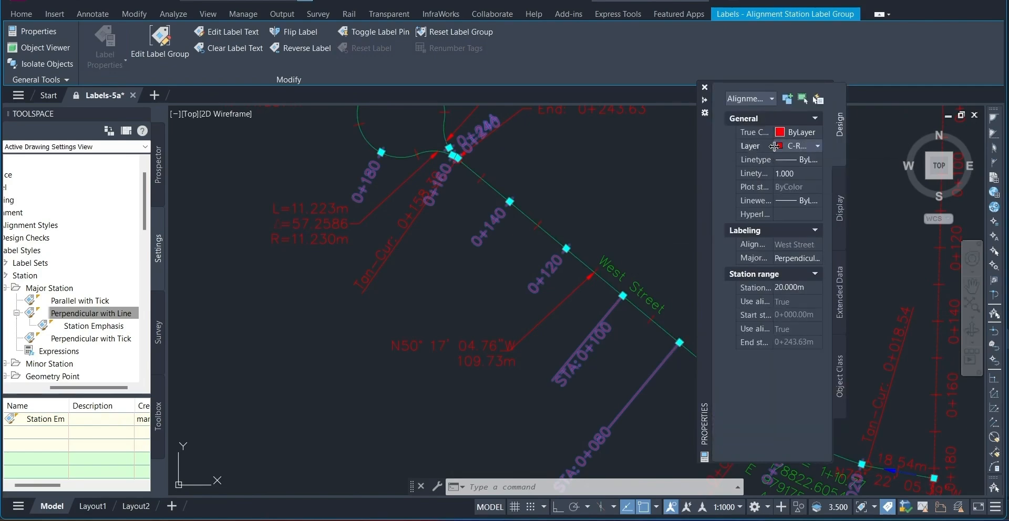
pyautogui.click(796, 148)
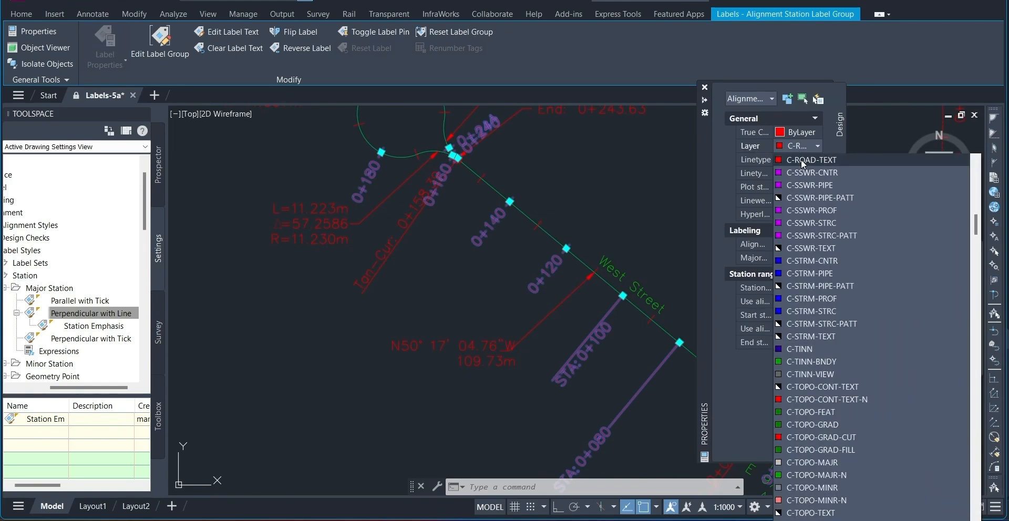
pyautogui.click(802, 163)
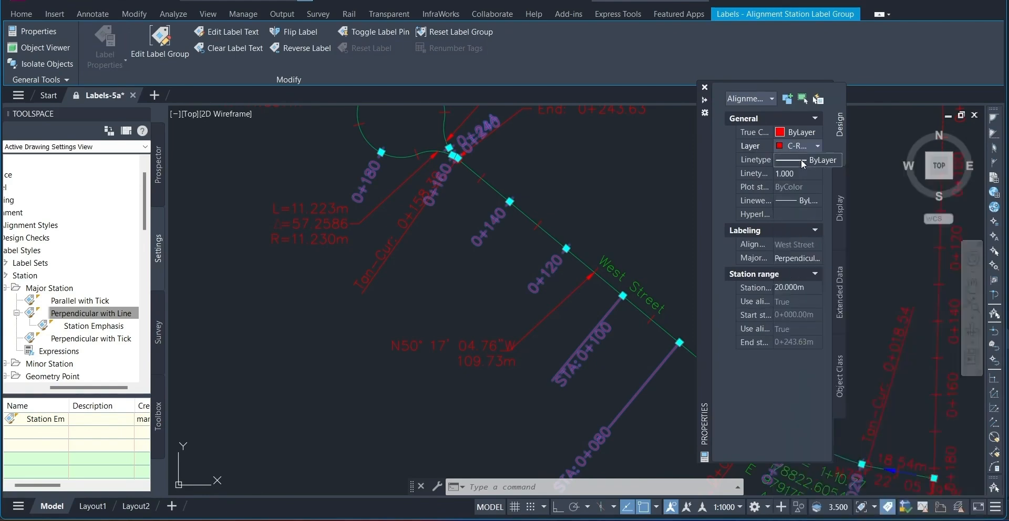
# Step: Turn off the C-ROAD-TEXT layer and regenerate the drawing
pyautogui.click(20, 15)
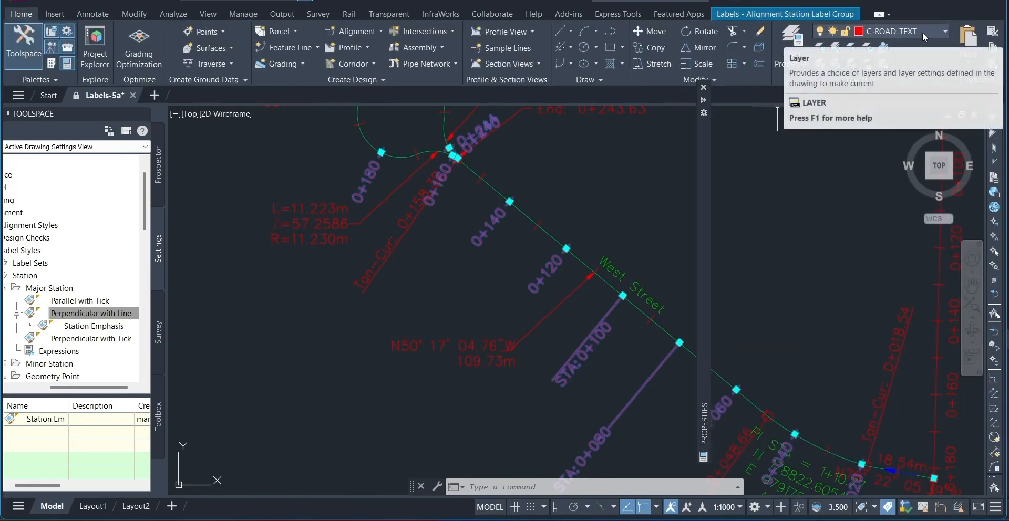
pyautogui.click(823, 33)
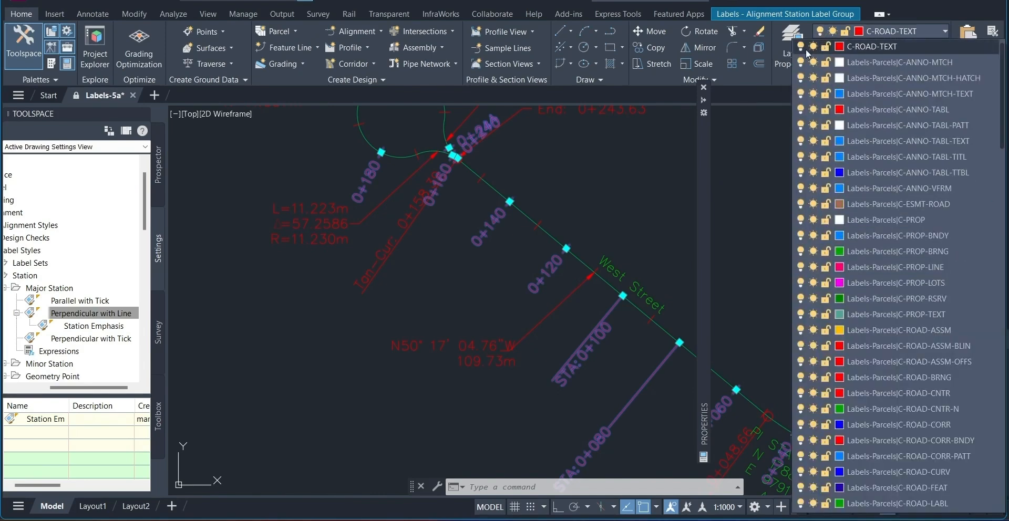
pyautogui.click(801, 47)
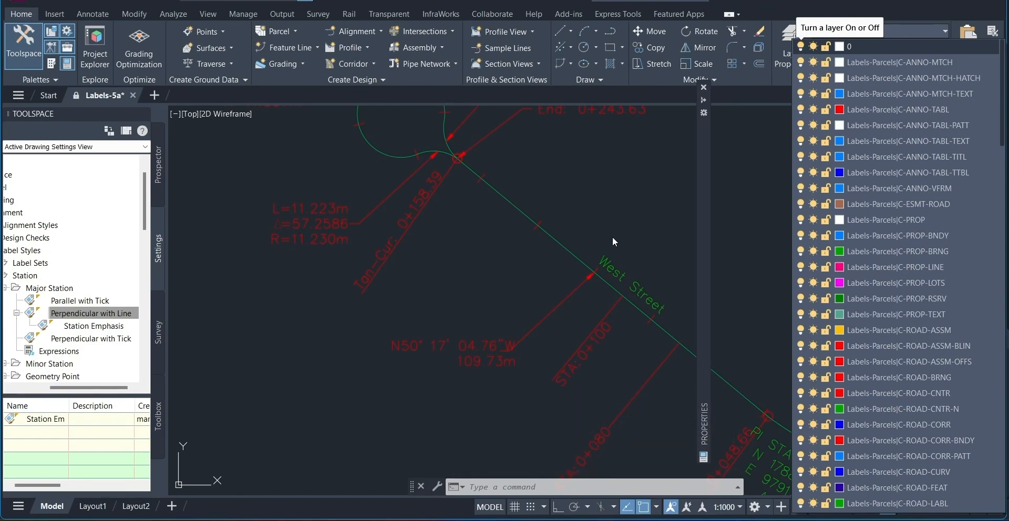
pyautogui.write('regr')
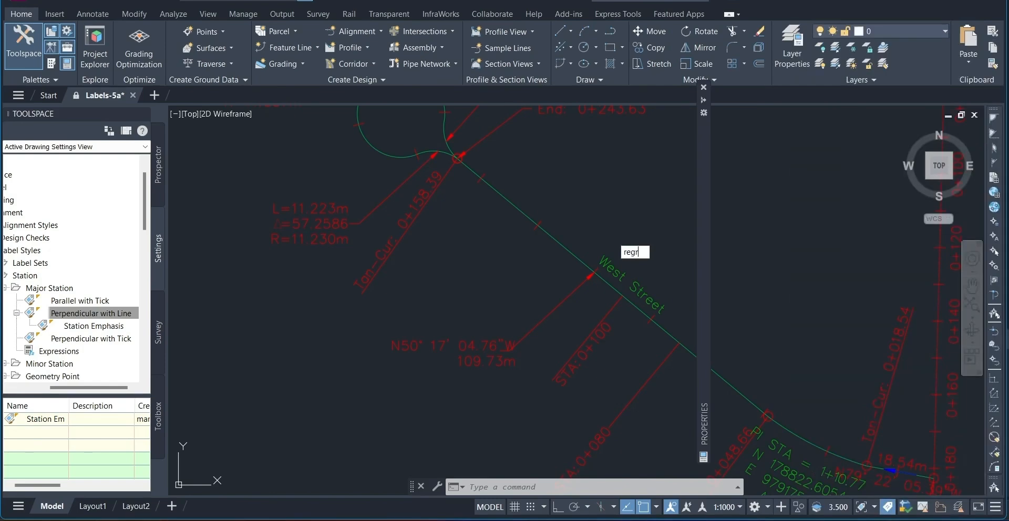
pyautogui.press('BackSpace')
pyautogui.write('en')
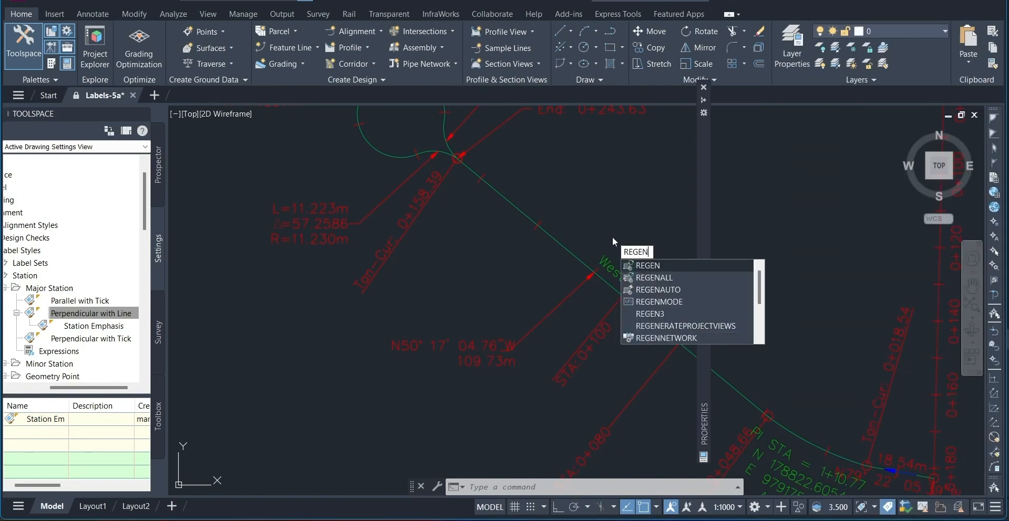
pyautogui.press('Return')
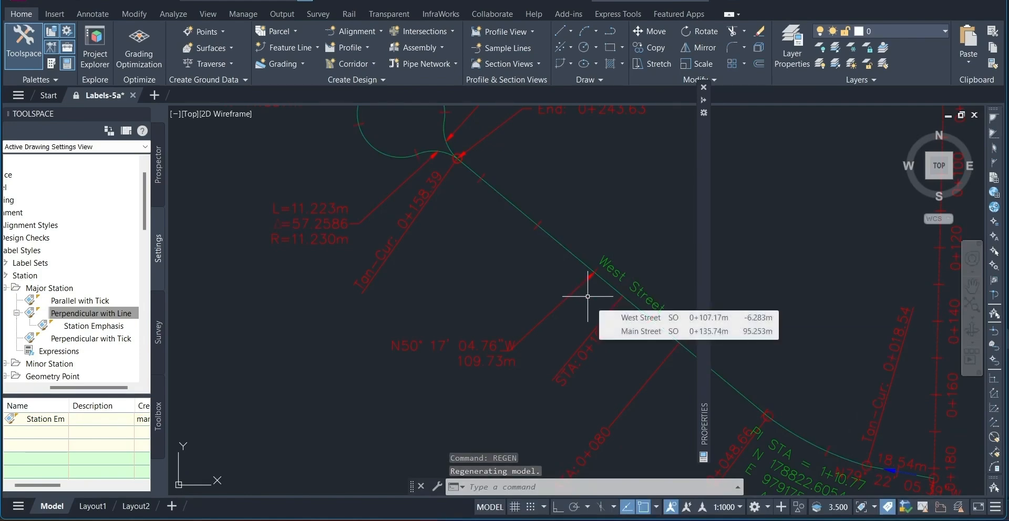
# Step: Look through the drawing's layer list for the road label layers
pyautogui.click(875, 32)
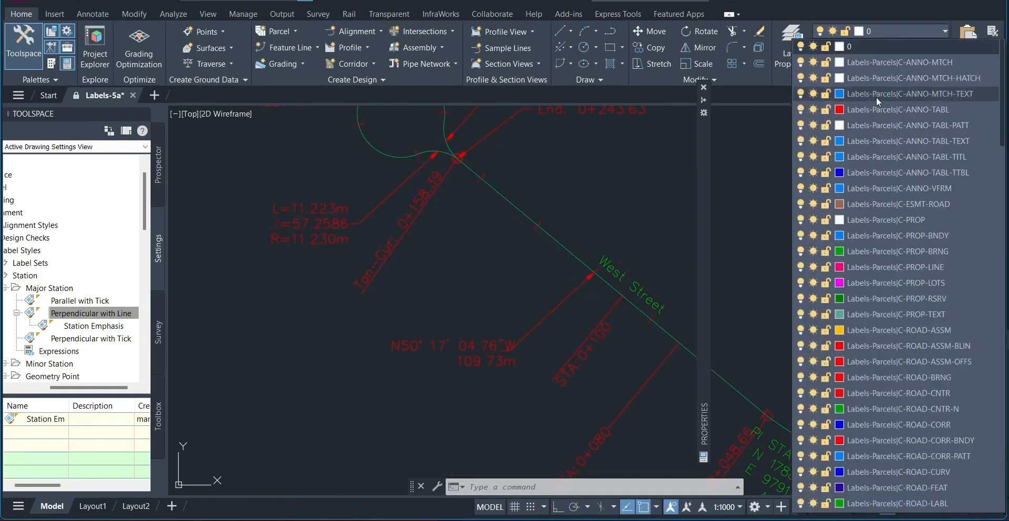
pyautogui.scroll(-10, 876, 97)
pyautogui.scroll(-20, 876, 101)
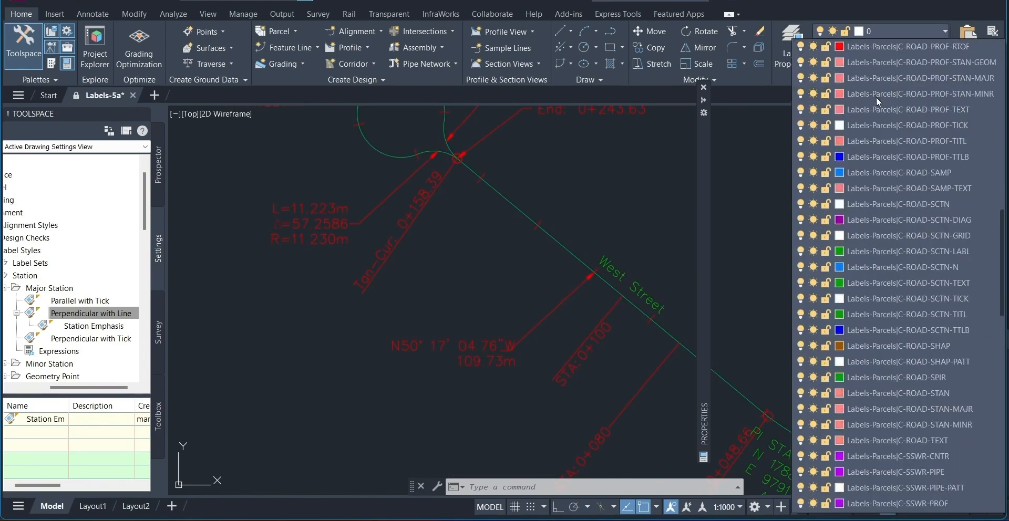
pyautogui.scroll(-3, 876, 101)
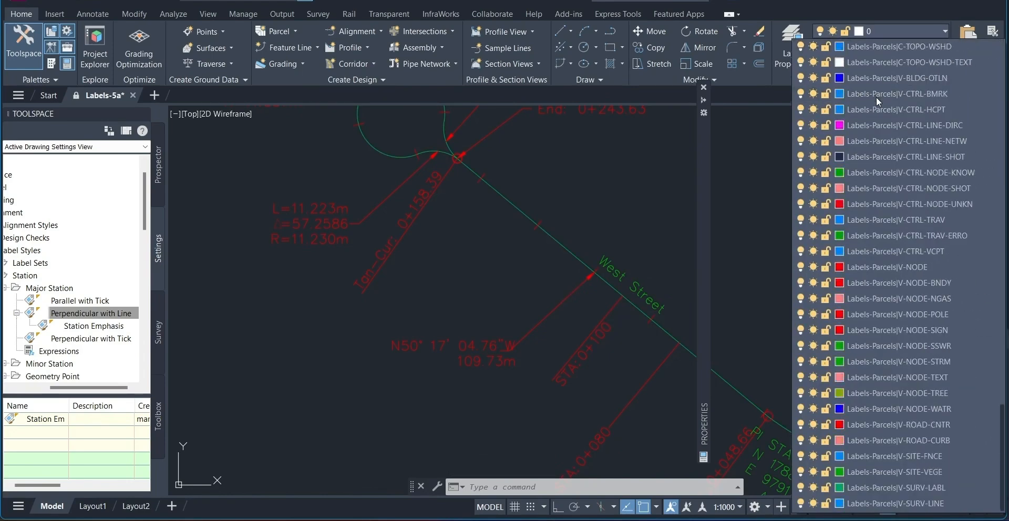
pyautogui.scroll(20, 875, 102)
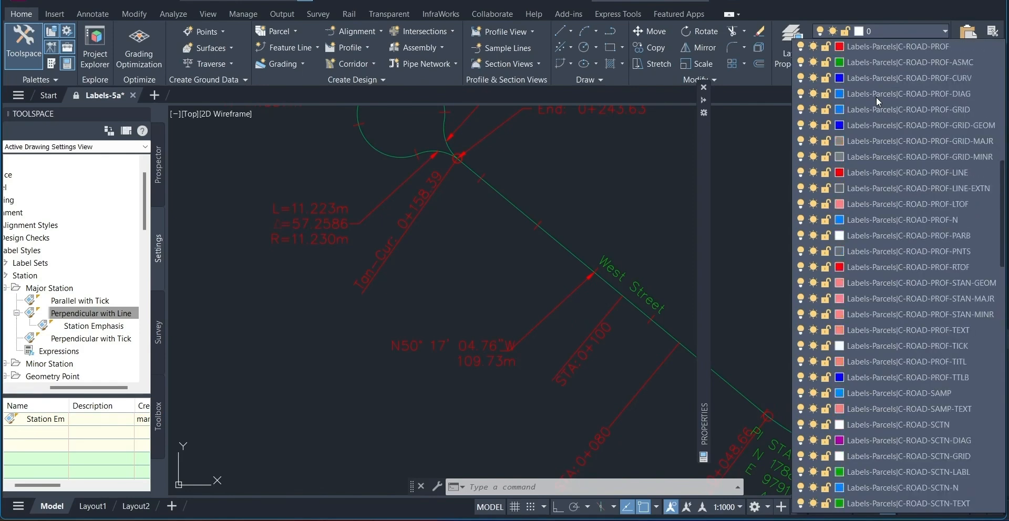
pyautogui.scroll(4, 876, 102)
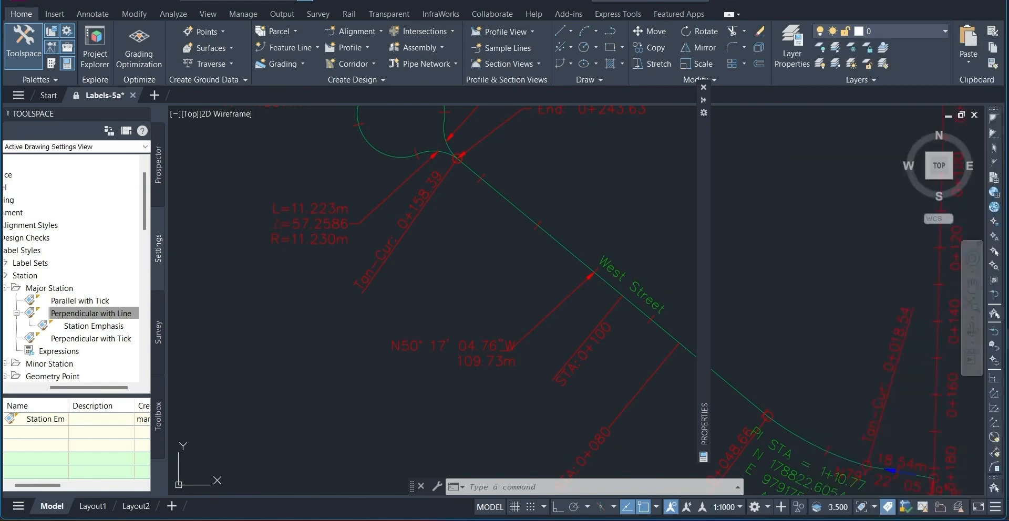
# Step: Look through the layer list with the West Street alignment selected, and undo turning off the C-ROAD-TEXT layer
pyautogui.click(581, 255)
pyautogui.click(590, 268)
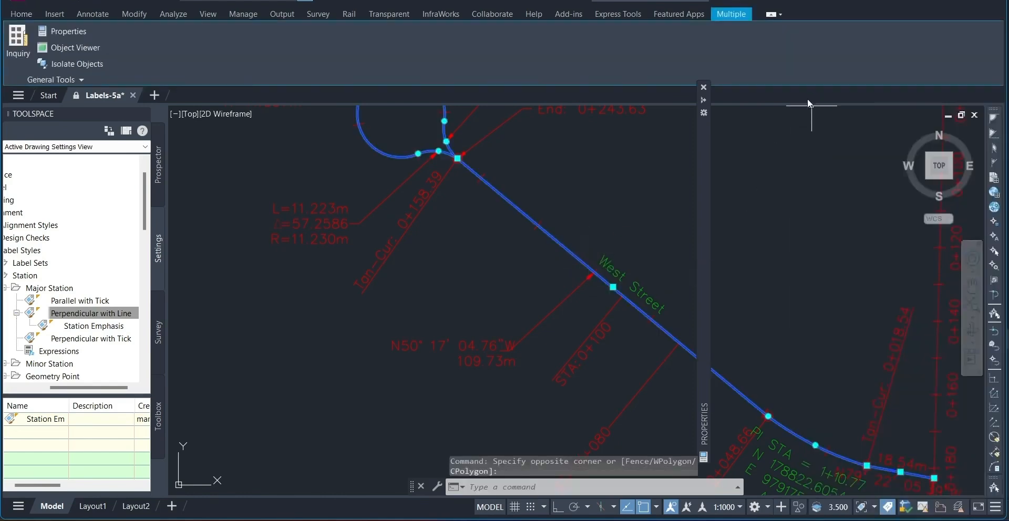
pyautogui.click(27, 11)
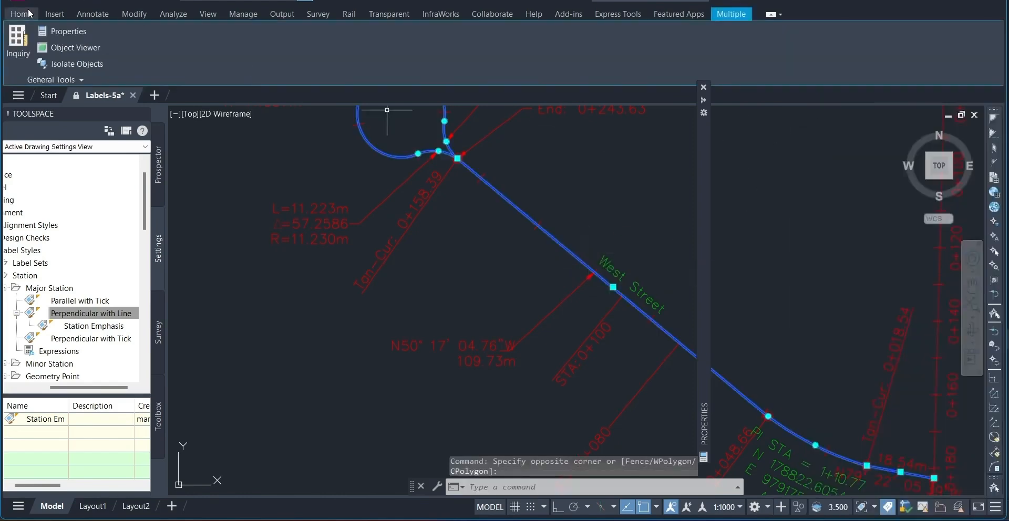
pyautogui.click(854, 29)
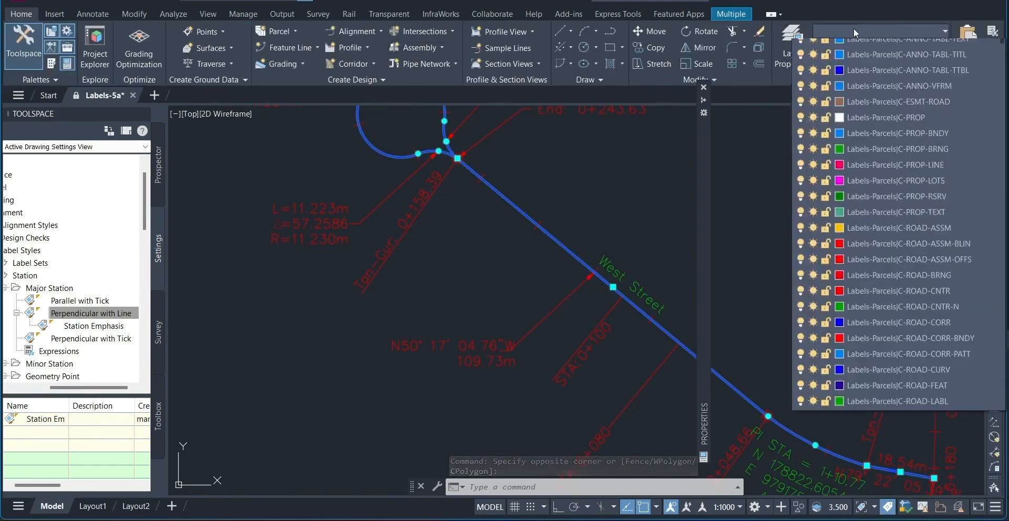
pyautogui.click(854, 27)
pyautogui.click(854, 28)
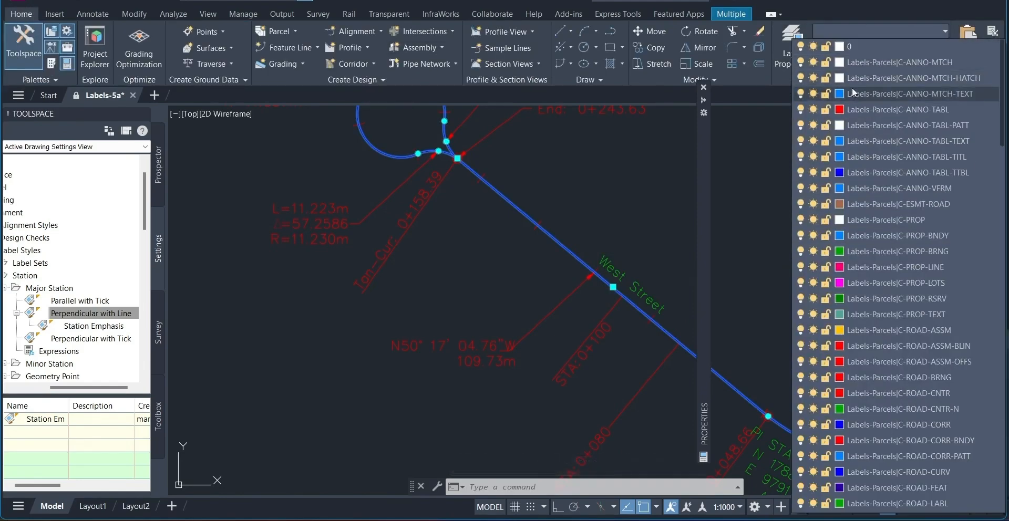
pyautogui.scroll(-2, 854, 93)
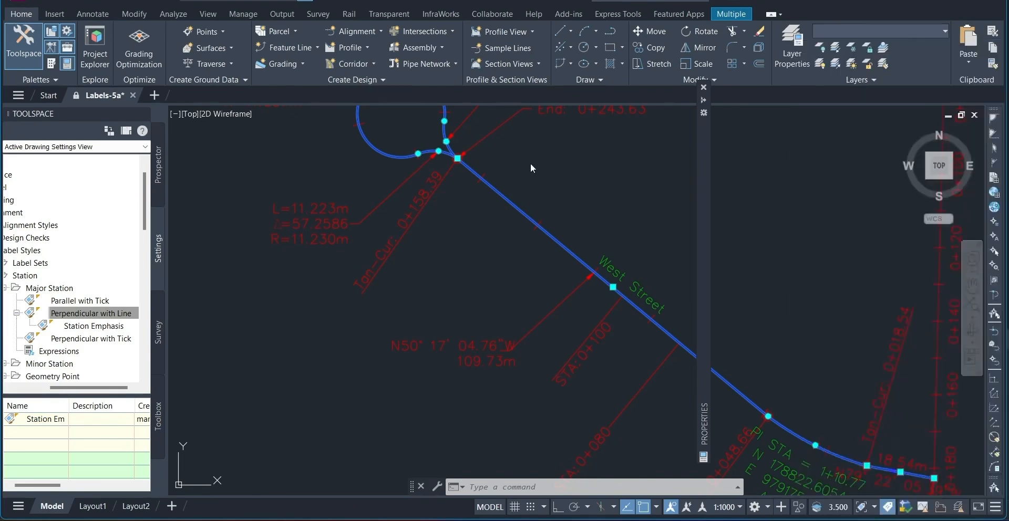
pyautogui.click(141, 2)
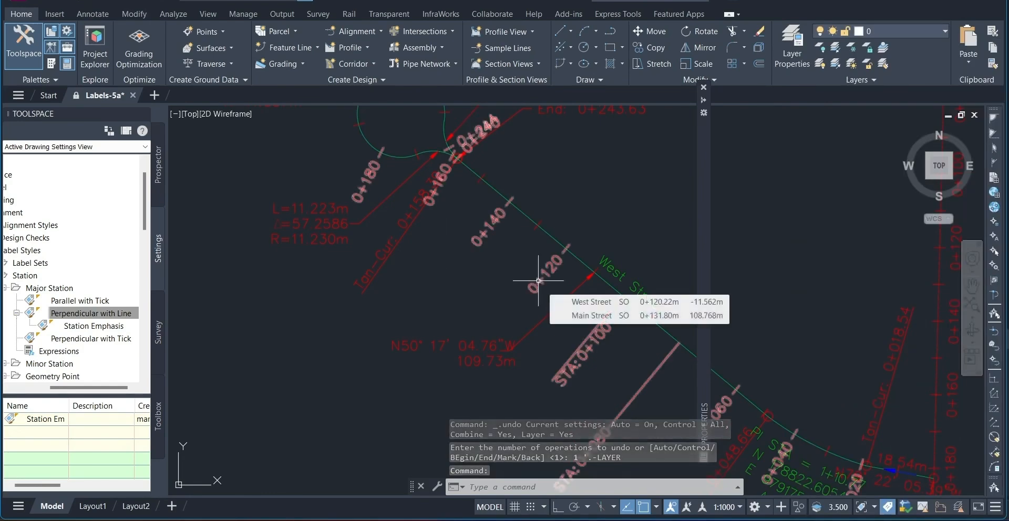
# Step: Open the Perpendicular with Tick style of the West Street major station label group for editing
pyautogui.click(541, 280)
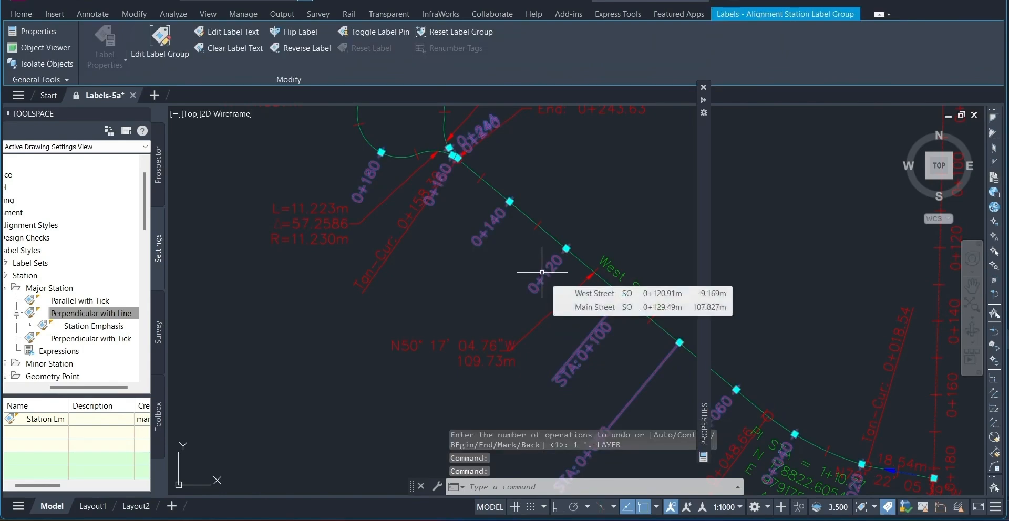
pyautogui.moveTo(709, 178)
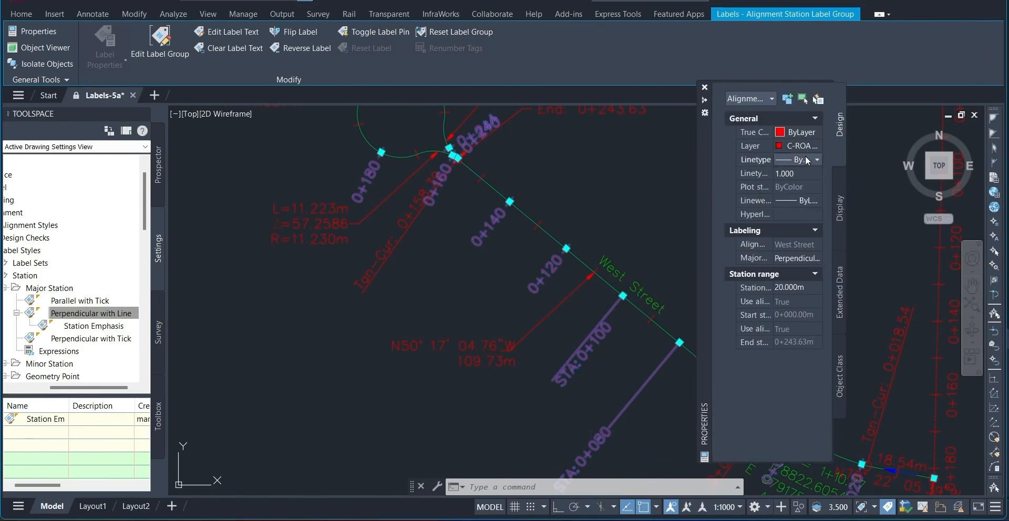
pyautogui.click(808, 258)
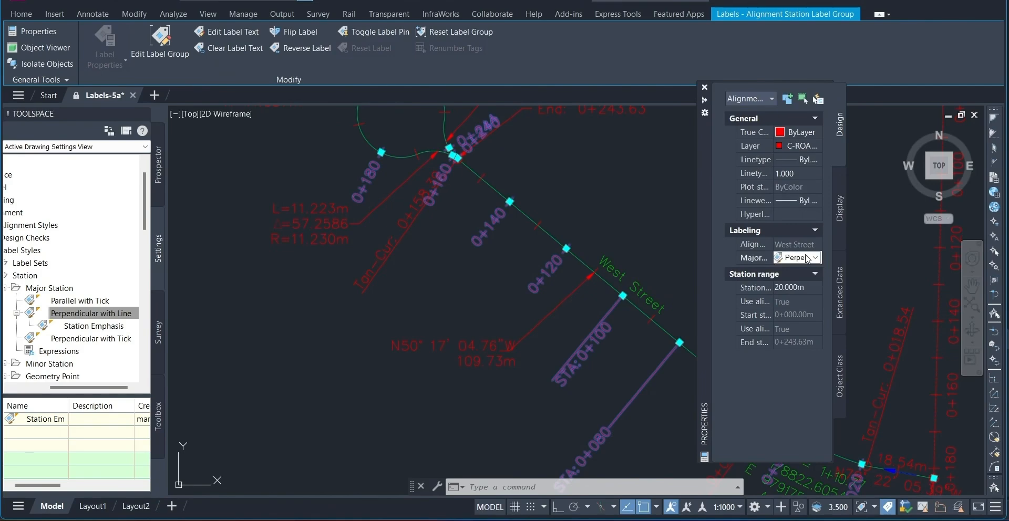
pyautogui.click(810, 258)
pyautogui.click(818, 314)
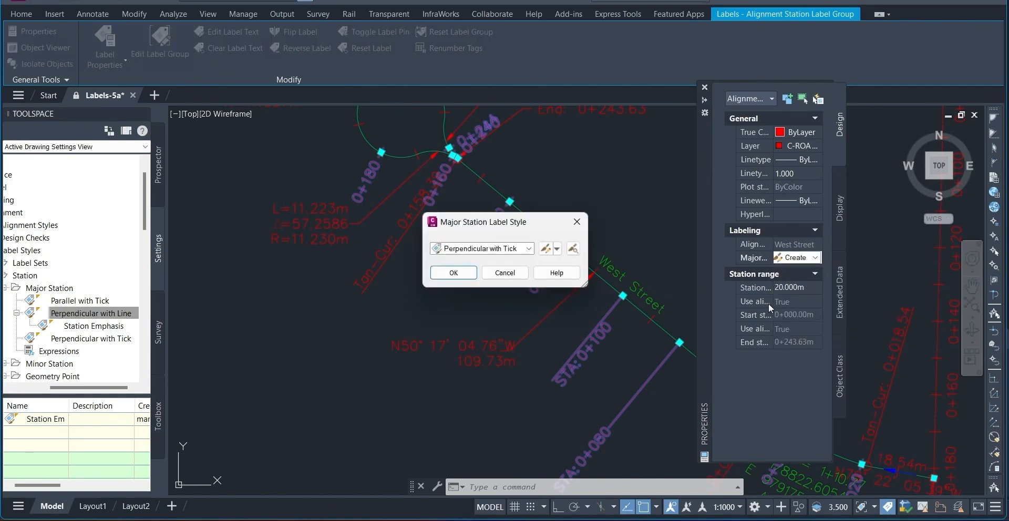
pyautogui.click(557, 249)
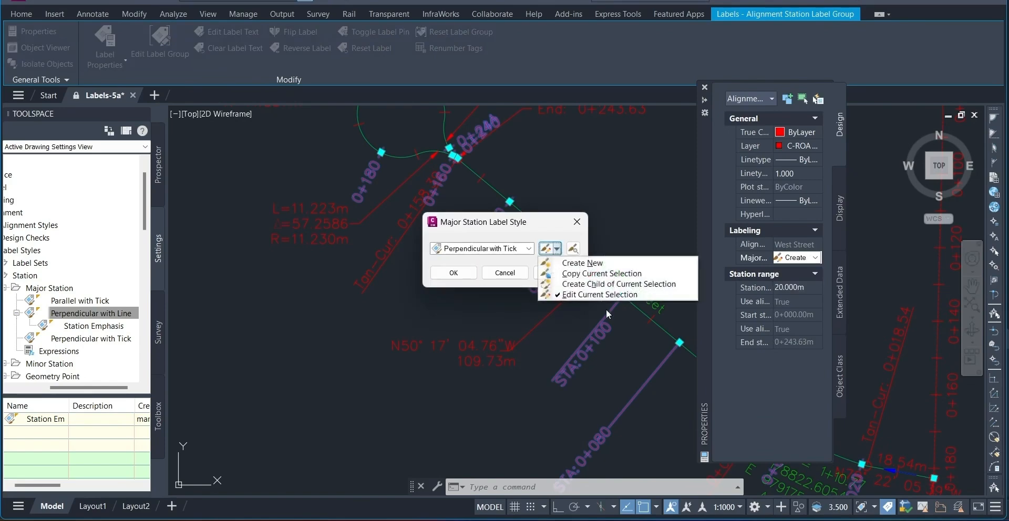
pyautogui.click(605, 296)
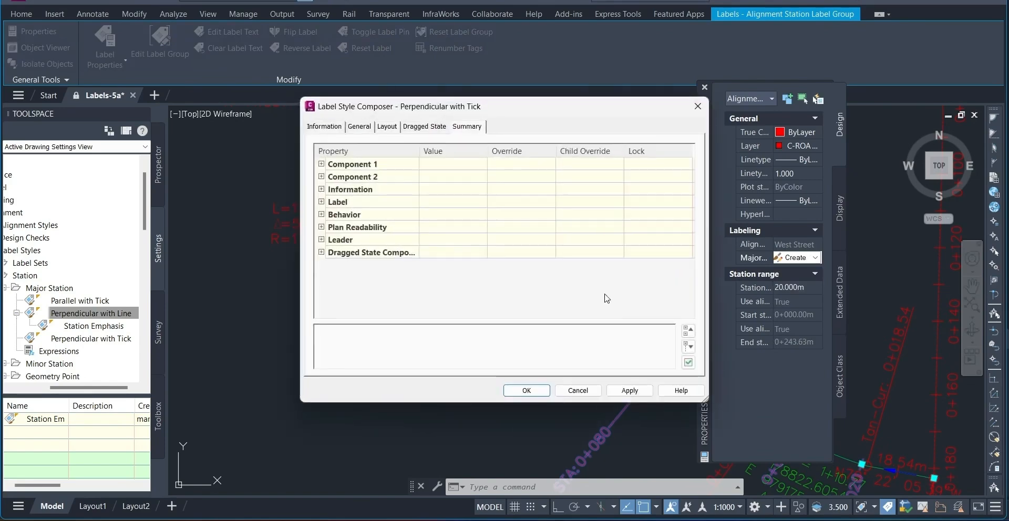
# Step: Examine the Layer property in the general settings of the Perpendicular with Tick label style
pyautogui.click(360, 127)
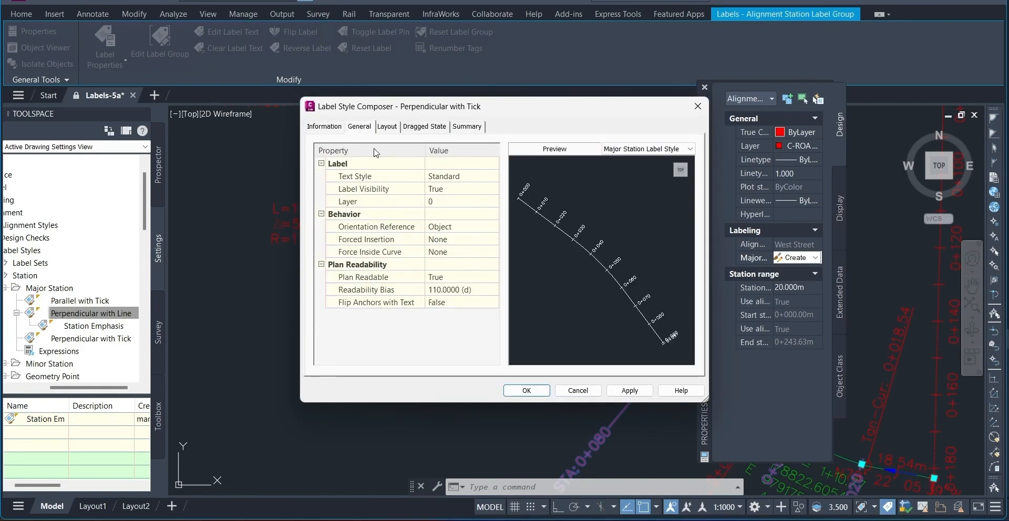
pyautogui.click(382, 203)
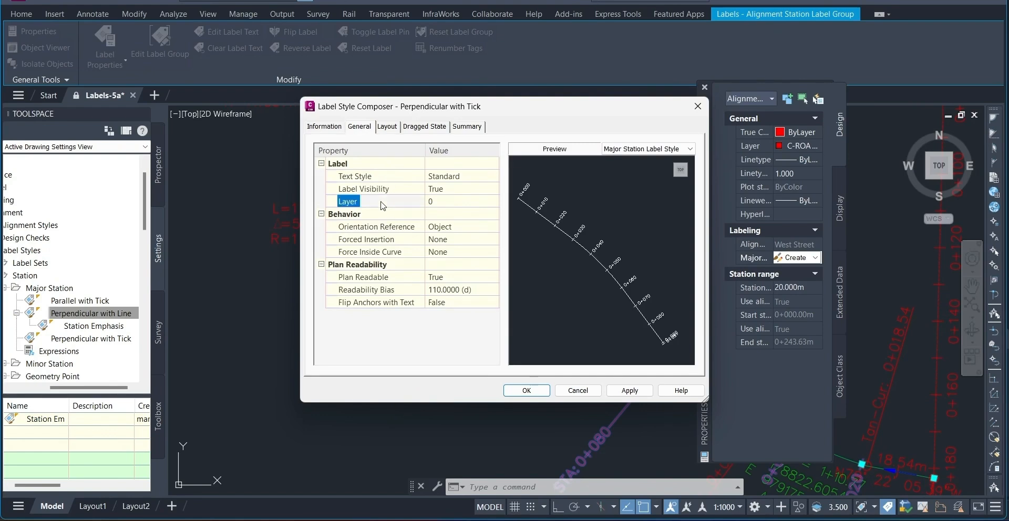
pyautogui.click(444, 204)
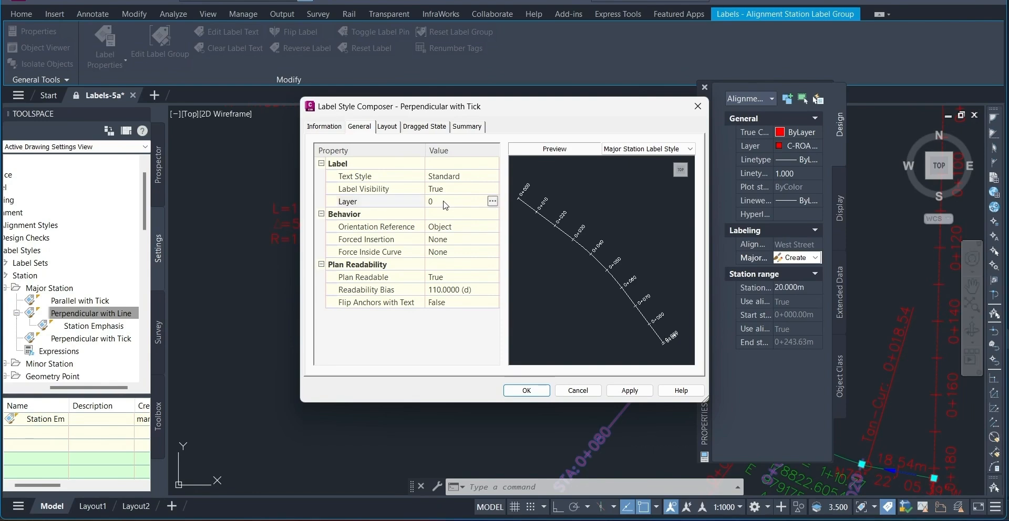
# Step: Set the text color of the label style's Station component to blue
pyautogui.click(388, 127)
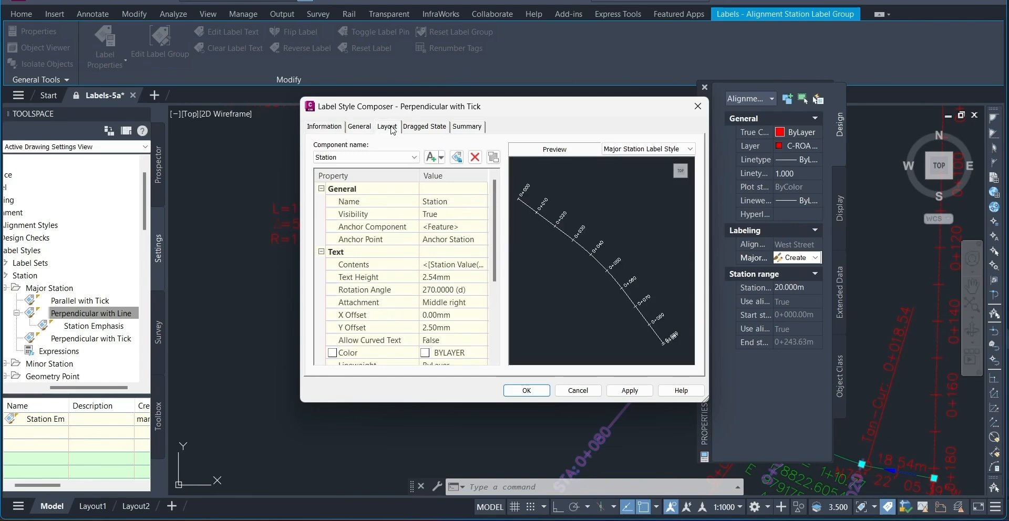
pyautogui.click(446, 354)
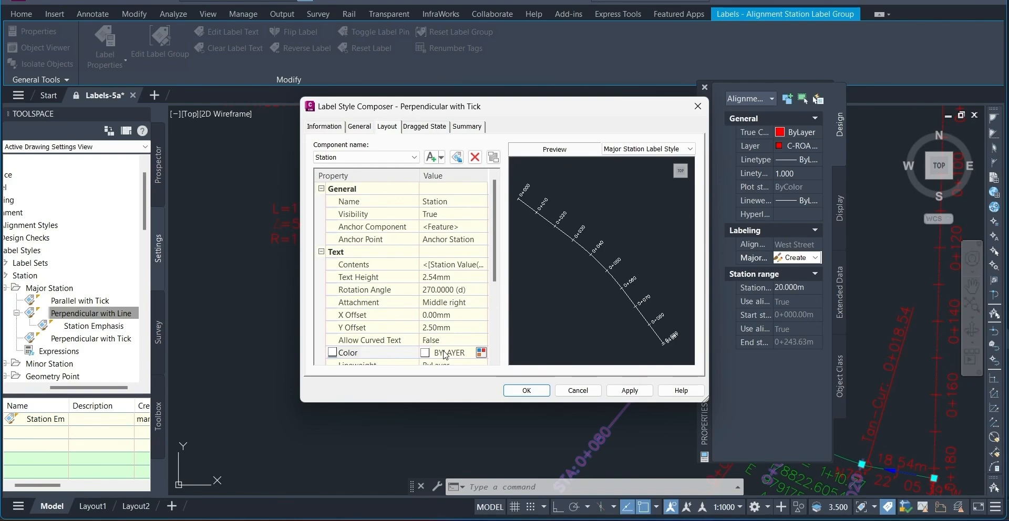
pyautogui.scroll(-1, 445, 355)
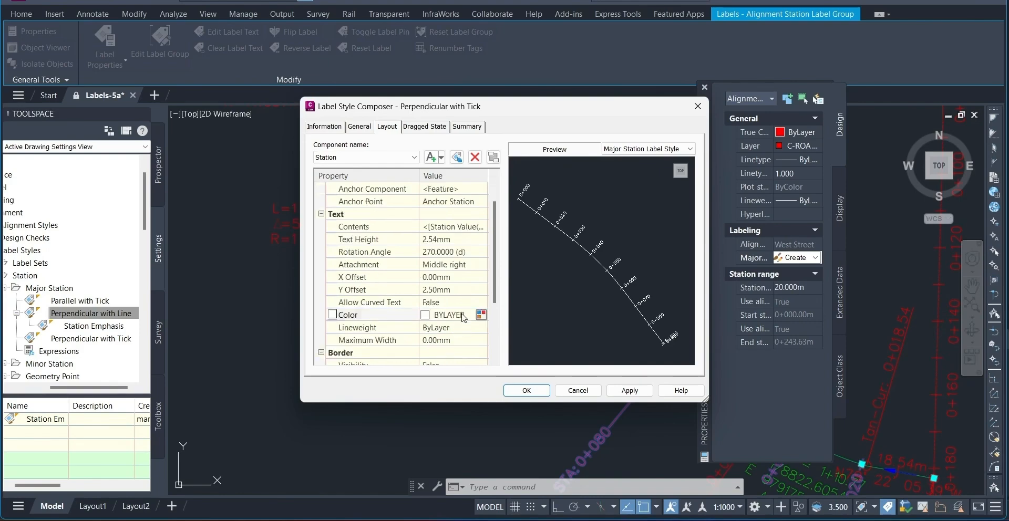
pyautogui.click(481, 316)
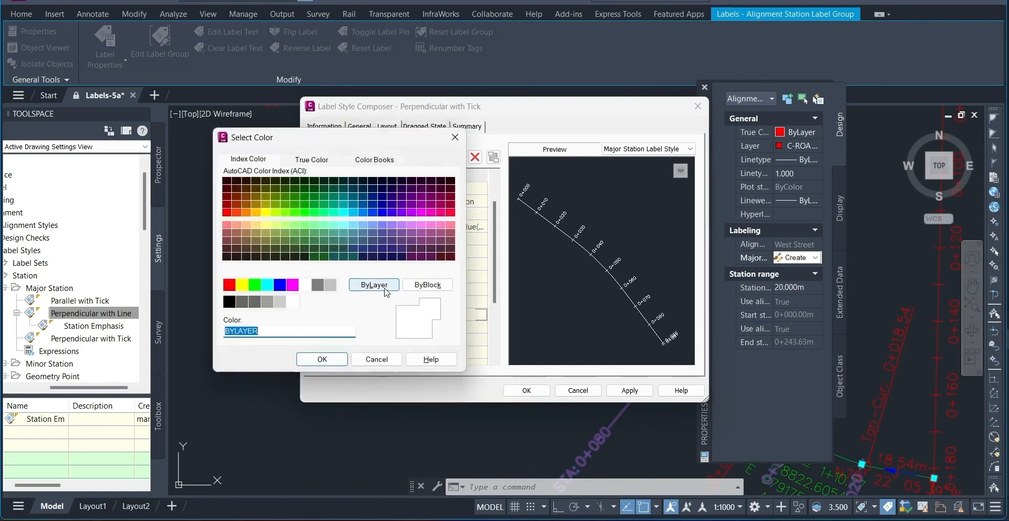
pyautogui.click(280, 285)
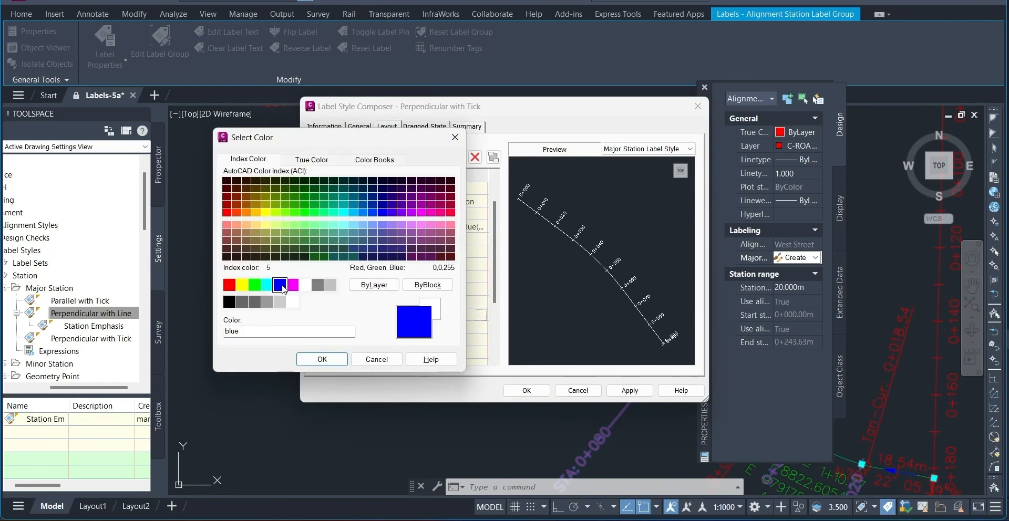
pyautogui.click(337, 366)
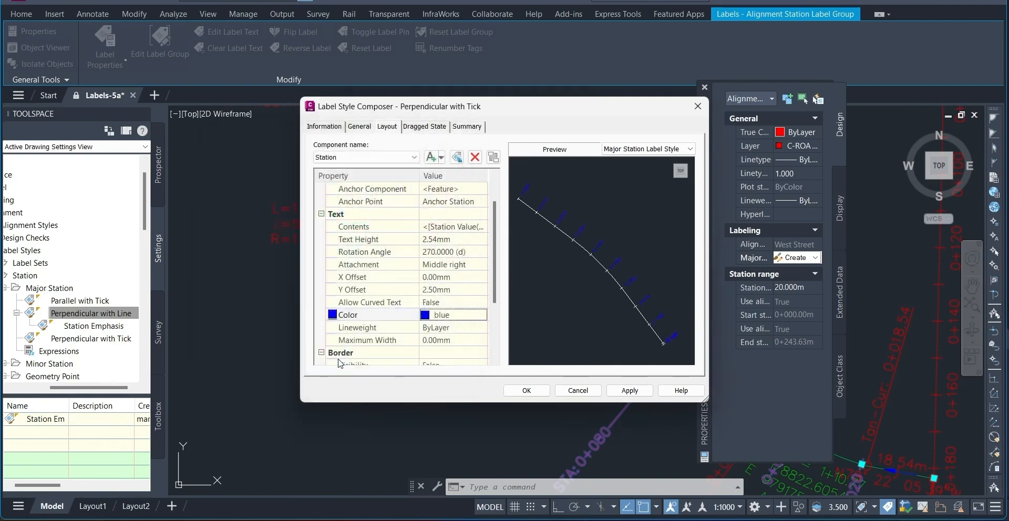
# Step: Check the Tick component's properties, and apply and accept the changes to the Perpendicular with Tick style
pyautogui.click(387, 158)
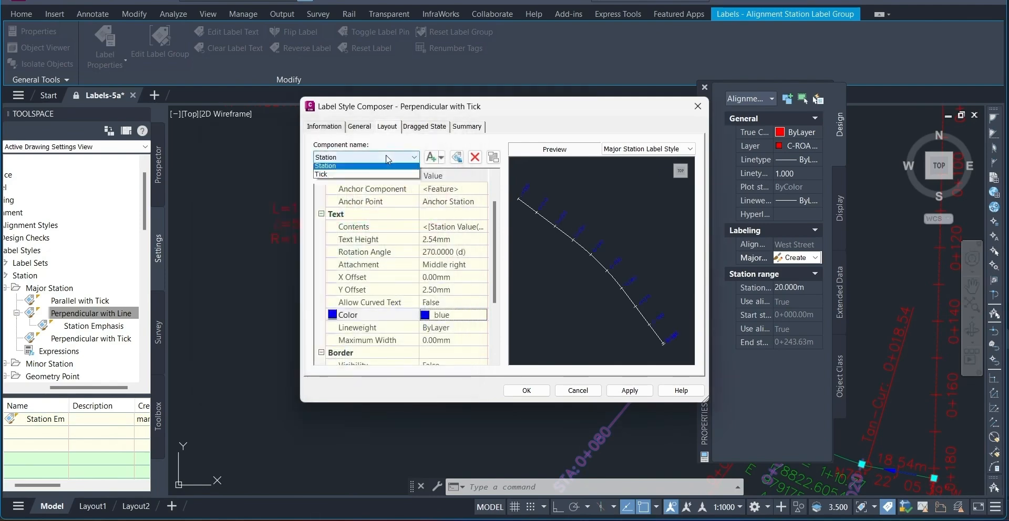
pyautogui.click(365, 175)
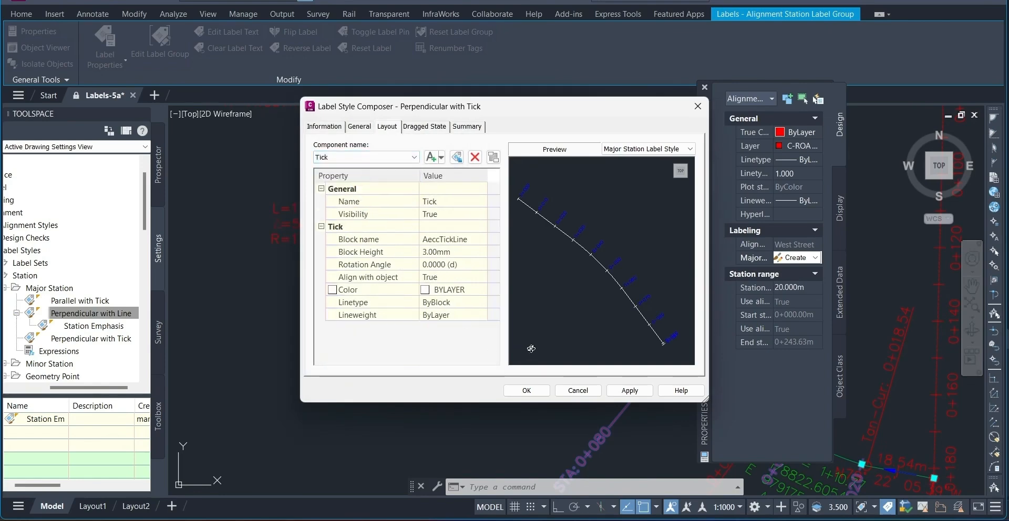
pyautogui.click(621, 392)
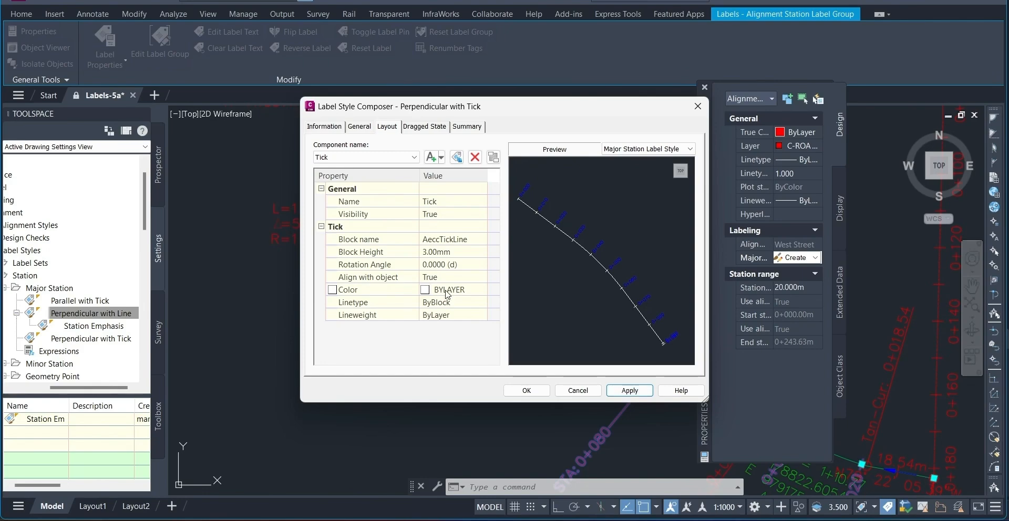
pyautogui.click(527, 390)
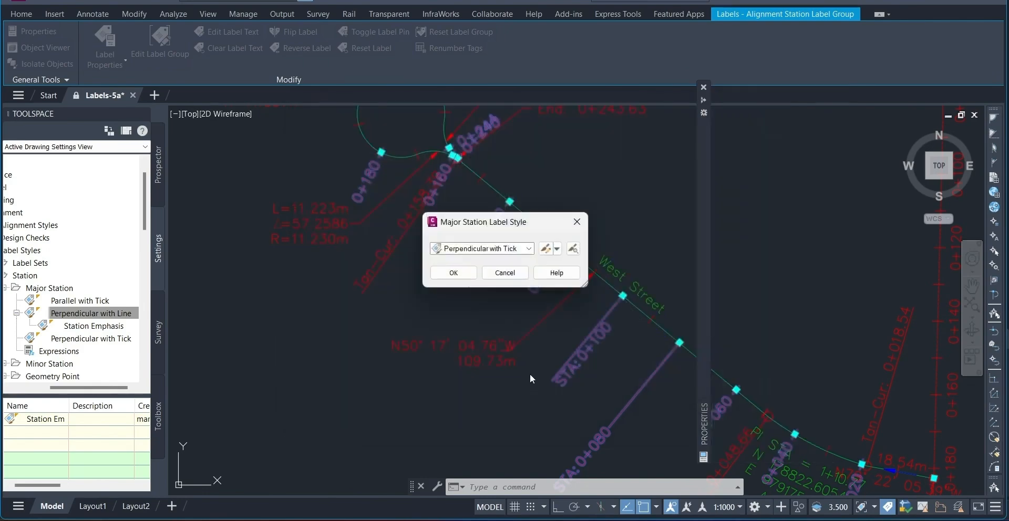
pyautogui.click(465, 273)
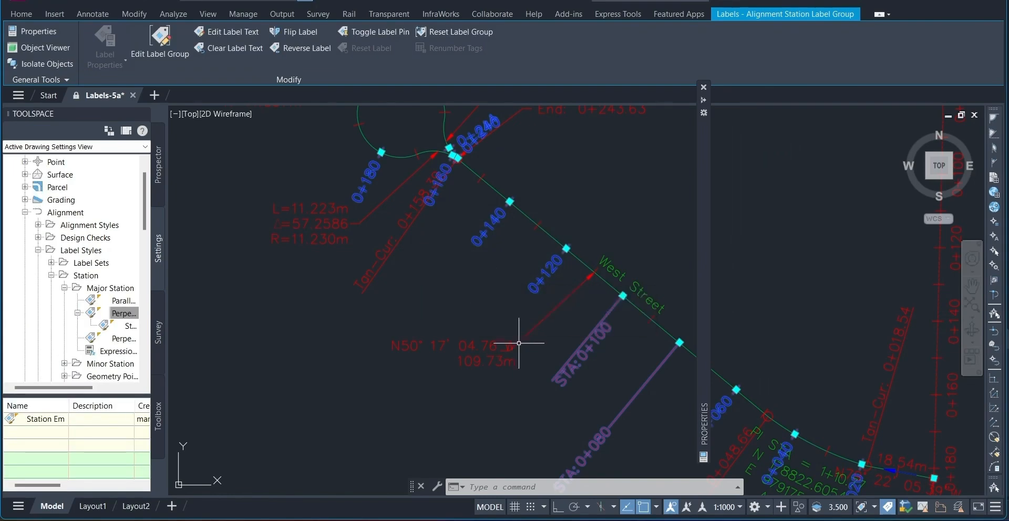
# Step: Regenerate the drawing with the REGEN command
pyautogui.press('F9')
pyautogui.click(532, 486)
pyautogui.write('REGEN')
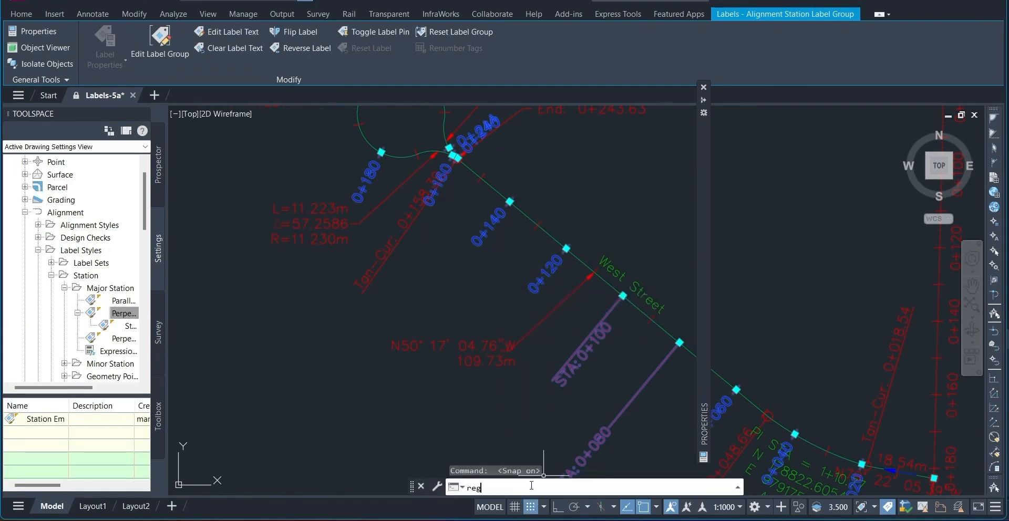
pyautogui.press('Return')
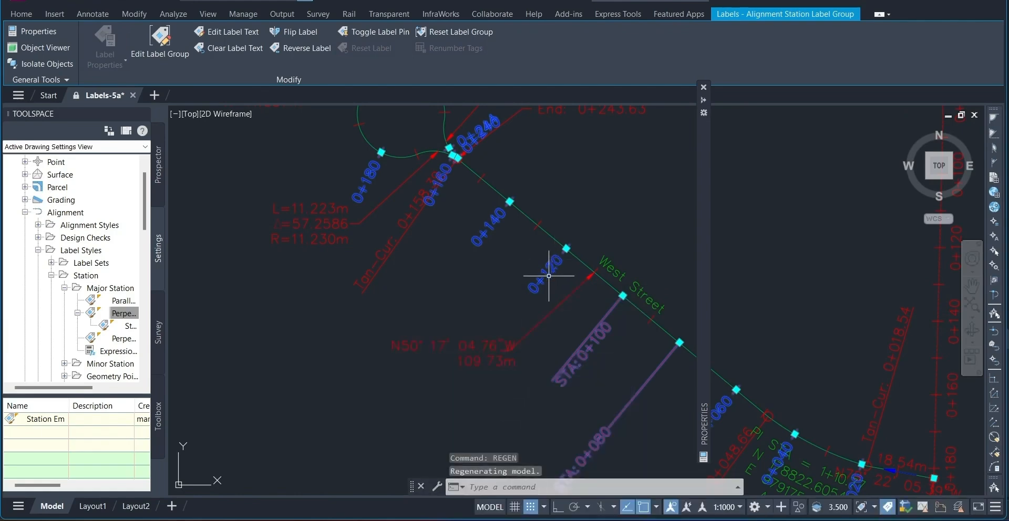
# Step: Clear the label group selection and inspect the colors of the station labels along West Street
pyautogui.moveTo(549, 276)
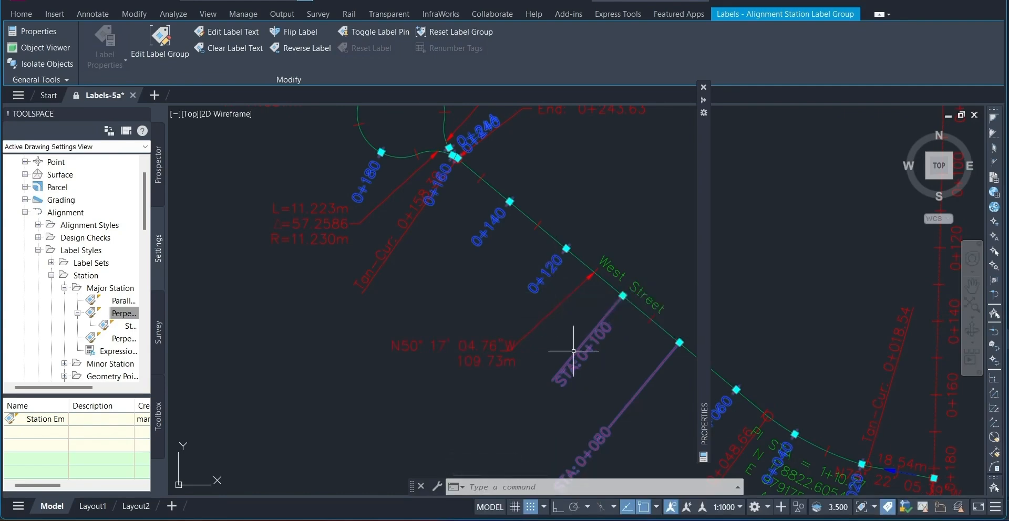
pyautogui.scroll(-4, 540, 298)
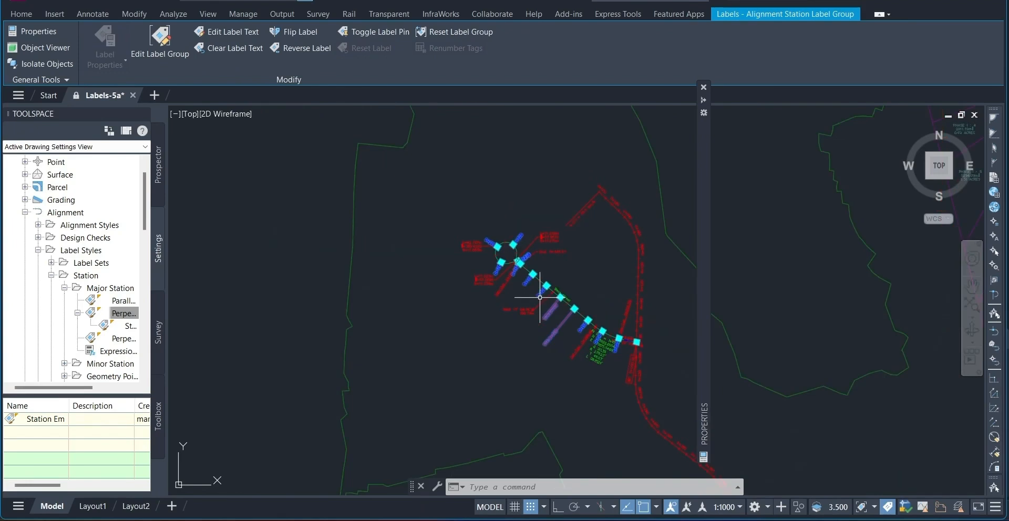
pyautogui.moveTo(540, 298)
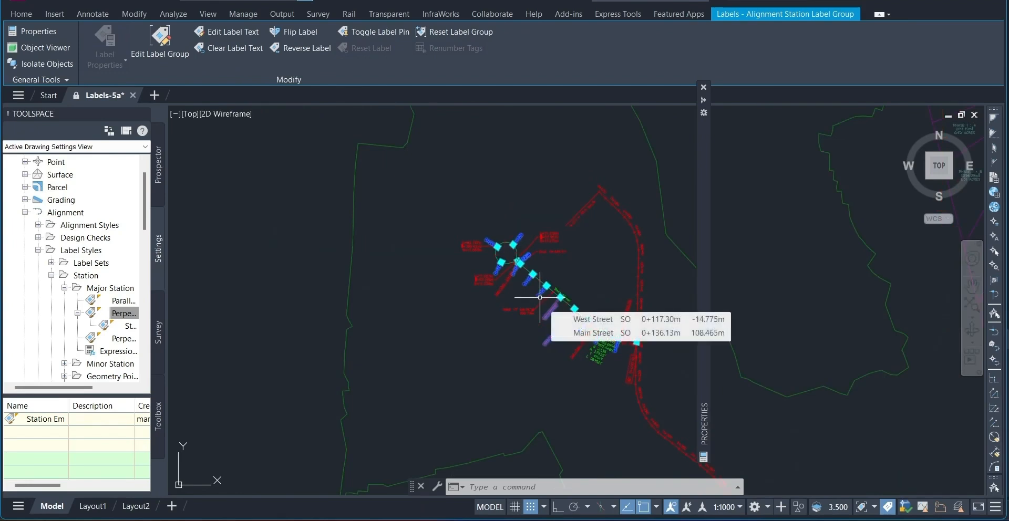
pyautogui.press('Escape')
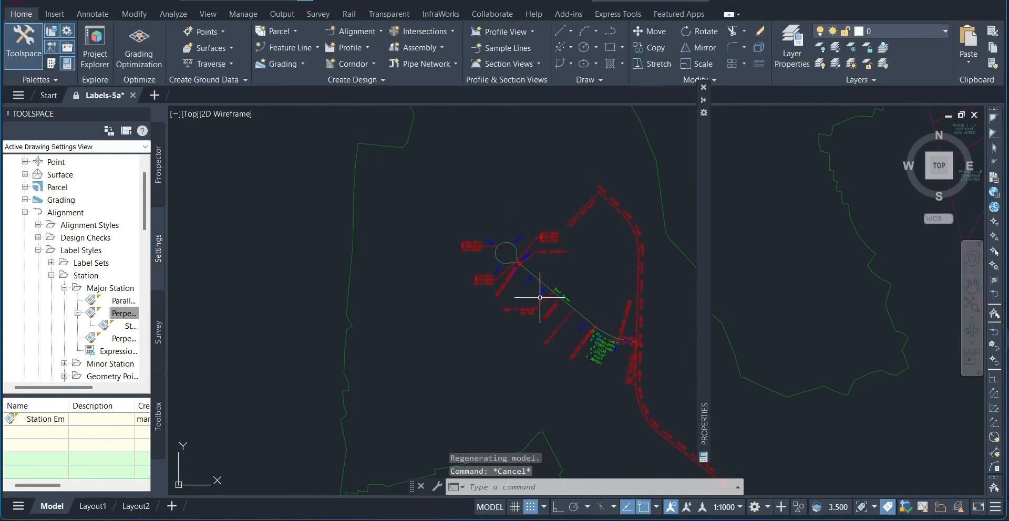
pyautogui.scroll(4, 540, 297)
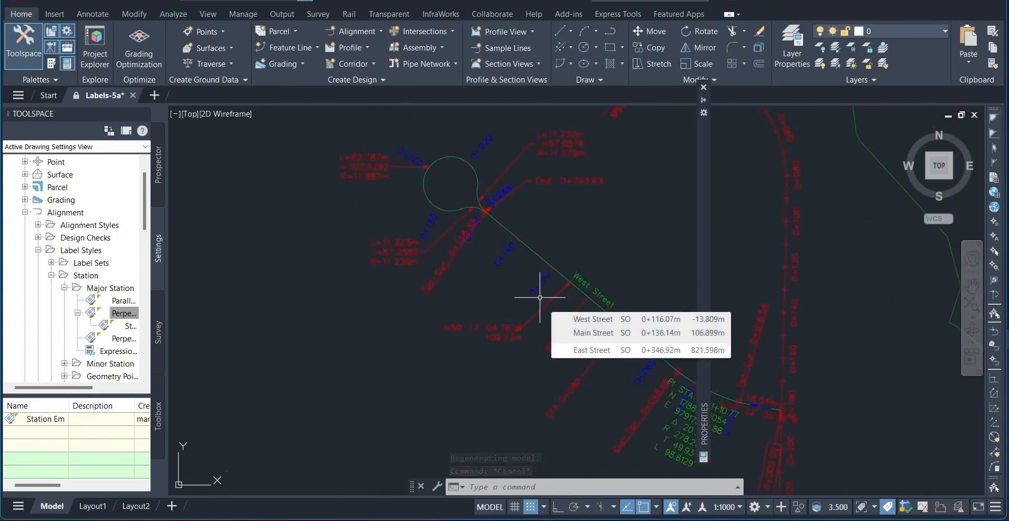
pyautogui.scroll(2, 540, 297)
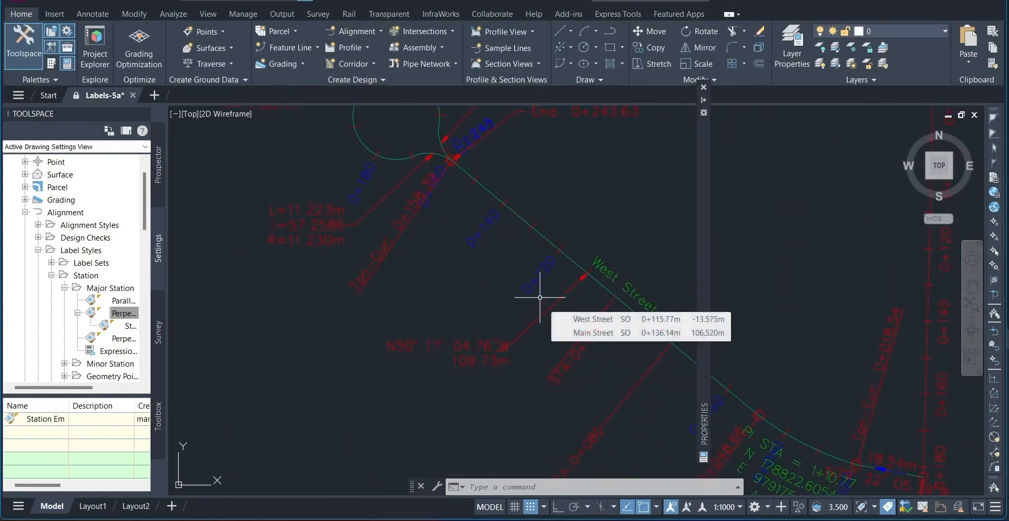
pyautogui.moveTo(540, 298)
pyautogui.mouseDown(button='middle')
pyautogui.moveTo(514, 288)
pyautogui.moveTo(480, 318)
pyautogui.mouseUp(button='middle')
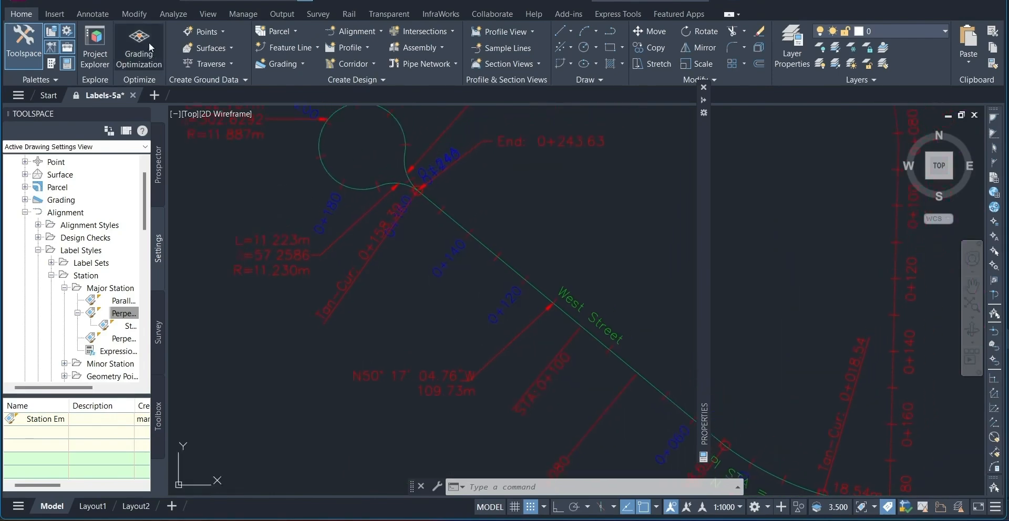
# Step: Add a single-segment alignment label to the West Street tangent between stations 0+060 and 0+080
pyautogui.click(92, 14)
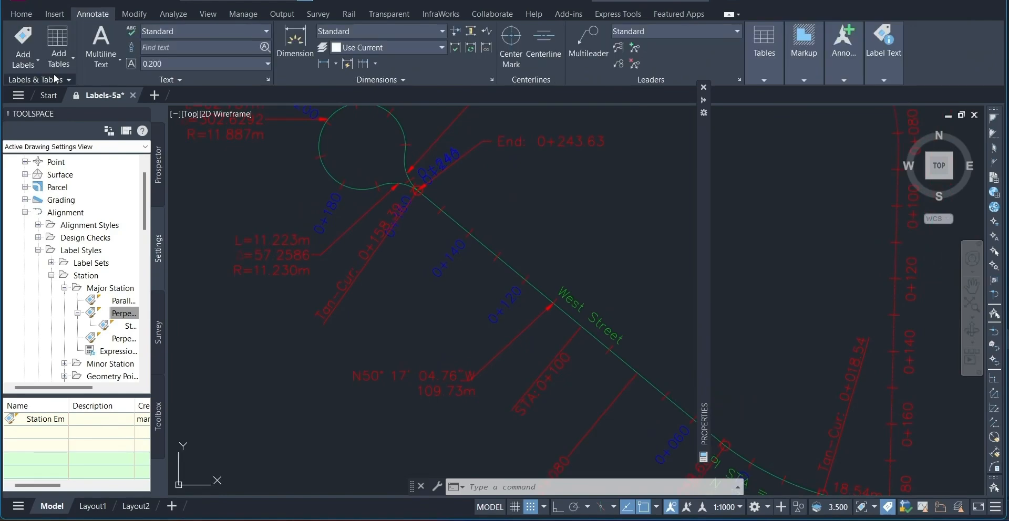
pyautogui.click(37, 63)
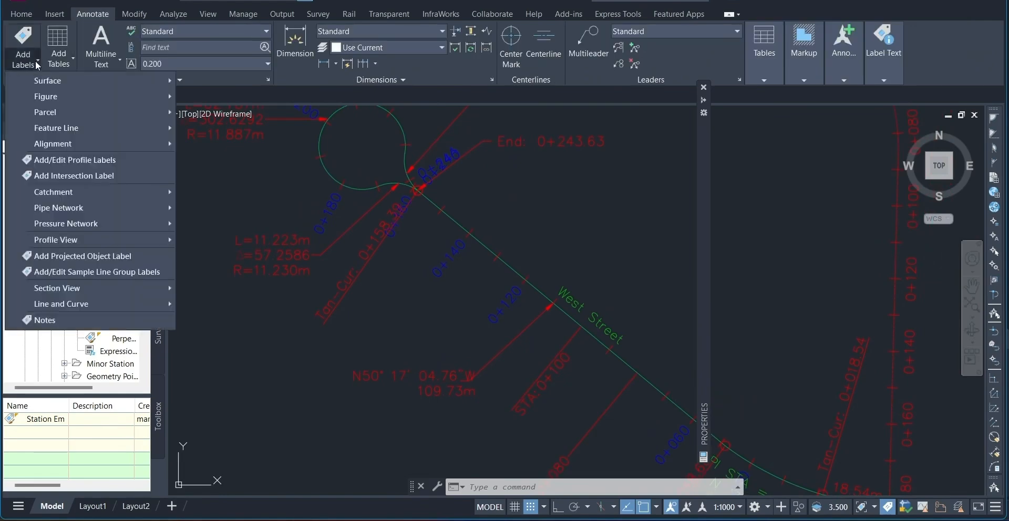
pyautogui.moveTo(52, 144)
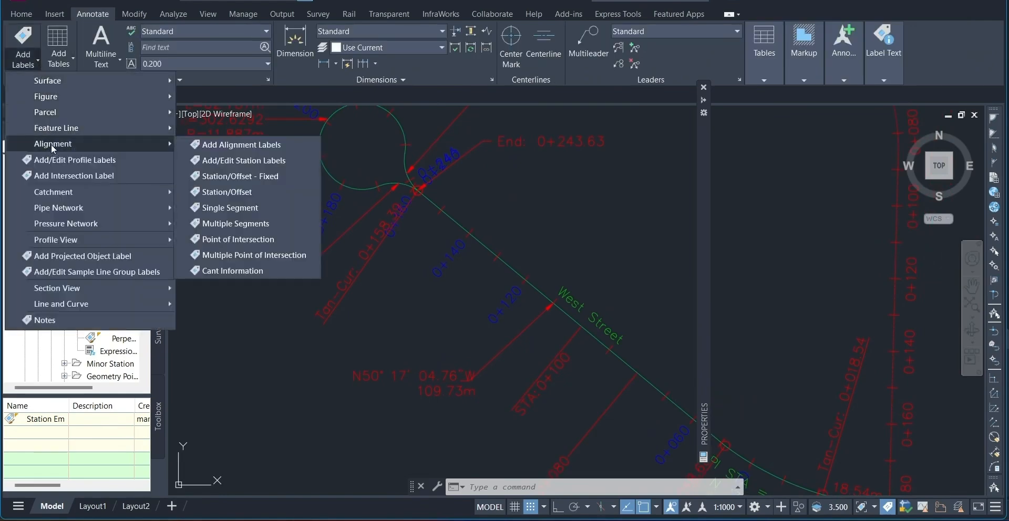
pyautogui.click(245, 209)
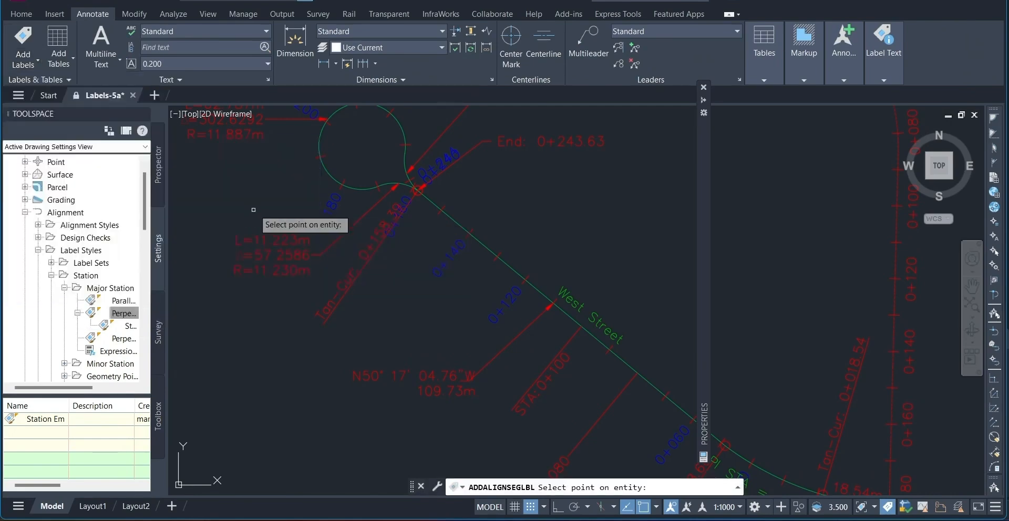
pyautogui.scroll(2, 488, 326)
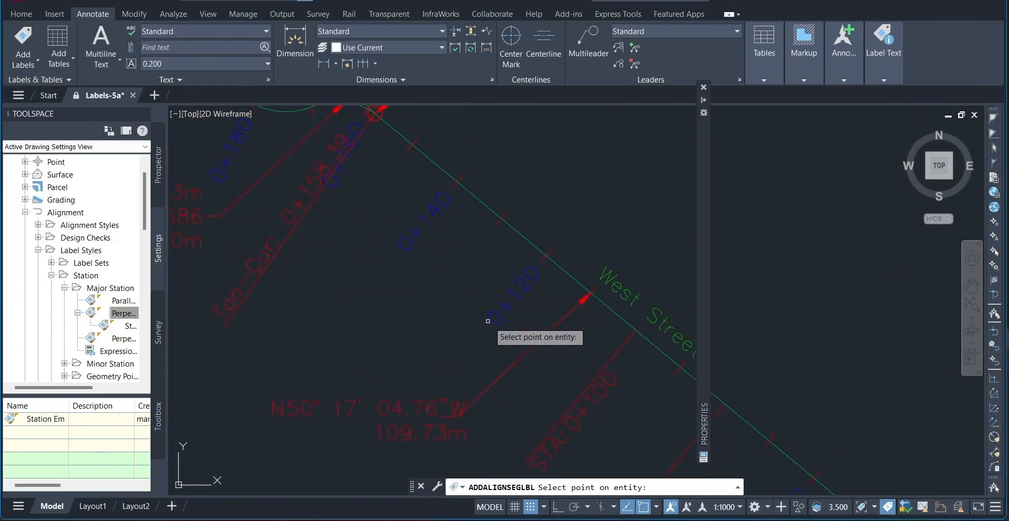
pyautogui.moveTo(609, 385)
pyautogui.mouseDown(button='middle')
pyautogui.moveTo(421, 219)
pyautogui.moveTo(342, 180)
pyautogui.mouseUp(button='middle')
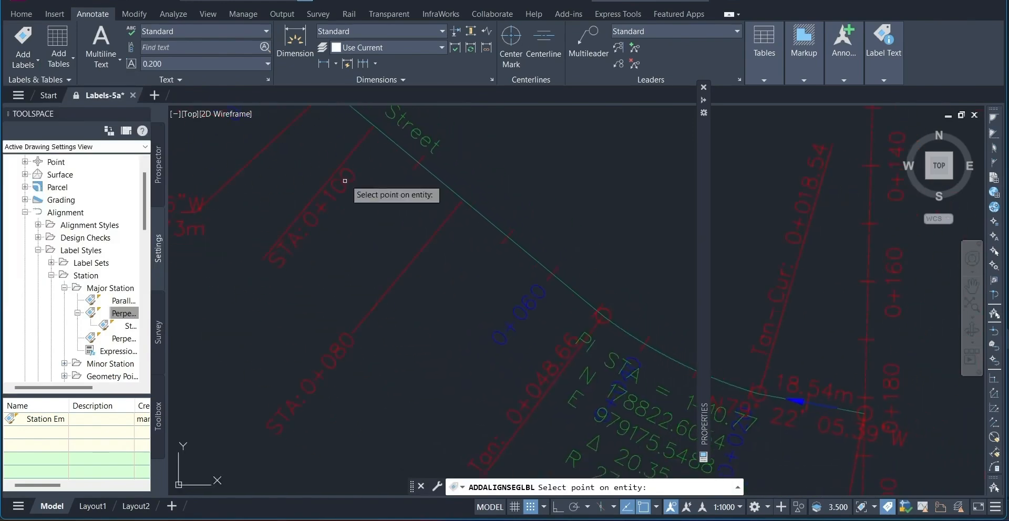
pyautogui.click(508, 240)
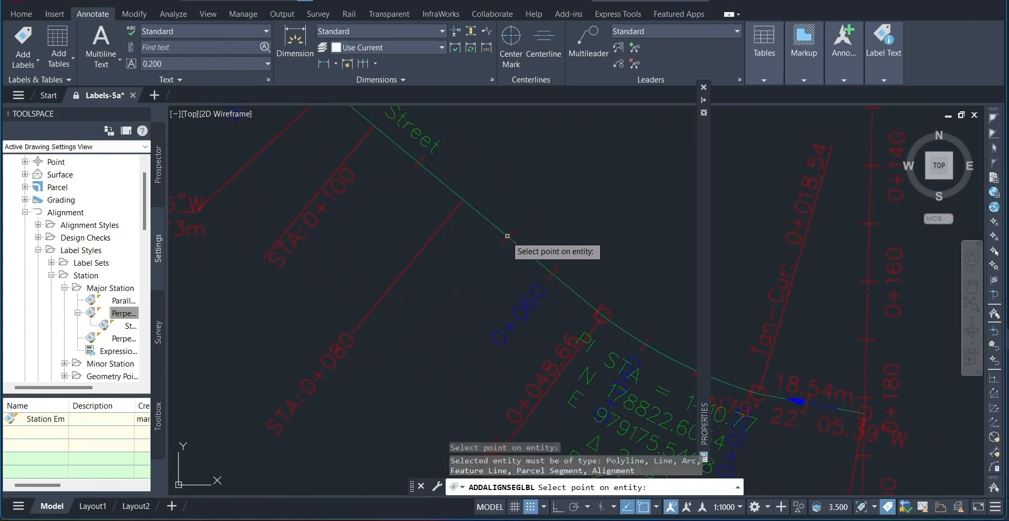
pyautogui.click(528, 254)
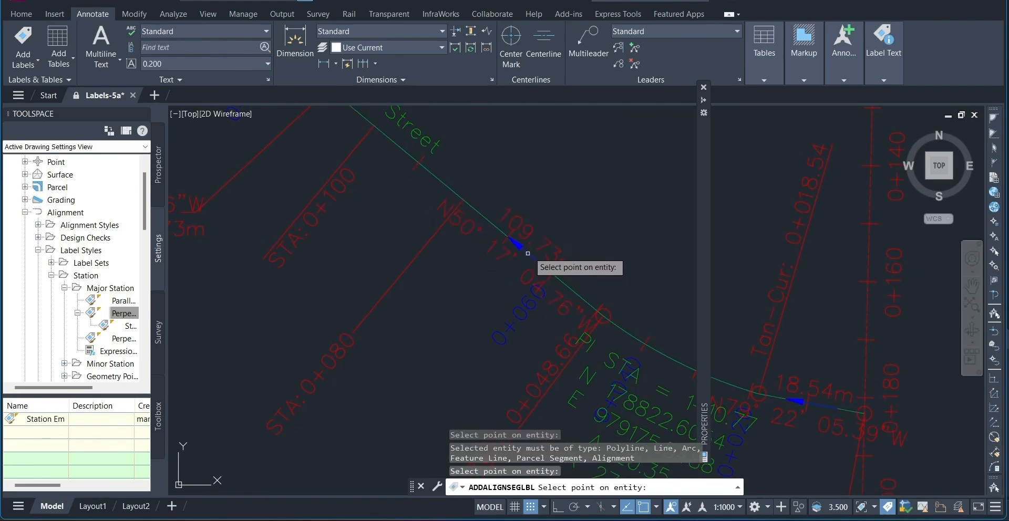
pyautogui.press('Return')
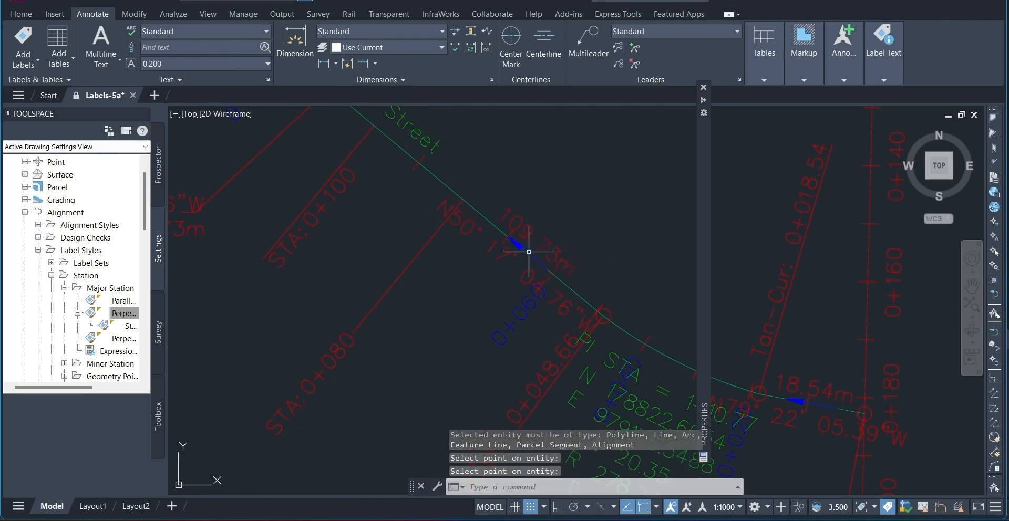
# Step: Select the new tangent label on West Street and keep its Properties palette pinned open
pyautogui.moveTo(606, 224)
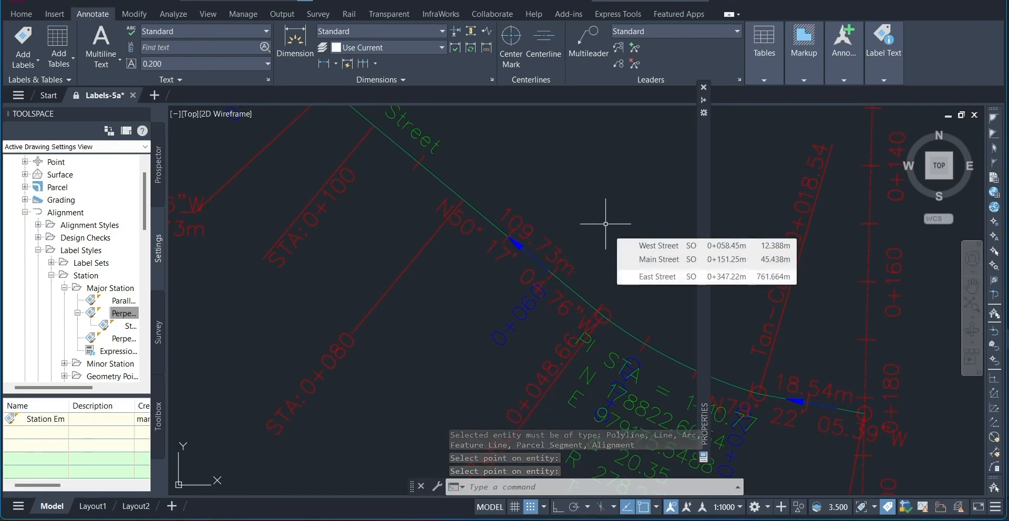
pyautogui.click(524, 231)
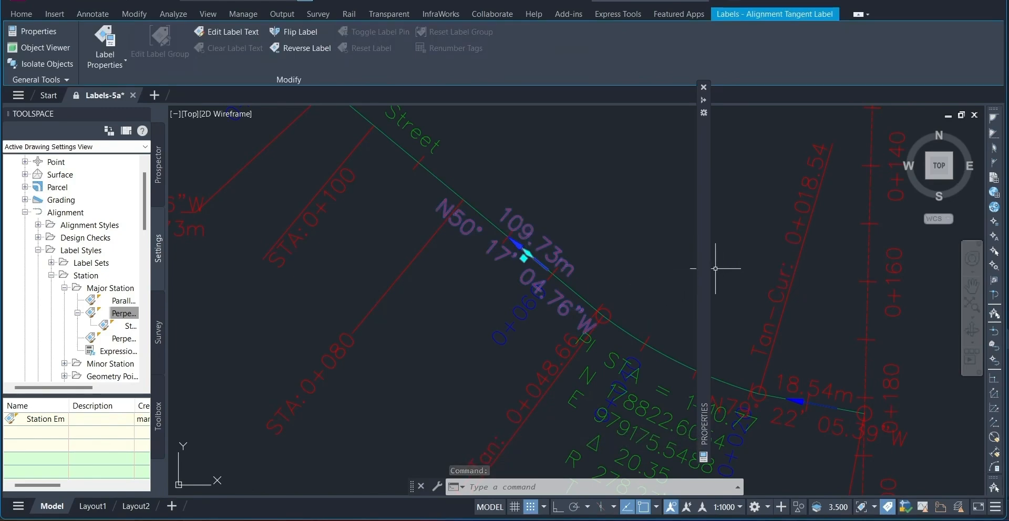
pyautogui.moveTo(705, 264)
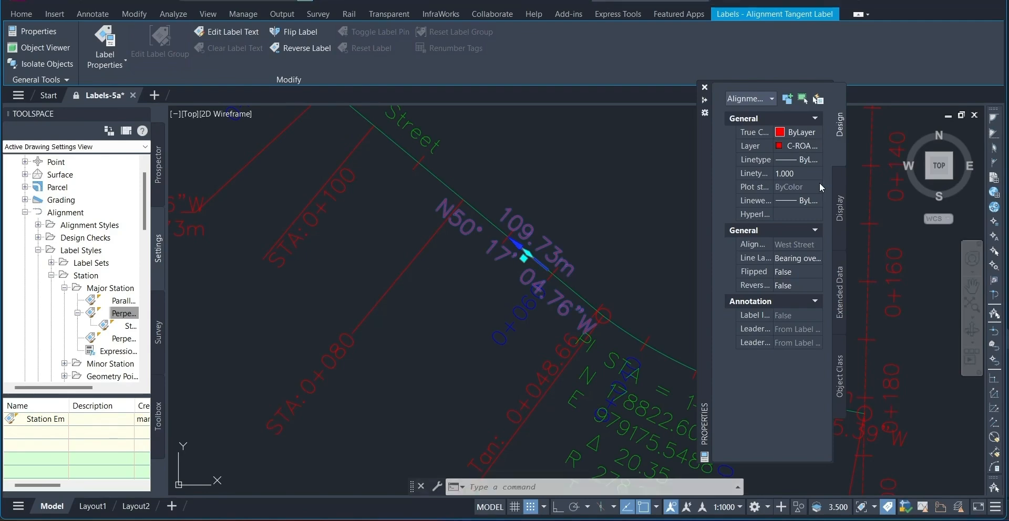
pyautogui.click(985, 343)
pyautogui.moveTo(704, 102)
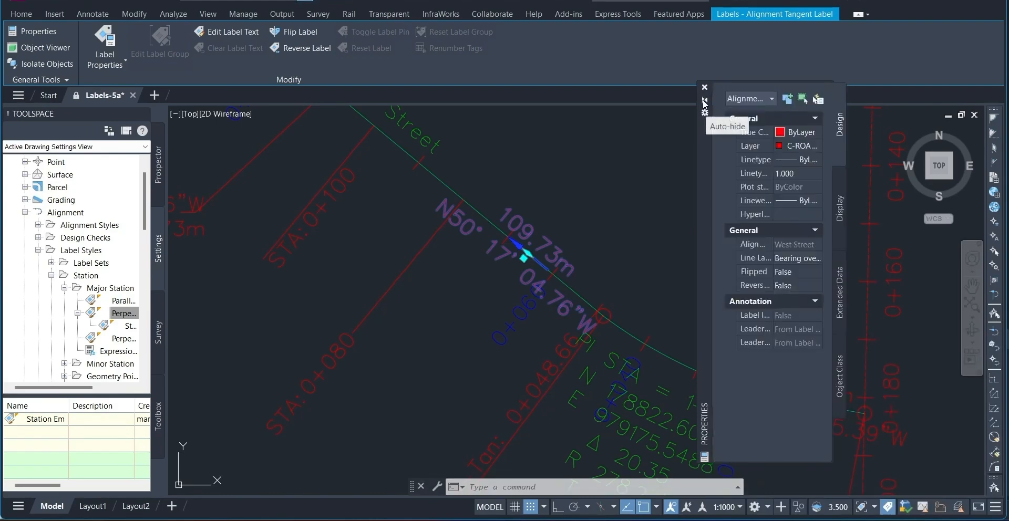
# Step: Open the tangent label's Bearing over Distance style for editing and check the layer assigned to it
pyautogui.click(793, 259)
pyautogui.click(794, 259)
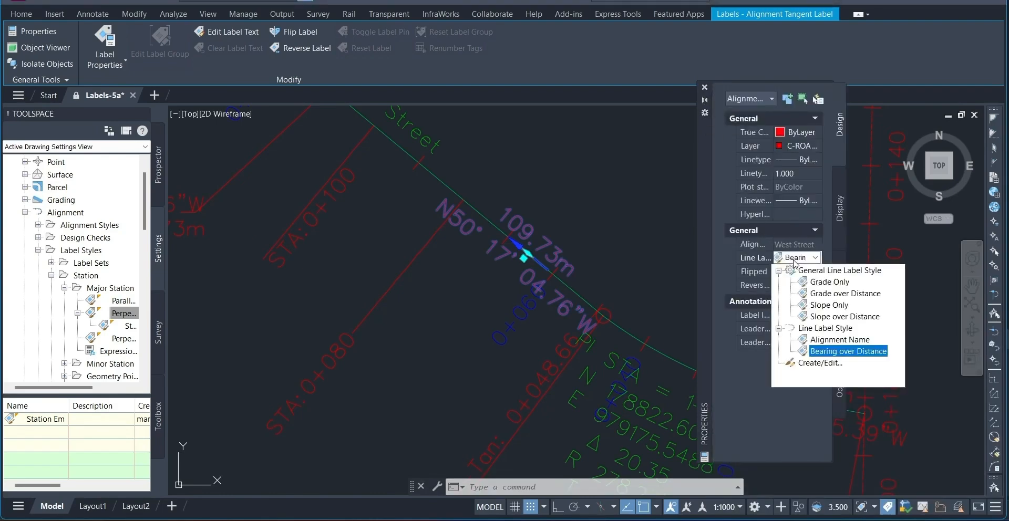
pyautogui.click(821, 363)
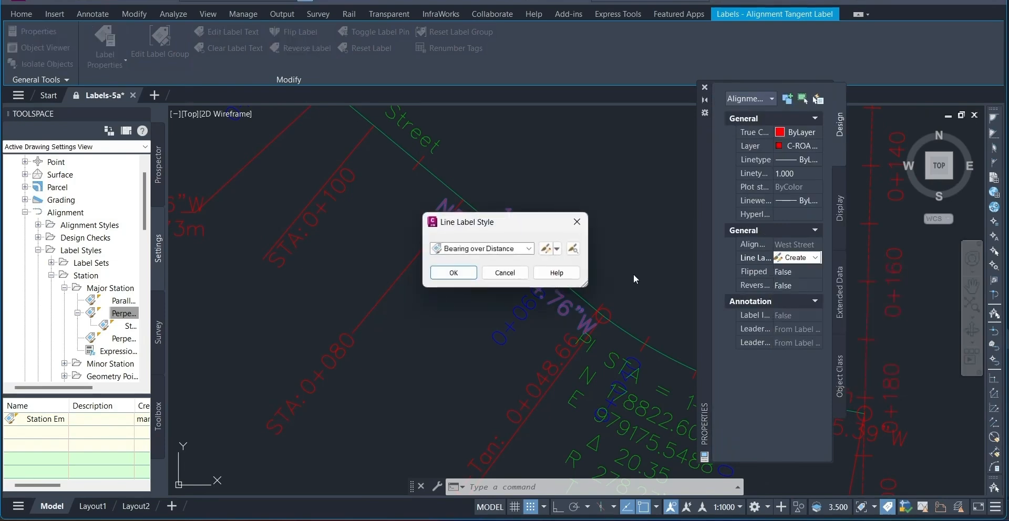
pyautogui.click(557, 249)
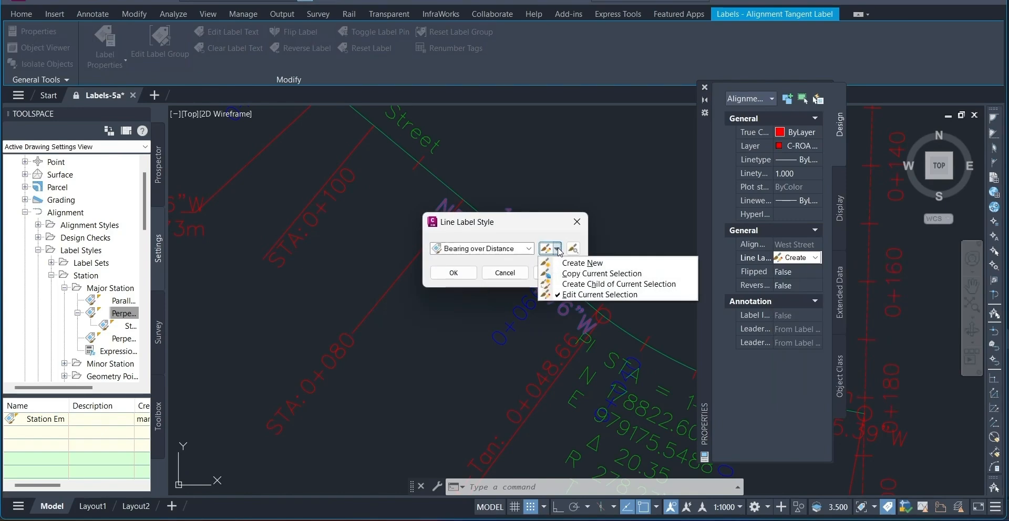
pyautogui.click(583, 295)
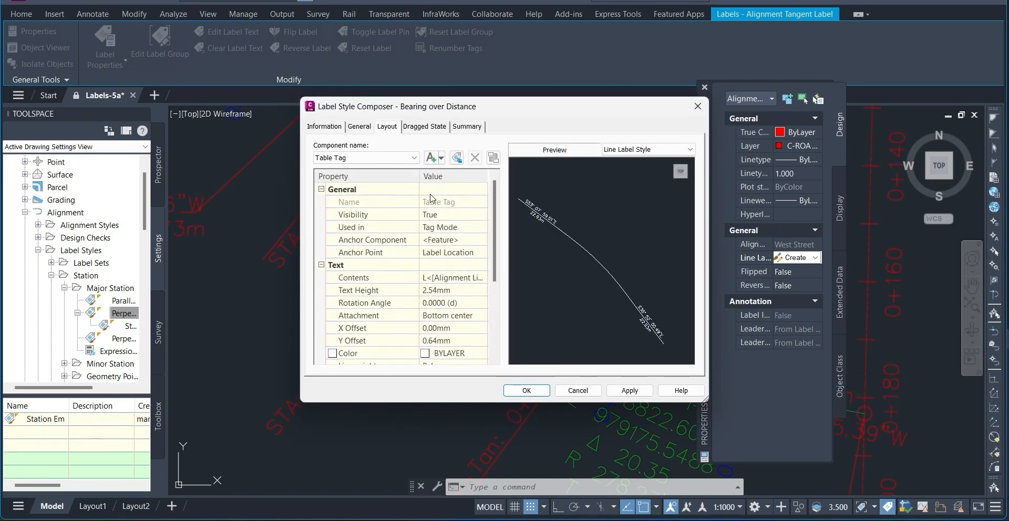
pyautogui.click(361, 127)
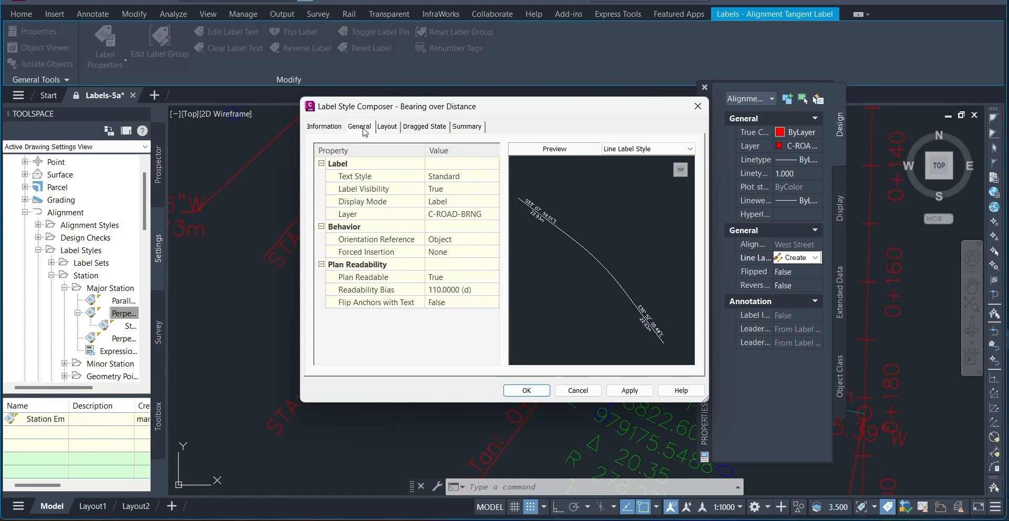
pyautogui.click(442, 215)
# Step: Review the color settings of the style's Bearing, Distance, Direction Arrow and Table Tag components, and cancel out of the style dialogs
pyautogui.click(387, 126)
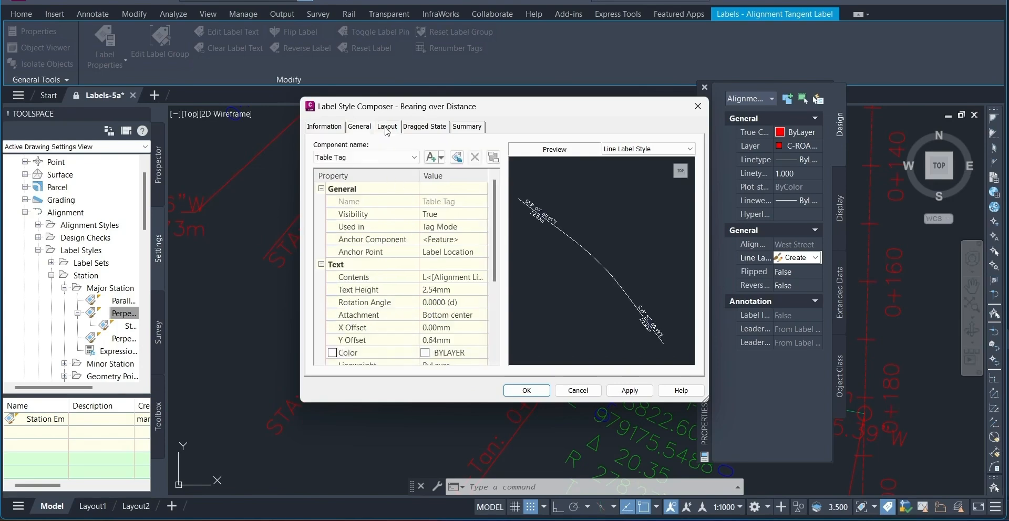
pyautogui.click(402, 158)
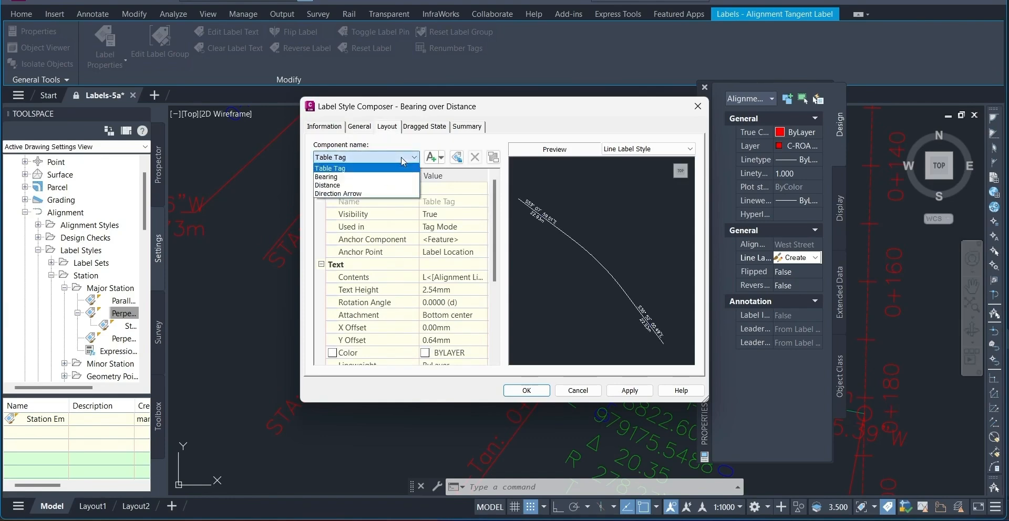
pyautogui.click(351, 177)
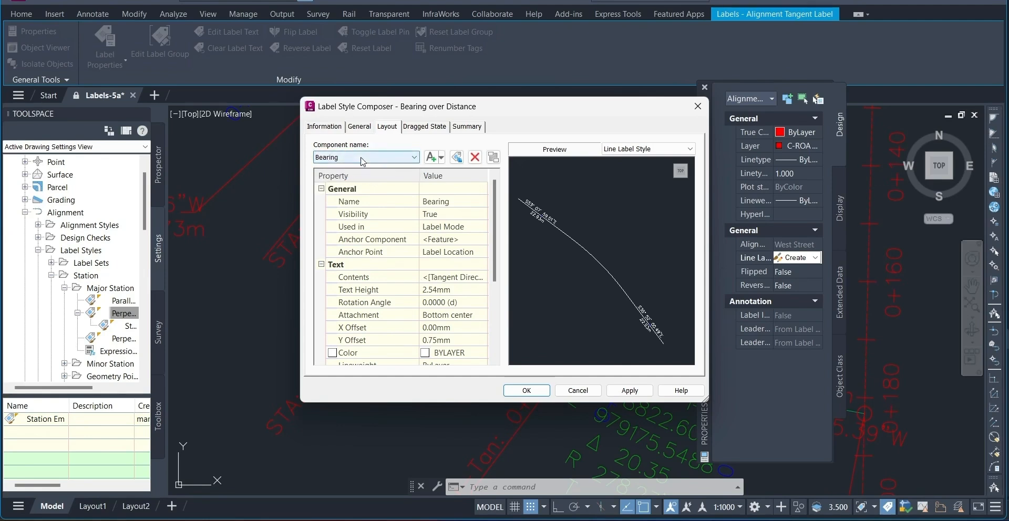
pyautogui.click(361, 157)
pyautogui.click(332, 185)
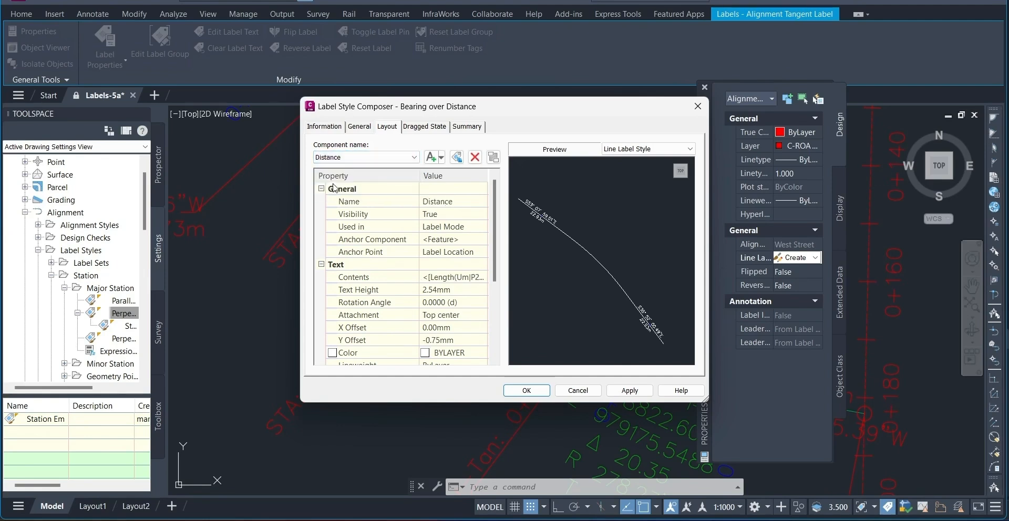
pyautogui.click(350, 157)
pyautogui.click(352, 193)
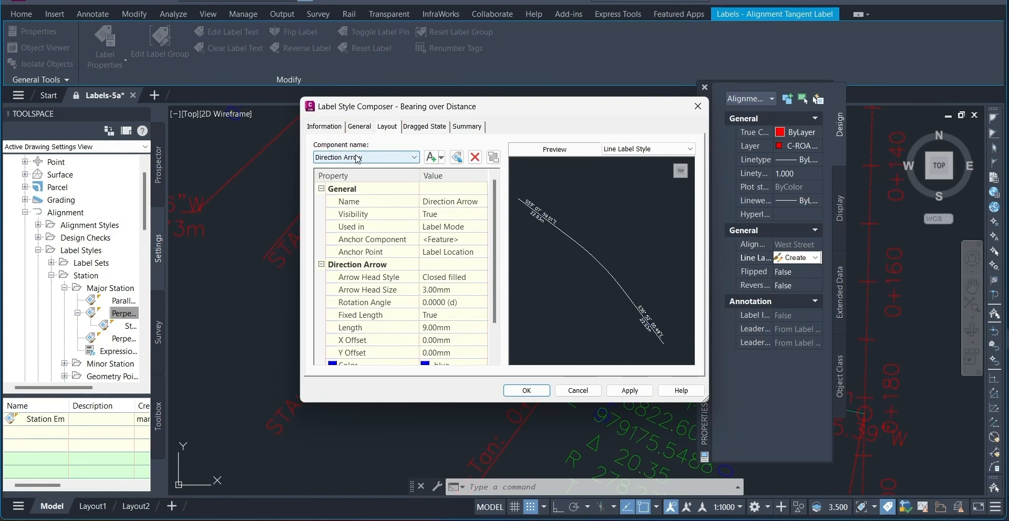
pyautogui.click(357, 158)
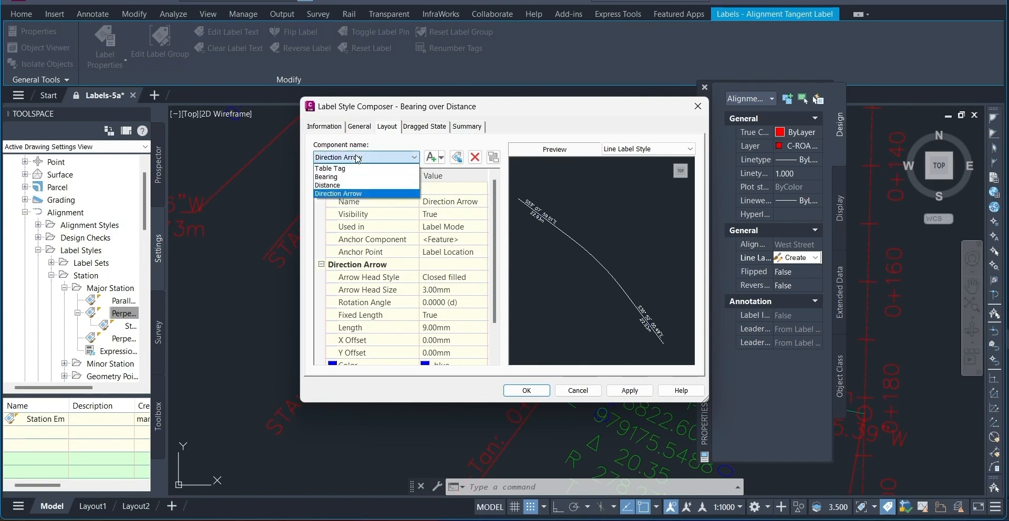
pyautogui.click(350, 188)
pyautogui.click(363, 157)
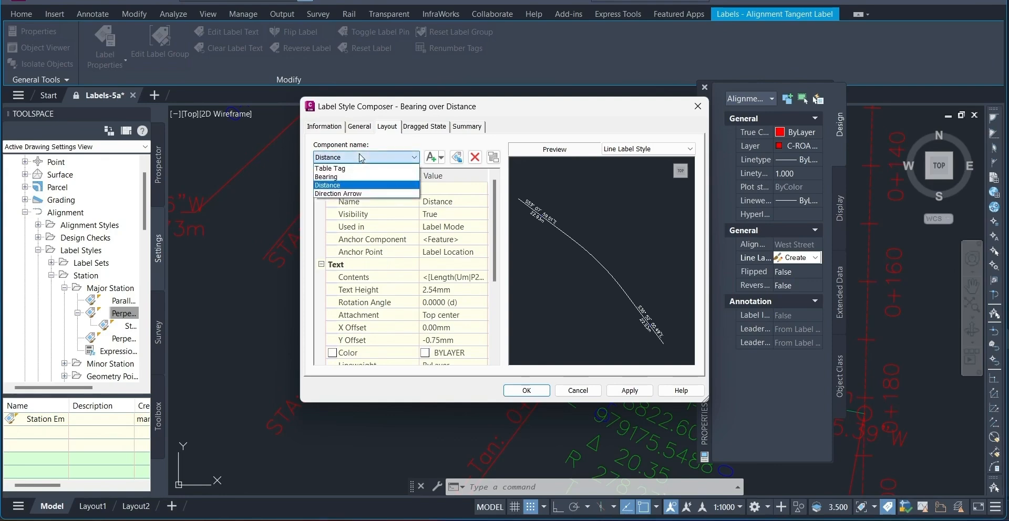
pyautogui.click(349, 165)
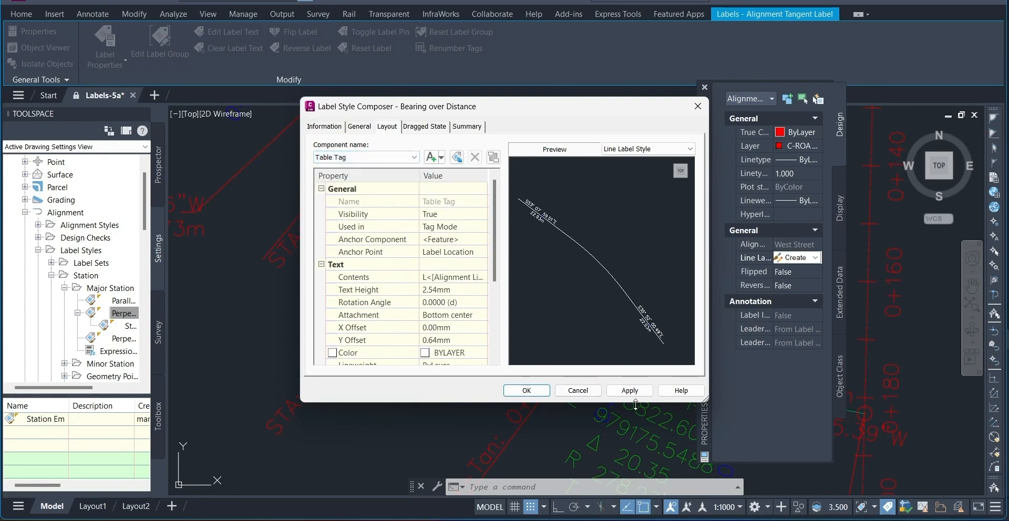
pyautogui.click(581, 390)
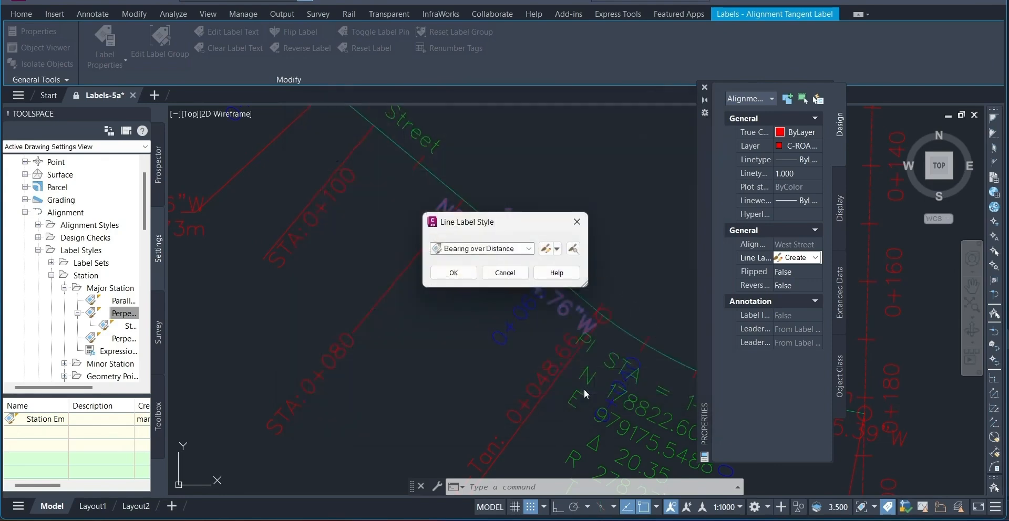
pyautogui.click(499, 275)
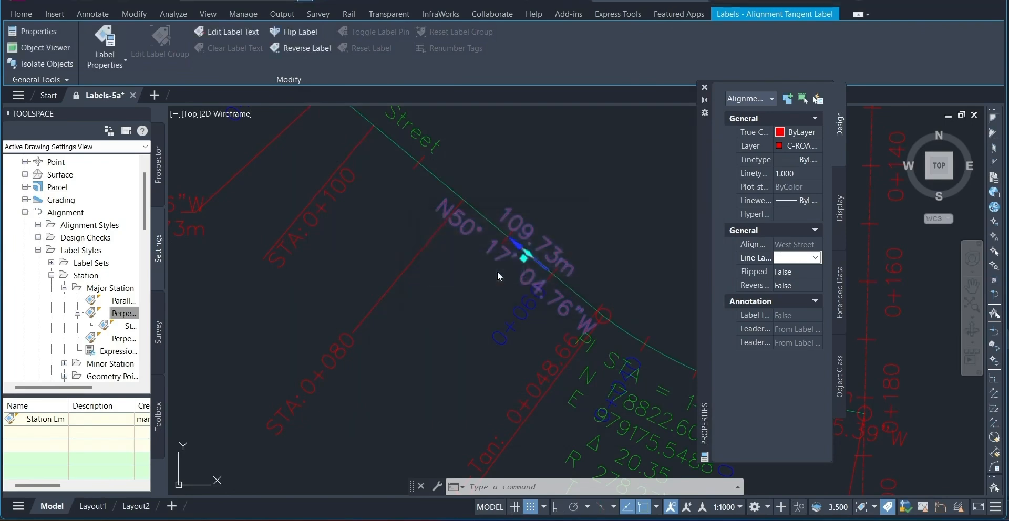
# Step: Turn off the selected label's C-ROAD-TEXT layer and inspect the labels along West Street
pyautogui.click(21, 14)
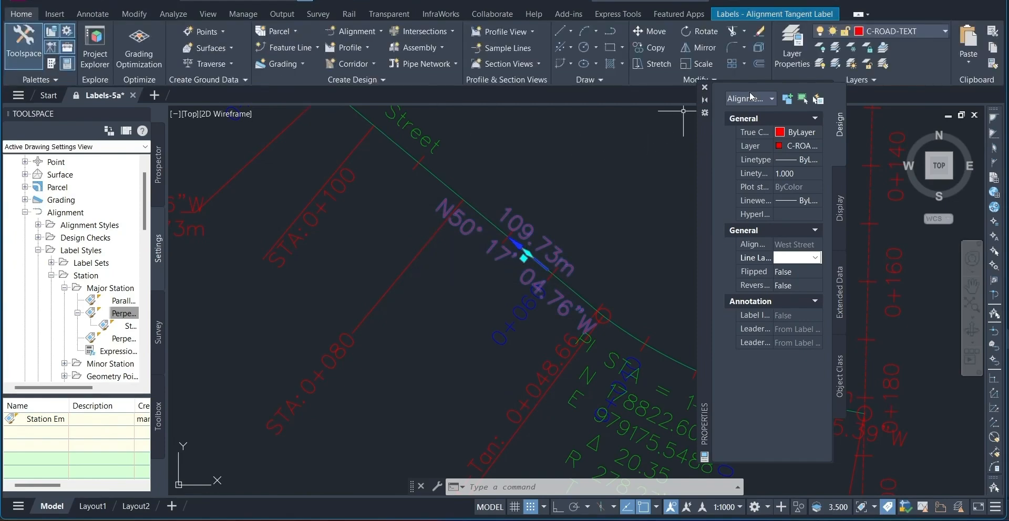
pyautogui.click(903, 32)
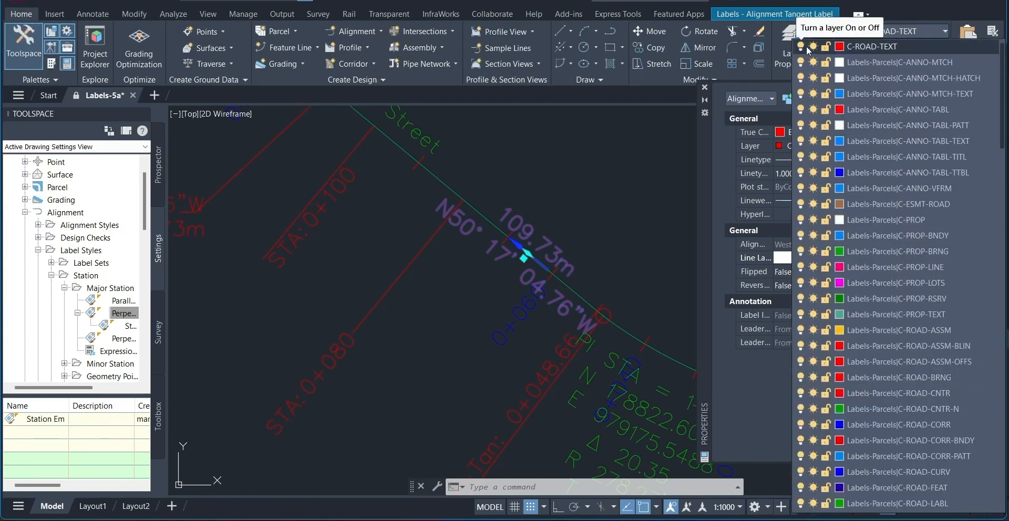
pyautogui.click(802, 47)
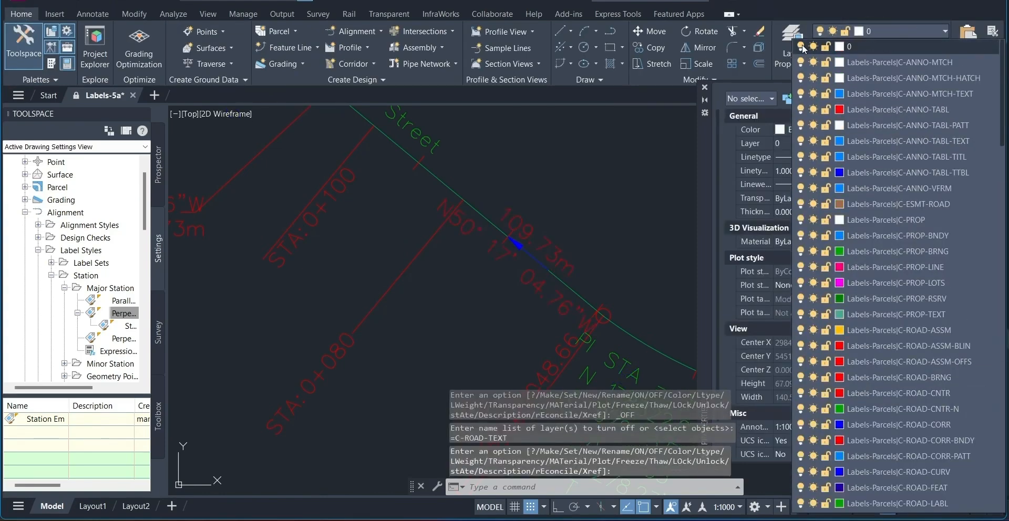
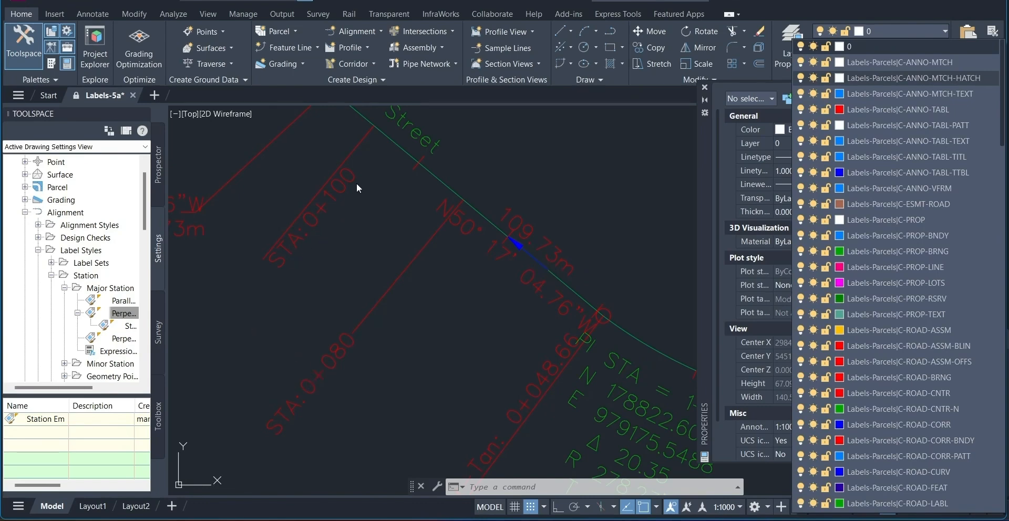
pyautogui.scroll(-2, 323, 267)
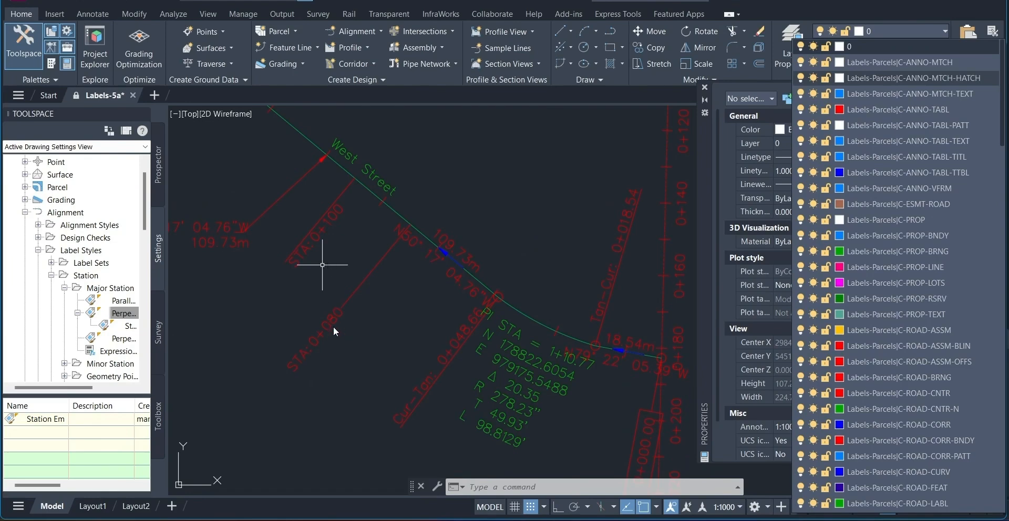
pyautogui.scroll(-1, 333, 330)
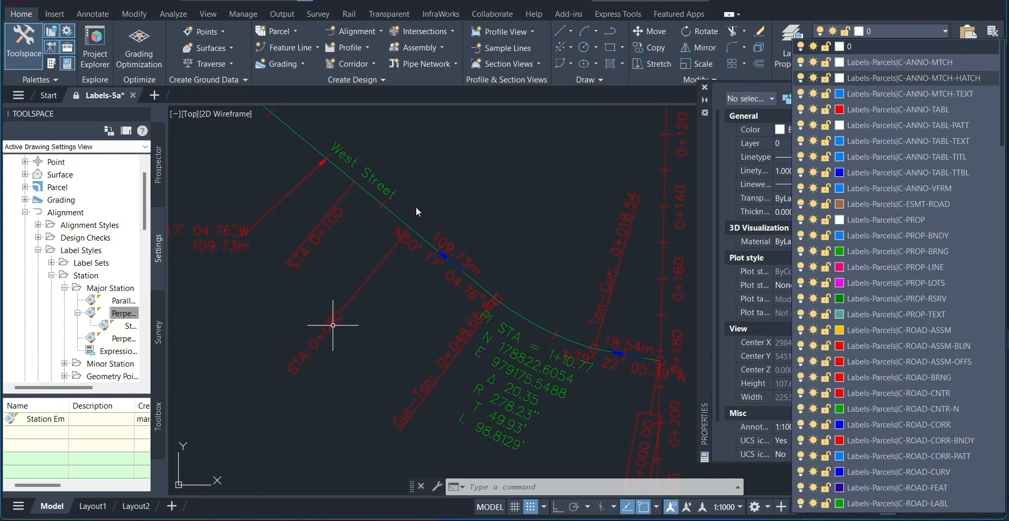
pyautogui.click(107, 0)
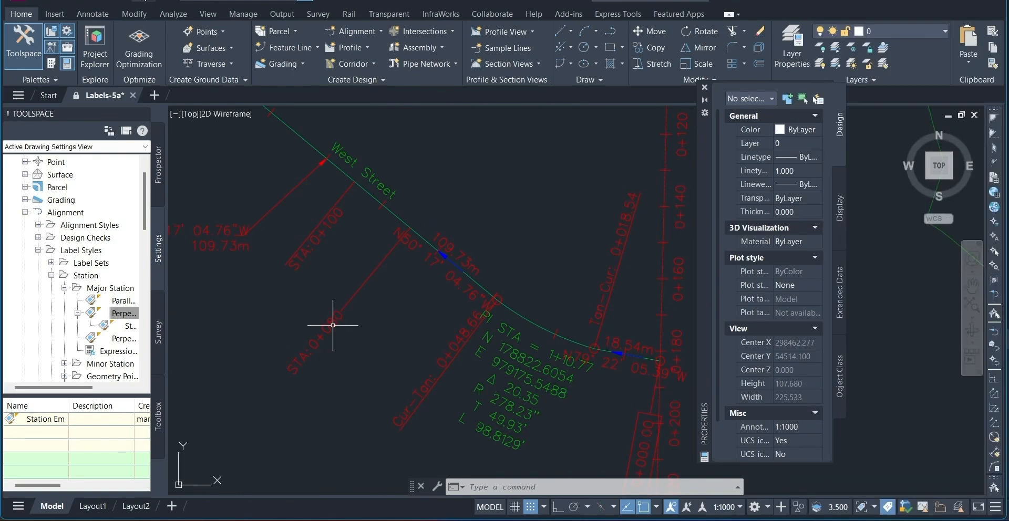
pyautogui.click(142, 0)
pyautogui.click(142, 0)
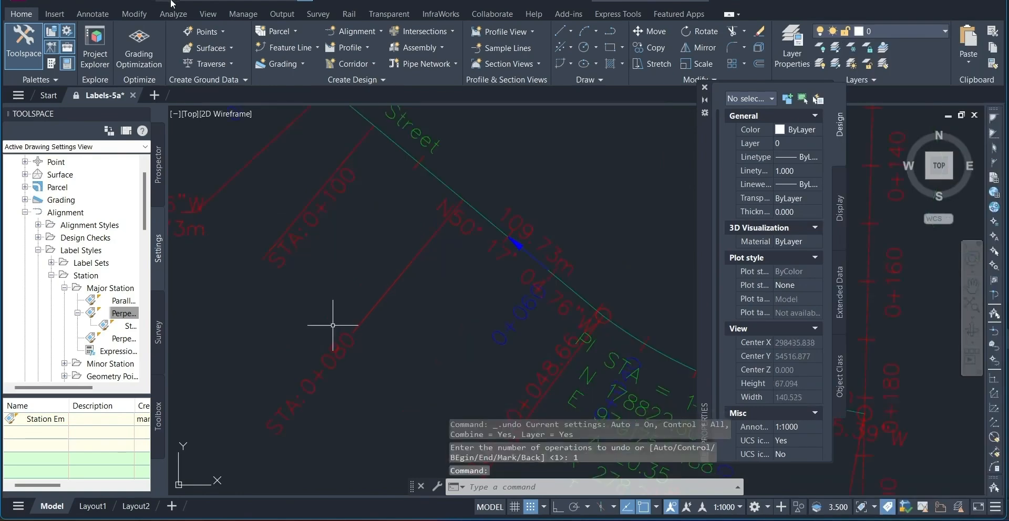
pyautogui.click(167, 0)
pyautogui.click(167, 1)
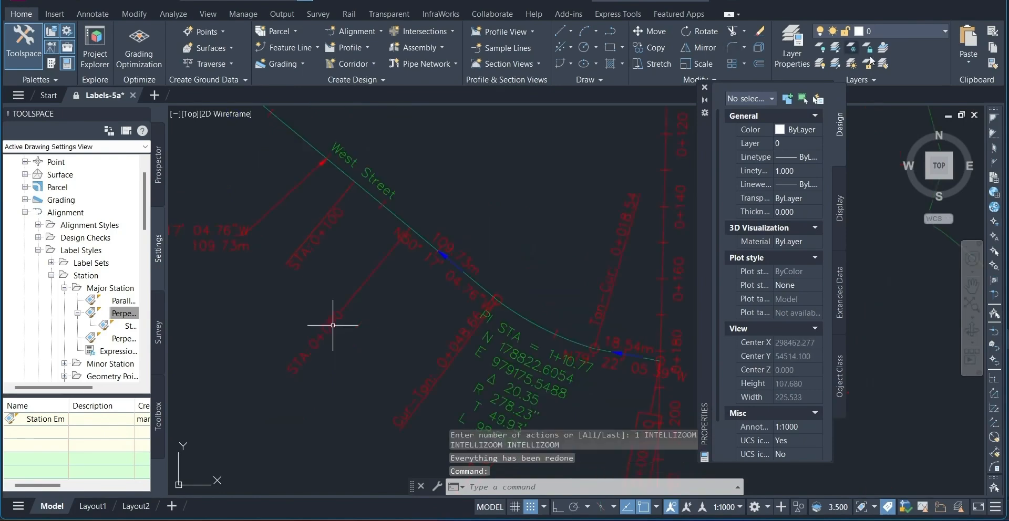
pyautogui.click(925, 31)
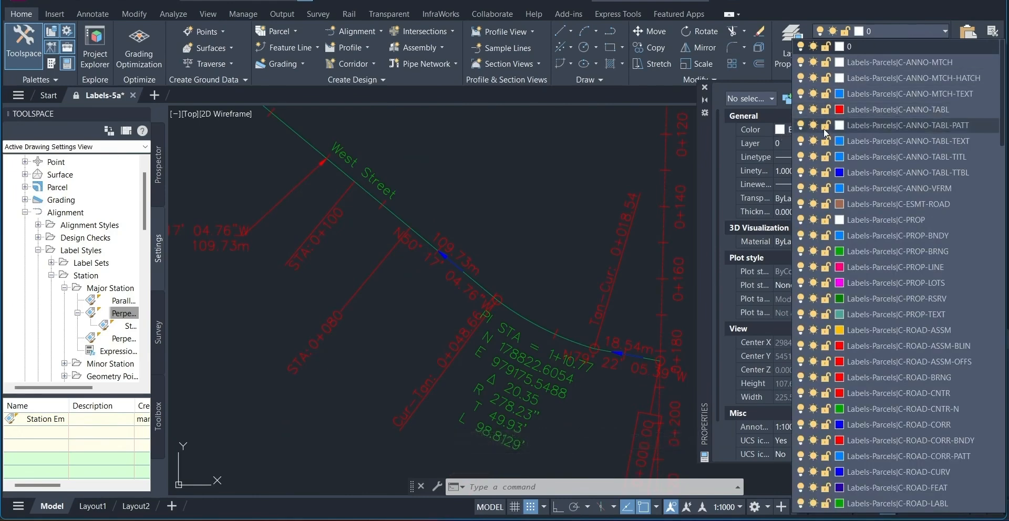
pyautogui.click(599, 289)
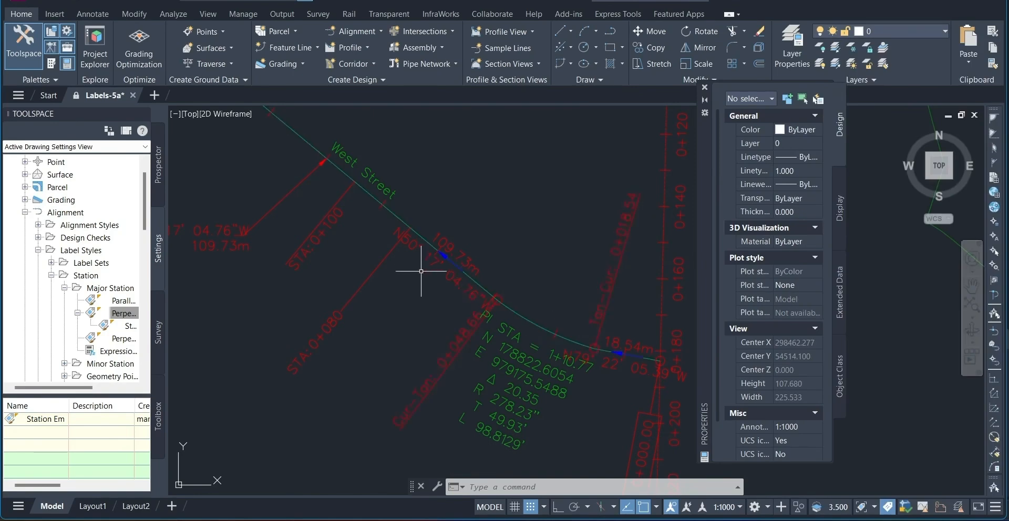
# Step: Turn the C-ROAD-TEXT layer of West Street's station labels back on and clear the selection
pyautogui.click(389, 255)
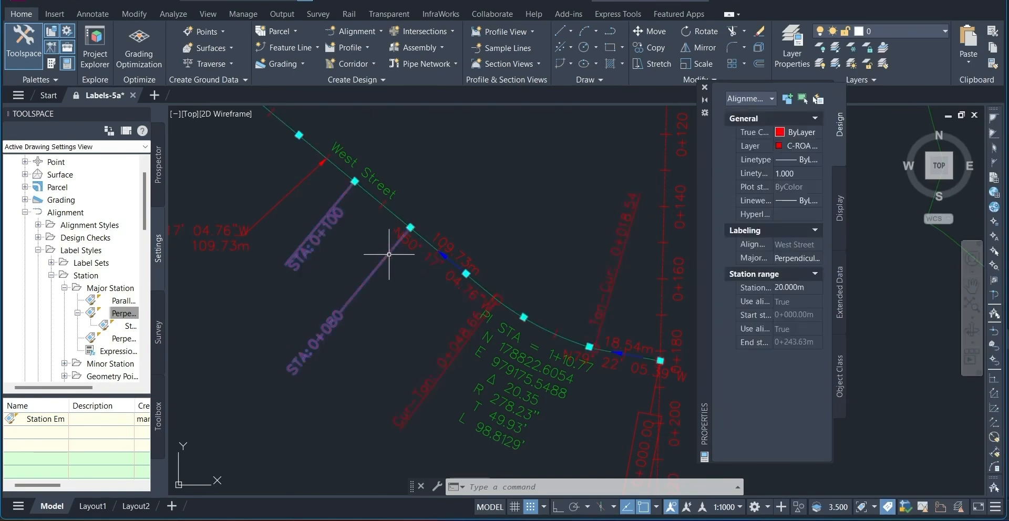
pyautogui.click(19, 10)
pyautogui.click(911, 32)
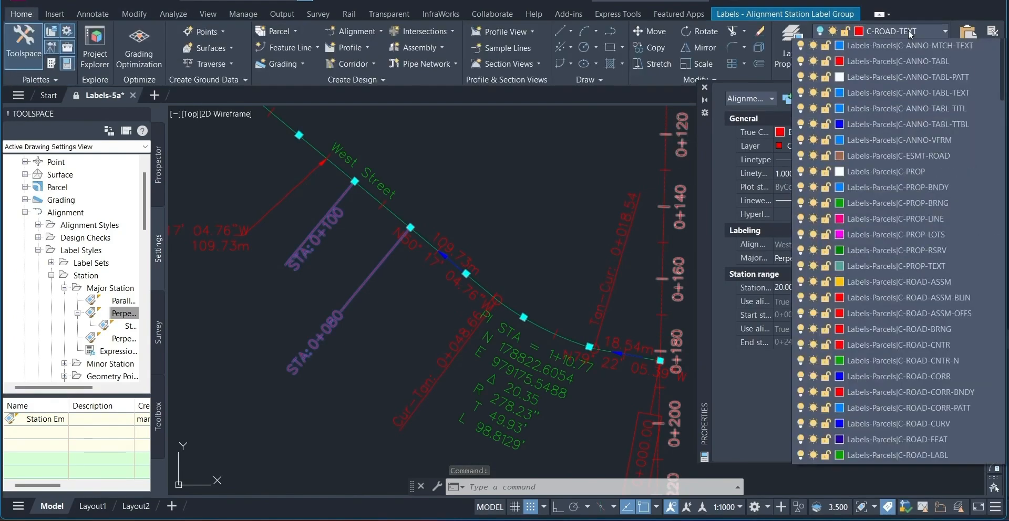
pyautogui.click(801, 47)
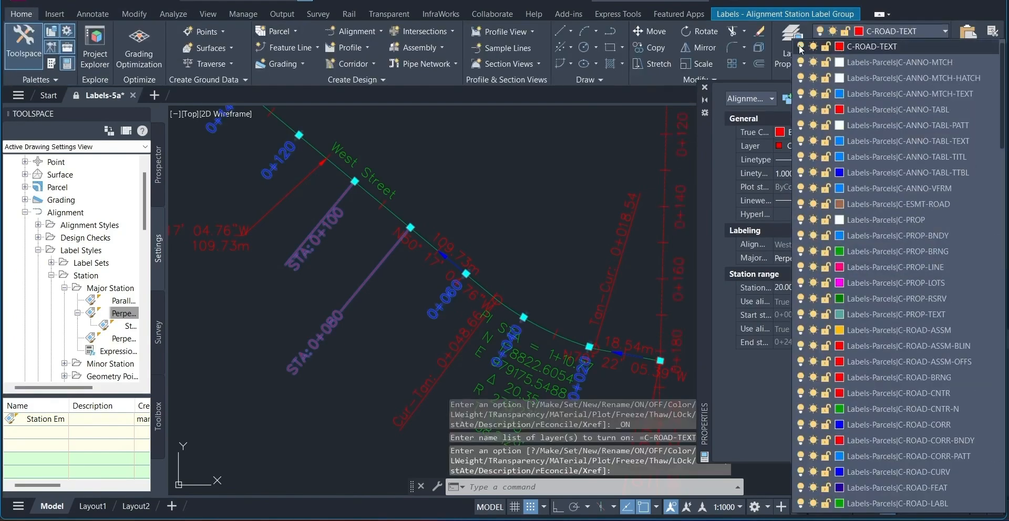
pyautogui.click(546, 209)
pyautogui.click(541, 207)
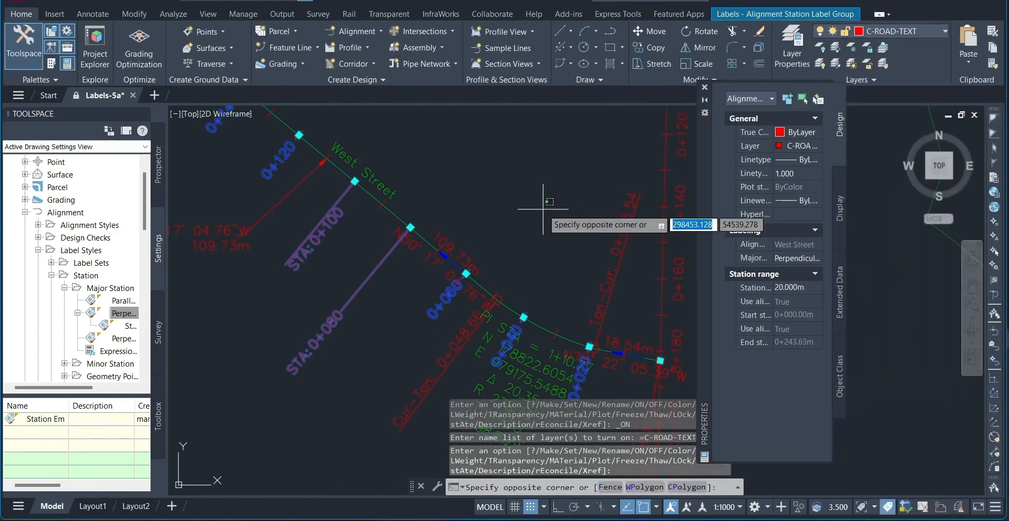
pyautogui.press('Escape')
pyautogui.press('Escape')
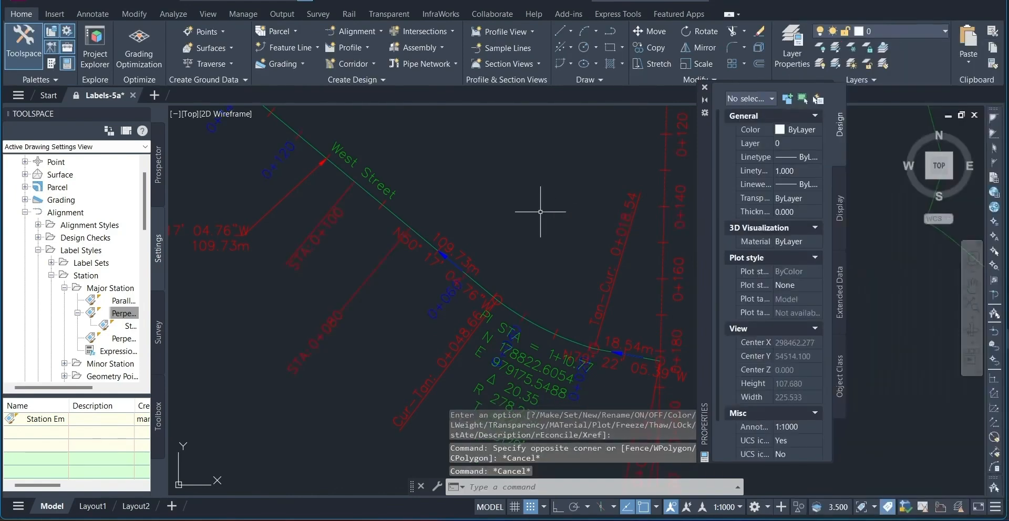
# Step: Pull the 0+040 station label off West Street to about station 0+059, about 20 m from the alignment
pyautogui.moveTo(531, 289); pyautogui.dragTo(526, 198, button='middle')
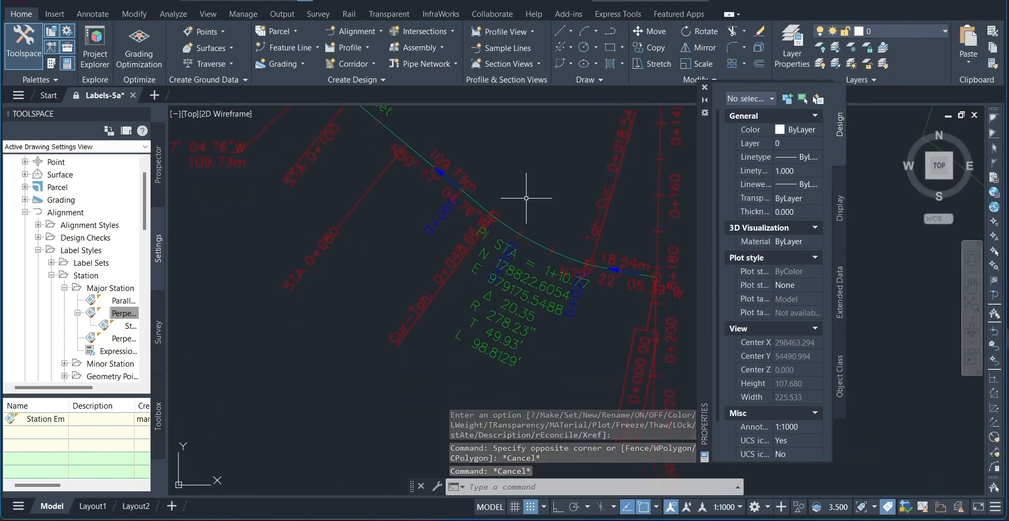
pyautogui.scroll(2, 420, 274)
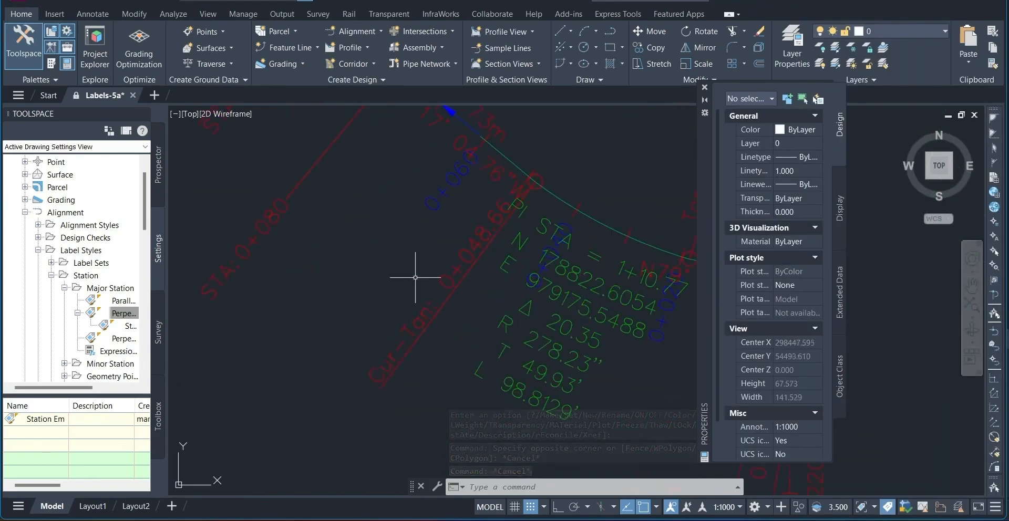
pyautogui.click(569, 225)
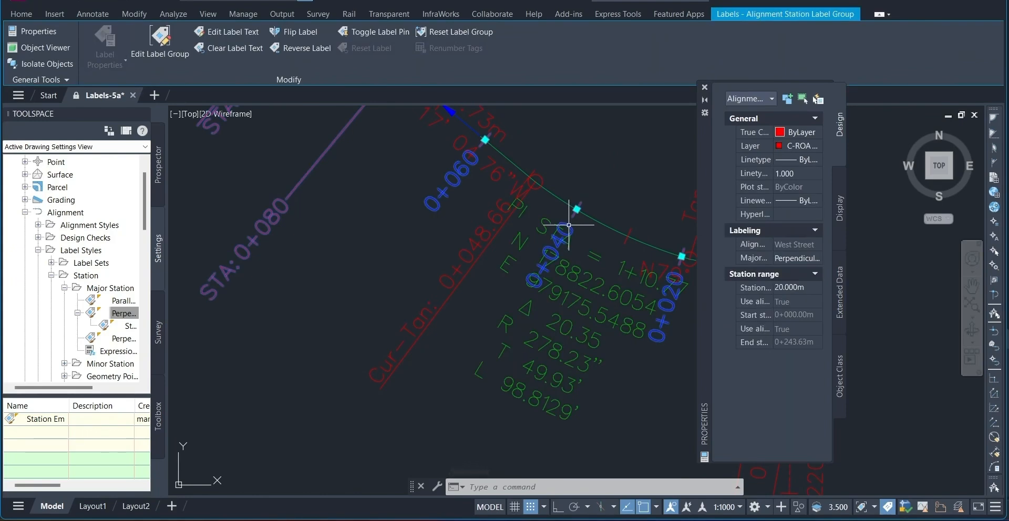
pyautogui.click(576, 210)
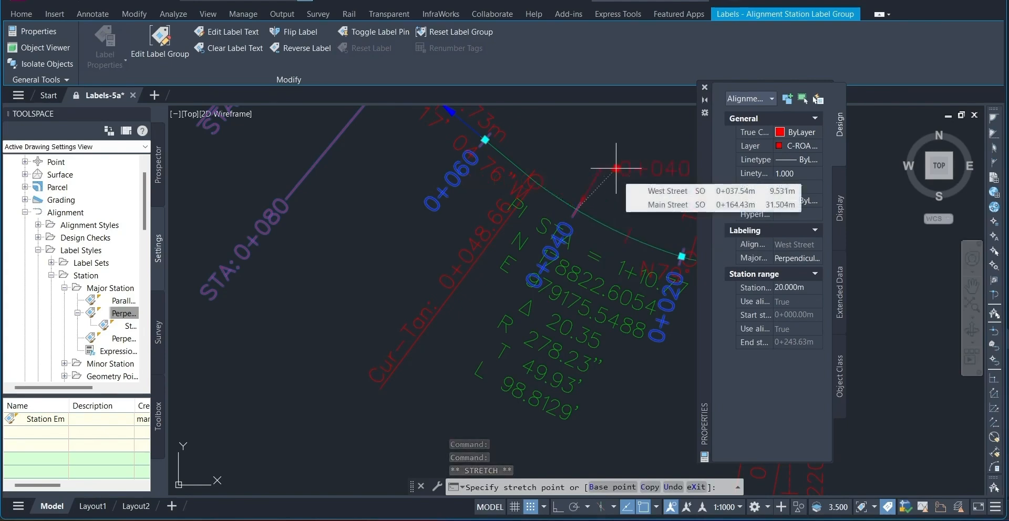
pyautogui.moveTo(613, 166); pyautogui.dragTo(590, 338, button='middle')
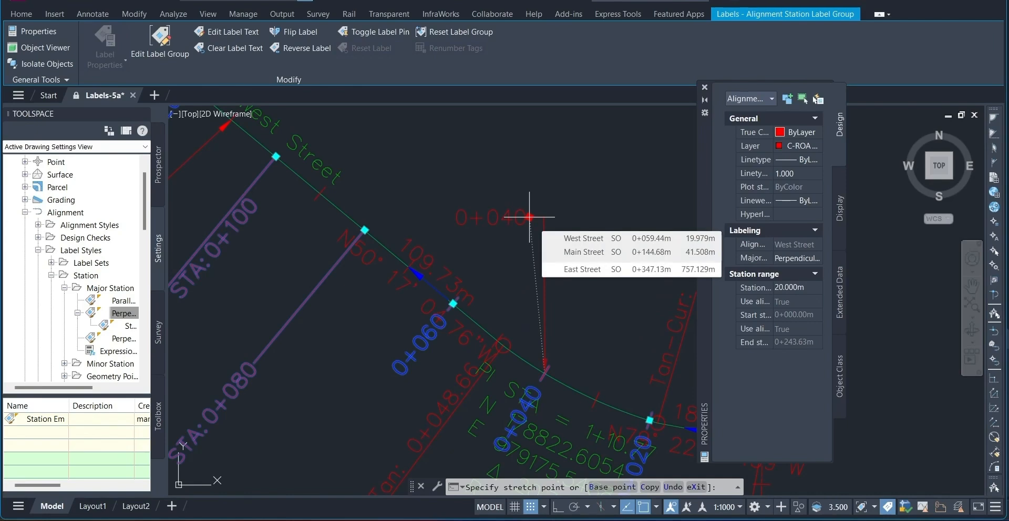
pyautogui.click(529, 216)
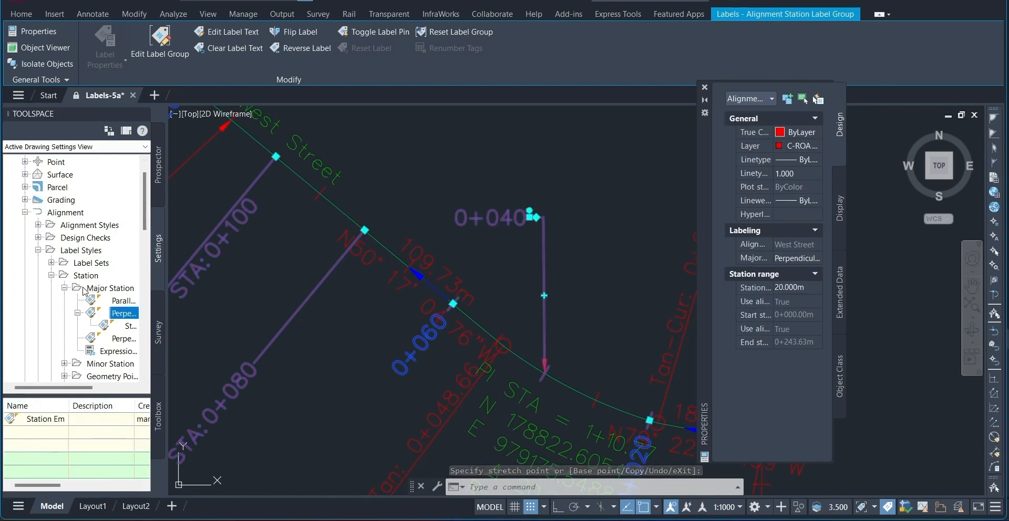
# Step: Open the Perpendicular with Tick style under the alignment's Major Station label styles for editing
pyautogui.click(25, 213)
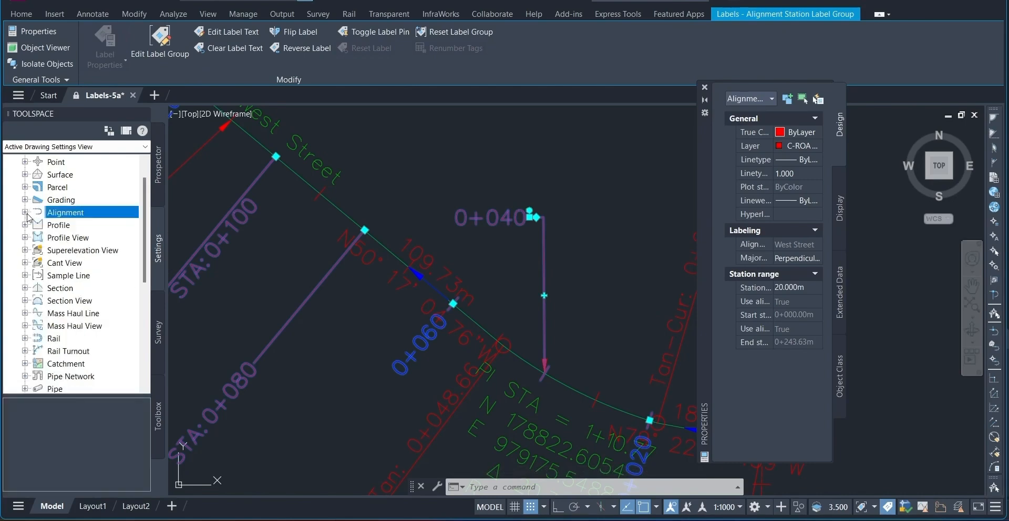
pyautogui.click(26, 213)
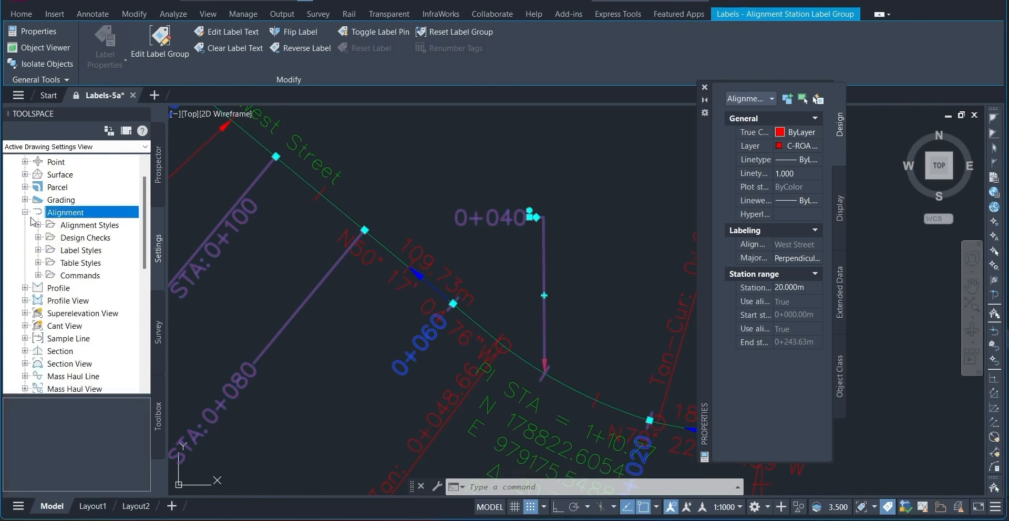
pyautogui.click(39, 251)
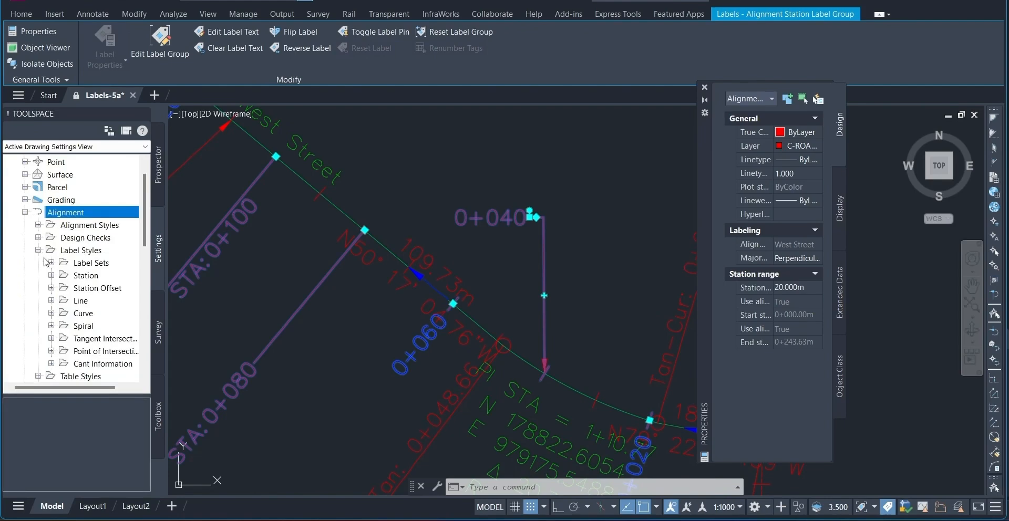
pyautogui.click(51, 275)
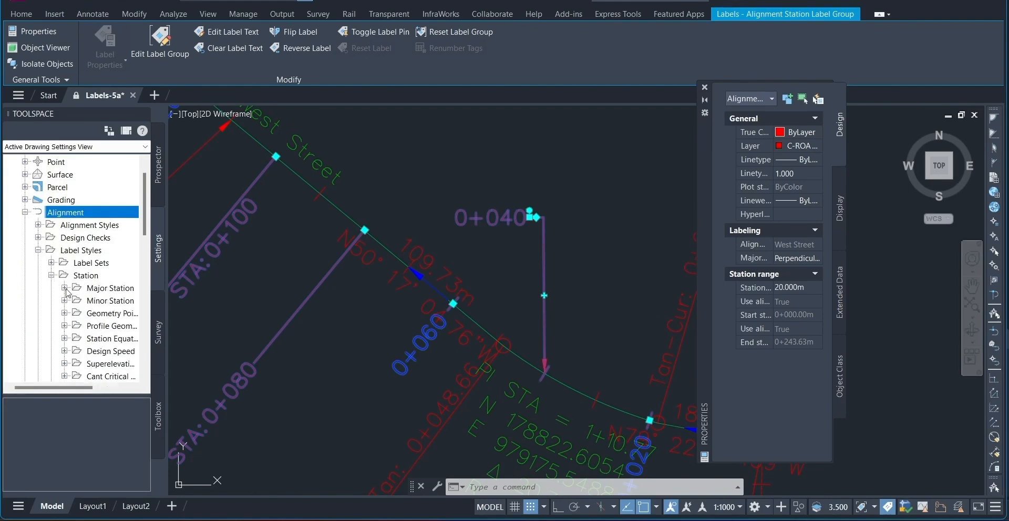
pyautogui.click(64, 288)
pyautogui.moveTo(85, 389); pyautogui.dragTo(124, 388)
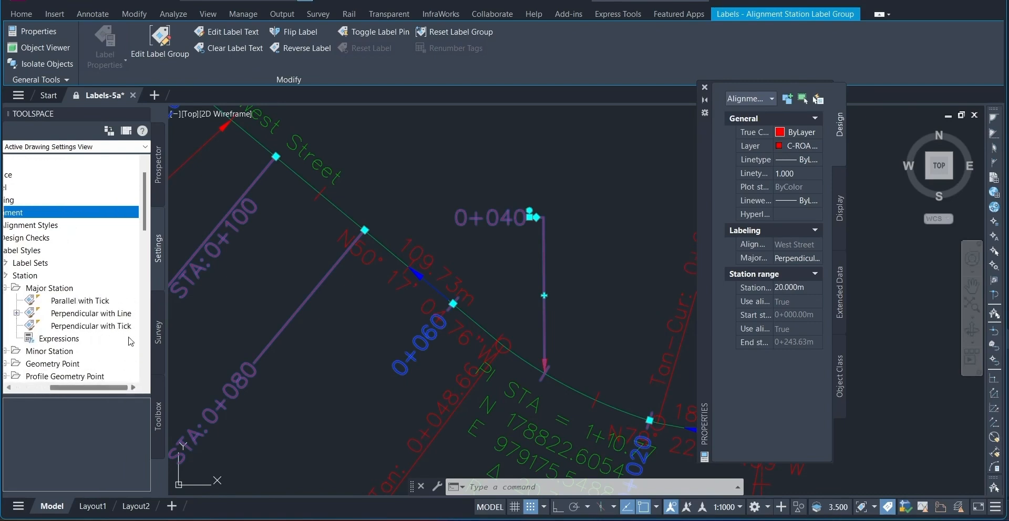
pyautogui.click(117, 316)
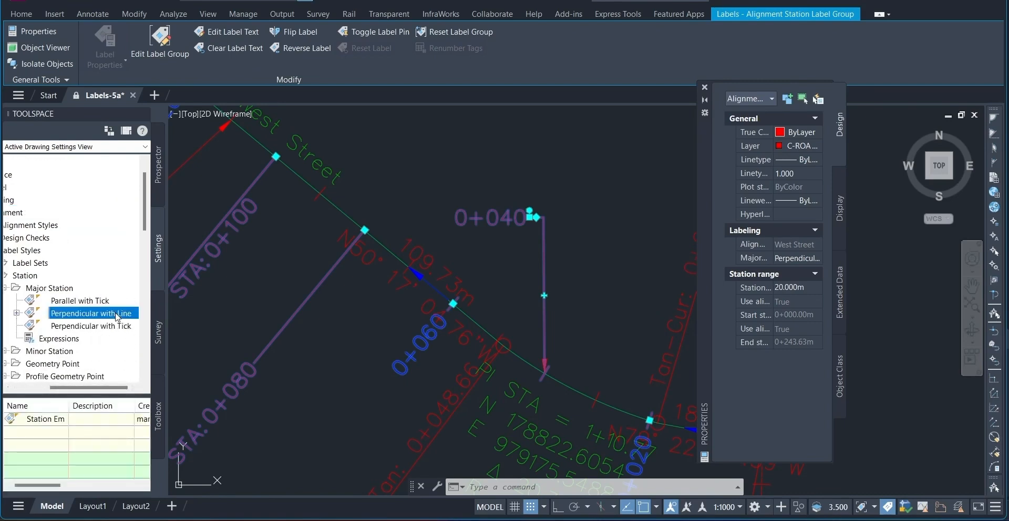
pyautogui.click(116, 327)
pyautogui.rightClick(117, 327)
pyautogui.click(131, 336)
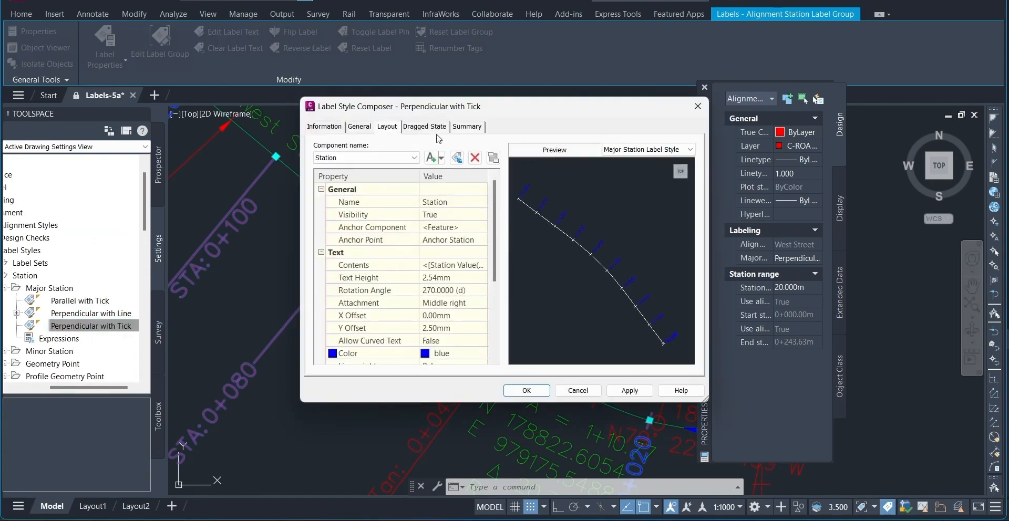
# Step: Review the style's dragged state leader settings, including arrowhead style, leader type and lineweight
pyautogui.click(439, 135)
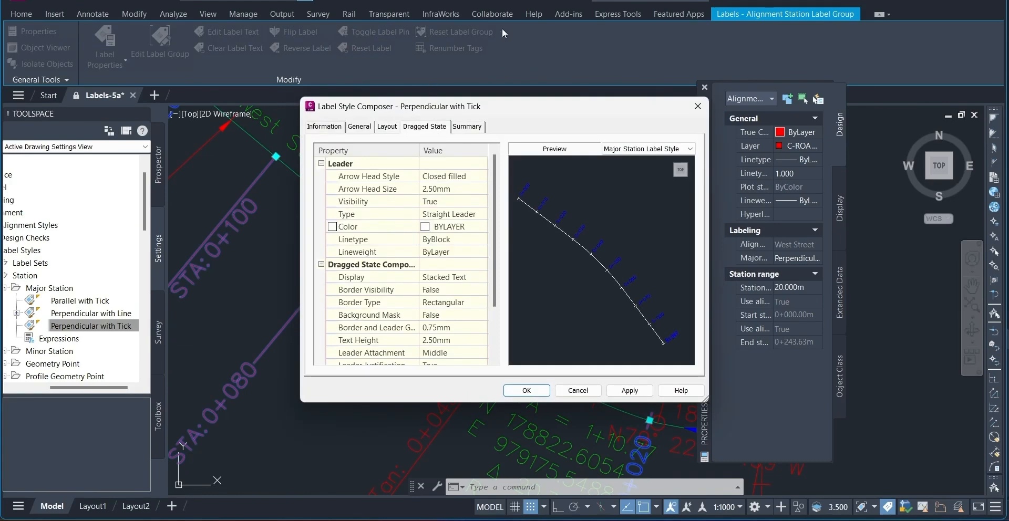
pyautogui.click(452, 189)
pyautogui.click(469, 179)
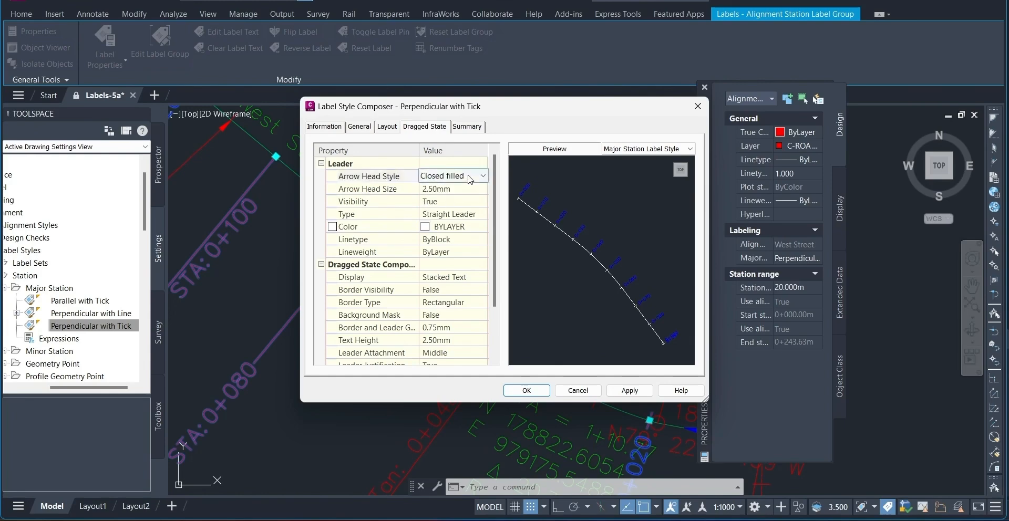
pyautogui.click(455, 214)
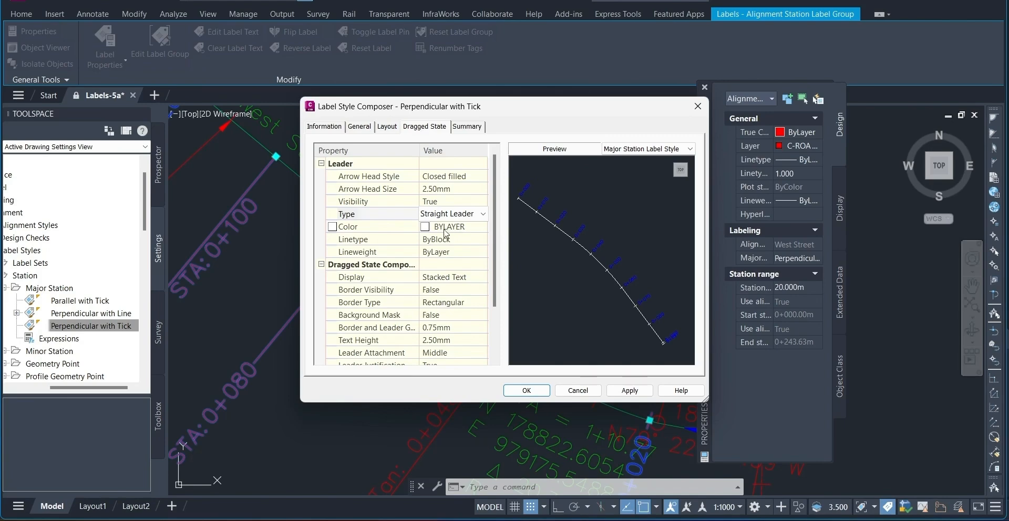
pyautogui.click(403, 264)
pyautogui.click(400, 253)
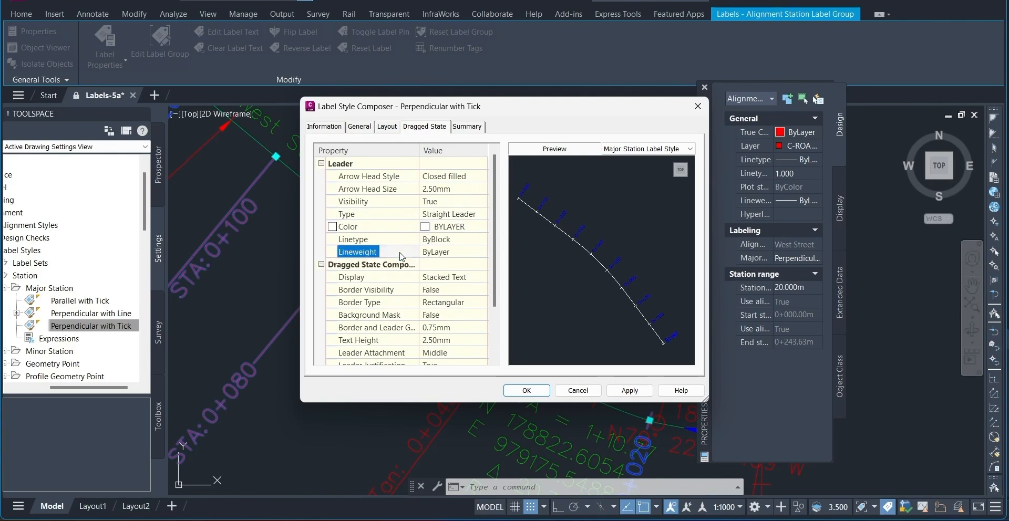
pyautogui.click(424, 128)
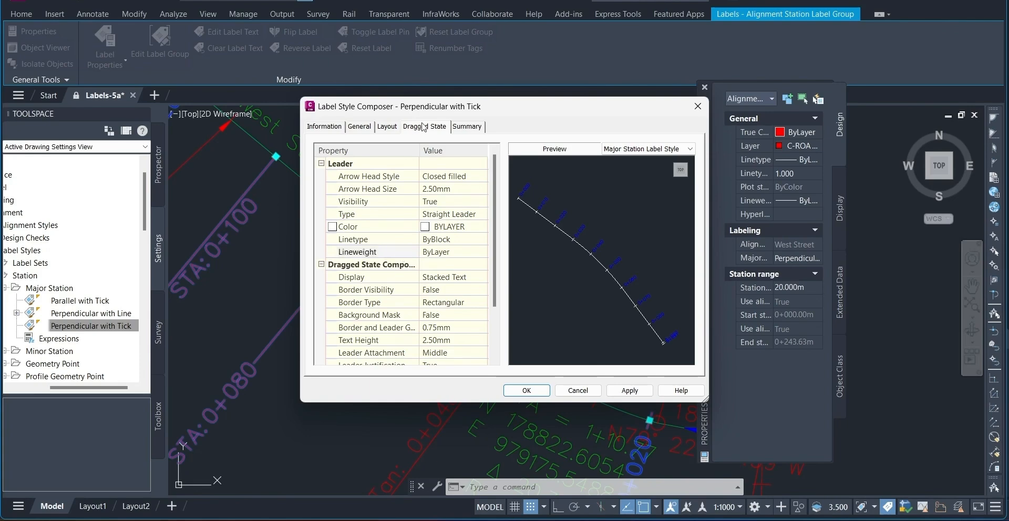
# Step: Set the dragged state component display to As Composed and apply the change
pyautogui.click(440, 278)
pyautogui.click(441, 279)
pyautogui.click(445, 291)
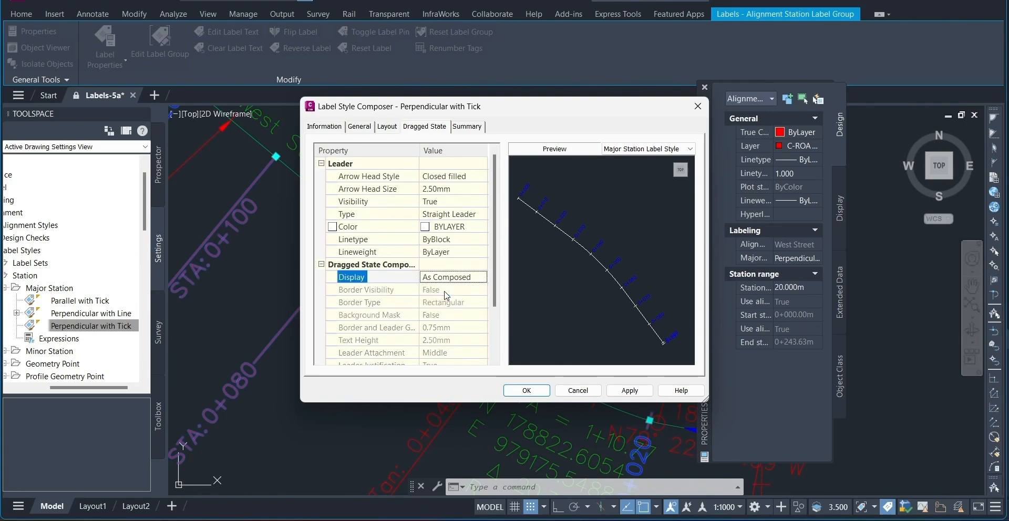
pyautogui.click(629, 391)
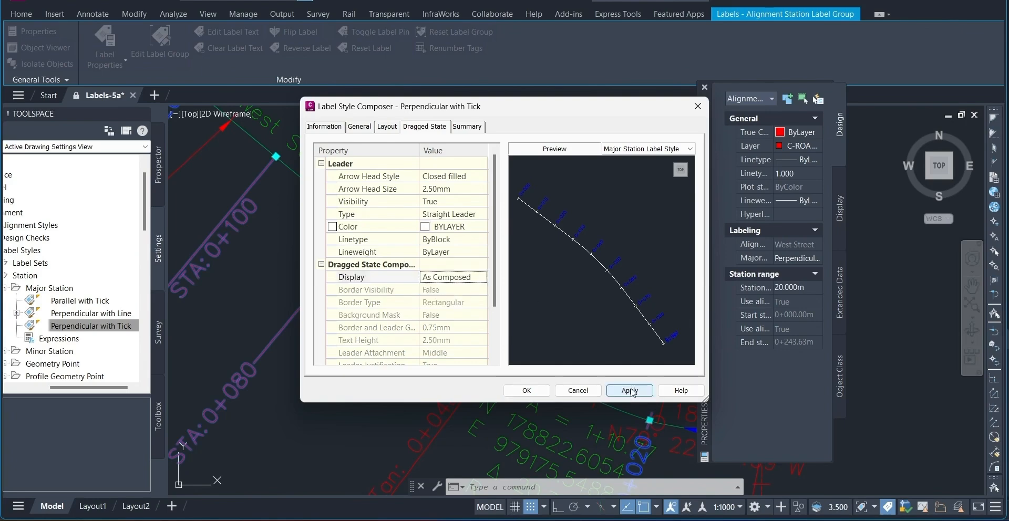
pyautogui.click(634, 391)
# Step: Return the dragged state component display to Stacked Text and apply it
pyautogui.click(457, 278)
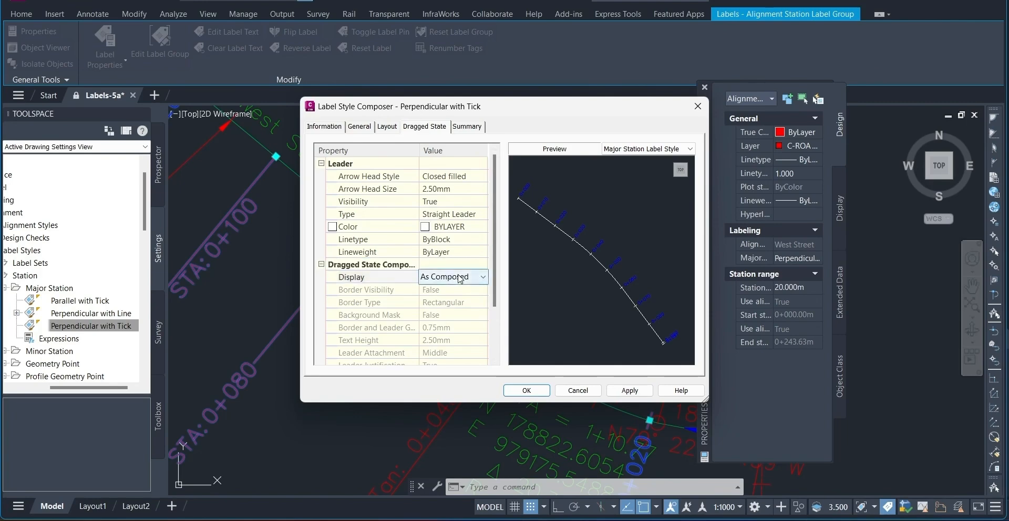
pyautogui.click(460, 278)
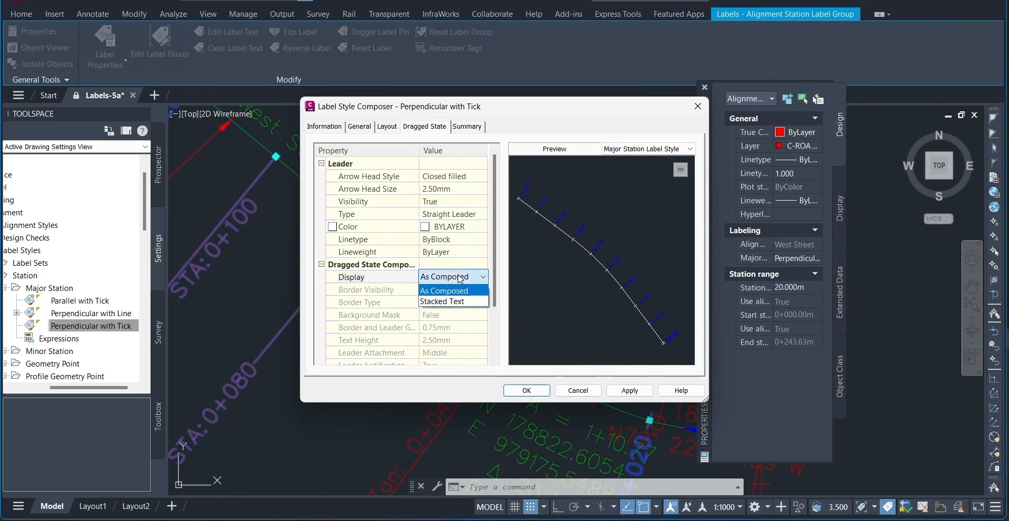
pyautogui.click(458, 302)
pyautogui.click(641, 392)
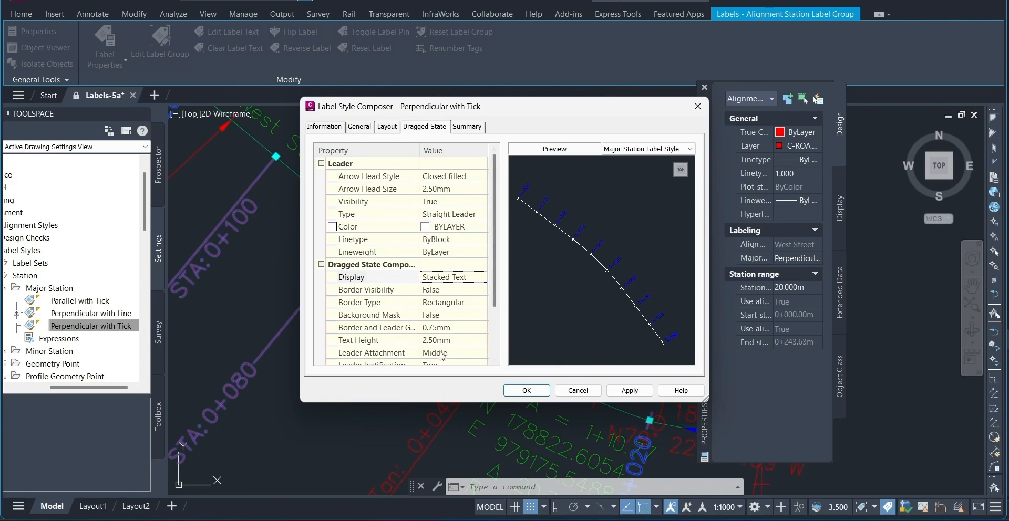
# Step: Review the leader attachment and remaining dragged state component settings of the Perpendicular with Tick style
pyautogui.click(399, 352)
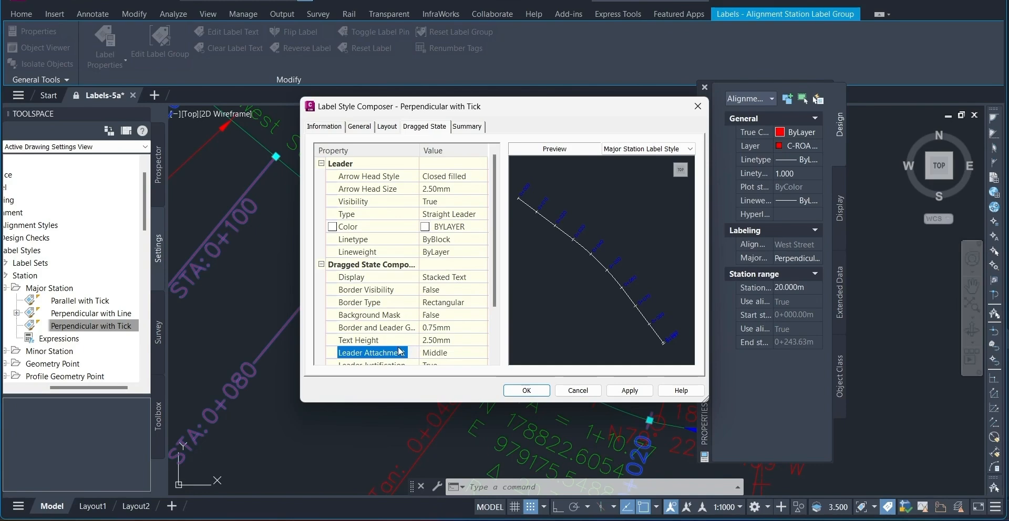
pyautogui.scroll(-2, 403, 345)
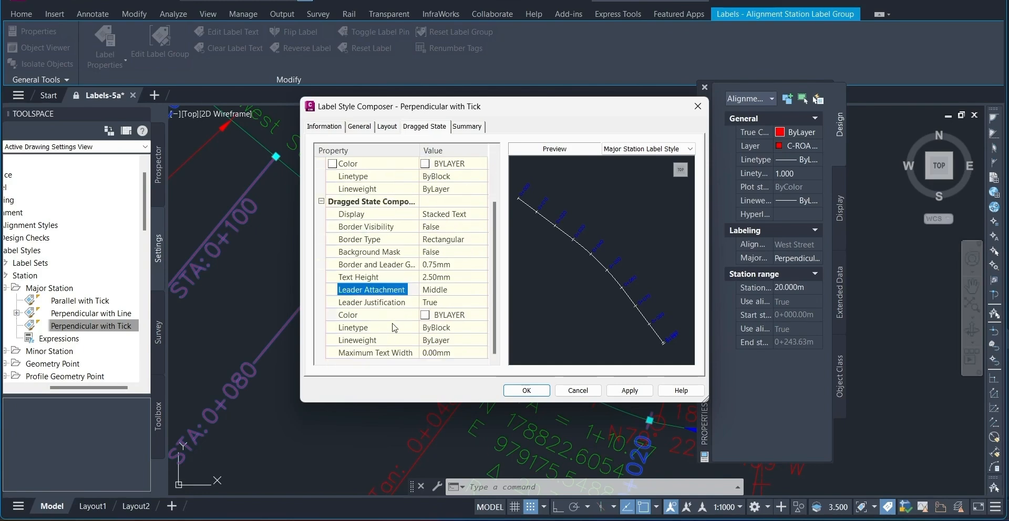
pyautogui.scroll(2, 394, 328)
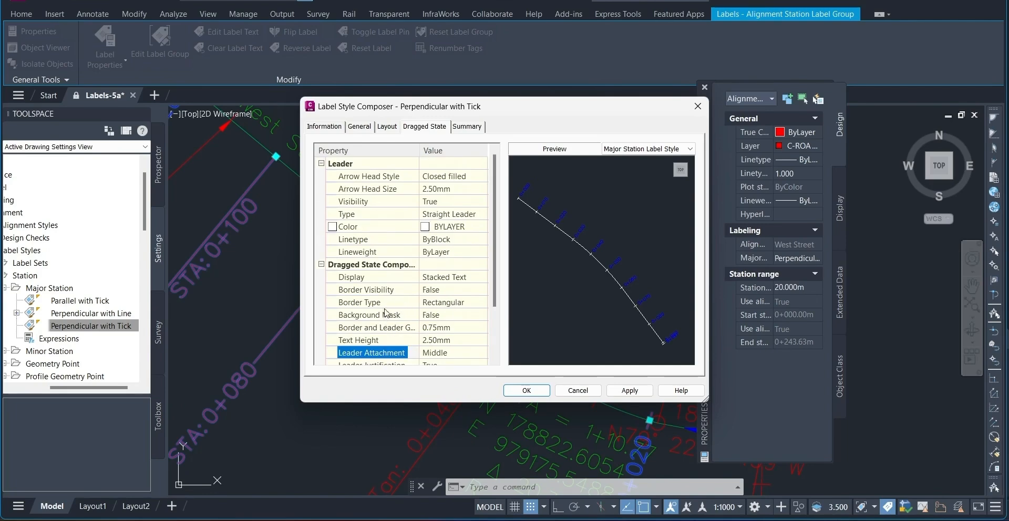
# Step: Turn on border visibility for the dragged state components and set the border type to Rounded Rectangular
pyautogui.click(389, 303)
pyautogui.click(395, 291)
pyautogui.click(439, 292)
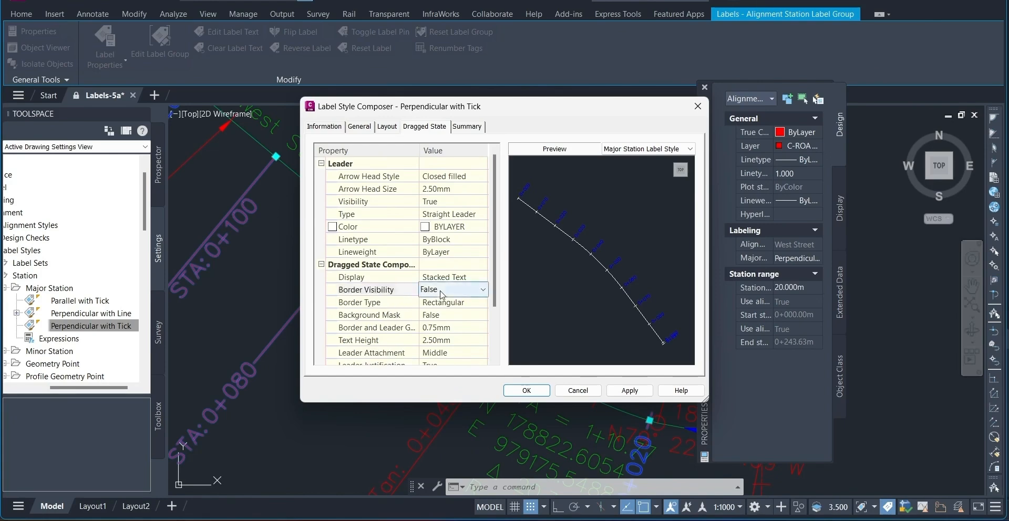
pyautogui.click(440, 294)
pyautogui.click(451, 314)
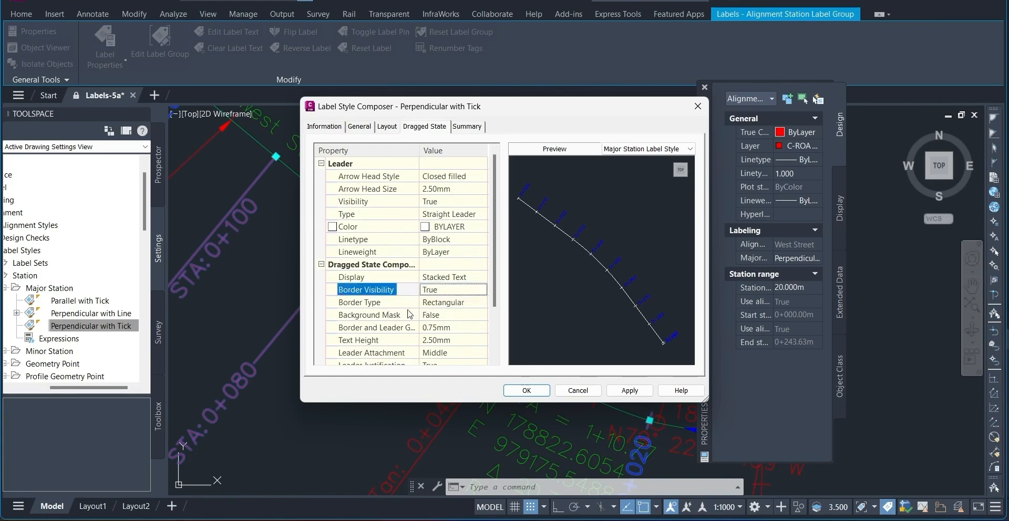
pyautogui.click(408, 303)
pyautogui.click(441, 303)
pyautogui.click(447, 303)
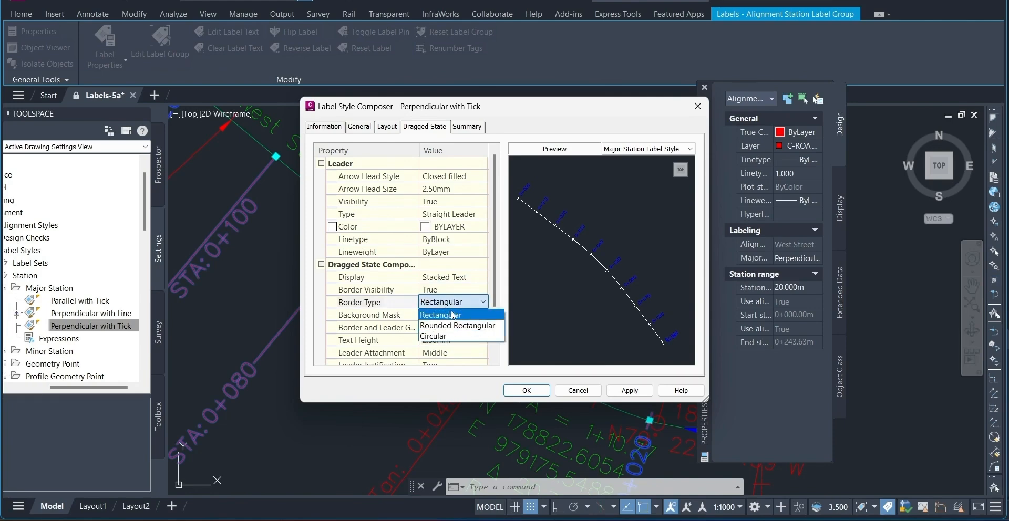
pyautogui.click(462, 326)
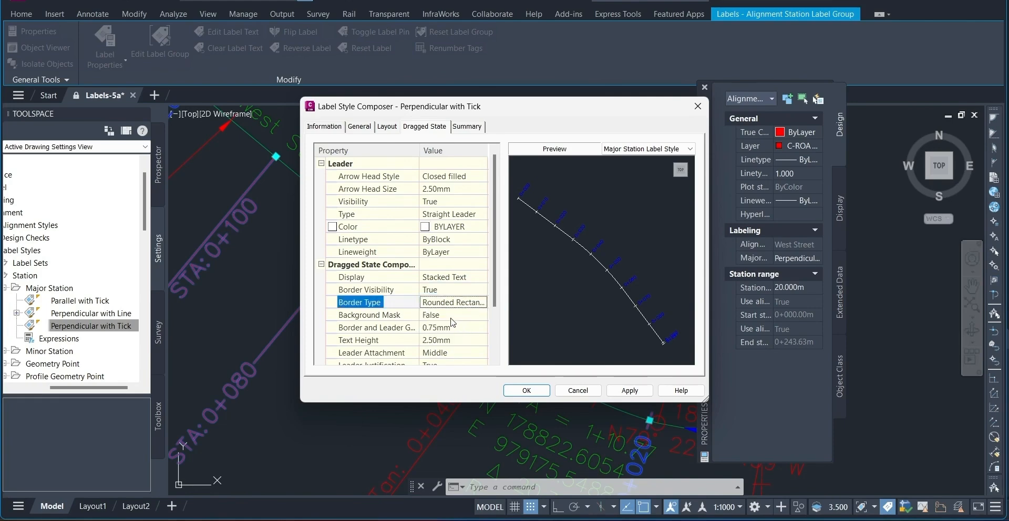
# Step: Set the dragged state border and leader gap to 2 mm and the leader attachment to Top of top line
pyautogui.click(439, 328)
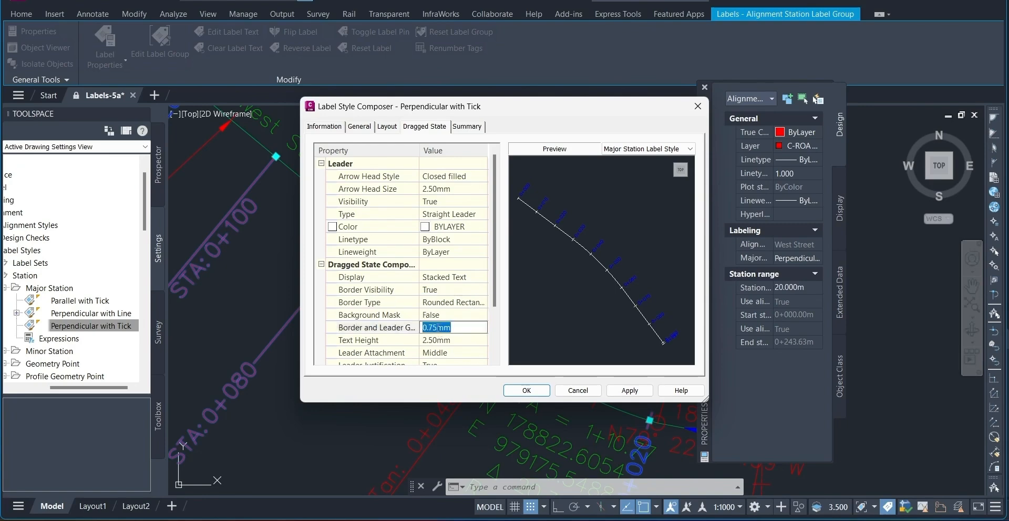
pyautogui.write('2')
pyautogui.click(454, 354)
pyautogui.click(453, 355)
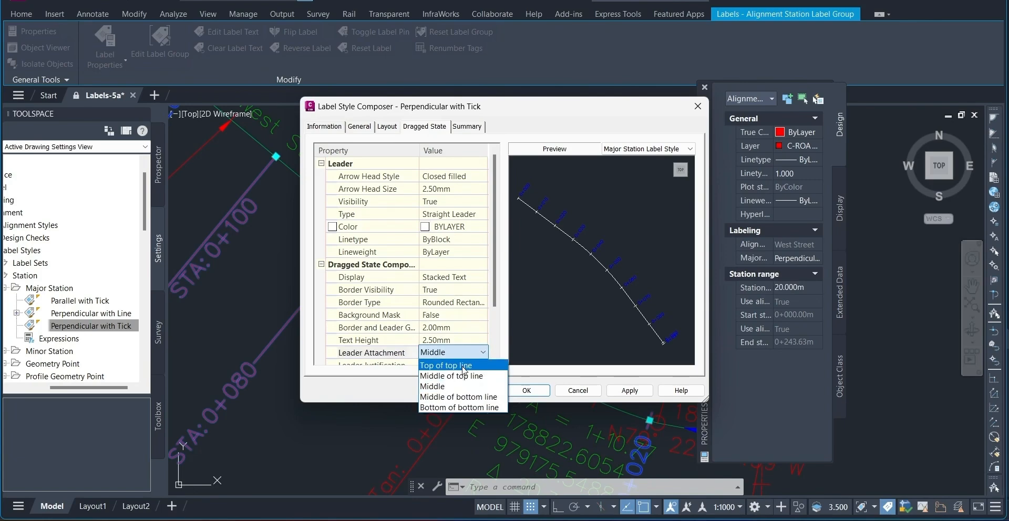
pyautogui.click(462, 367)
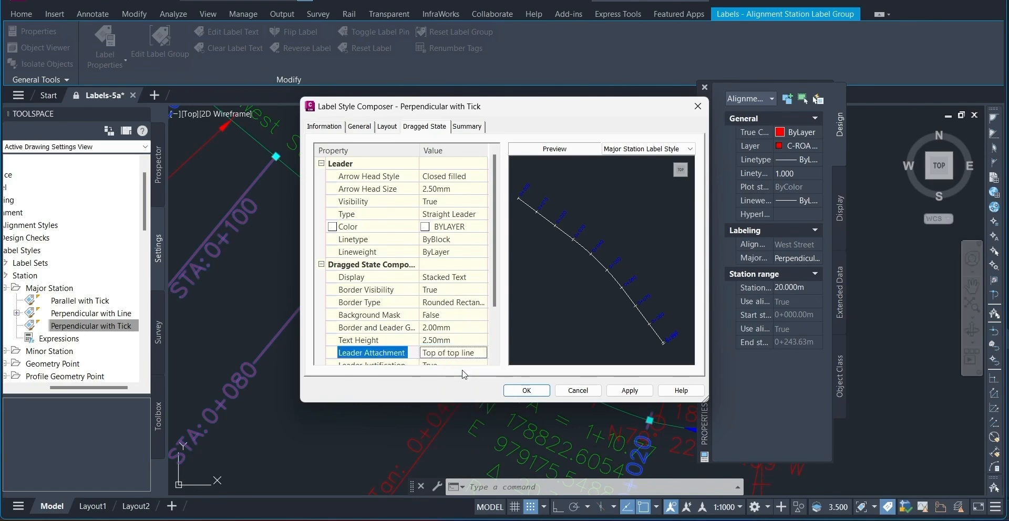
# Step: Check the available leader linetypes without picking one, and accept the Perpendicular with Tick style changes
pyautogui.click(441, 240)
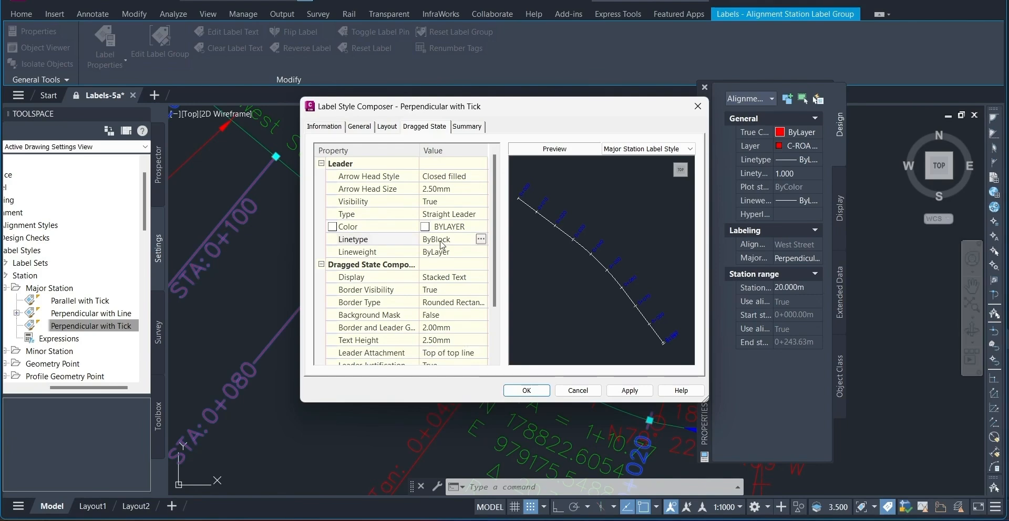
pyautogui.click(481, 240)
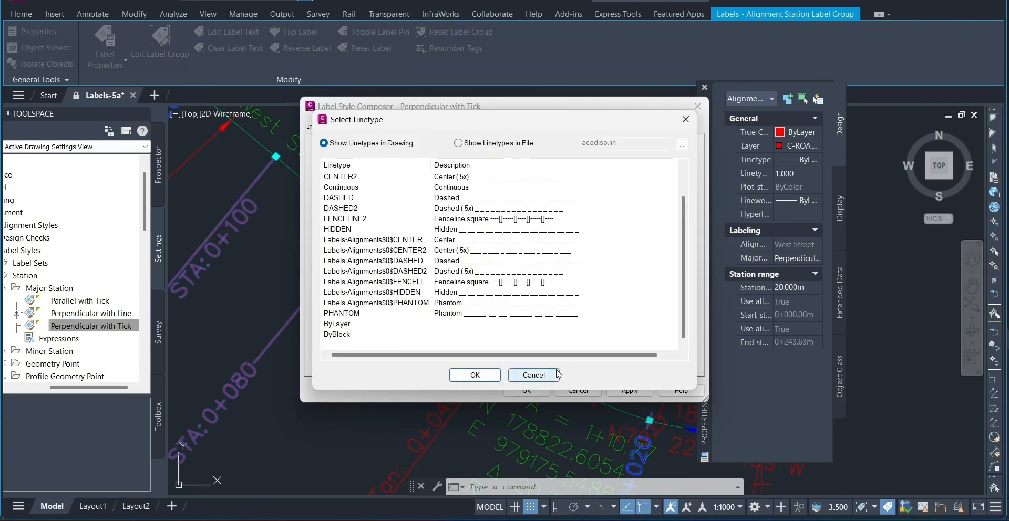
pyautogui.click(536, 376)
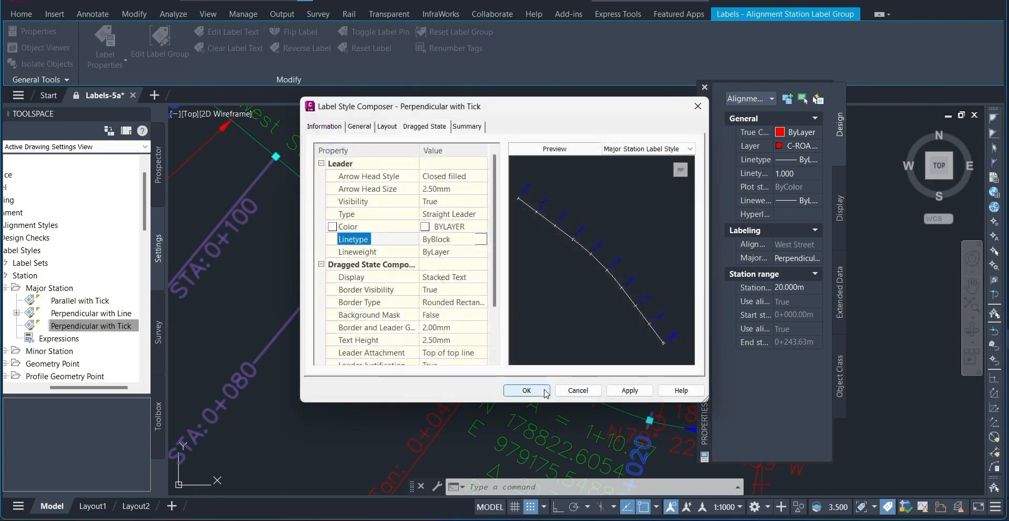
pyautogui.click(527, 391)
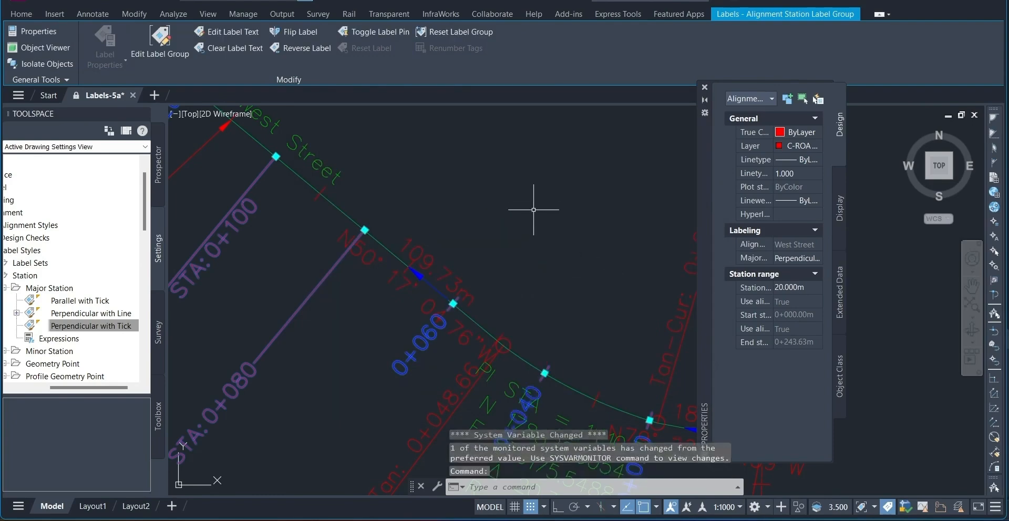
pyautogui.scroll(-4, 543, 269)
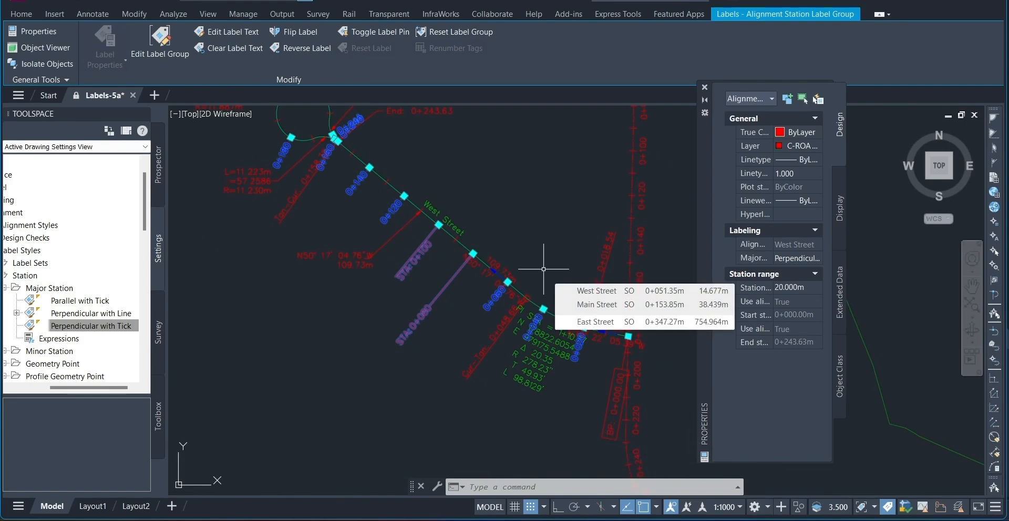
# Step: Open the Labels-5c drawing from the Drawings folder
pyautogui.click(58, 1)
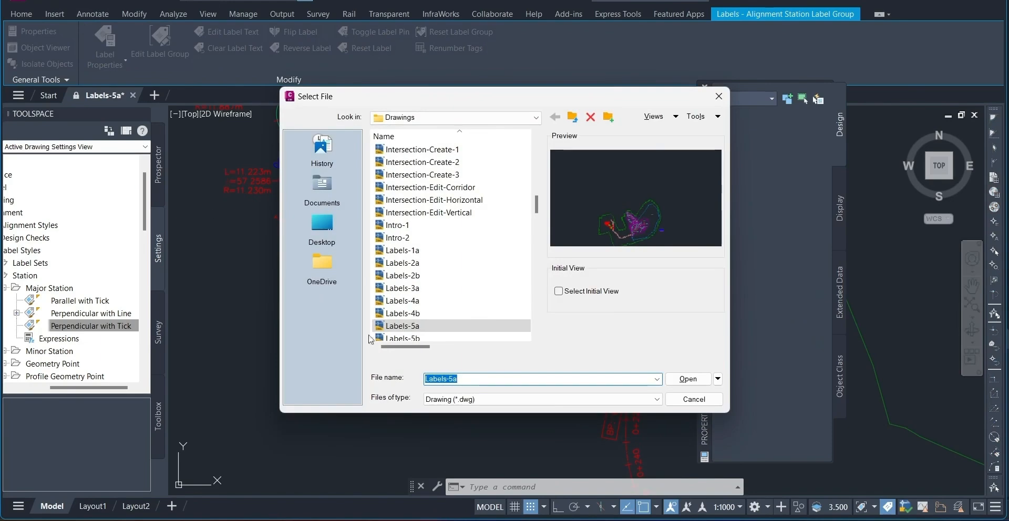
pyautogui.scroll(-1, 374, 337)
pyautogui.click(410, 316)
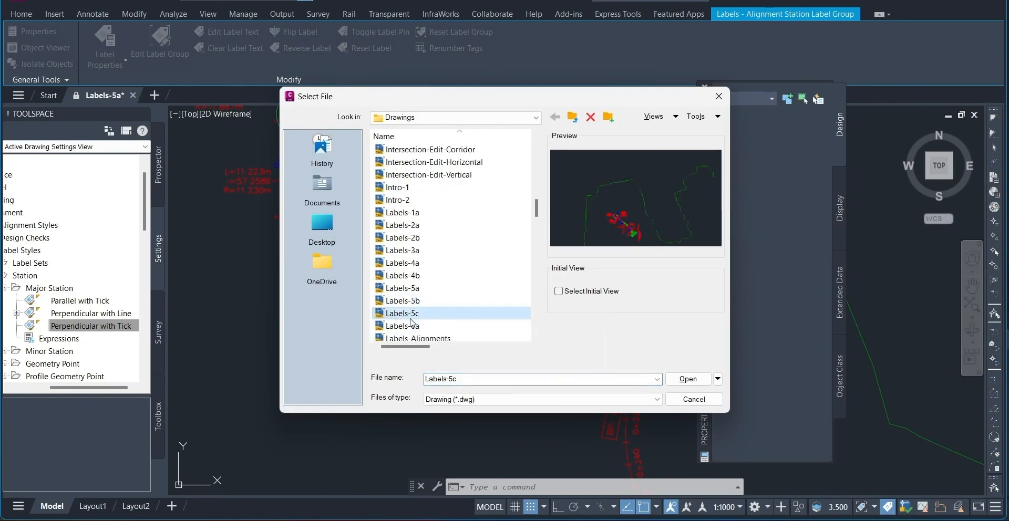
pyautogui.click(678, 381)
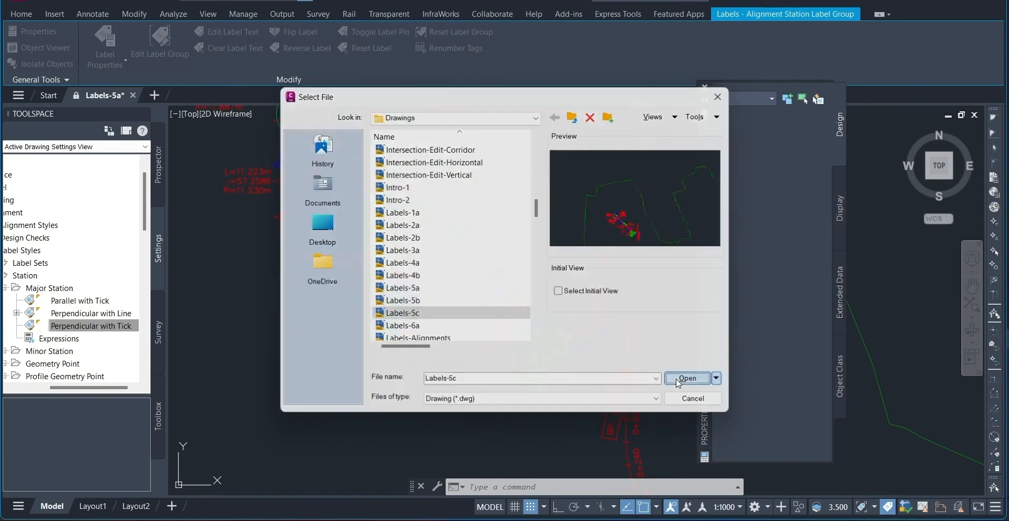
pyautogui.click(541, 294)
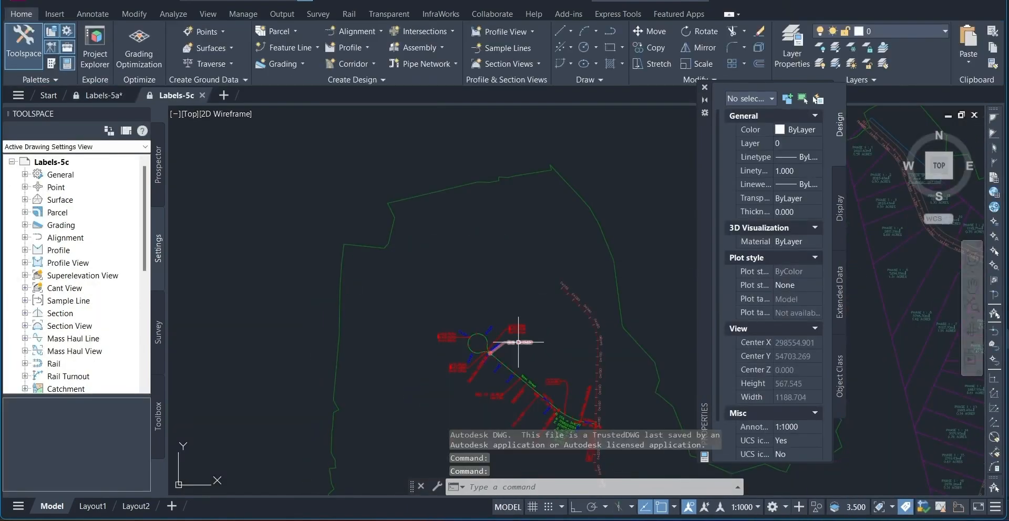
# Step: Examine the West Street alignment and its station label group around the cul-de-sac, clearing the selection after each check
pyautogui.scroll(8, 518, 342)
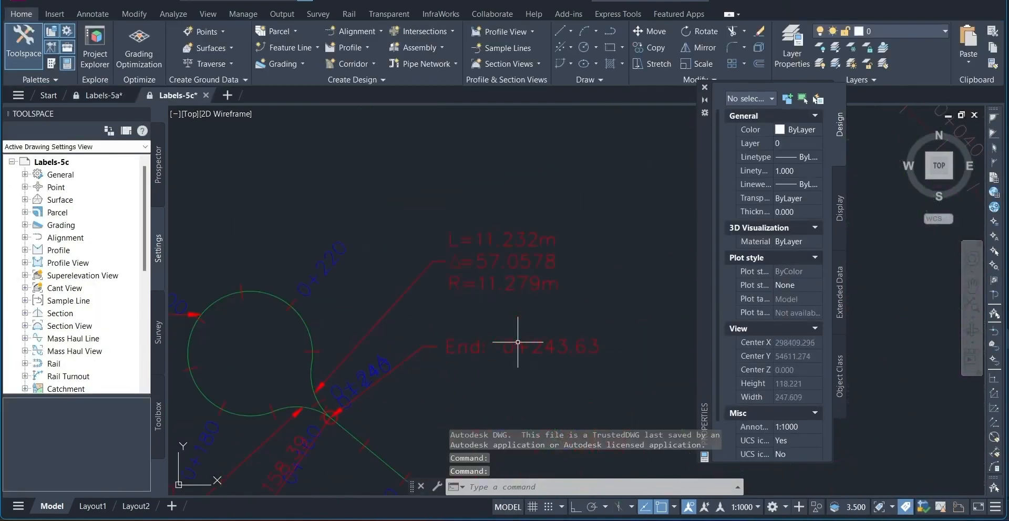
pyautogui.moveTo(419, 397); pyautogui.dragTo(552, 304, button='middle')
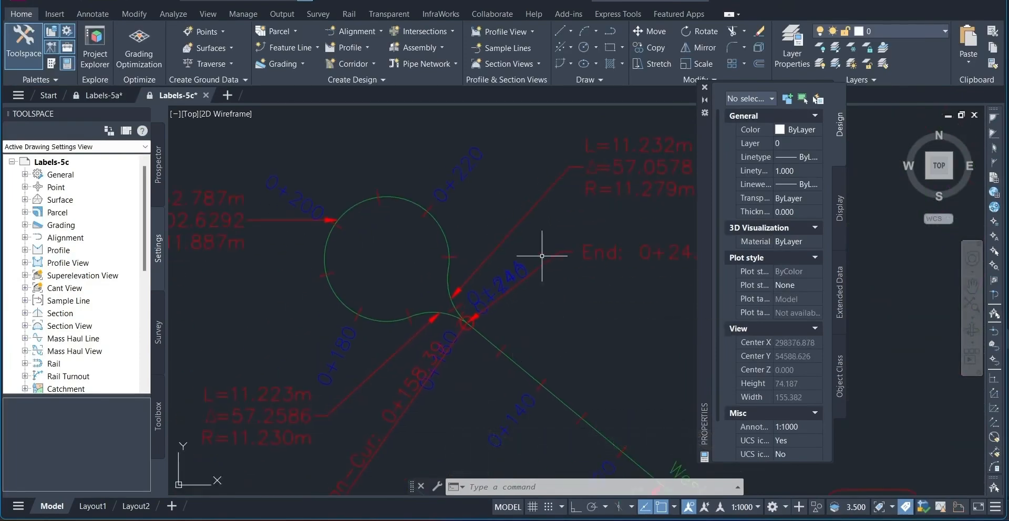
pyautogui.click(389, 197)
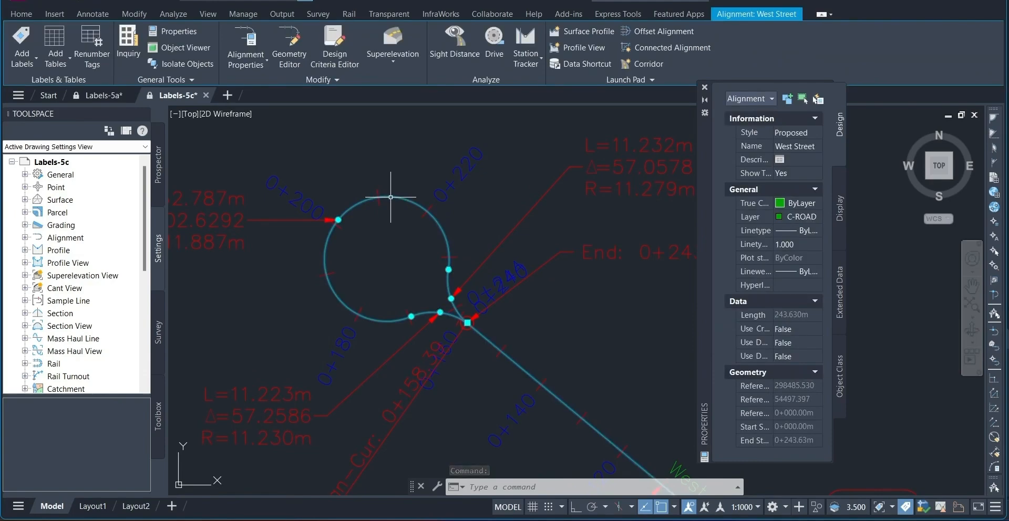
pyautogui.scroll(-5, 390, 197)
pyautogui.scroll(7, 402, 207)
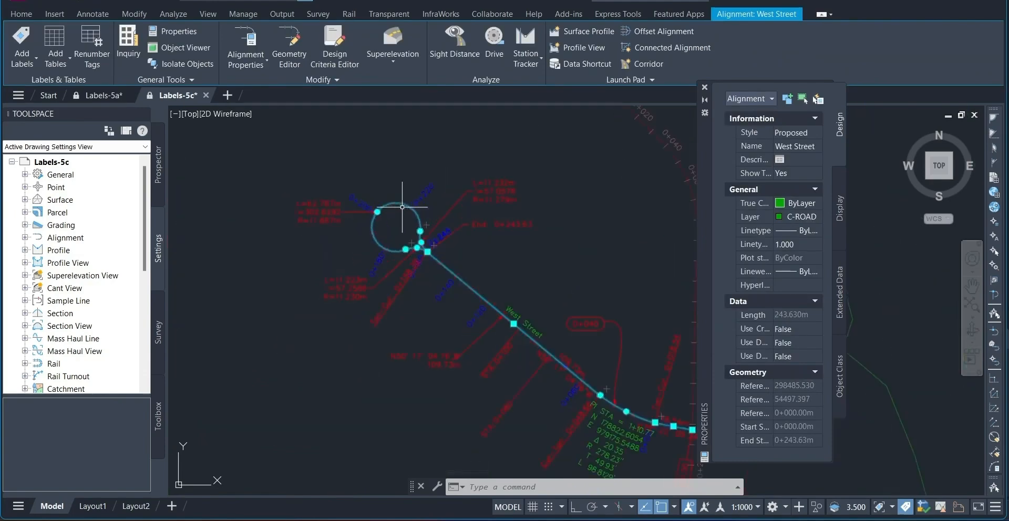
pyautogui.press('Escape')
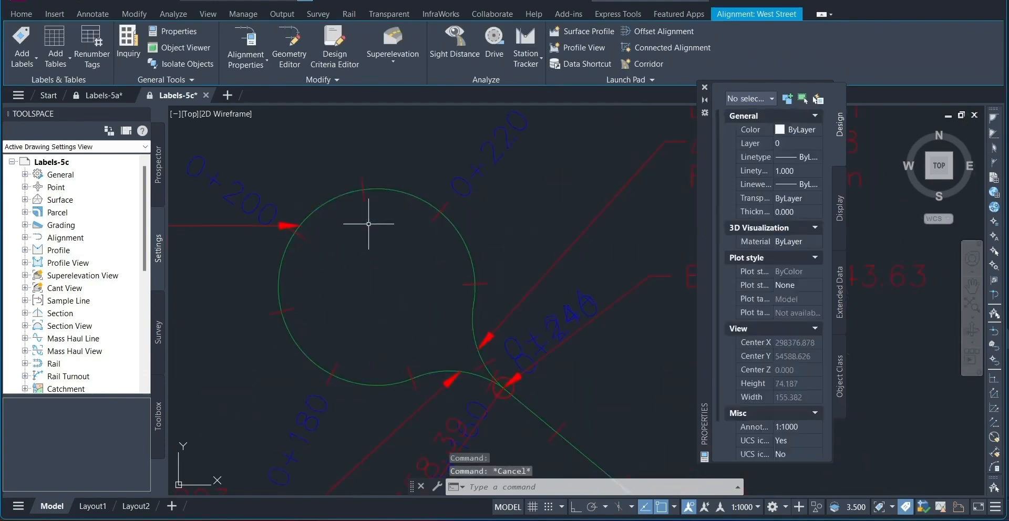
pyautogui.click(265, 202)
pyautogui.click(265, 206)
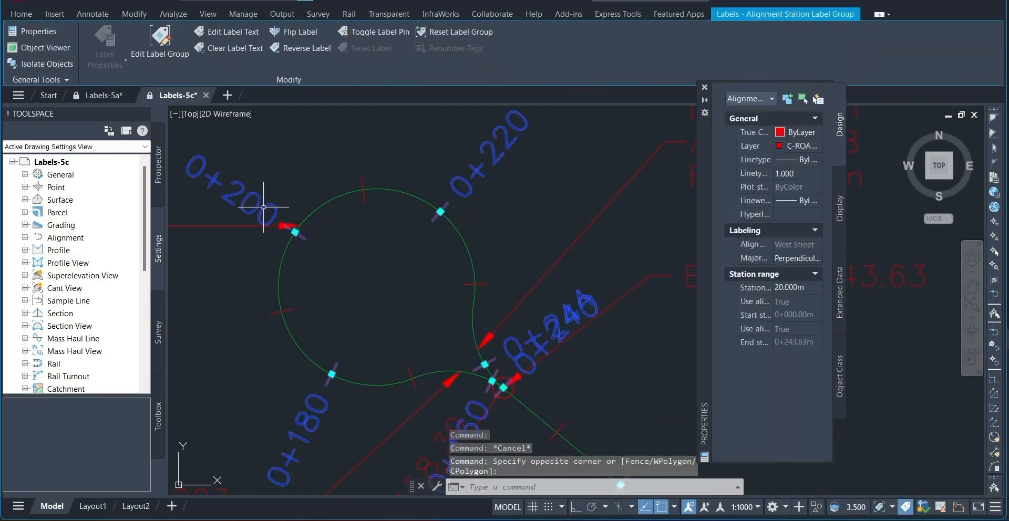
pyautogui.scroll(-2, 263, 207)
pyautogui.press('Escape')
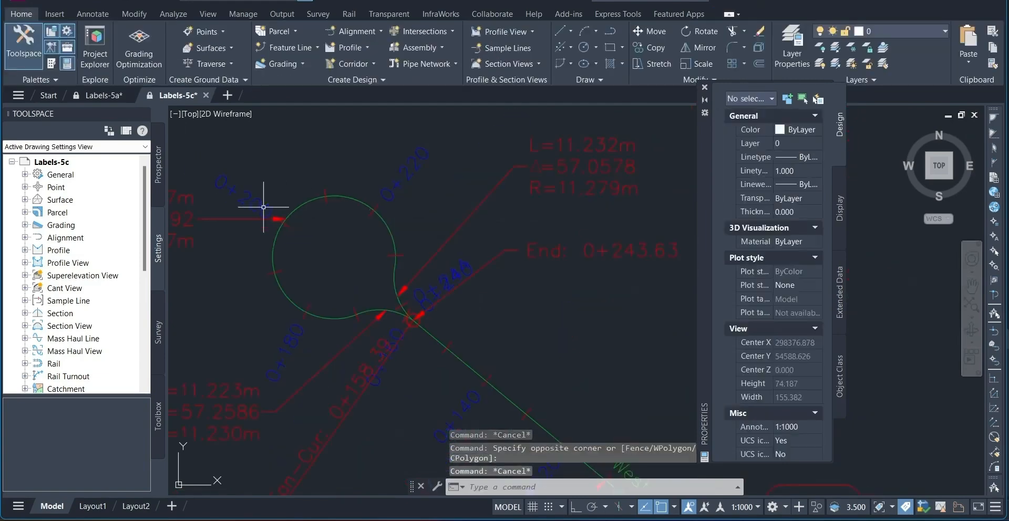
pyautogui.click(264, 207)
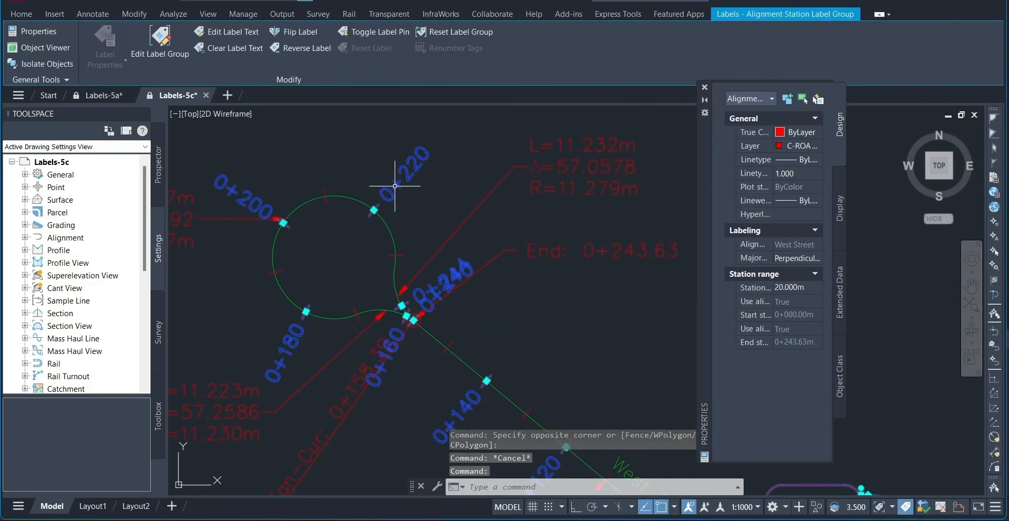
pyautogui.press('Escape')
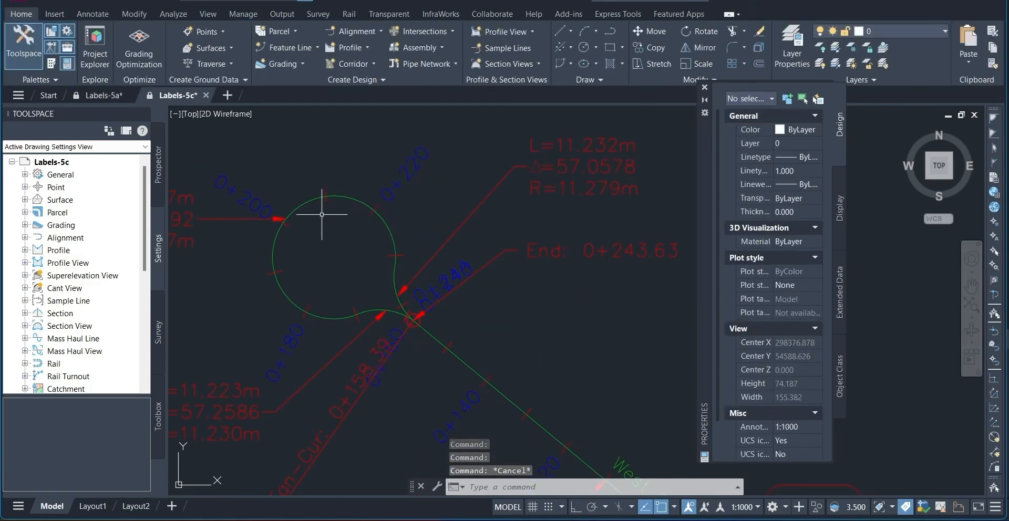
# Step: Change the curve labels of the cul-de-sac loop and the adjoining curve near the alignment's end to the Radius Only style
pyautogui.click(275, 219)
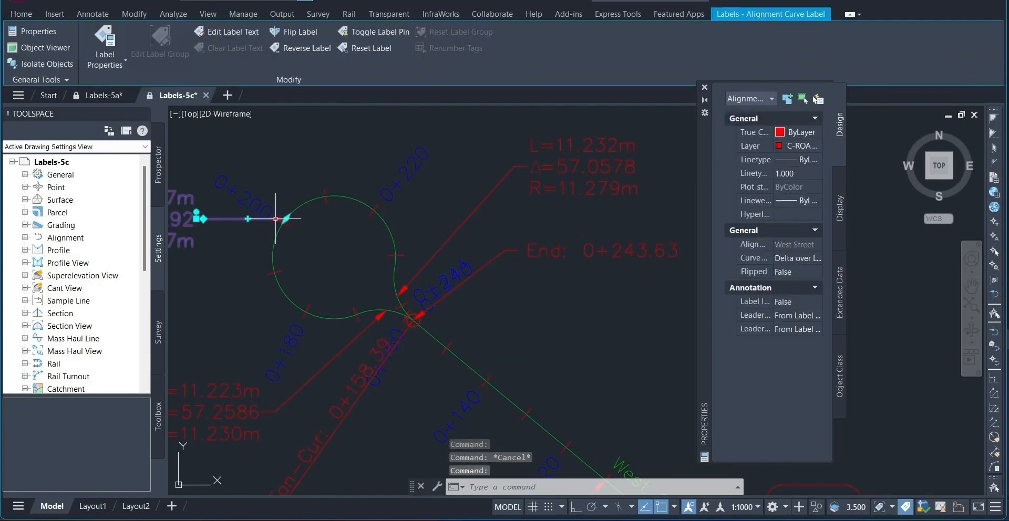
pyautogui.scroll(-2, 399, 191)
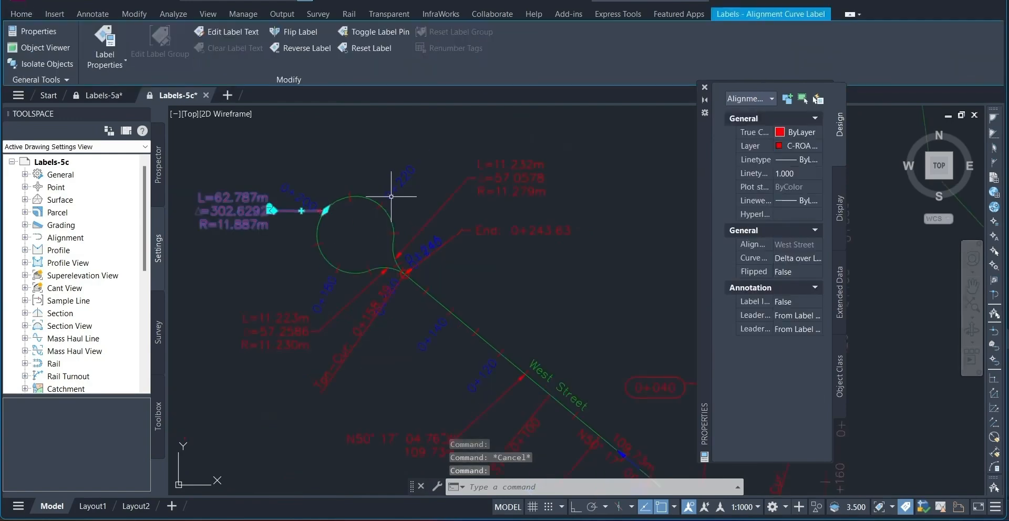
pyautogui.click(406, 245)
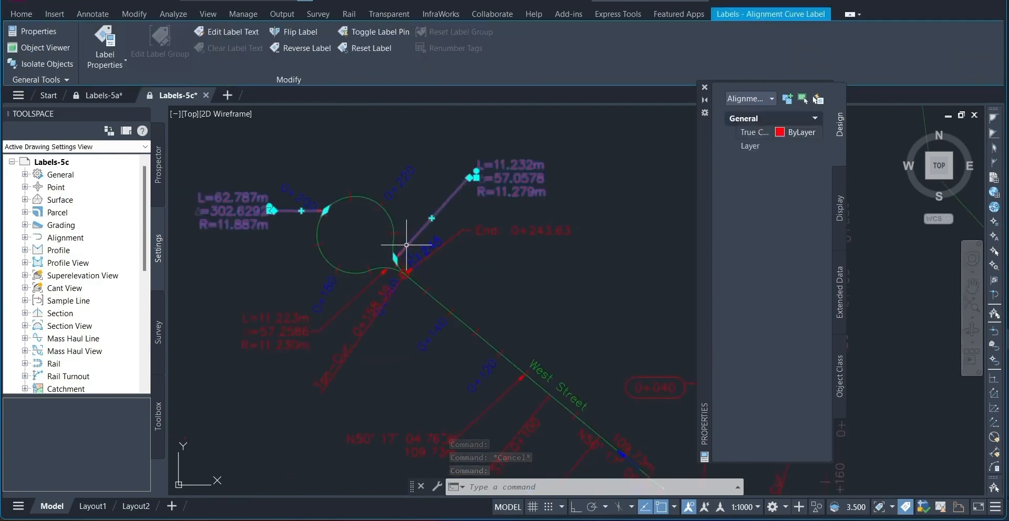
pyautogui.rightClick(406, 245)
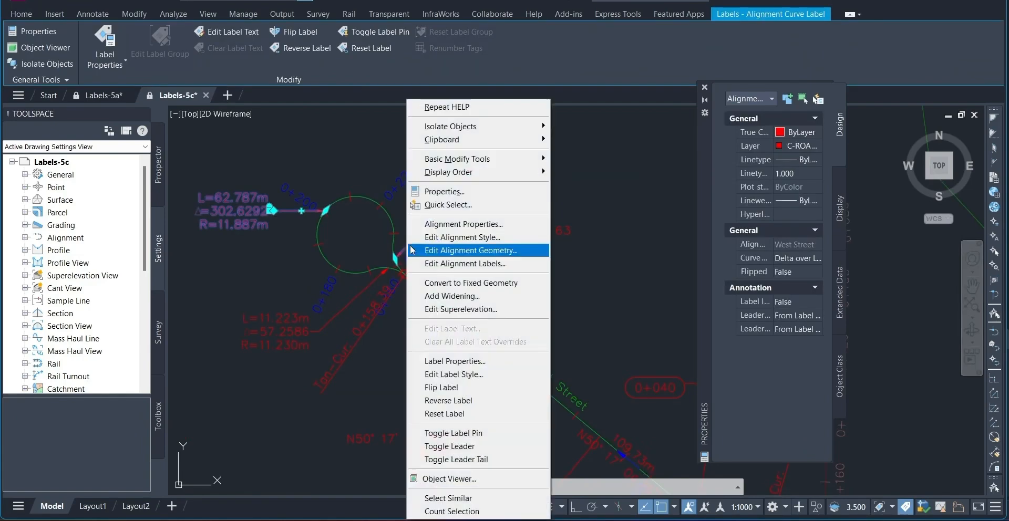
pyautogui.click(459, 199)
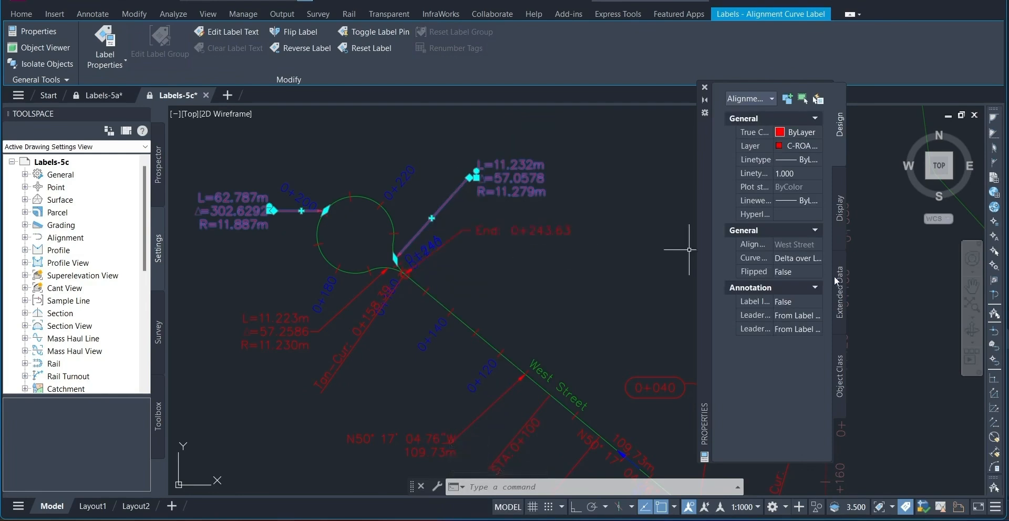
pyautogui.click(808, 259)
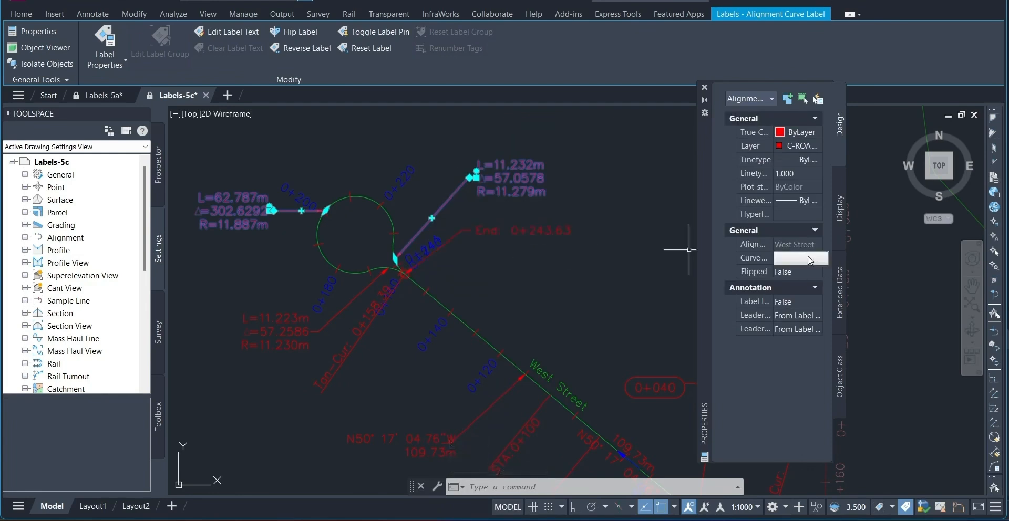
pyautogui.click(810, 259)
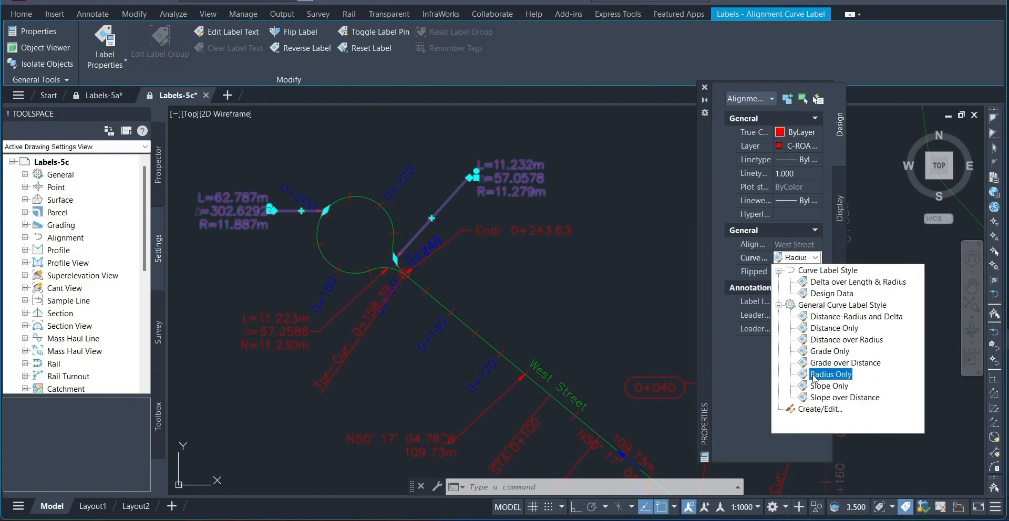
pyautogui.click(813, 374)
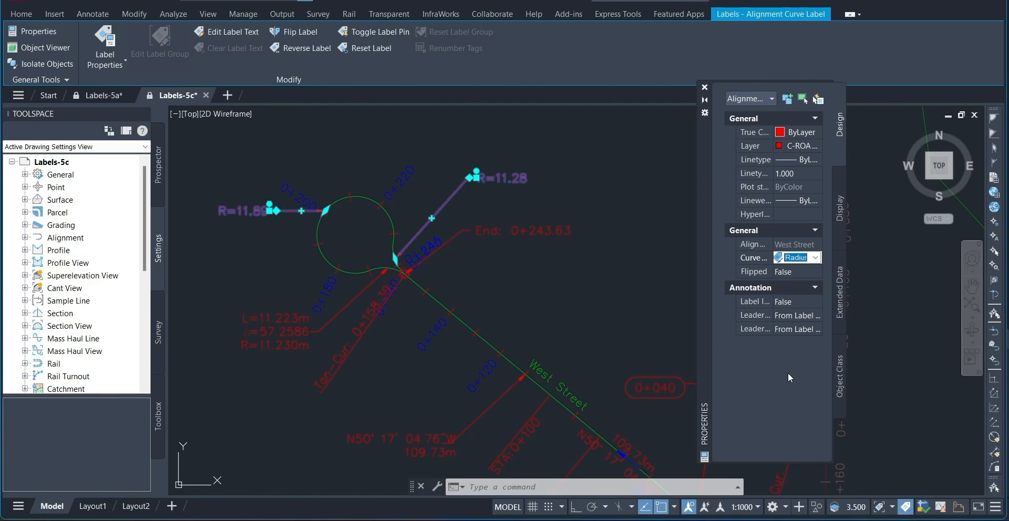
pyautogui.press('Escape')
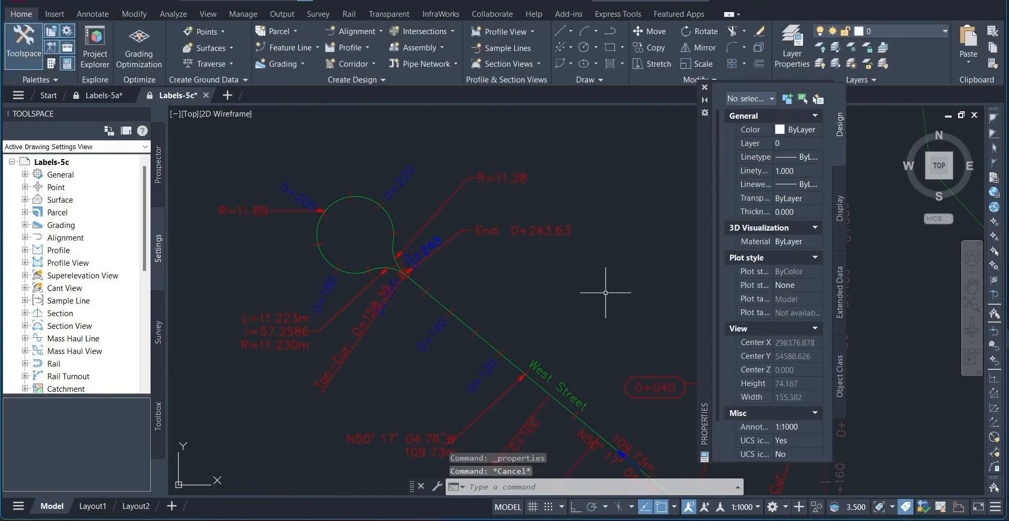
pyautogui.scroll(4, 412, 220)
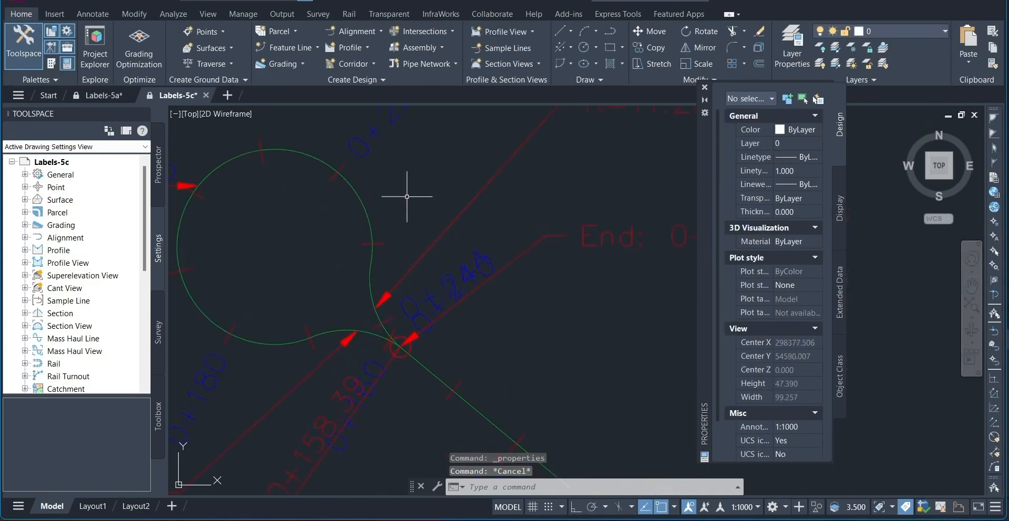
# Step: Change the major station label style of the whole West Street station label group to Parallel with Tick
pyautogui.click(403, 208)
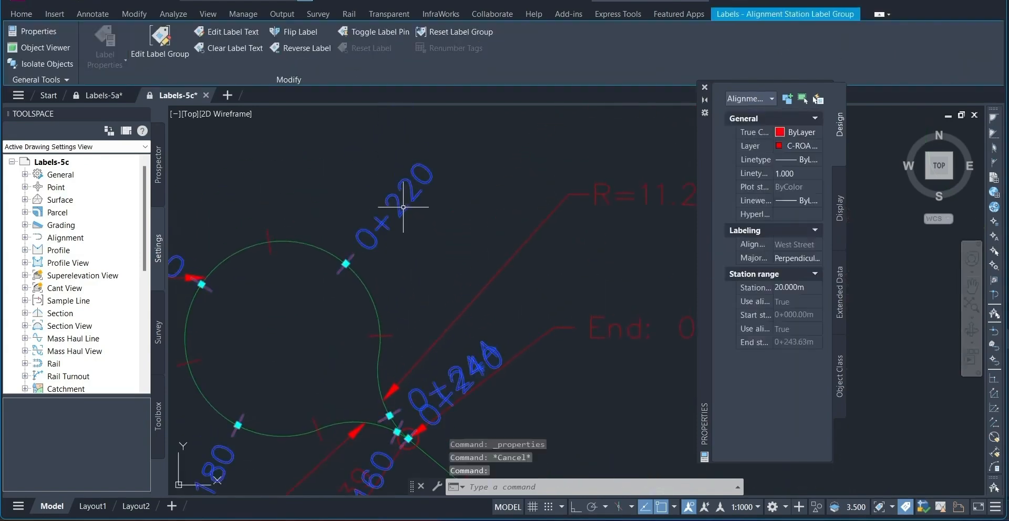
pyautogui.moveTo(404, 208)
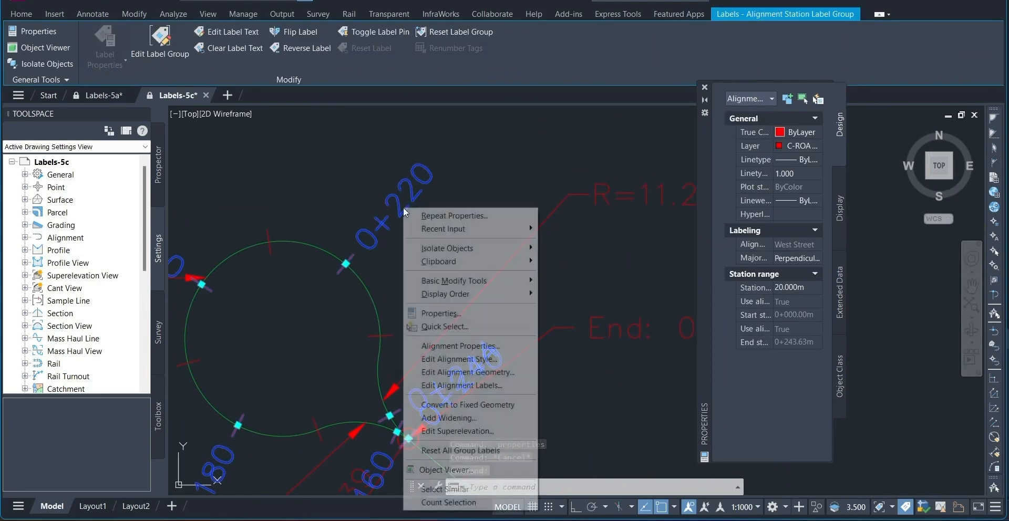
pyautogui.rightClick(403, 208)
pyautogui.click(443, 314)
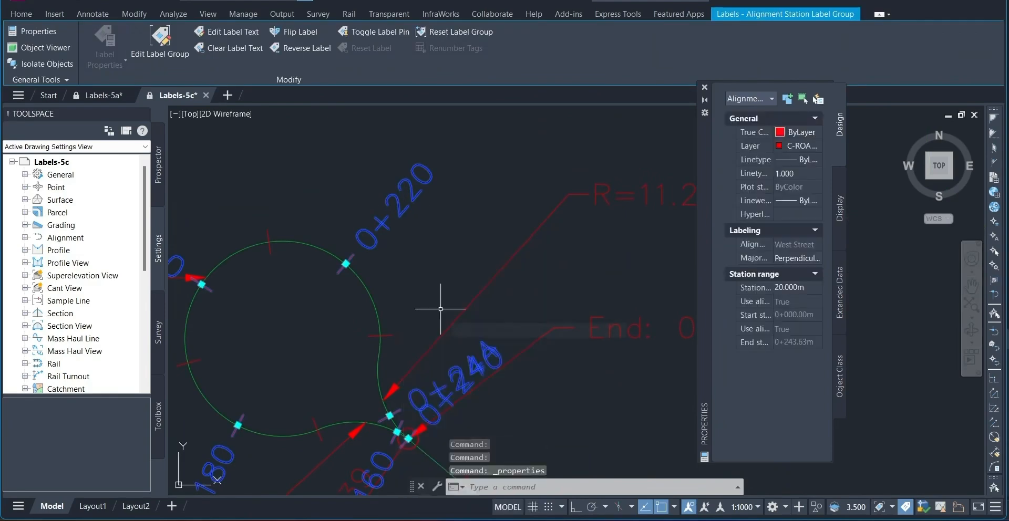
pyautogui.moveTo(441, 309)
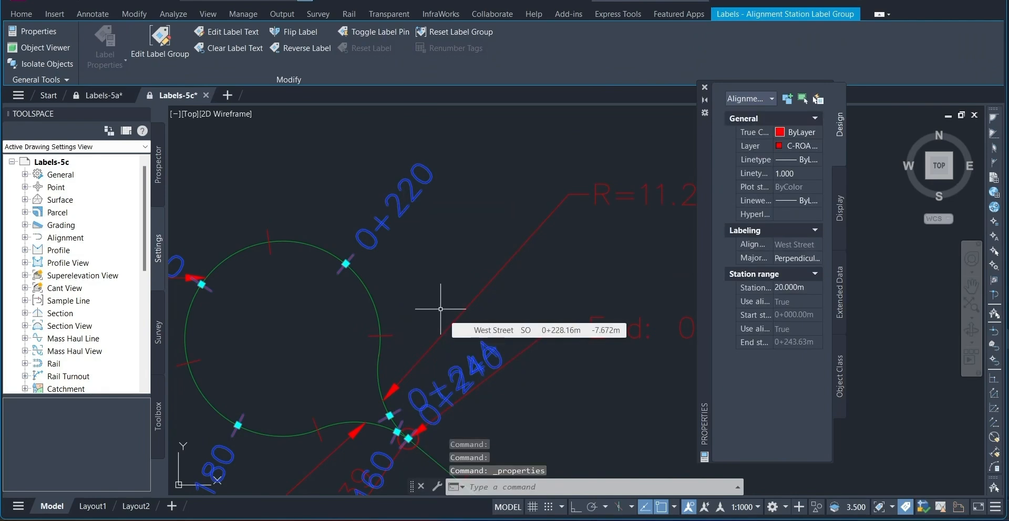
pyautogui.click(794, 259)
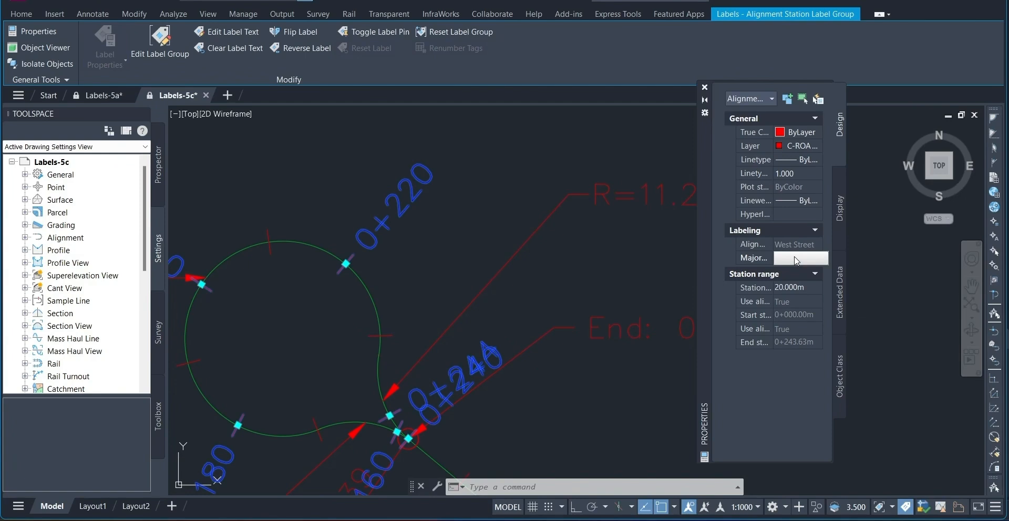
pyautogui.click(801, 263)
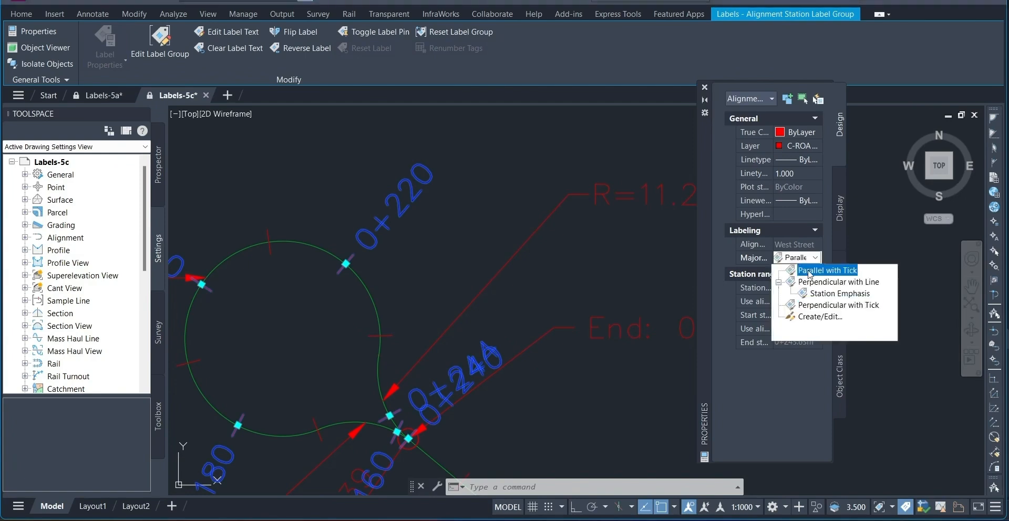
pyautogui.click(810, 272)
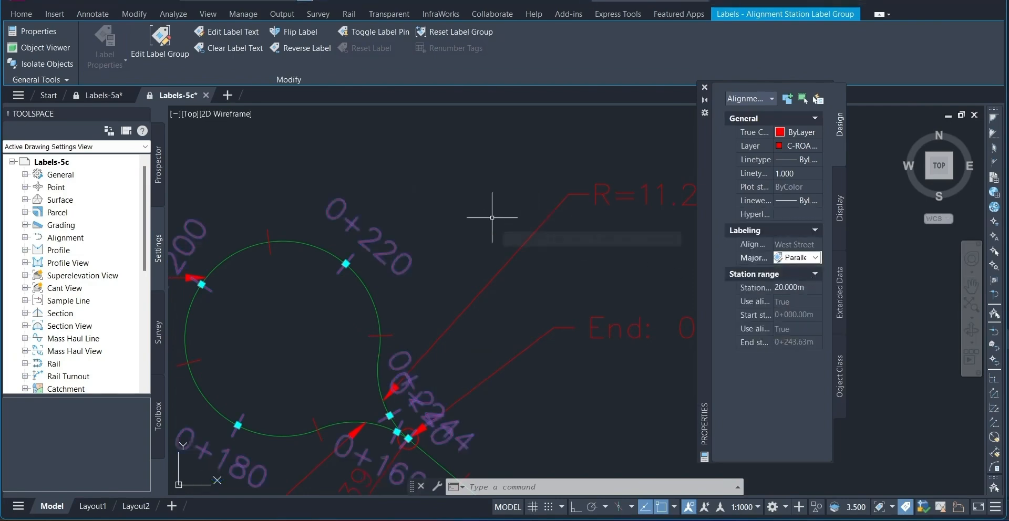
pyautogui.press('Escape')
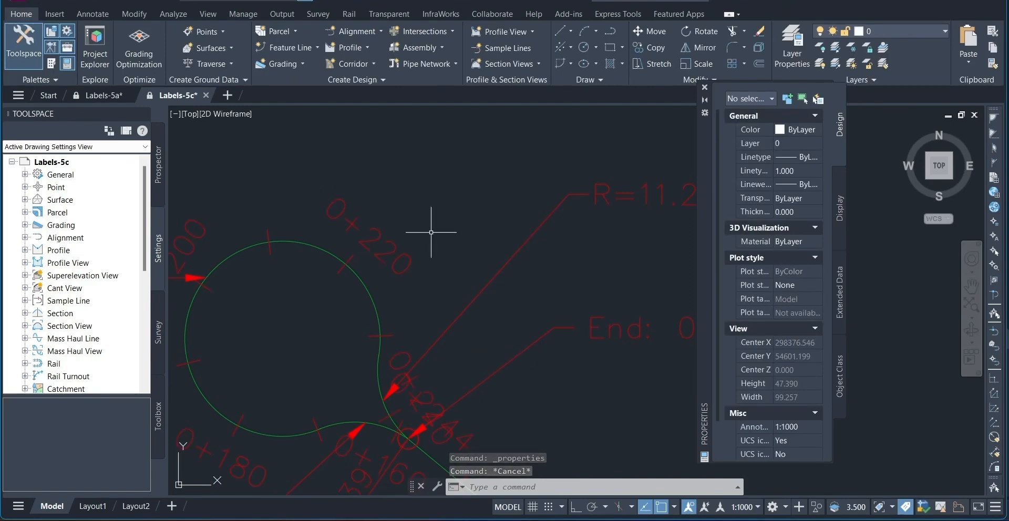
# Step: Change only the 0+060 station label on West Street to the Perpendicular with Line style, and close the object properties
pyautogui.scroll(-2, 401, 273)
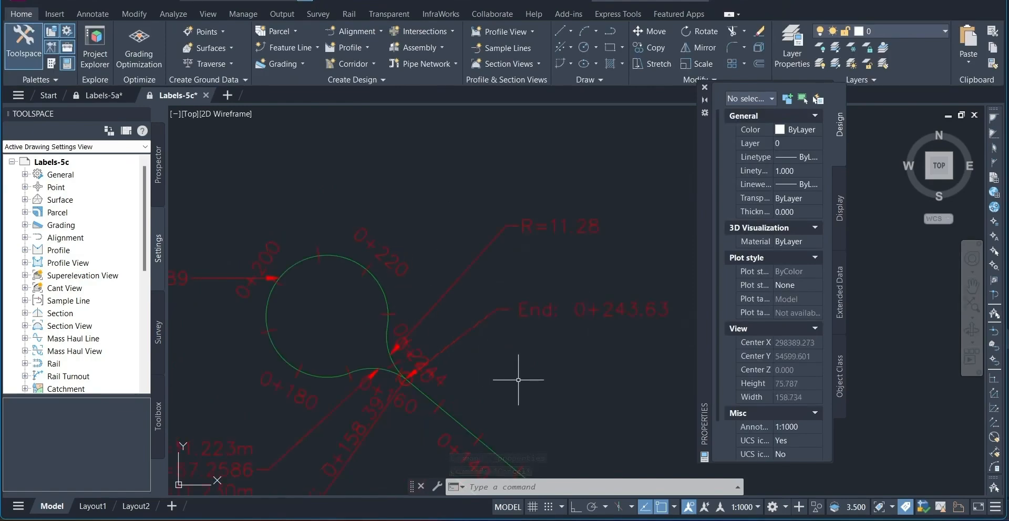
pyautogui.moveTo(518, 379); pyautogui.dragTo(365, 189, button='middle')
pyautogui.moveTo(583, 352); pyautogui.dragTo(421, 157, button='middle')
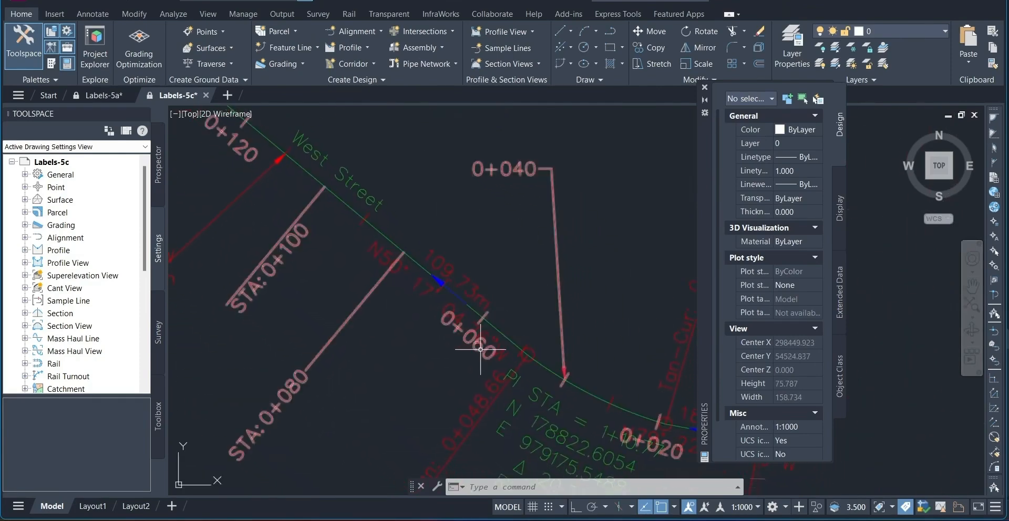
pyautogui.moveTo(486, 314)
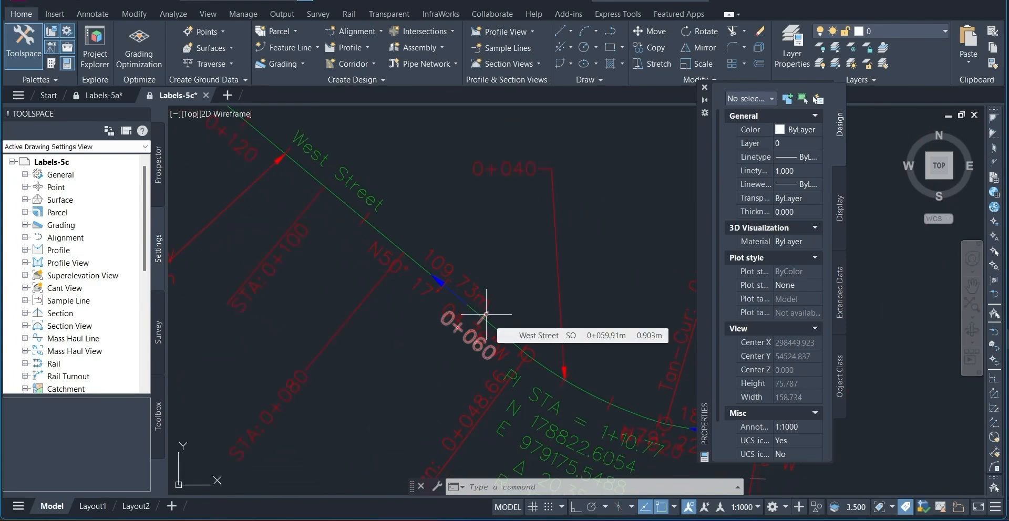
pyautogui.click(483, 316)
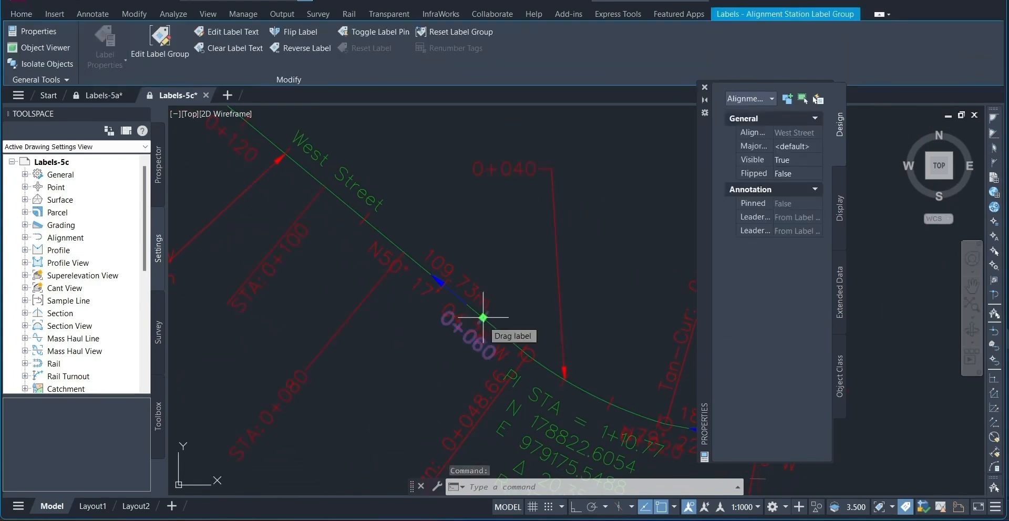
pyautogui.rightClick(471, 341)
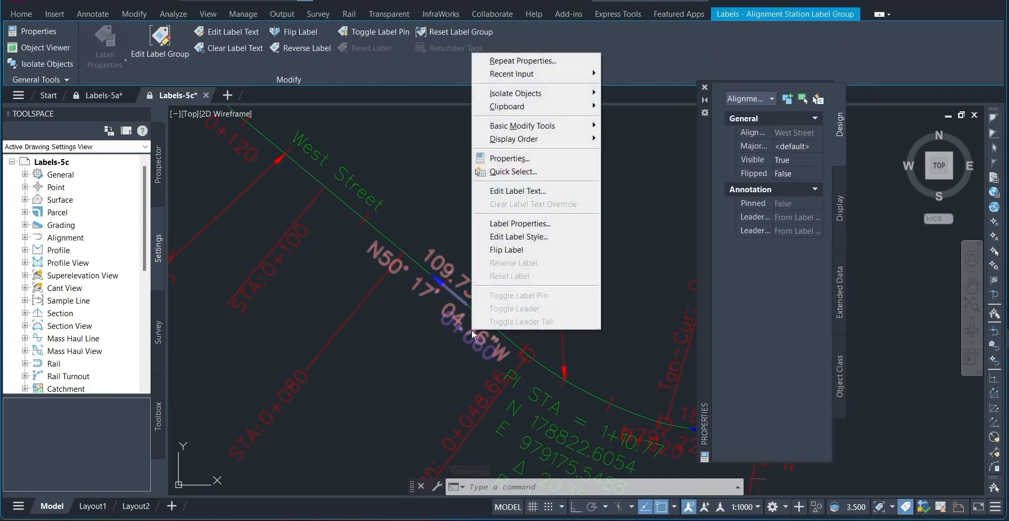
pyautogui.click(530, 159)
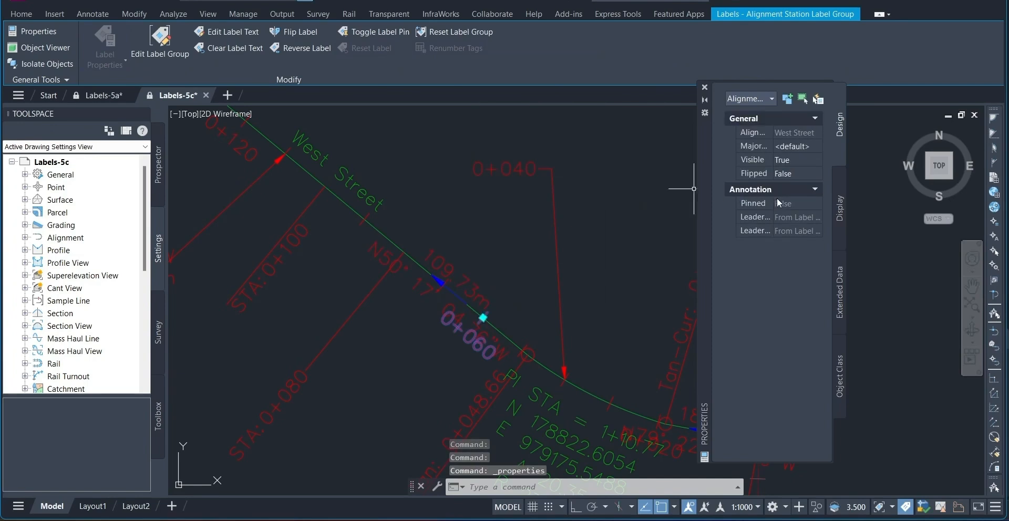
pyautogui.click(795, 146)
pyautogui.click(816, 146)
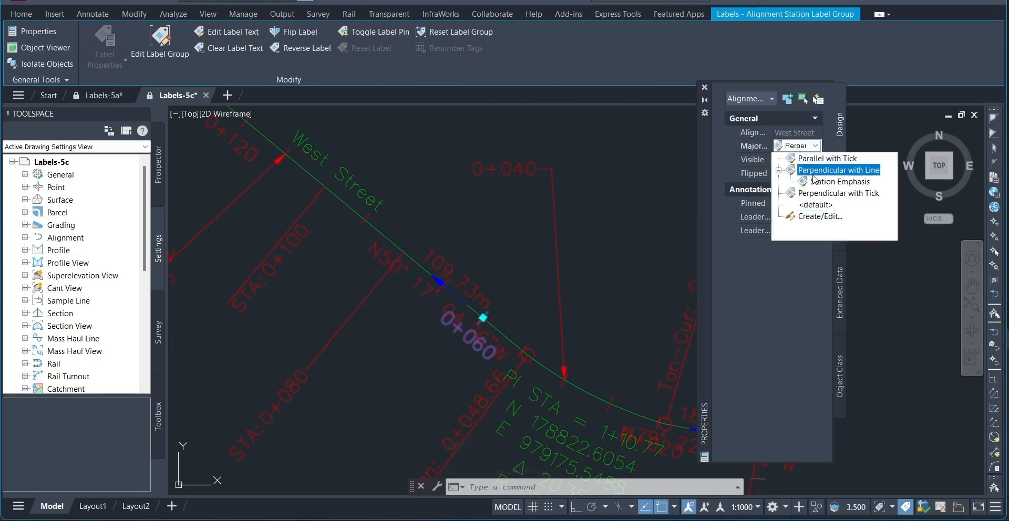
pyautogui.click(815, 172)
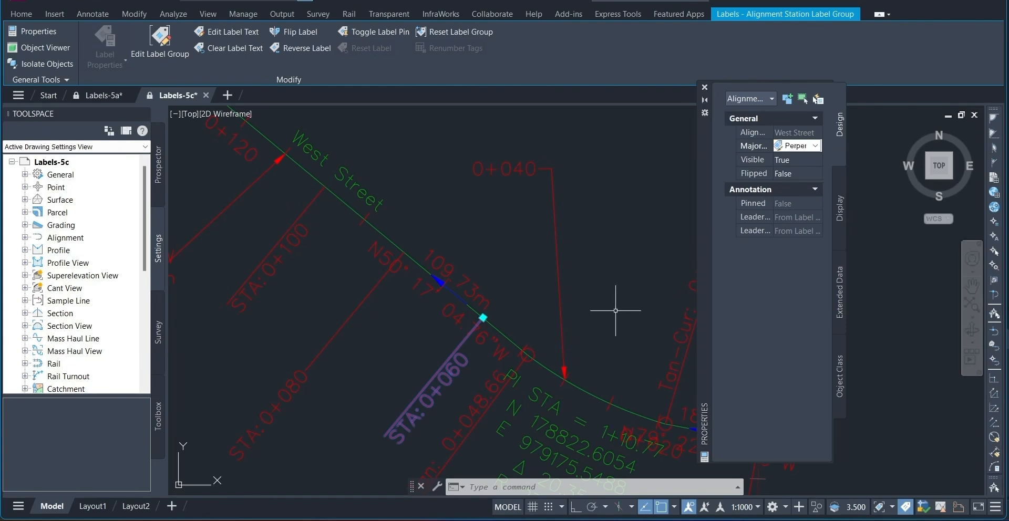
pyautogui.press('Escape')
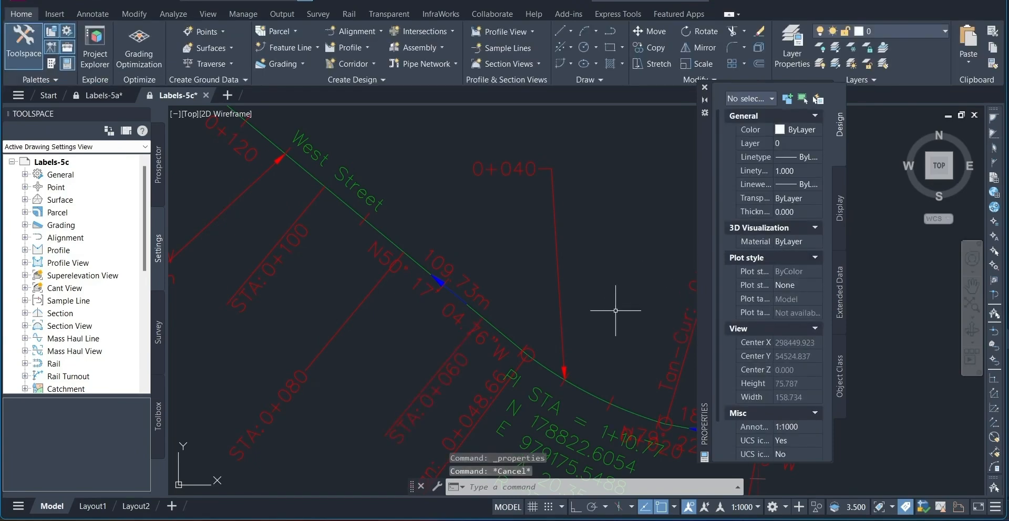
pyautogui.scroll(-2, 616, 311)
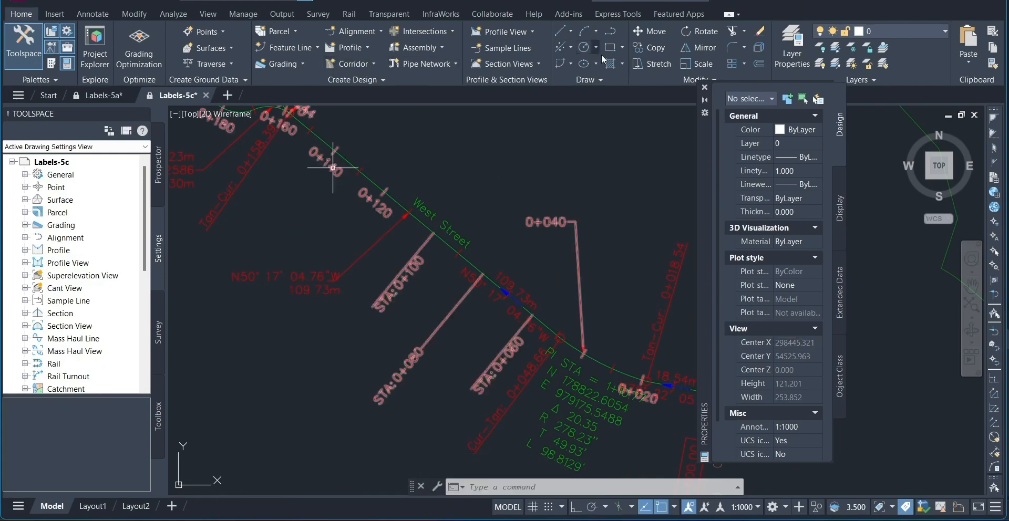
pyautogui.click(705, 88)
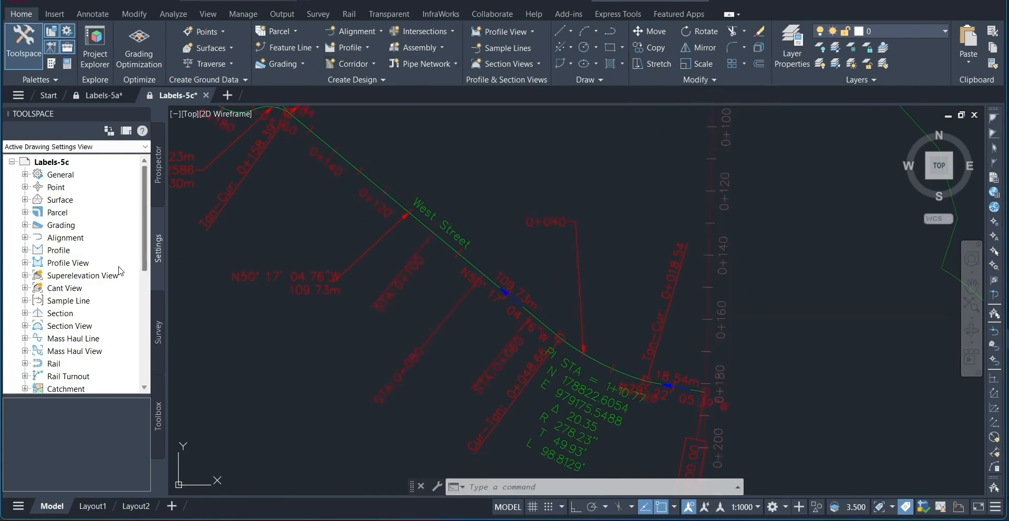
# Step: Start a copy of the alignment's Perpendicular with Tick and Line geometry point station label style
pyautogui.click(25, 238)
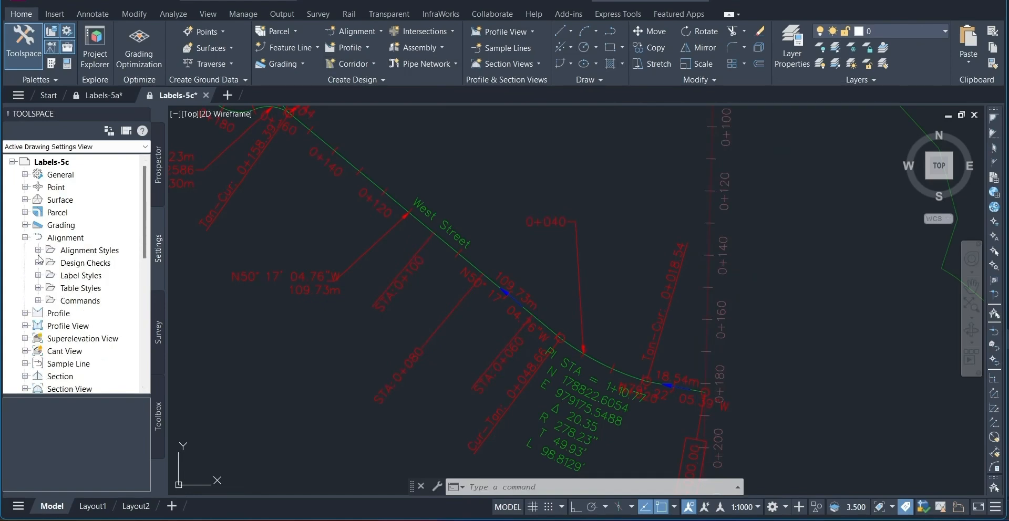
pyautogui.click(38, 276)
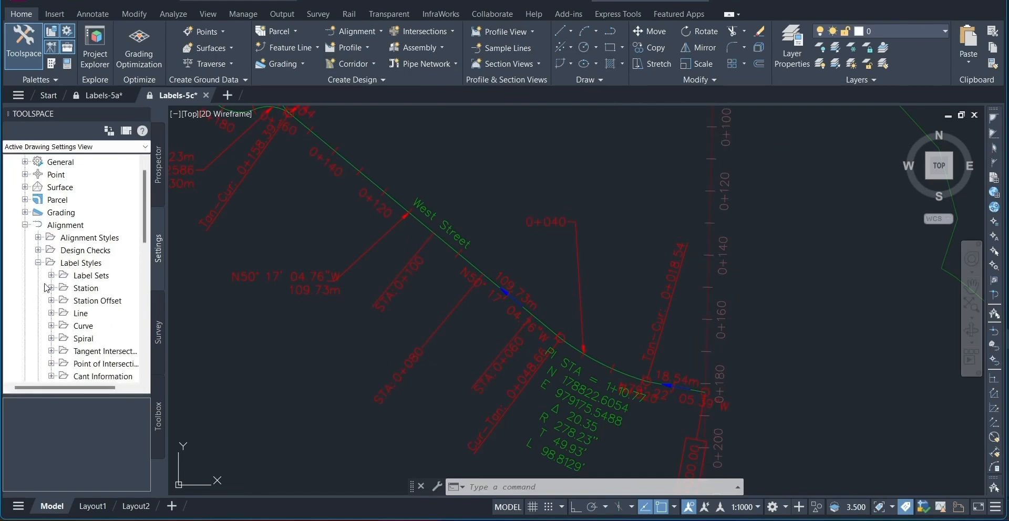
pyautogui.click(51, 299)
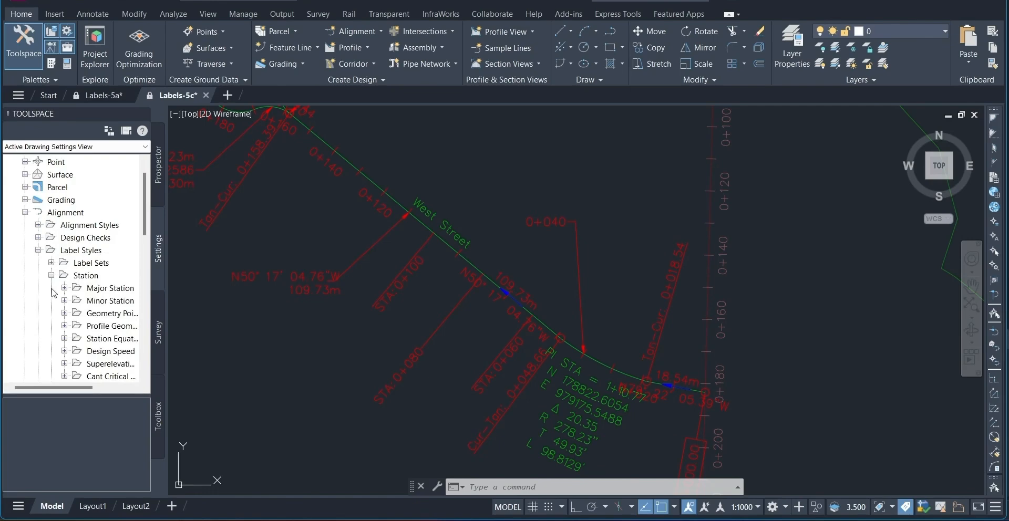
pyautogui.click(64, 314)
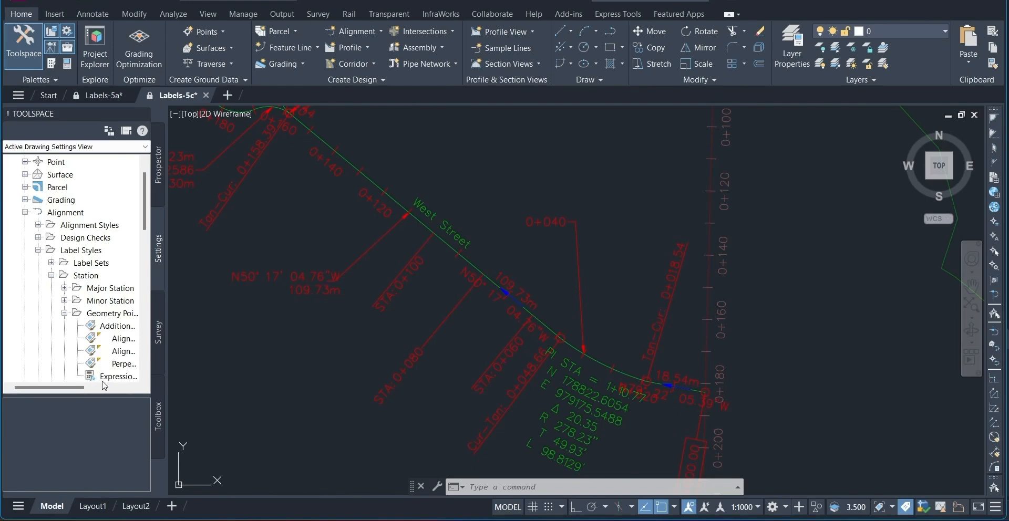
pyautogui.moveTo(84, 391); pyautogui.dragTo(116, 391)
pyautogui.click(113, 363)
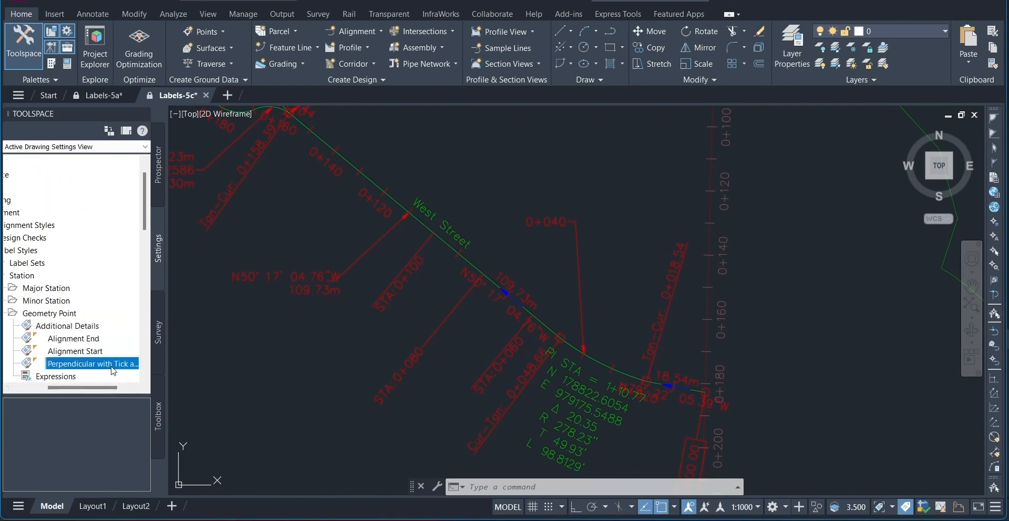
pyautogui.rightClick(113, 368)
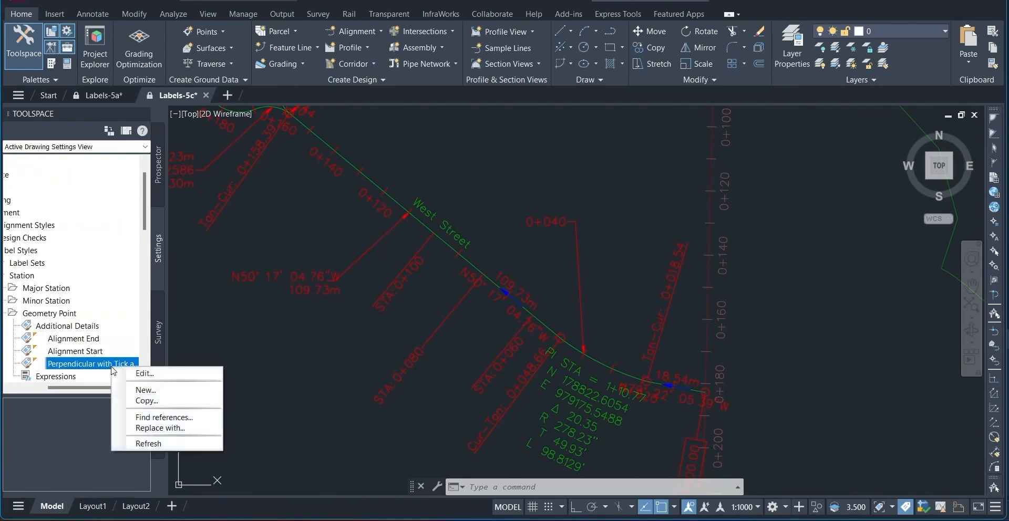
pyautogui.click(147, 401)
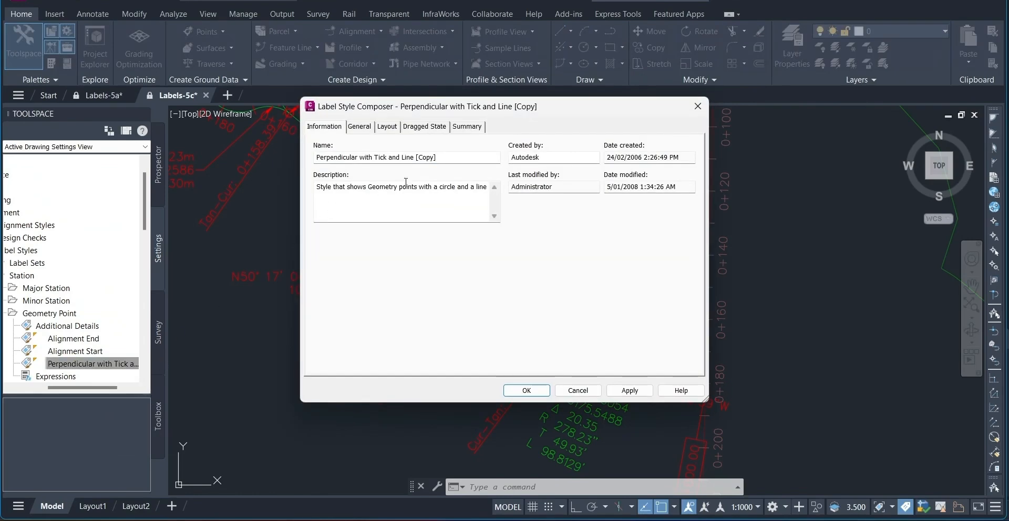
# Step: Name the copied label style Surface Elevation at Alignment Station
pyautogui.moveTo(446, 158); pyautogui.dragTo(297, 153)
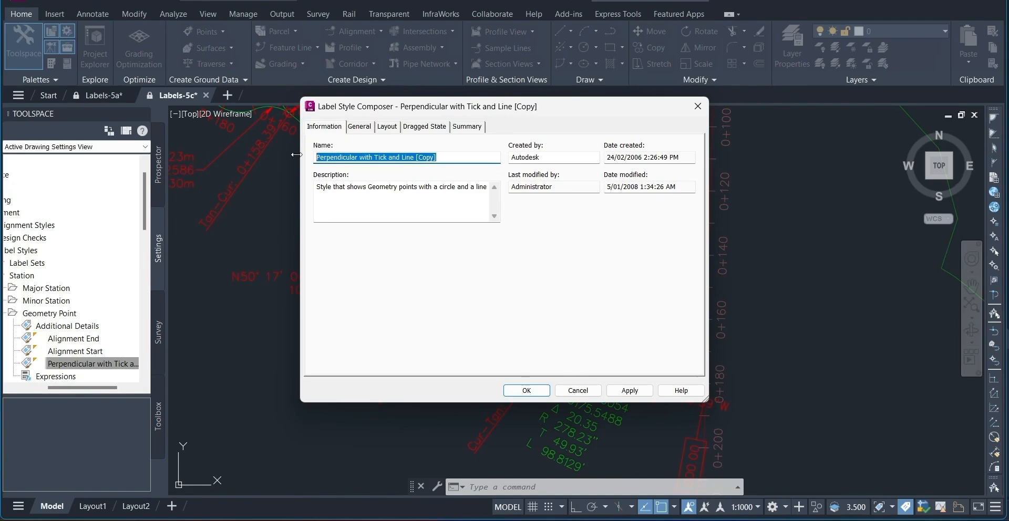
pyautogui.write('Surface ')
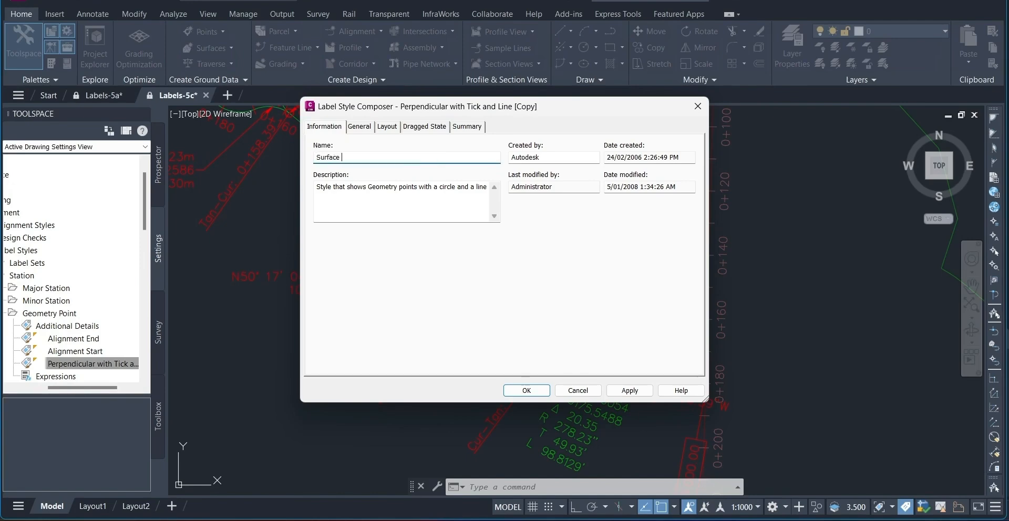
pyautogui.write('Elevation at Alignment Station')
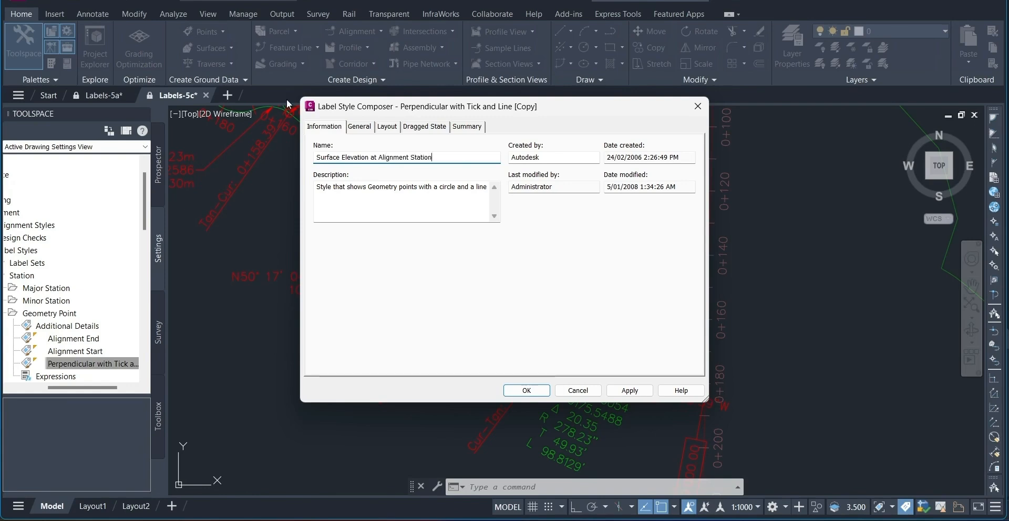
# Step: Anchor the start point of the label style's Line component to the Tick component at Middle Center
pyautogui.click(387, 126)
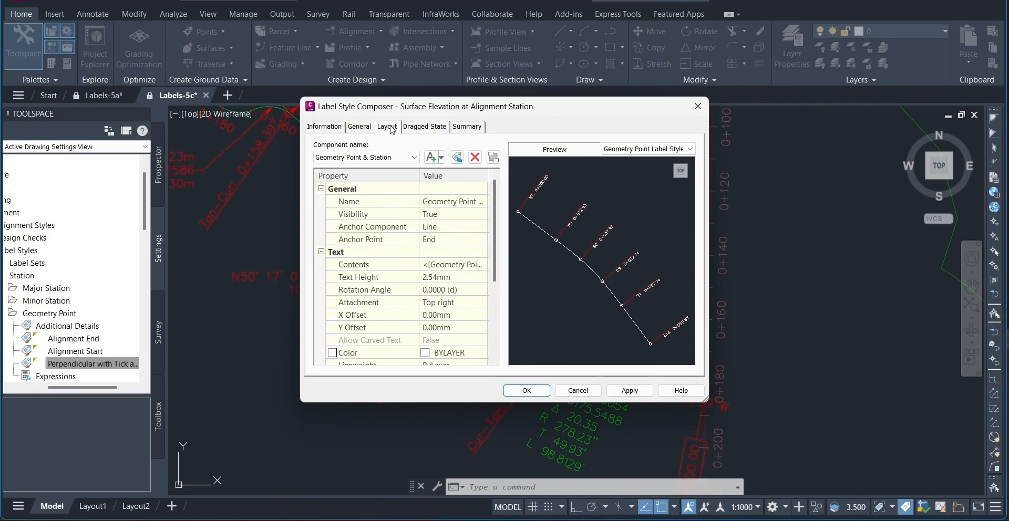
pyautogui.click(408, 159)
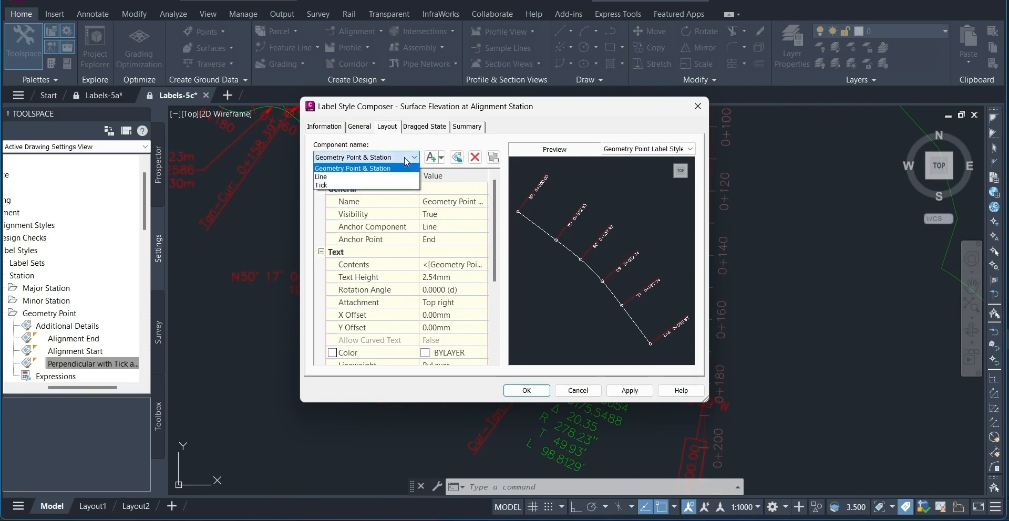
pyautogui.click(327, 178)
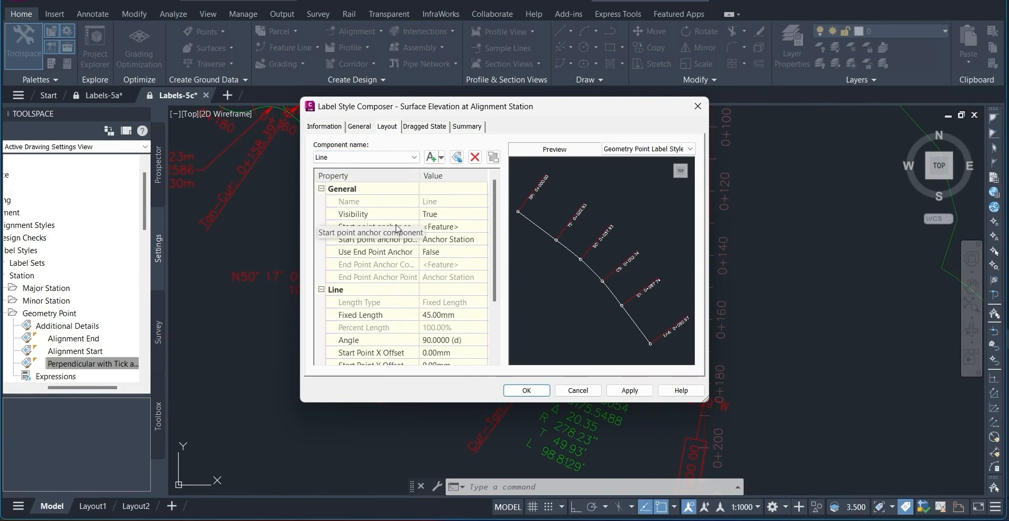
pyautogui.click(398, 229)
pyautogui.click(457, 230)
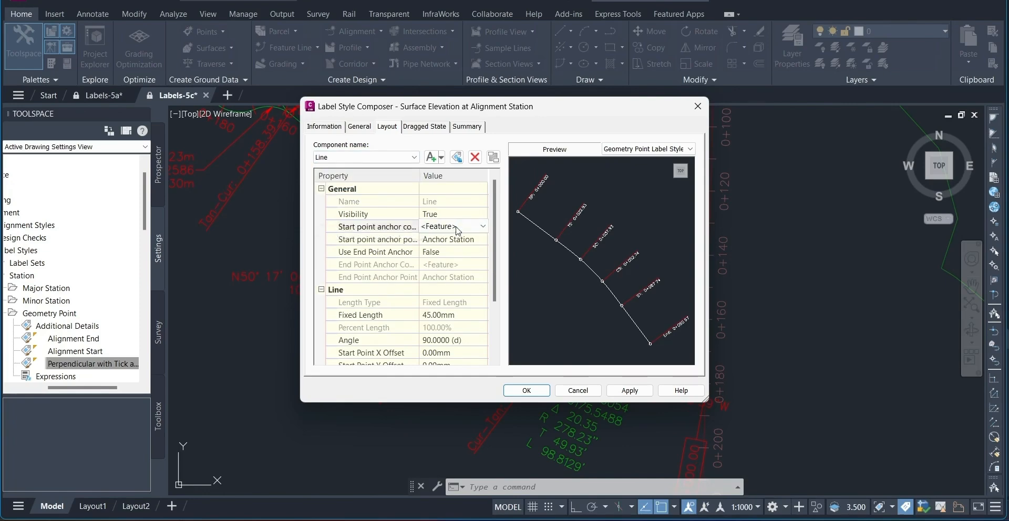
pyautogui.click(482, 227)
pyautogui.click(442, 261)
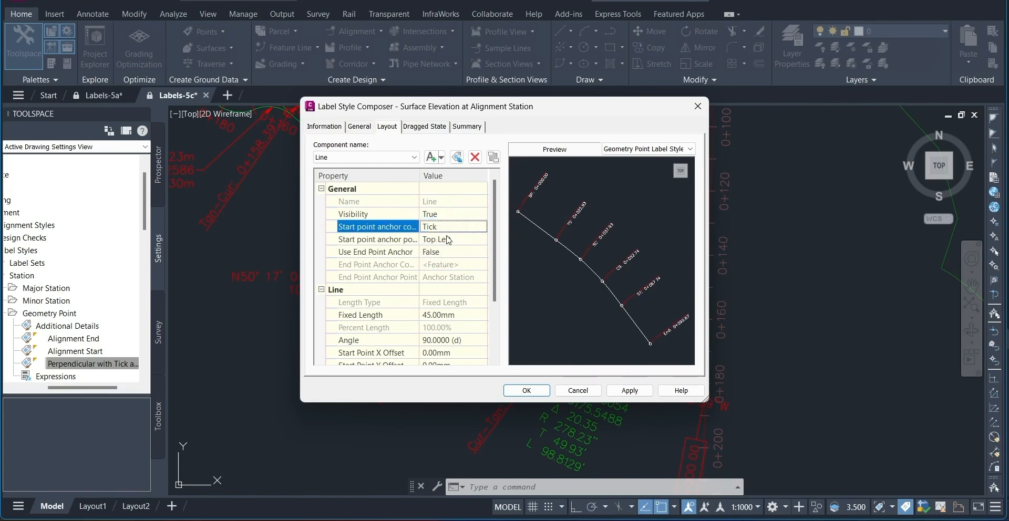
pyautogui.doubleClick(451, 239)
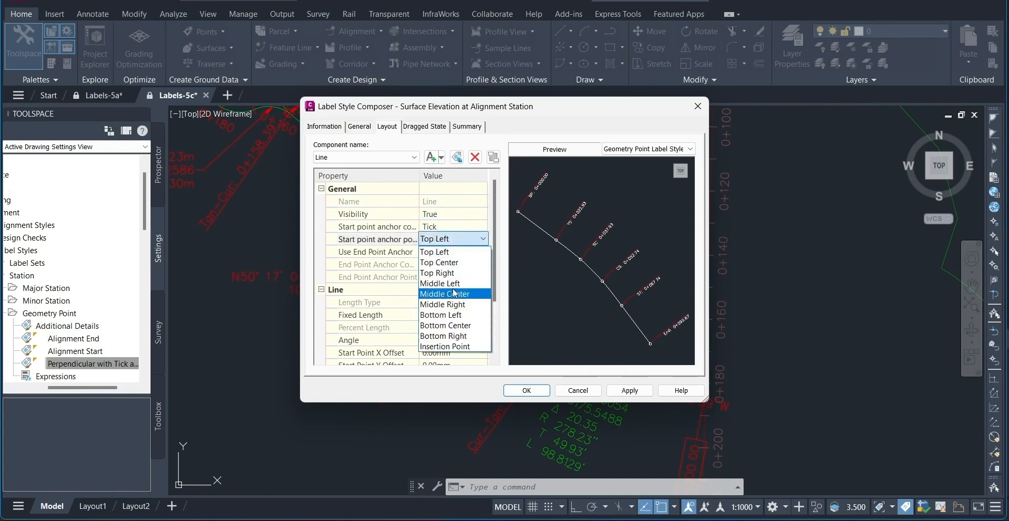
pyautogui.click(456, 294)
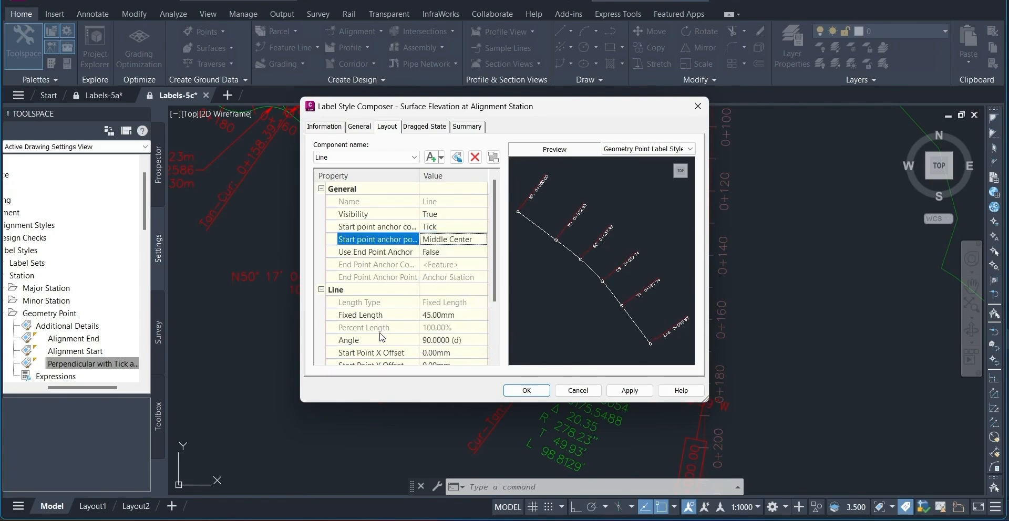
# Step: Set the Line component's fixed length to 15 mm
pyautogui.scroll(-1, 388, 311)
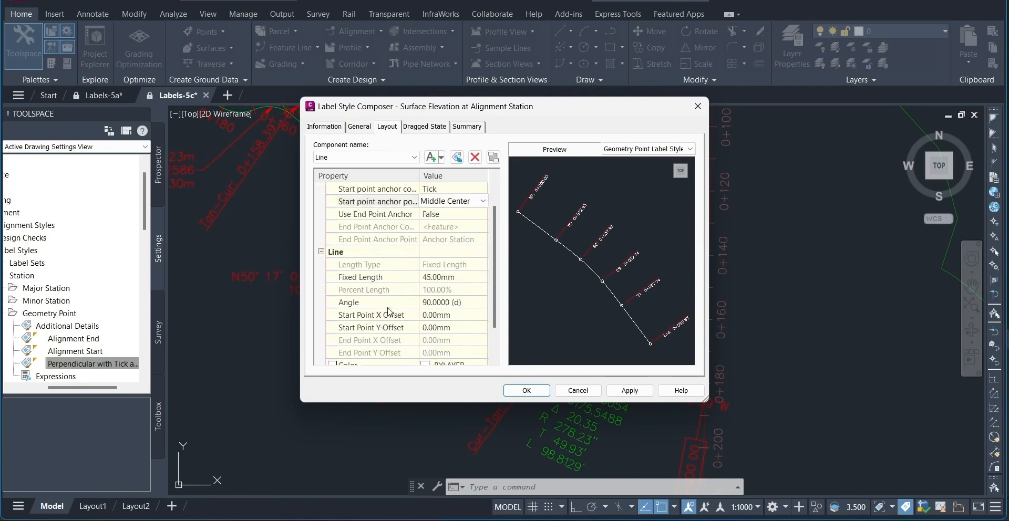
pyautogui.click(392, 278)
pyautogui.click(444, 277)
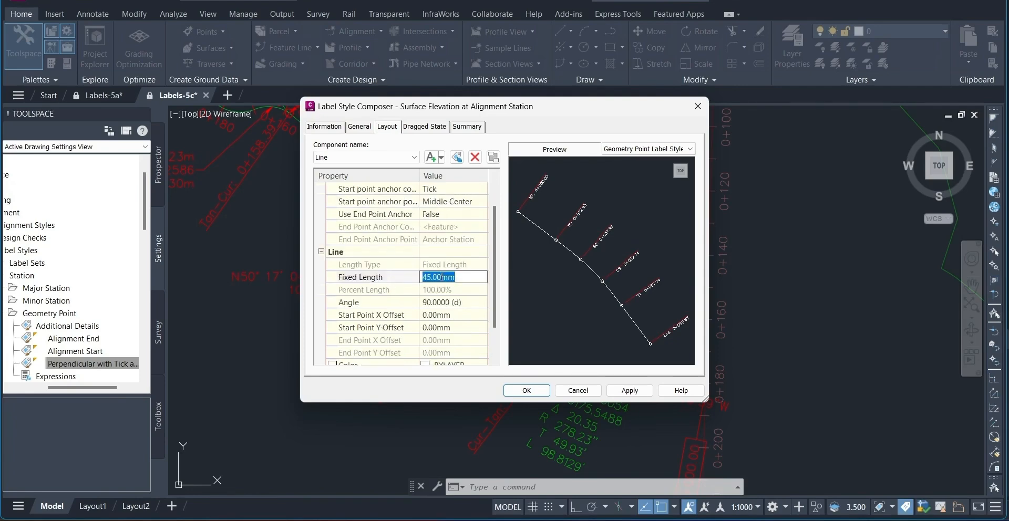
pyautogui.write('15')
# Step: Set the Geometry Point & Station text's attachment to Middle left and its X offset to 2 mm
pyautogui.click(361, 157)
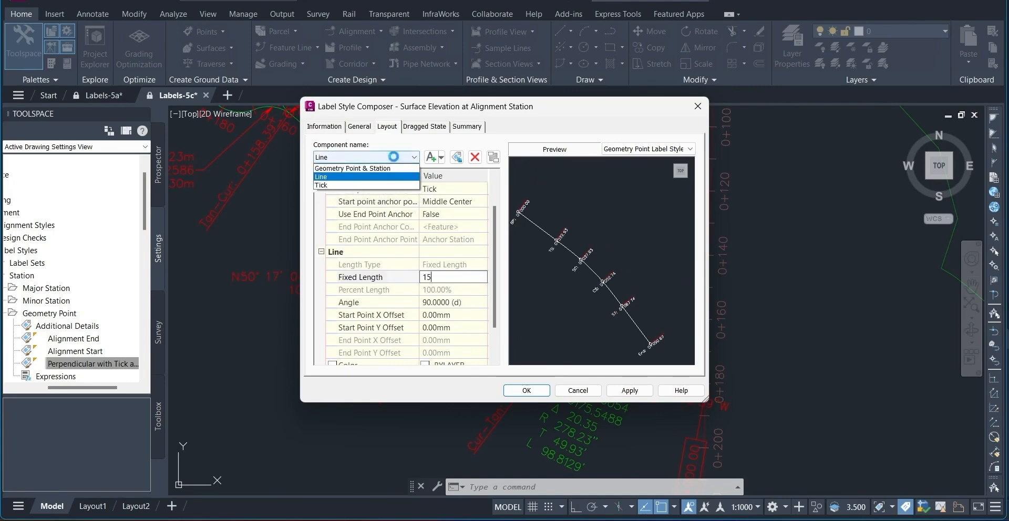
pyautogui.click(361, 168)
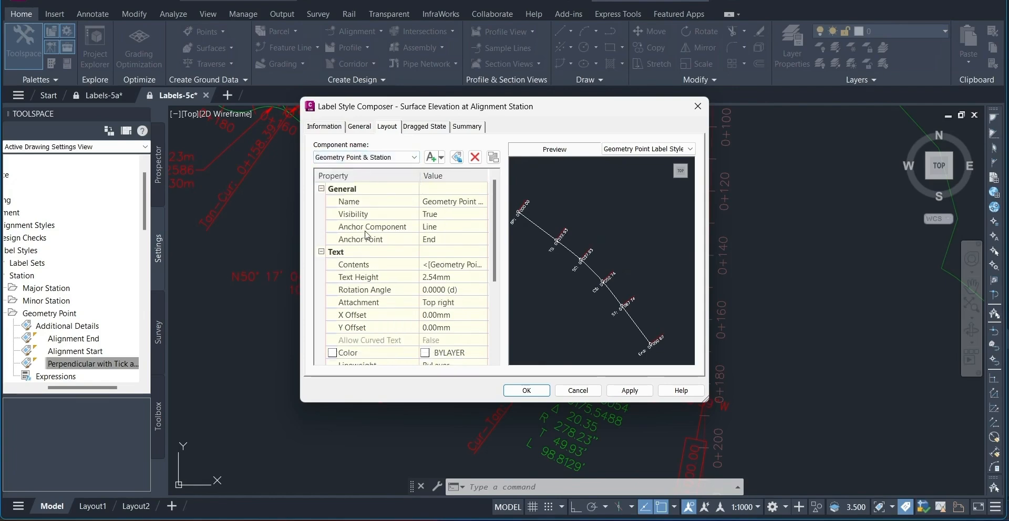
pyautogui.click(439, 228)
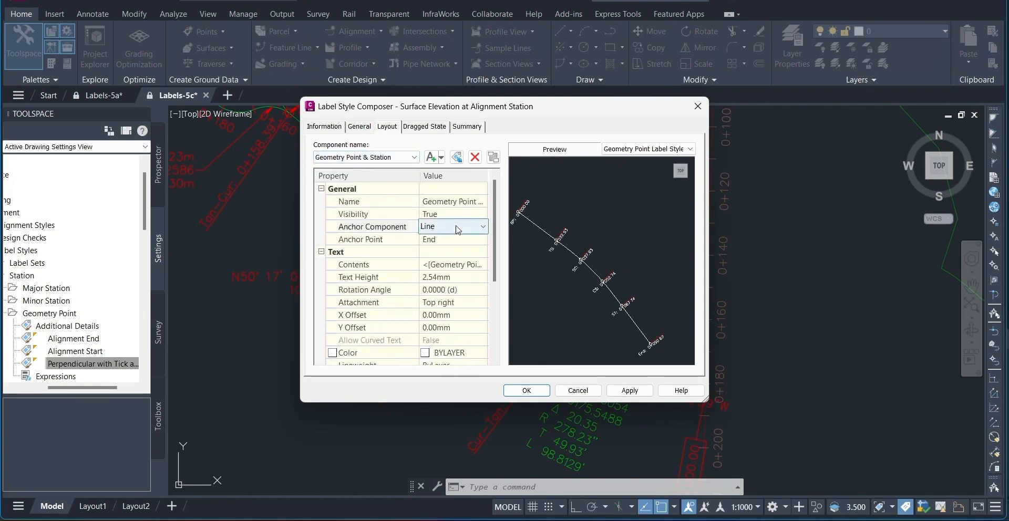
pyautogui.click(443, 241)
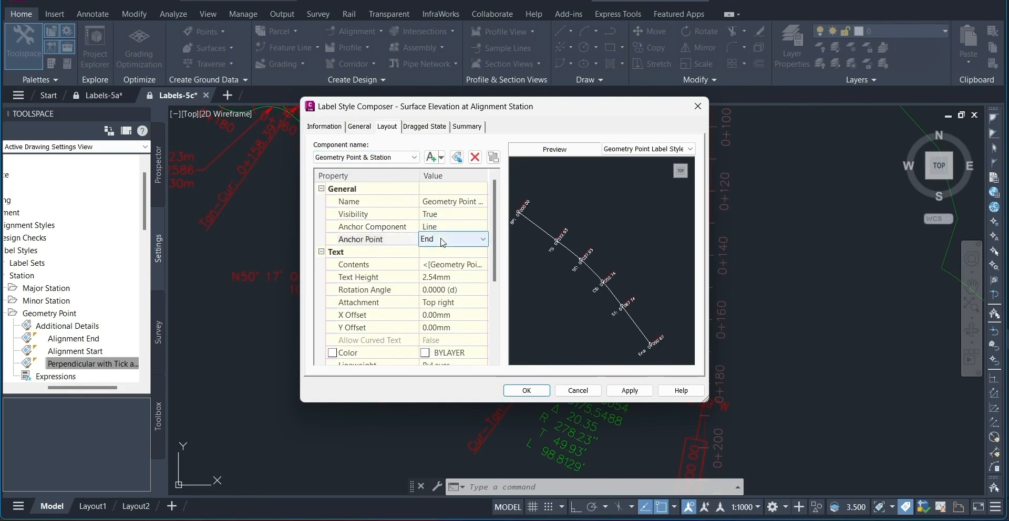
pyautogui.click(439, 302)
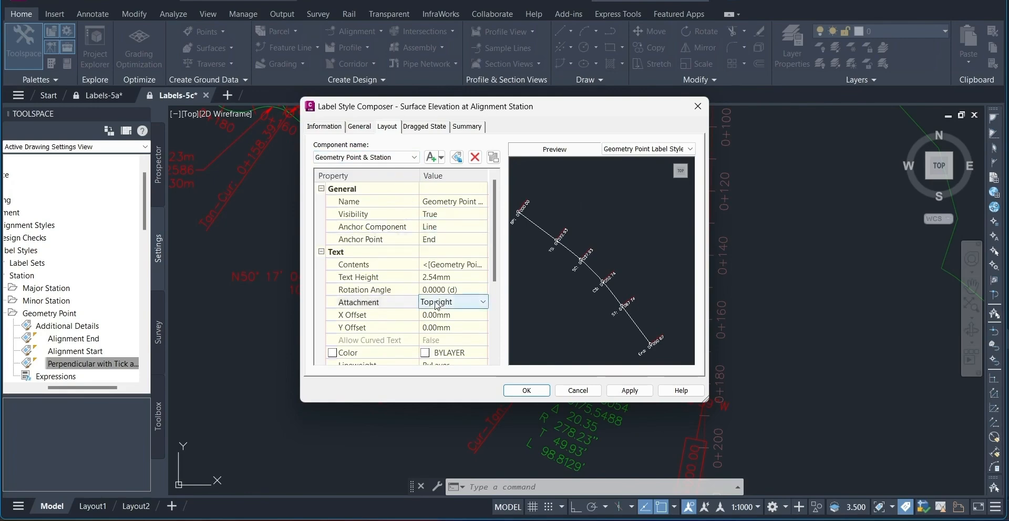
pyautogui.click(439, 302)
pyautogui.click(440, 347)
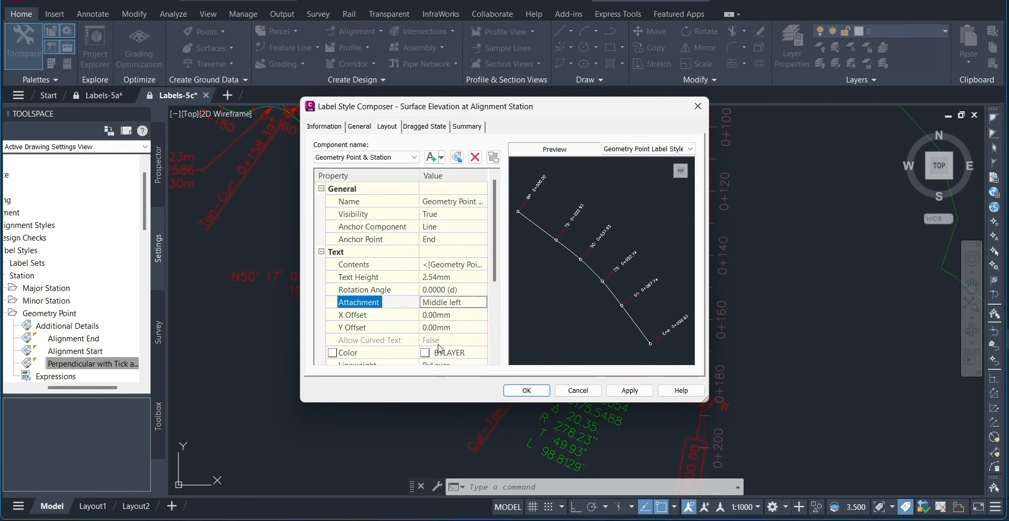
pyautogui.click(437, 315)
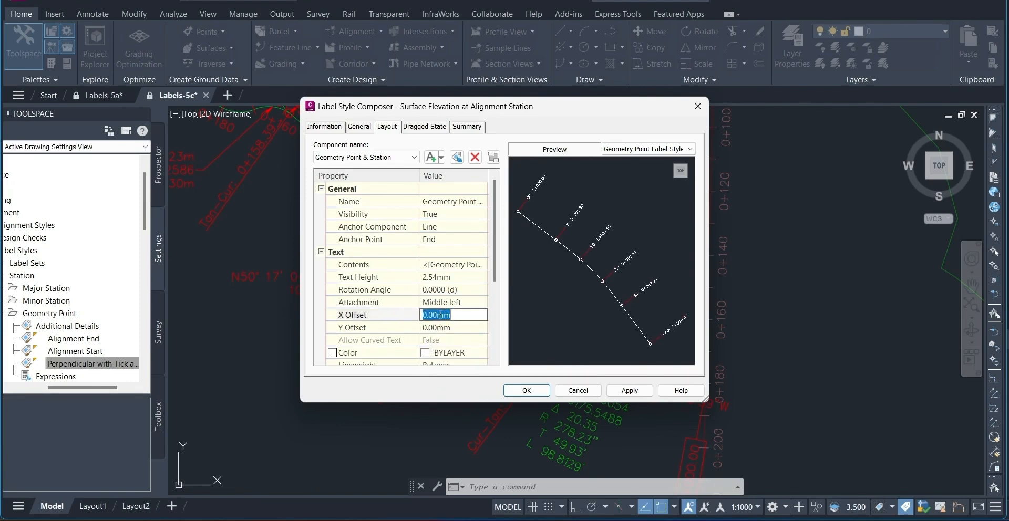
pyautogui.write('2')
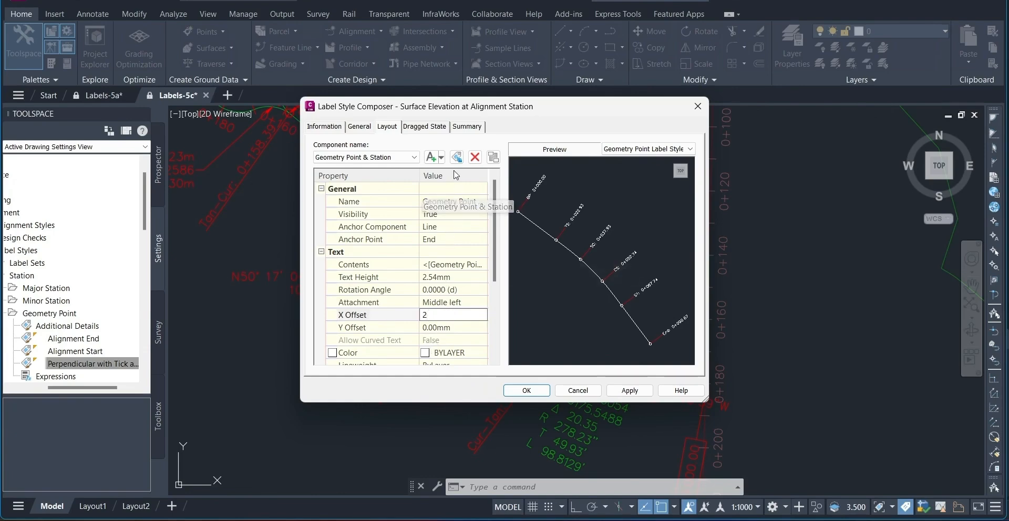
# Step: Add a reference text component of type Surface to the label style and name it Elevation
pyautogui.click(443, 157)
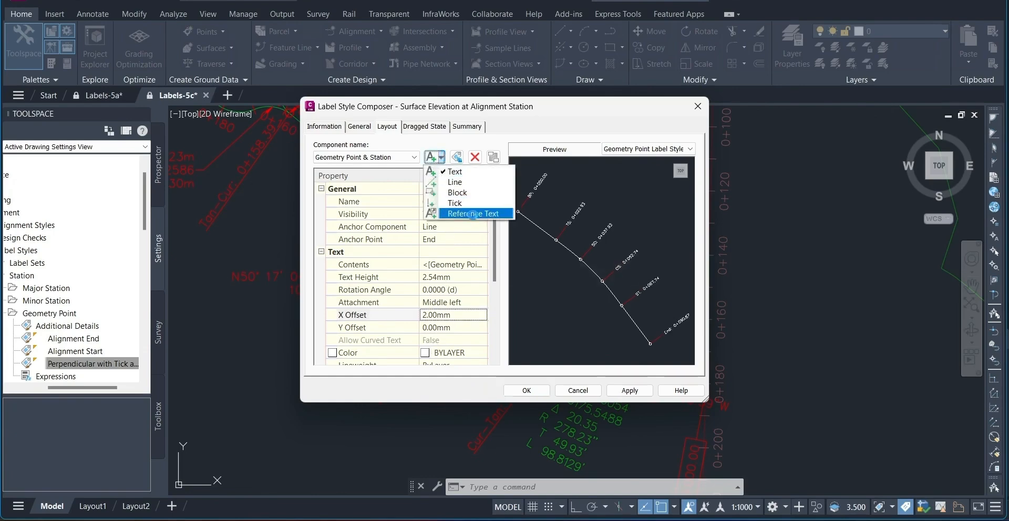
pyautogui.click(475, 214)
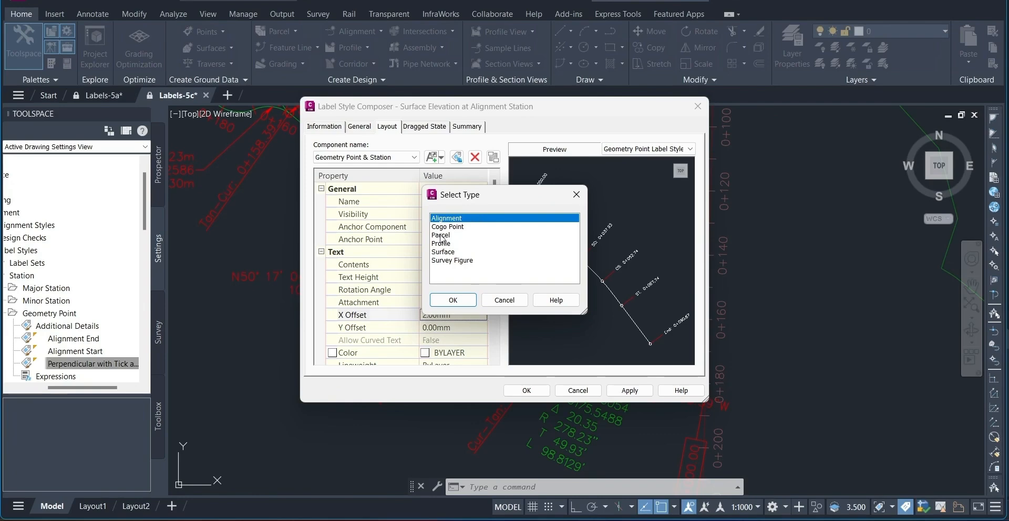
pyautogui.click(445, 253)
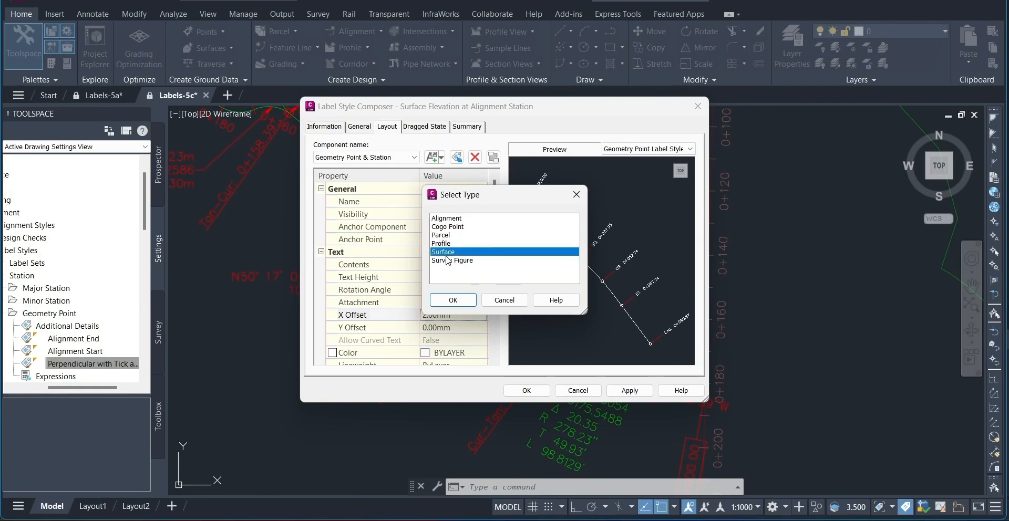
pyautogui.click(468, 303)
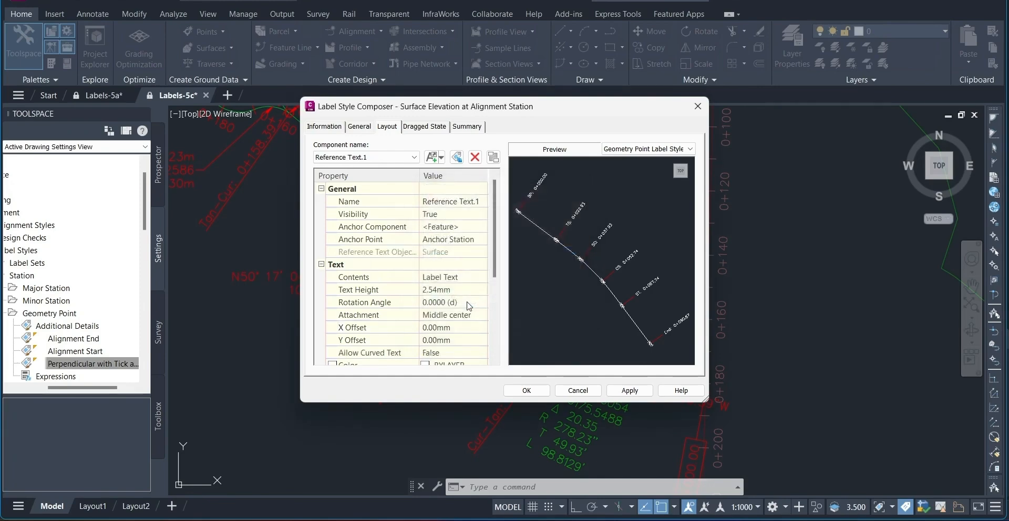
pyautogui.click(451, 202)
pyautogui.write('Elevation')
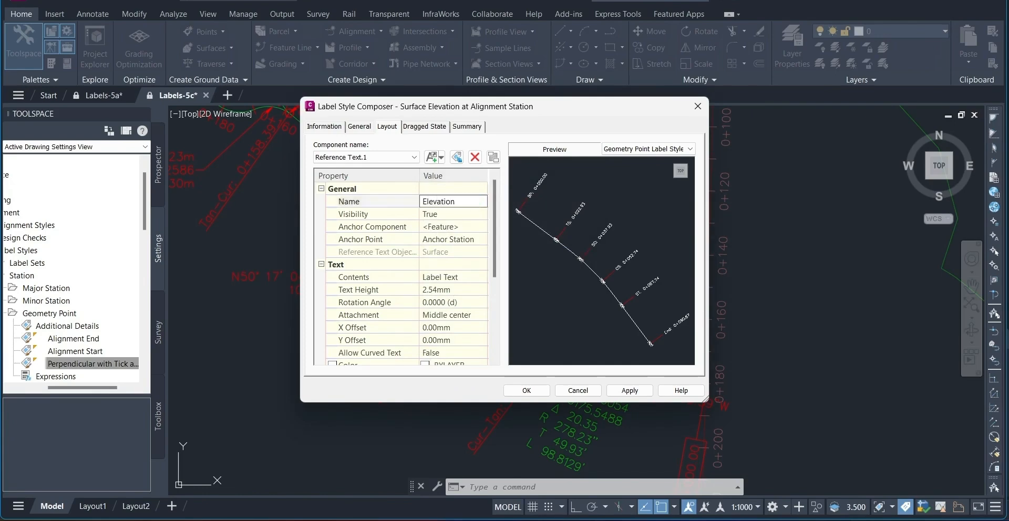
# Step: Anchor the Elevation component to the Geometry Point & Station component at its Bottom Left point
pyautogui.click(448, 227)
pyautogui.click(448, 230)
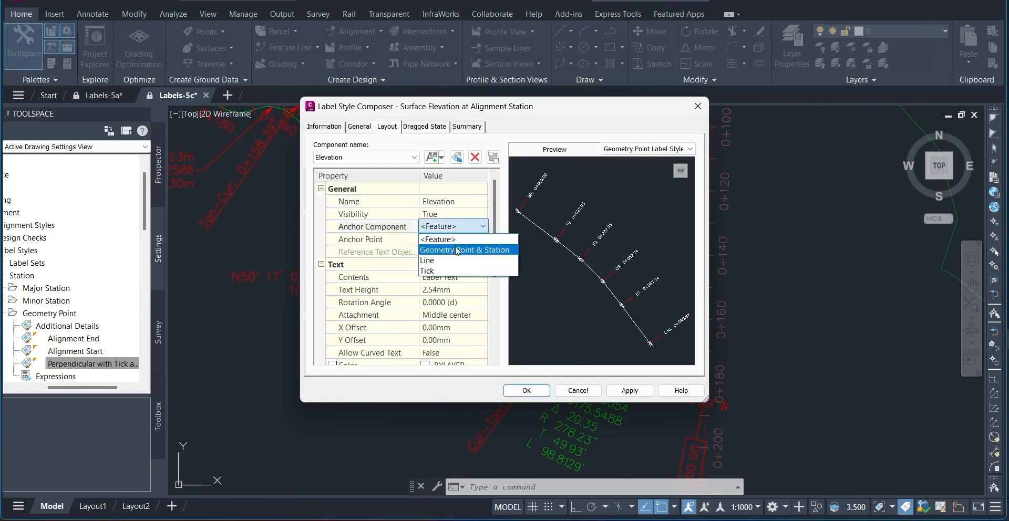
pyautogui.click(456, 250)
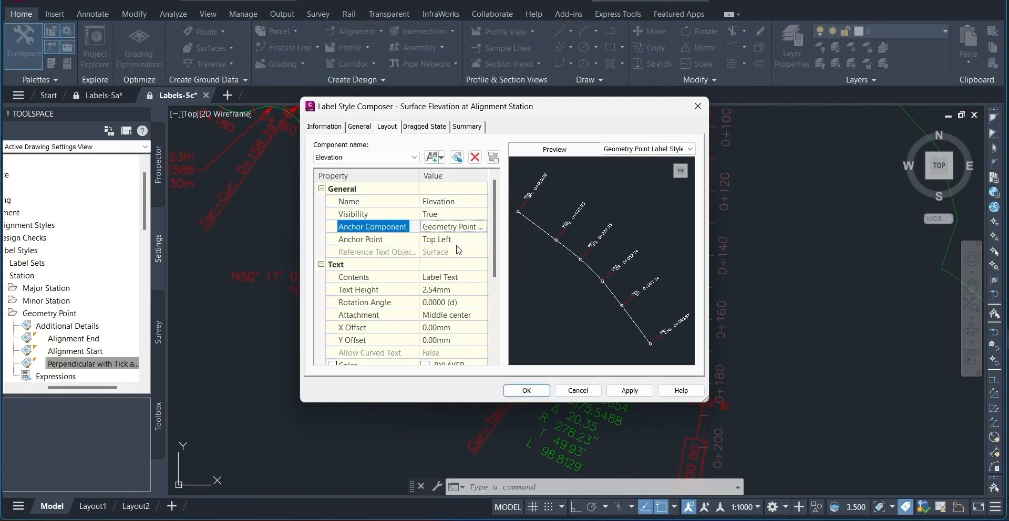
pyautogui.click(455, 240)
pyautogui.click(456, 240)
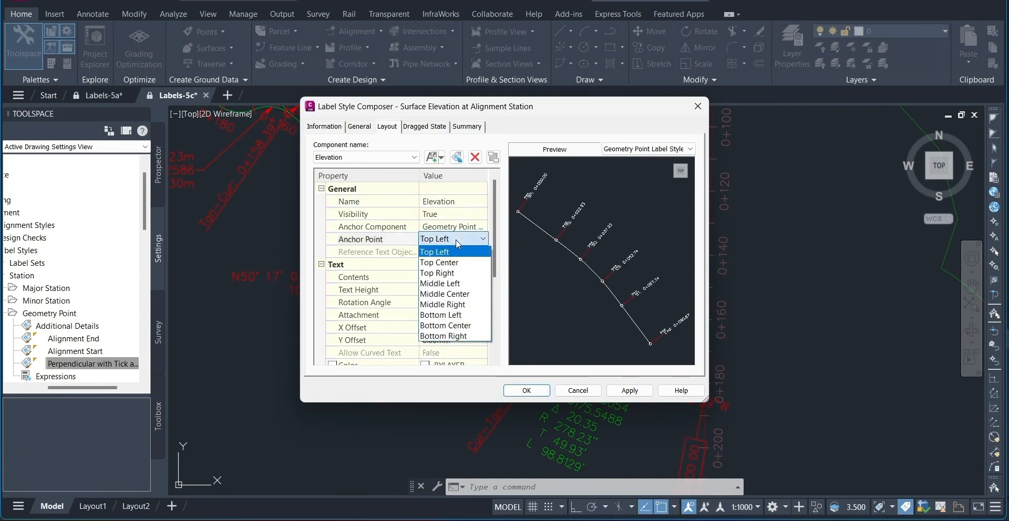
pyautogui.click(456, 315)
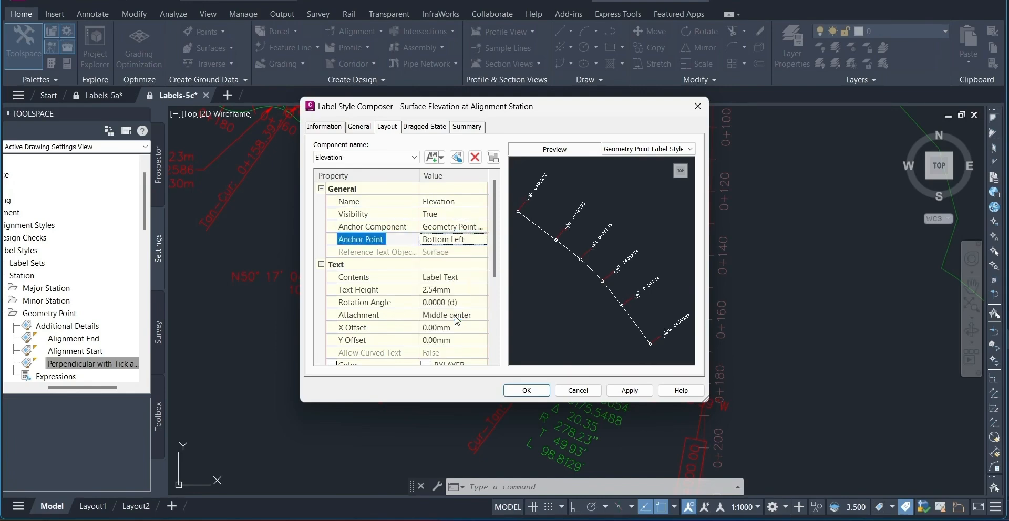
# Step: Set the Elevation component's text attachment to Top left
pyautogui.click(379, 315)
pyautogui.click(444, 315)
pyautogui.click(444, 316)
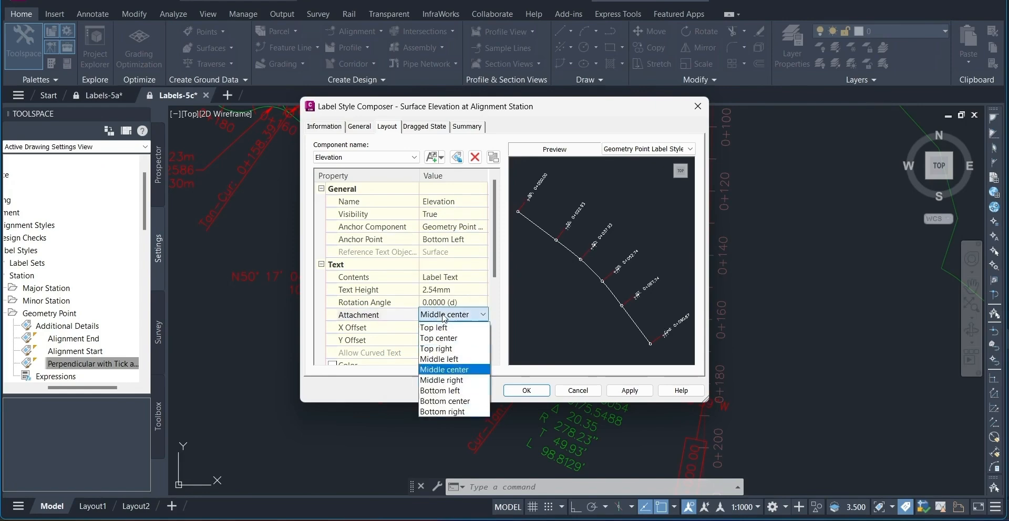
pyautogui.click(448, 330)
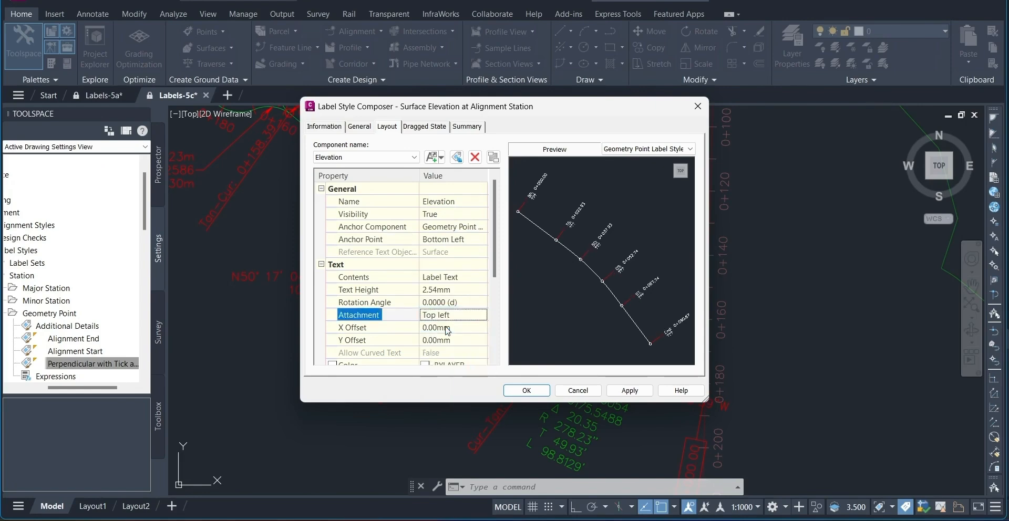
# Step: Replace the Elevation component's default label text with the Surface Elevation property and accept the contents
pyautogui.click(440, 278)
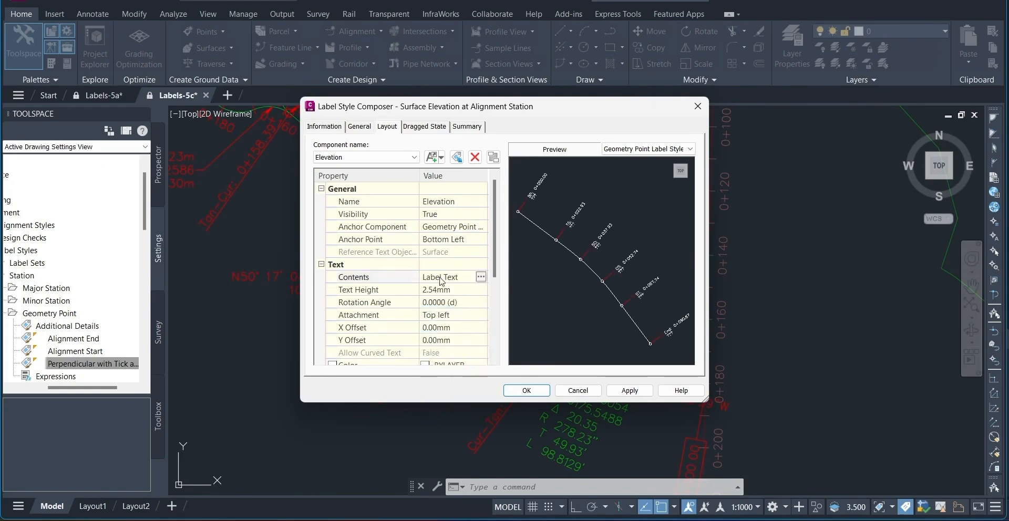
pyautogui.click(481, 277)
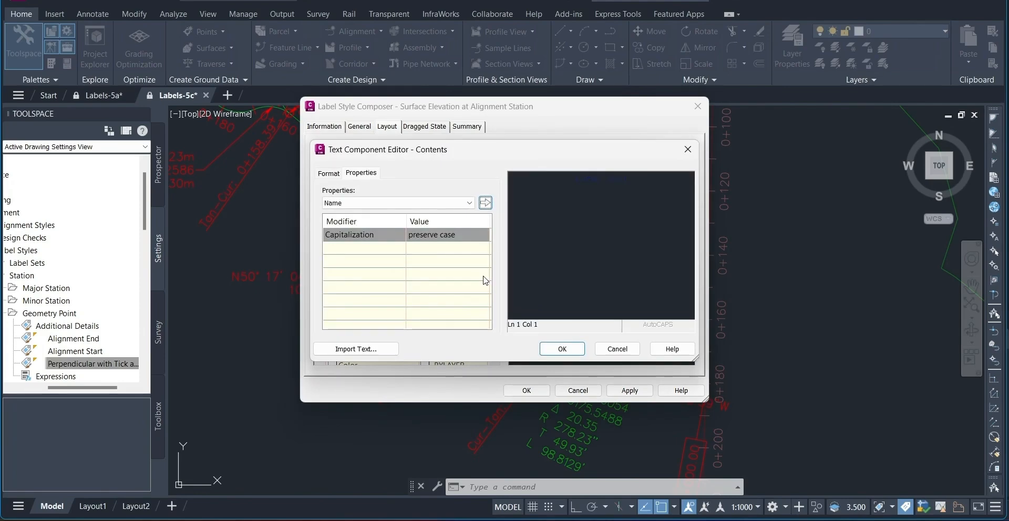
pyautogui.click(531, 182)
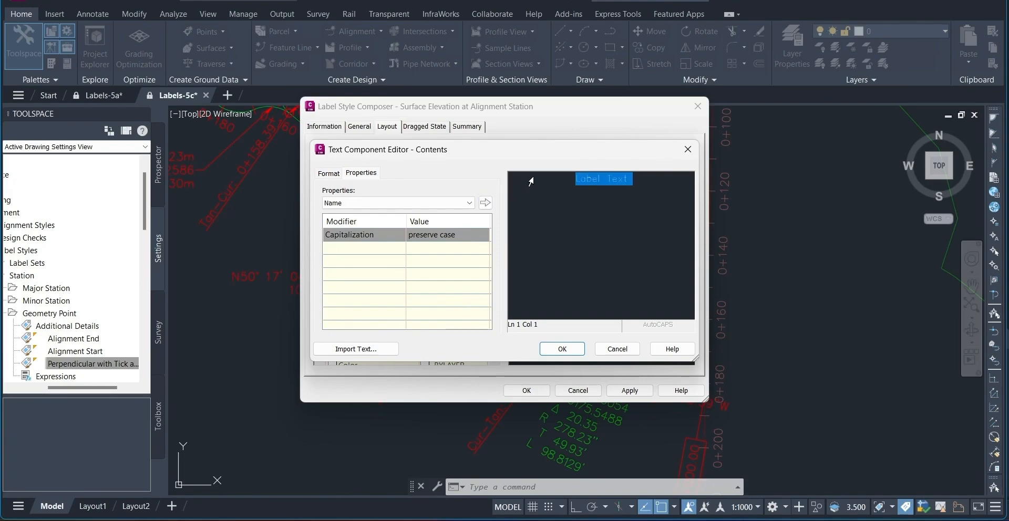
pyautogui.click(365, 201)
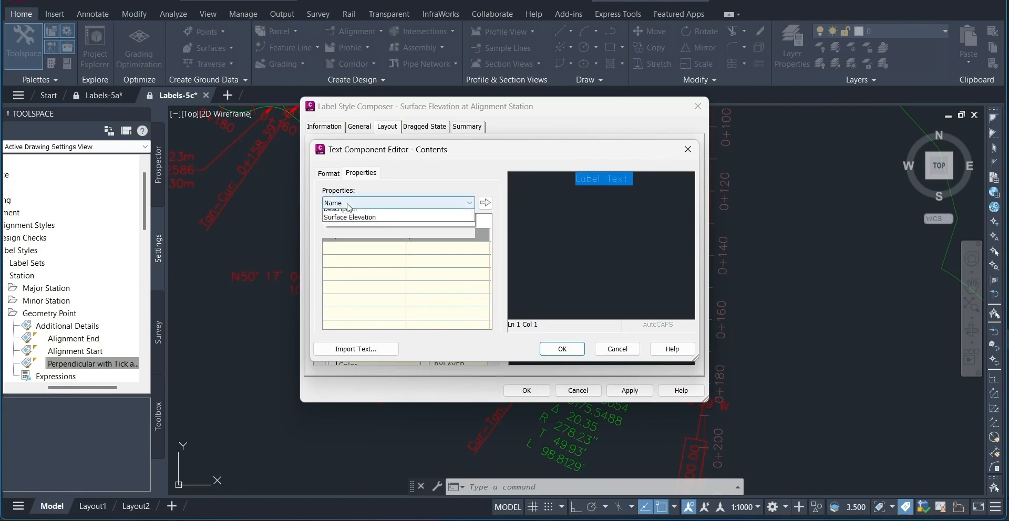
pyautogui.click(355, 231)
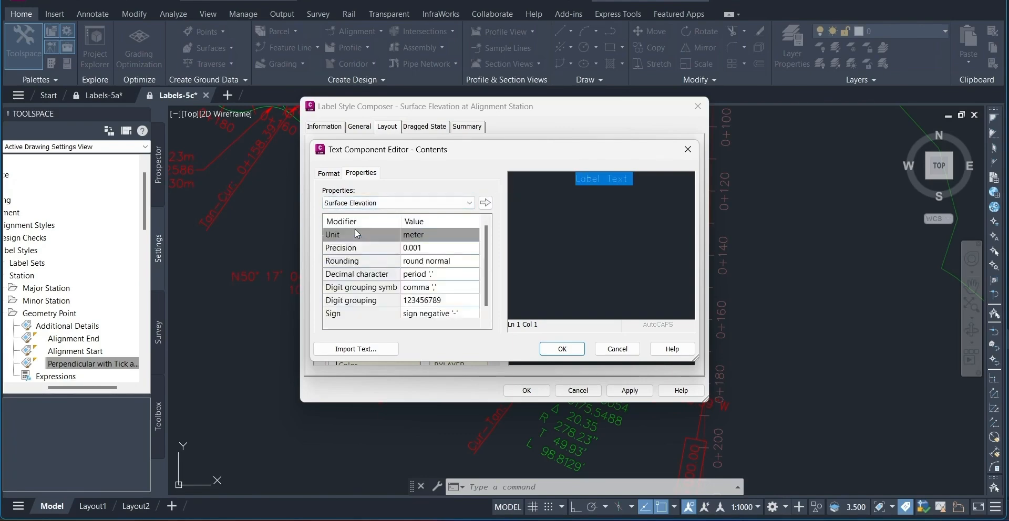
pyautogui.click(485, 203)
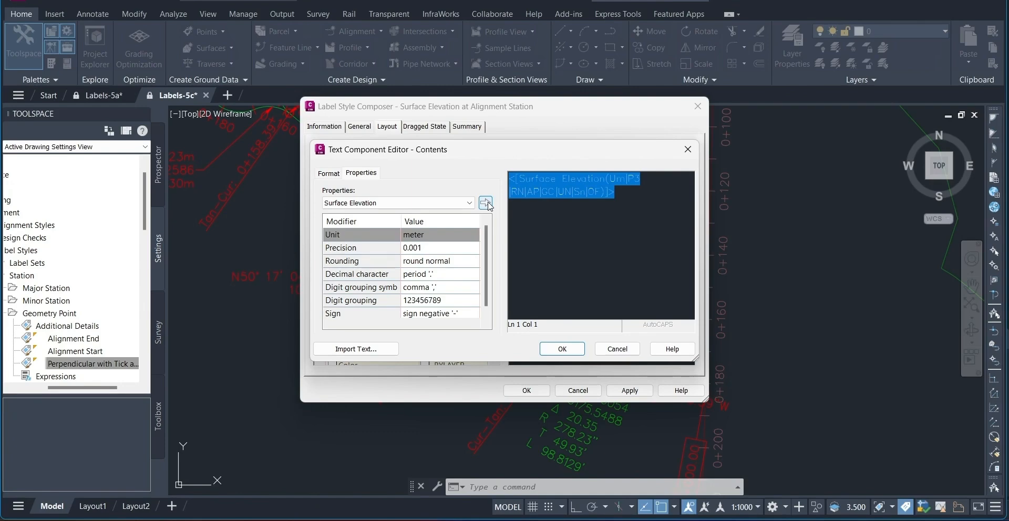
pyautogui.click(561, 351)
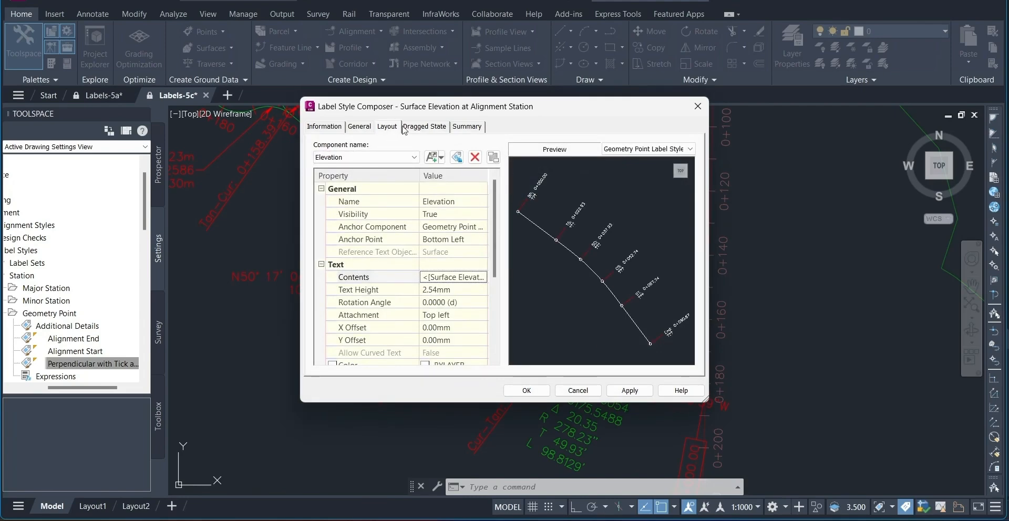
# Step: Set Flip Anchors with Text to True under the label style's plan readability settings and save the style
pyautogui.click(364, 127)
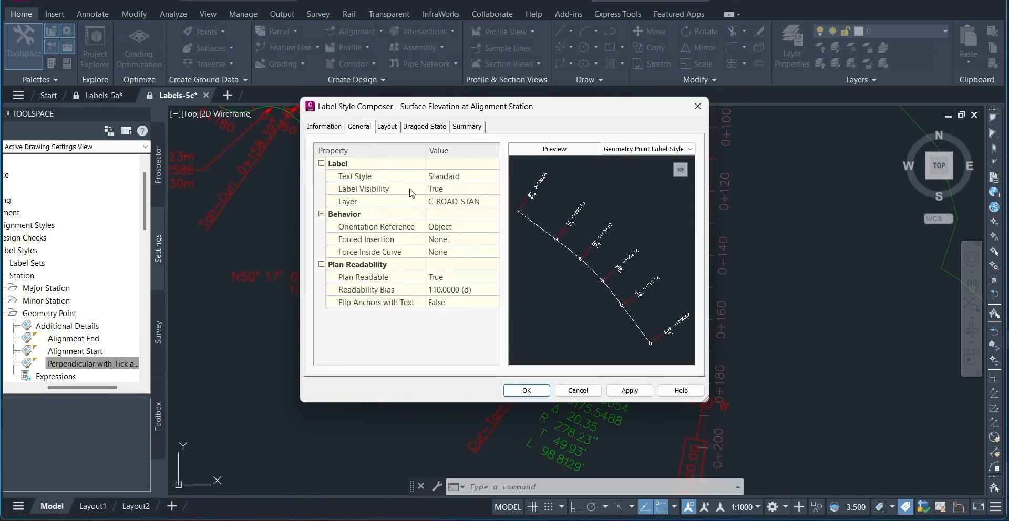
pyautogui.click(453, 308)
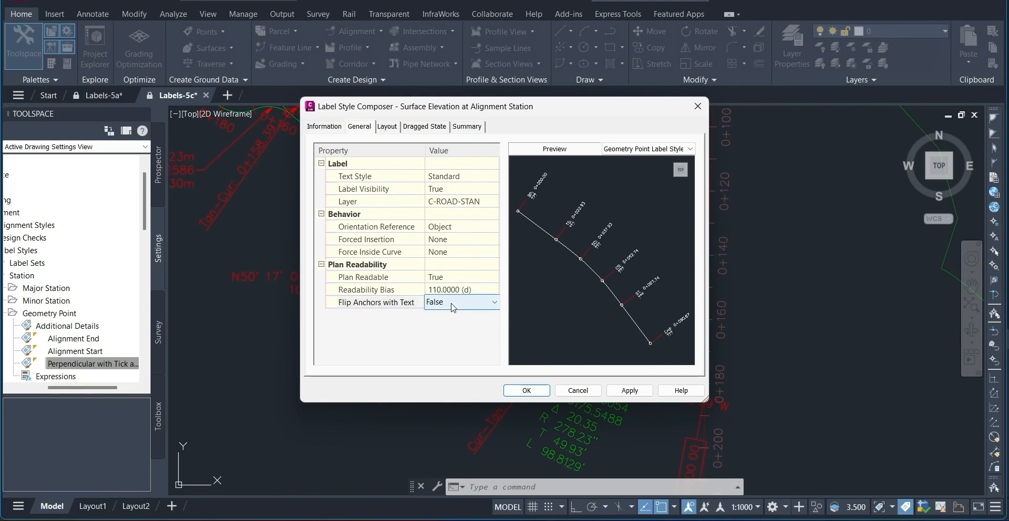
pyautogui.click(453, 308)
pyautogui.click(456, 329)
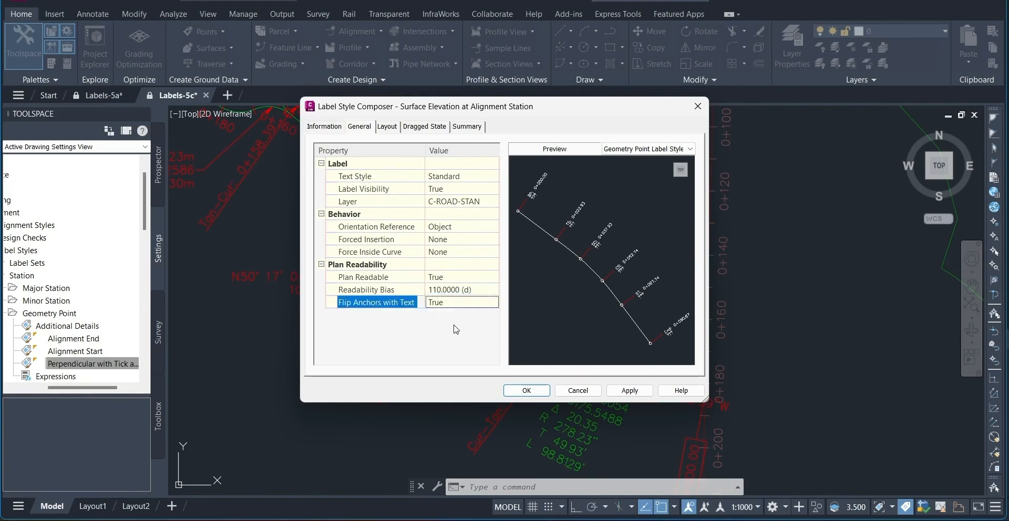
pyautogui.click(525, 390)
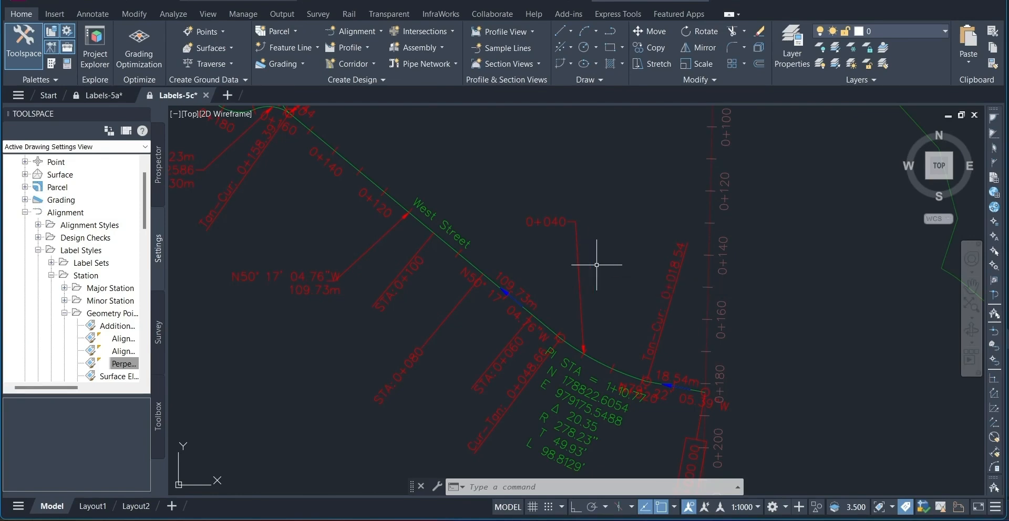
# Step: Start adding or editing station labels for the East Street alignment, picking it near its junction with the main road
pyautogui.scroll(4, 688, 397)
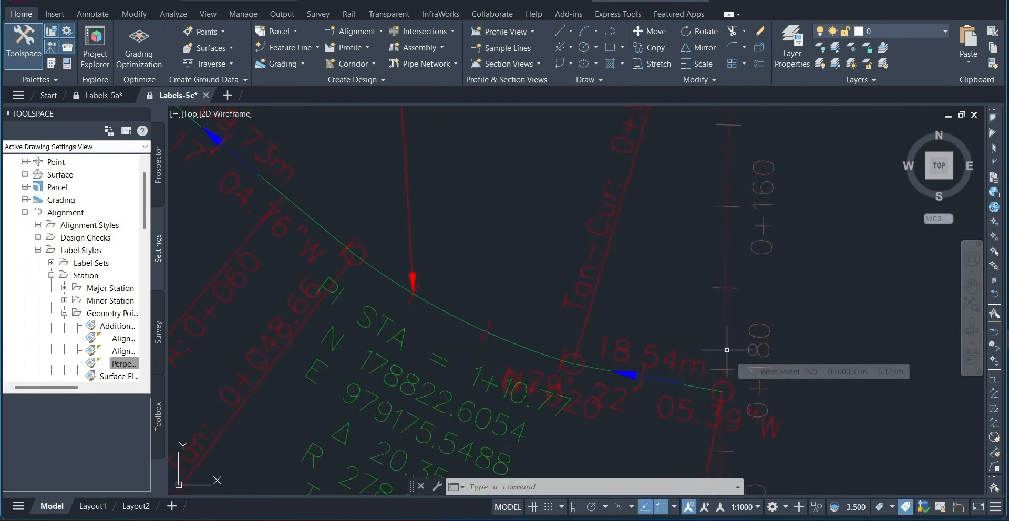
pyautogui.click(95, 15)
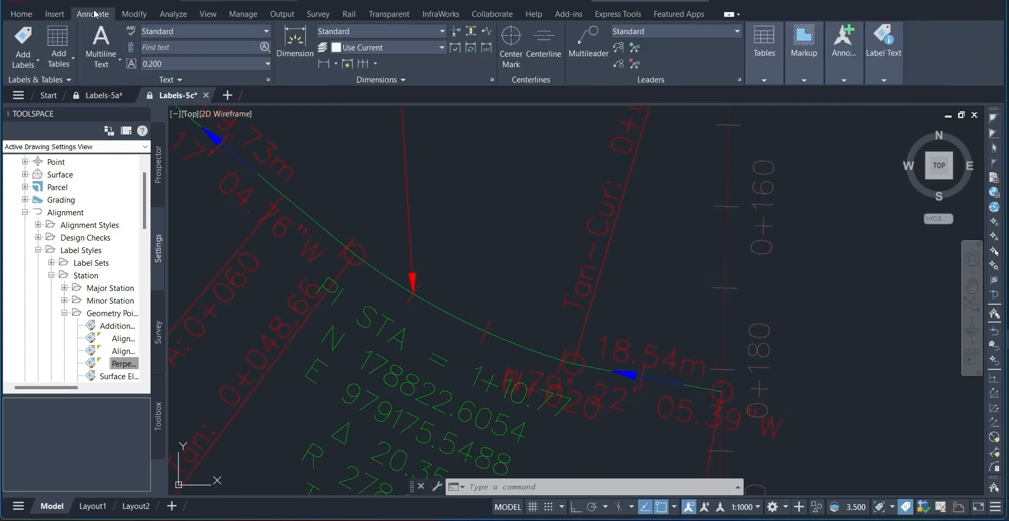
pyautogui.click(40, 63)
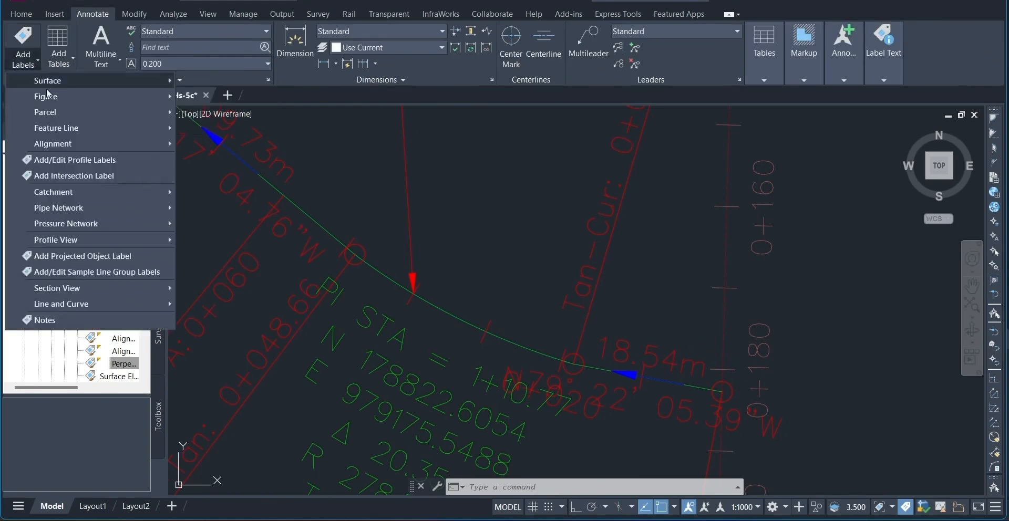
pyautogui.moveTo(54, 146)
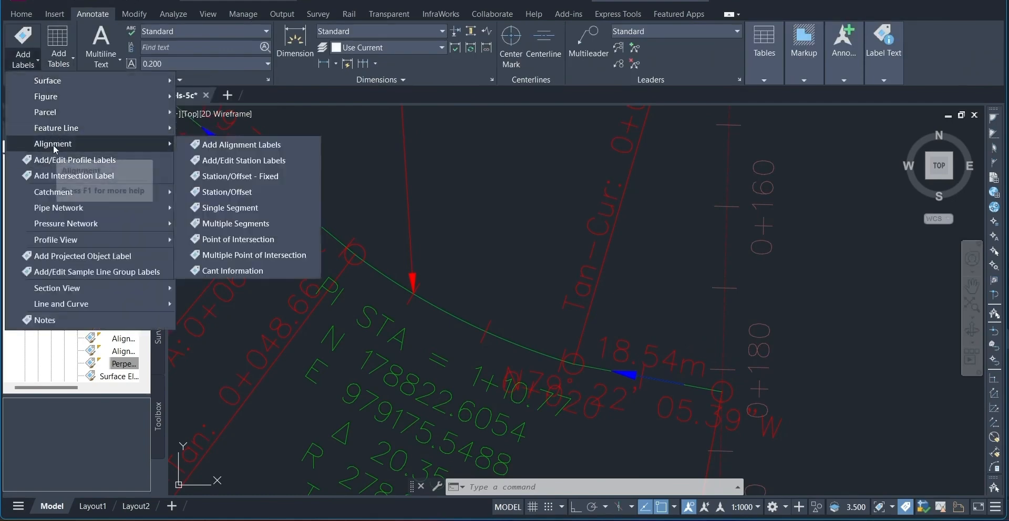
pyautogui.click(269, 161)
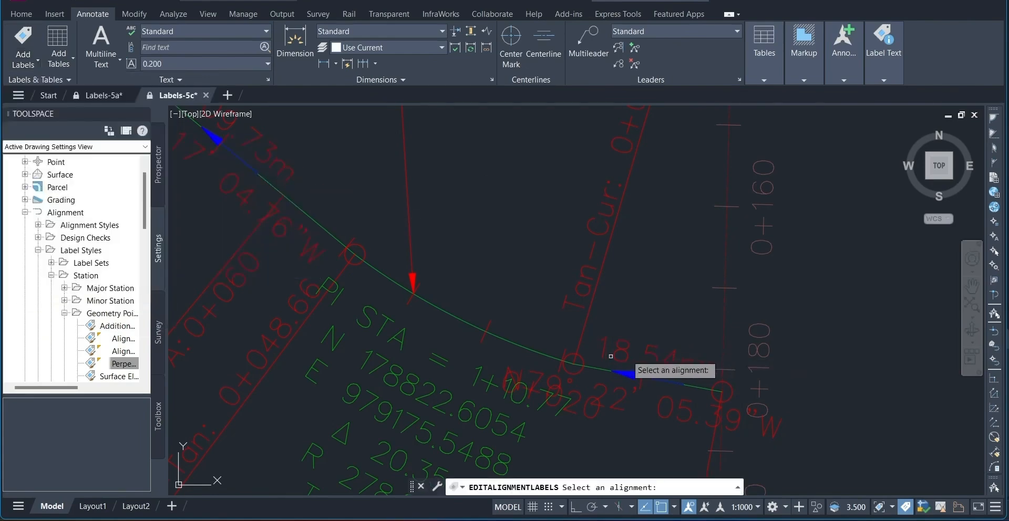
pyautogui.scroll(-7, 711, 332)
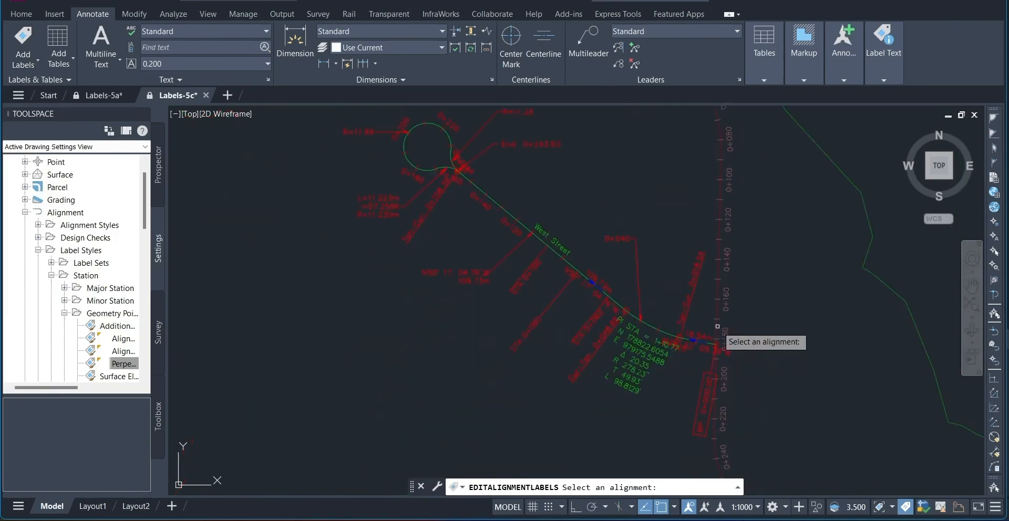
pyautogui.scroll(-6, 489, 242)
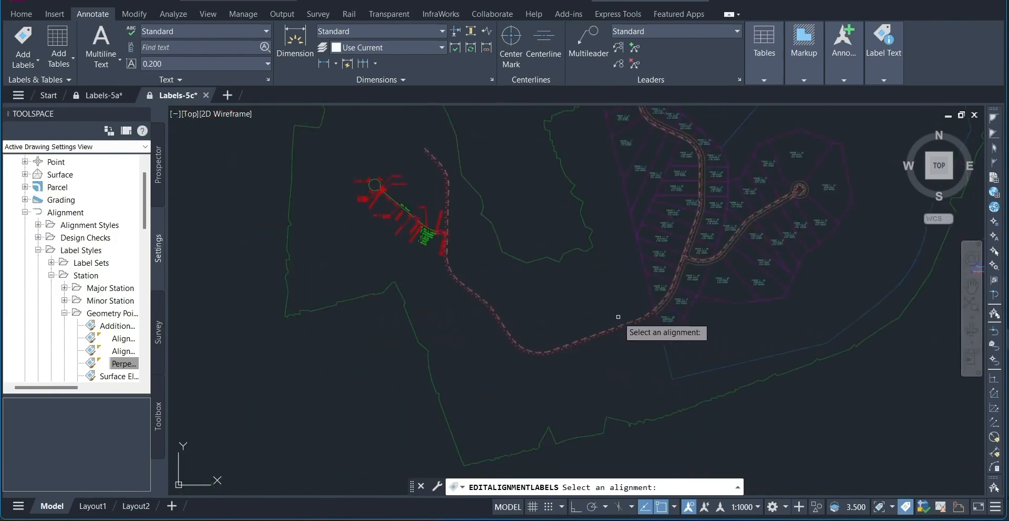
pyautogui.scroll(10, 489, 275)
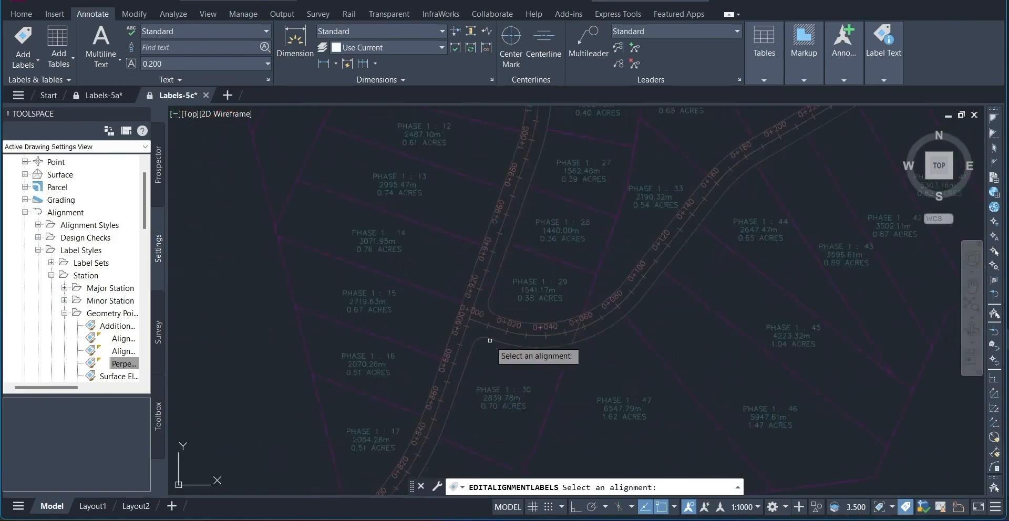
pyautogui.click(484, 327)
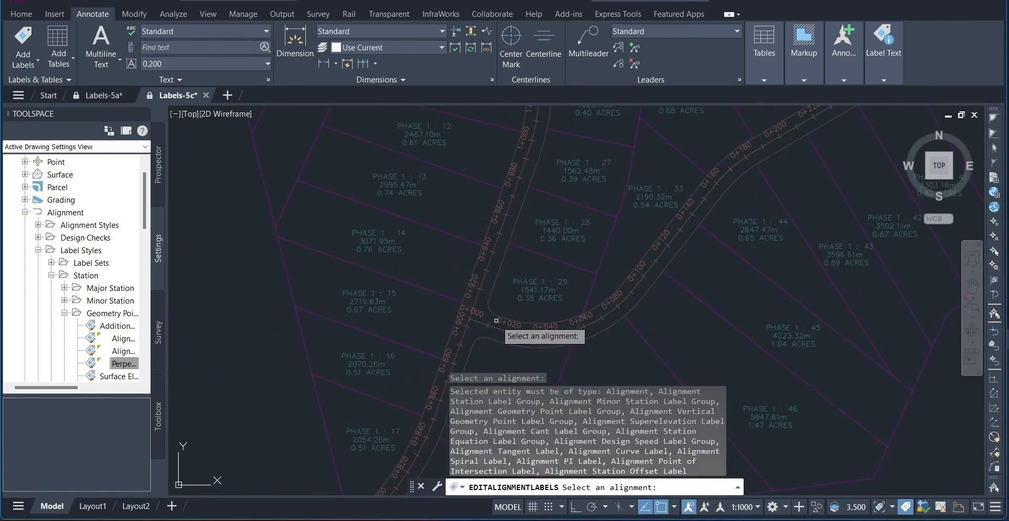
pyautogui.click(504, 326)
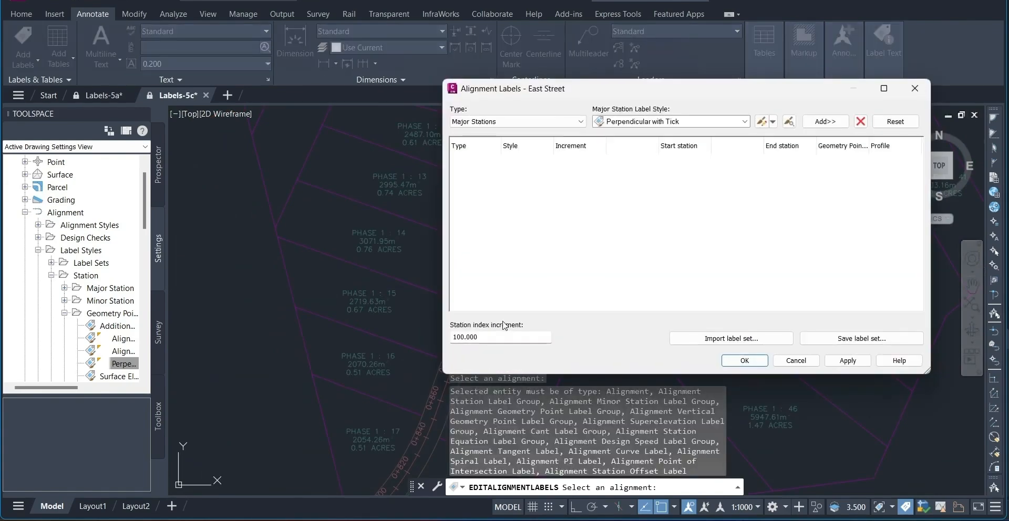
# Step: Choose the Geometry Points label type with the Surface Elevation at Alignment Station label style
pyautogui.click(517, 126)
pyautogui.click(518, 147)
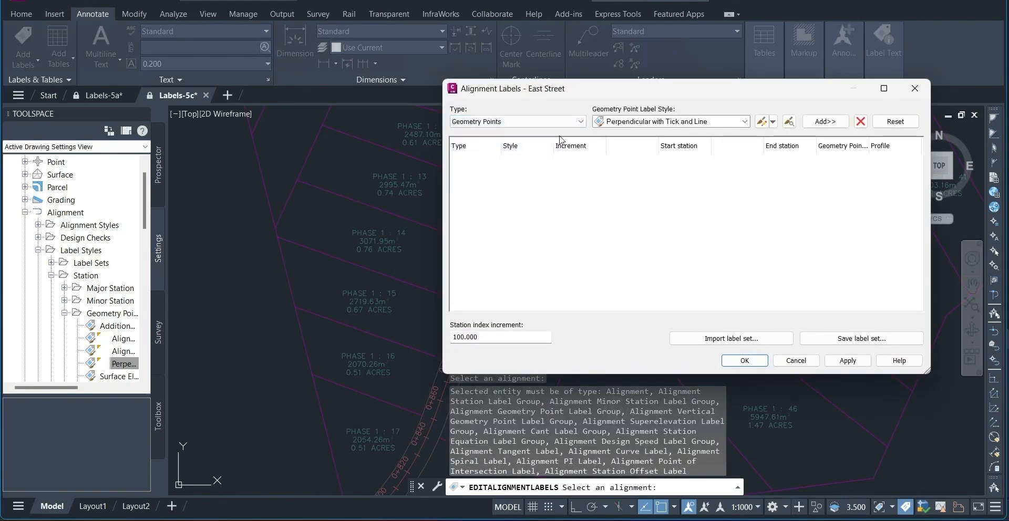
pyautogui.click(640, 126)
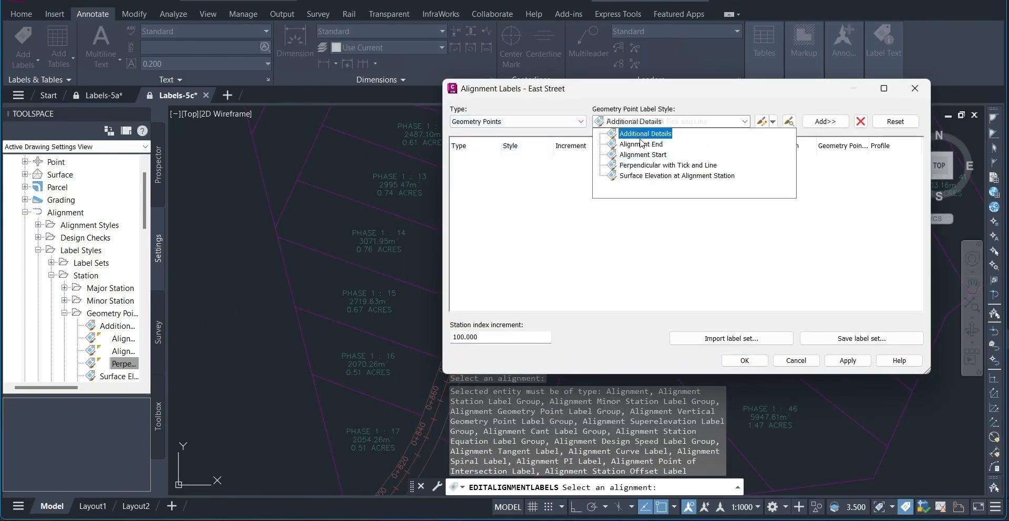
pyautogui.click(648, 172)
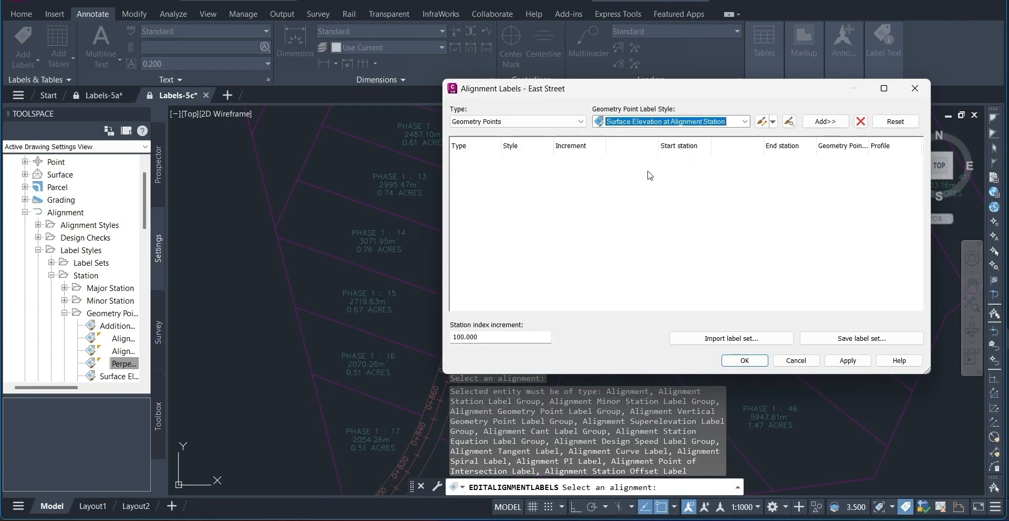
# Step: Add the geometry point label to East Street for Alignment Beginning only and apply the label set
pyautogui.click(819, 124)
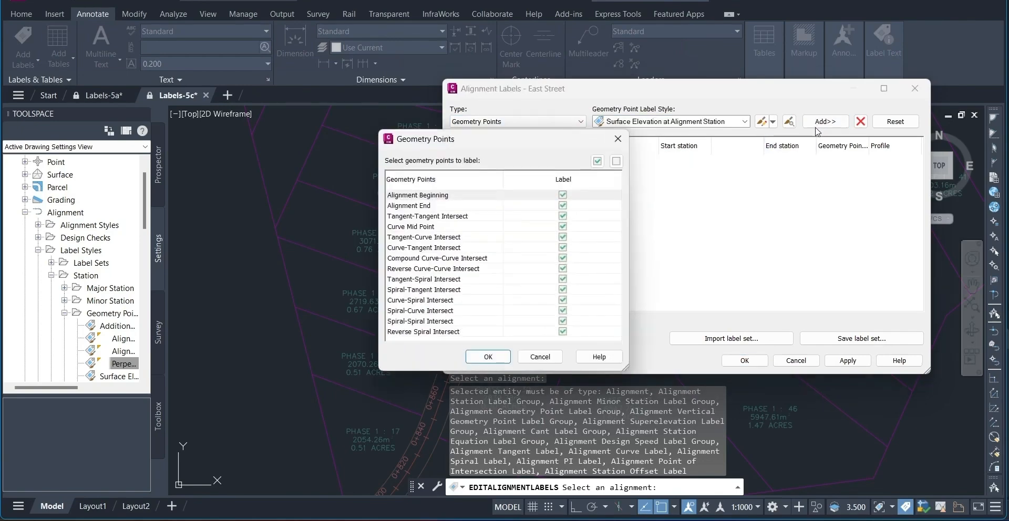
pyautogui.click(616, 161)
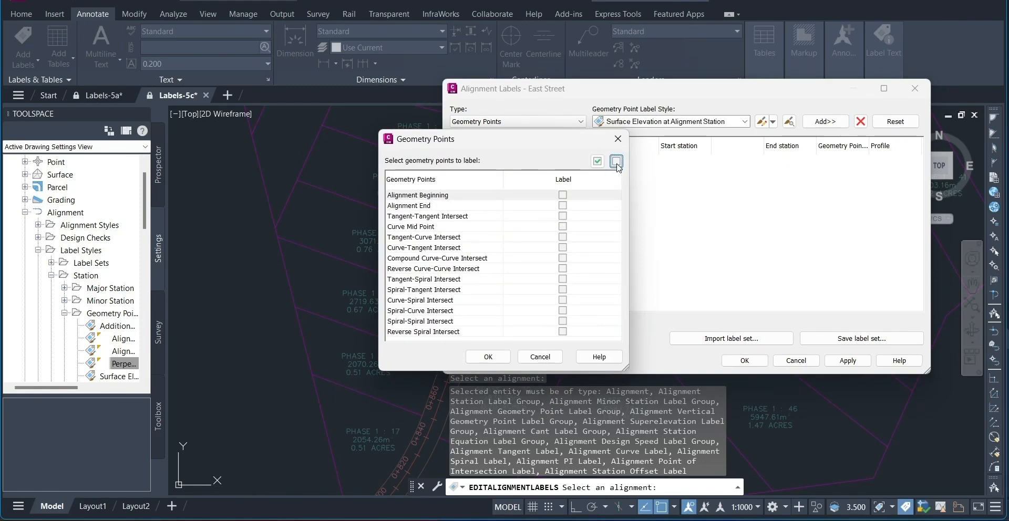
pyautogui.click(563, 195)
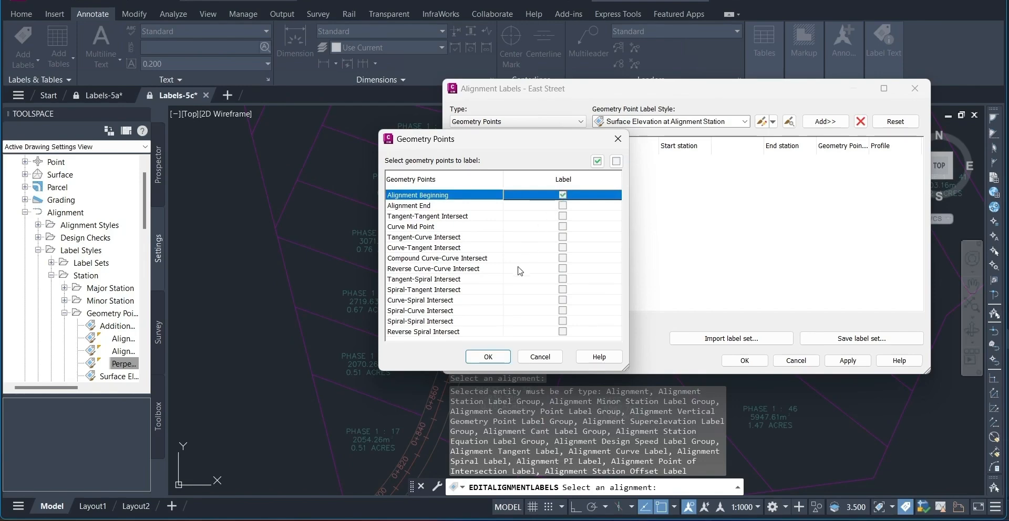
pyautogui.click(487, 357)
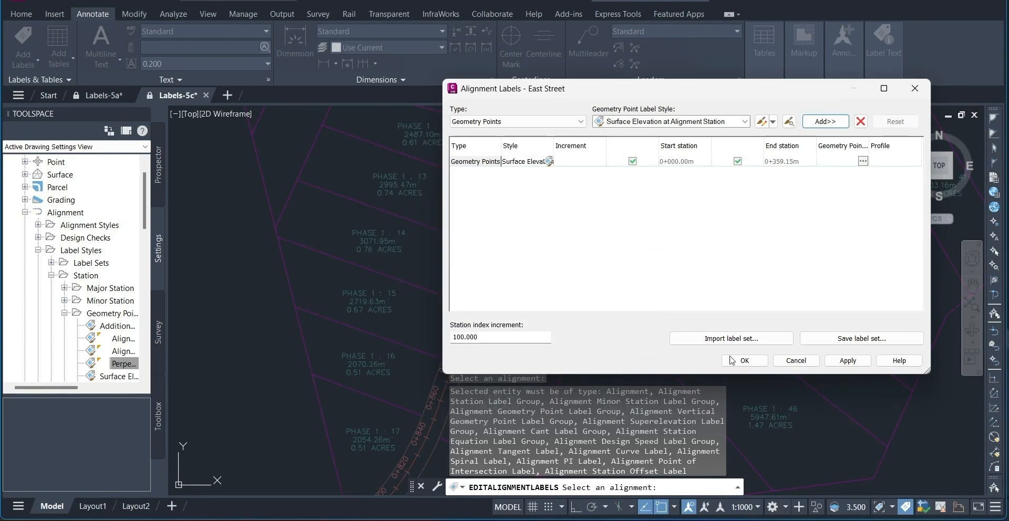
pyautogui.click(847, 360)
pyautogui.moveTo(721, 89)
pyautogui.mouseDown()
pyautogui.moveTo(774, 368)
pyautogui.moveTo(770, 452)
pyautogui.moveTo(788, 212)
pyautogui.moveTo(760, 85)
pyautogui.mouseUp()
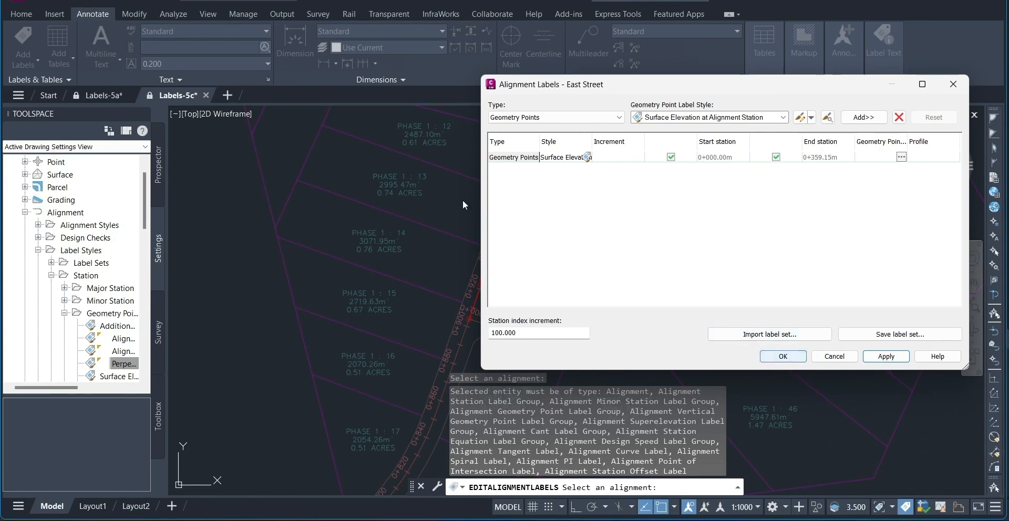
pyautogui.click(783, 357)
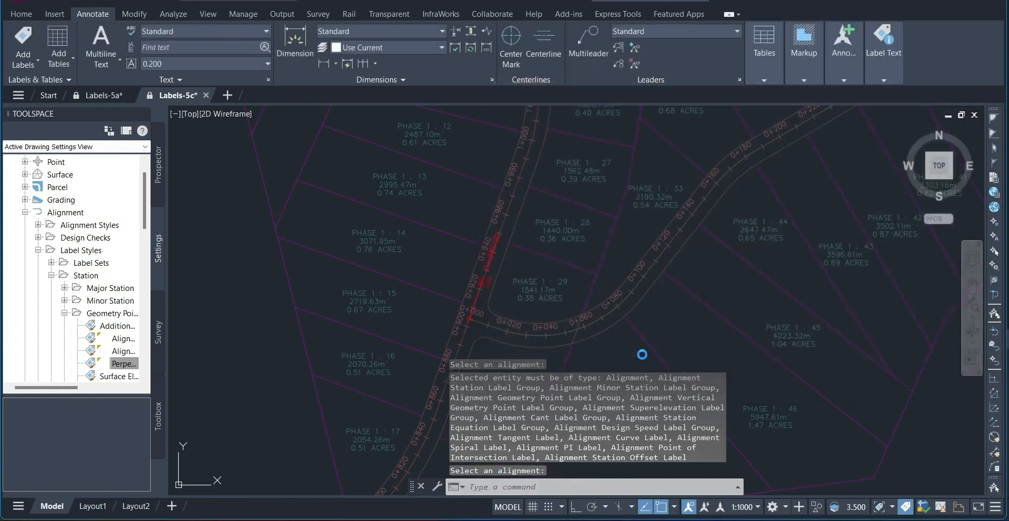
pyautogui.click(469, 318)
pyautogui.rightClick(469, 318)
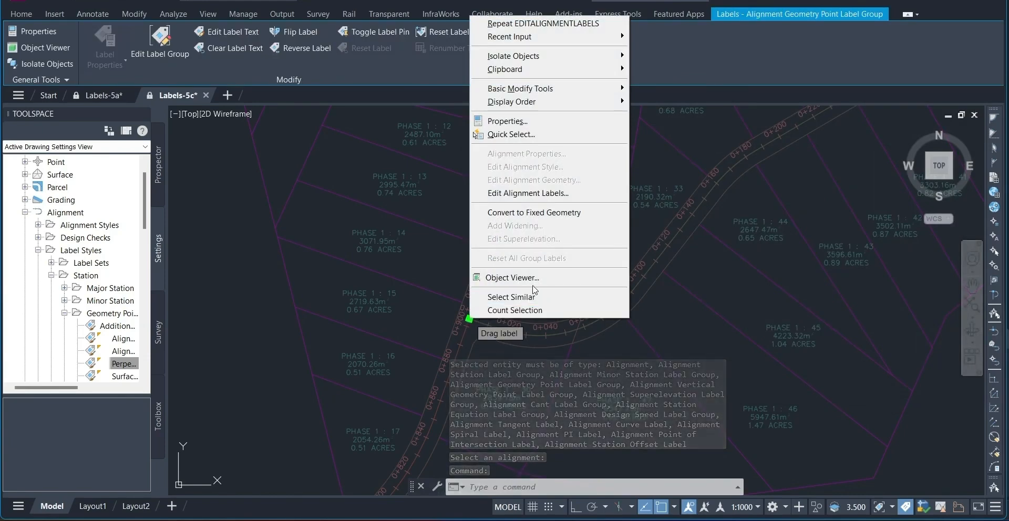
pyautogui.click(511, 297)
pyautogui.press('Escape')
pyautogui.click(496, 319)
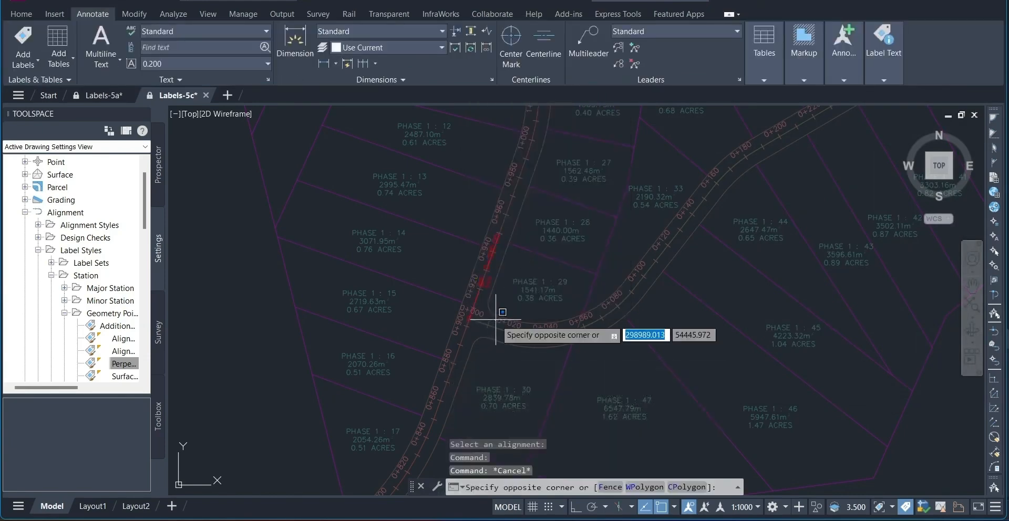
pyautogui.click(485, 276)
pyautogui.press('Escape')
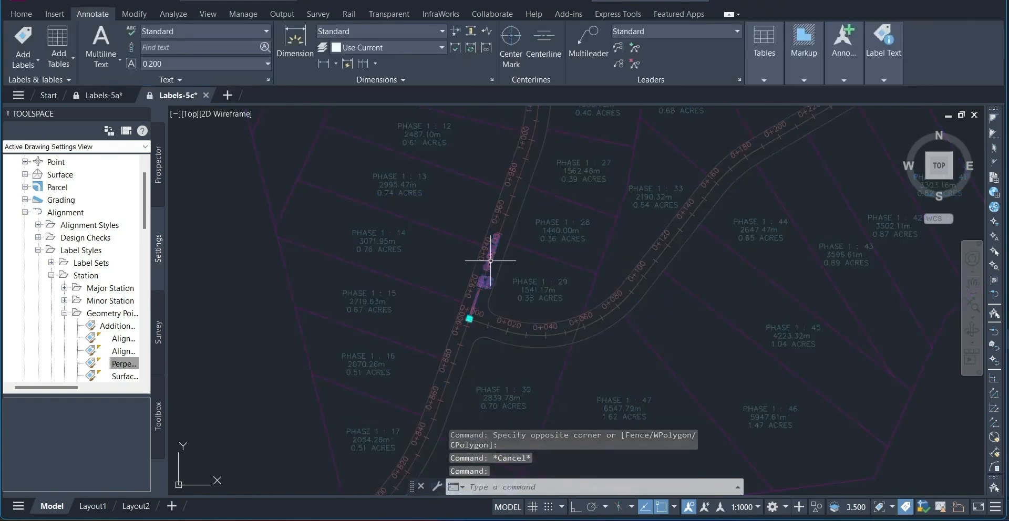
pyautogui.click(490, 260)
pyautogui.rightClick(491, 264)
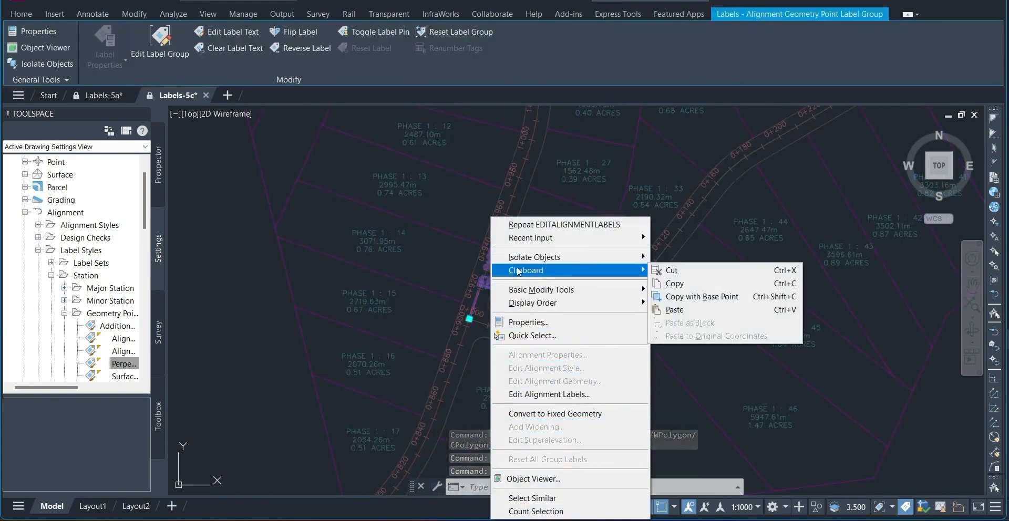
pyautogui.press('Escape')
pyautogui.rightClick(486, 286)
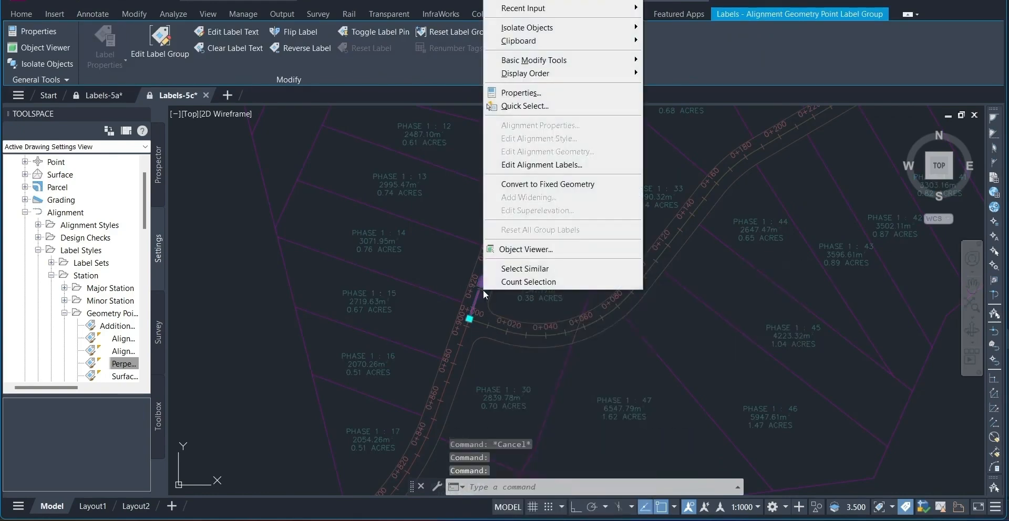
pyautogui.press('Escape')
pyautogui.press('Escape')
pyautogui.click(472, 285)
pyautogui.rightClick(472, 285)
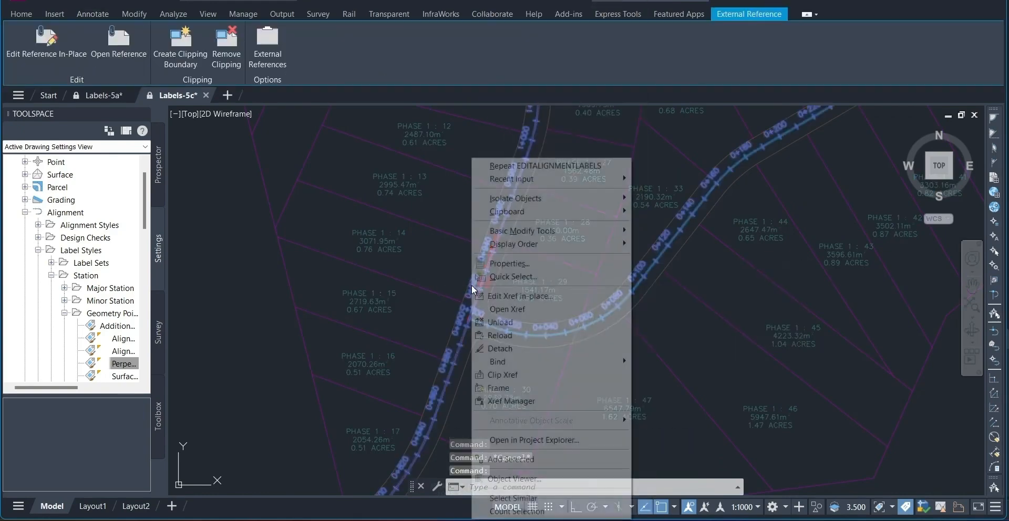
pyautogui.press('Escape')
pyautogui.scroll(-5, 471, 285)
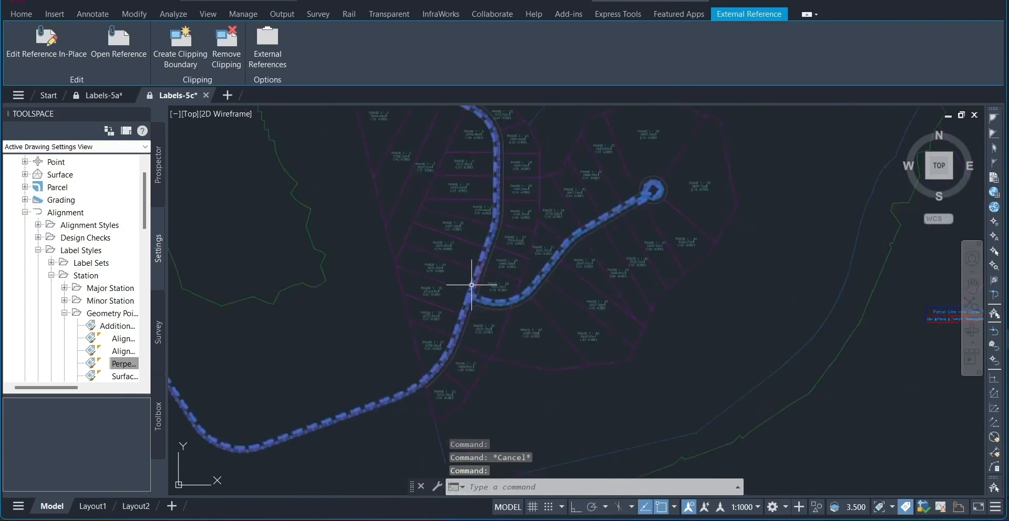
pyautogui.press('Escape')
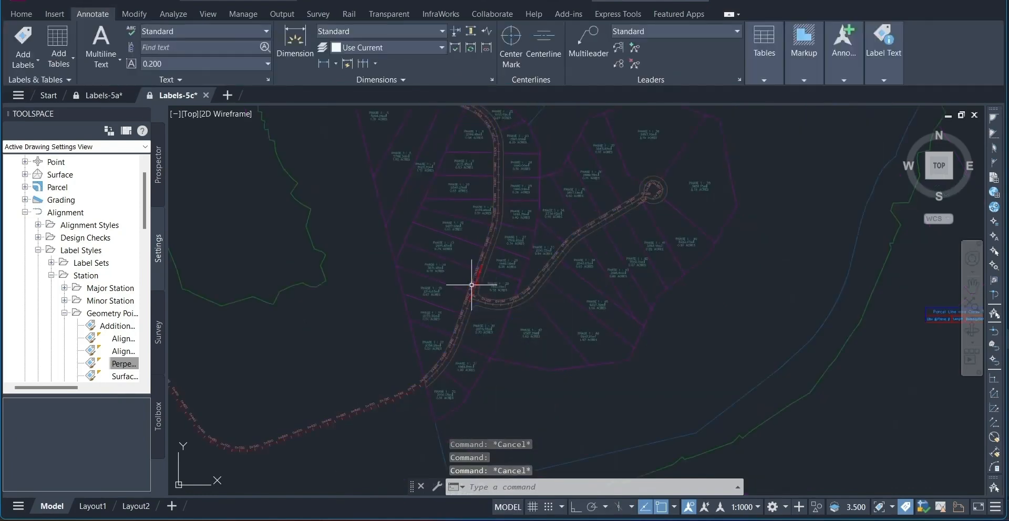
# Step: Open East Street's alignment labels for editing from the geometry point label at its beginning
pyautogui.scroll(7, 472, 285)
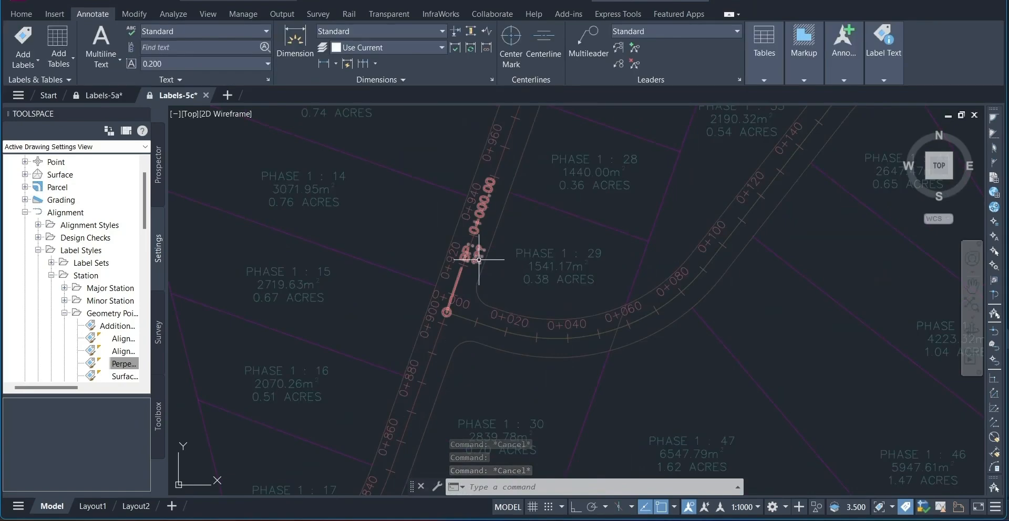
pyautogui.click(447, 313)
pyautogui.rightClick(446, 313)
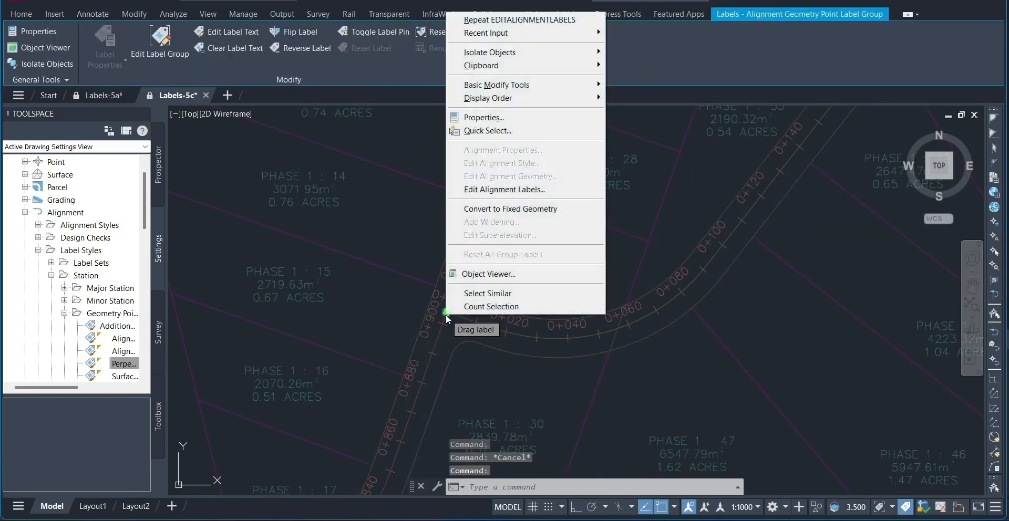
pyautogui.click(510, 189)
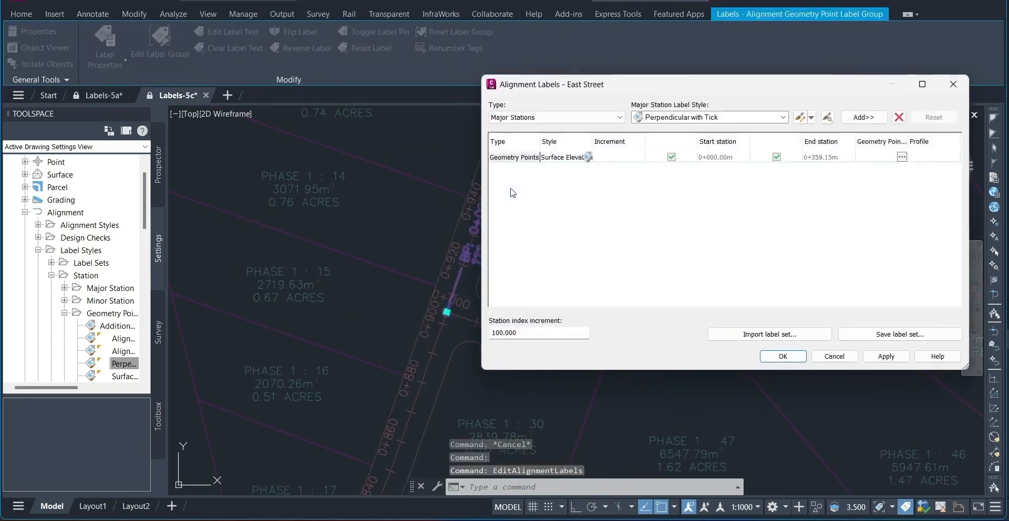